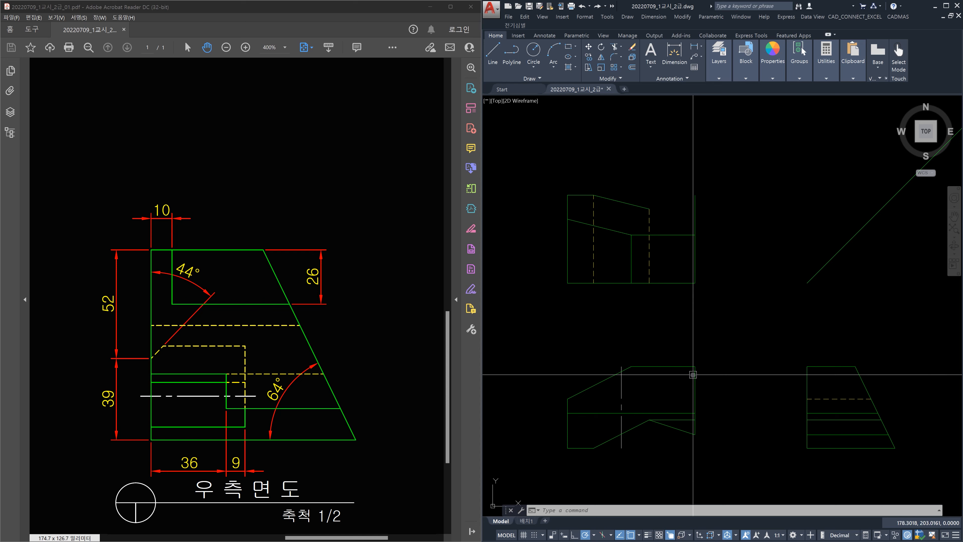
Examine how the front view's right notch edges correspond to the side view's slanted and vertical edges
{"action": "left_click", "coordinate": [682, 429]}
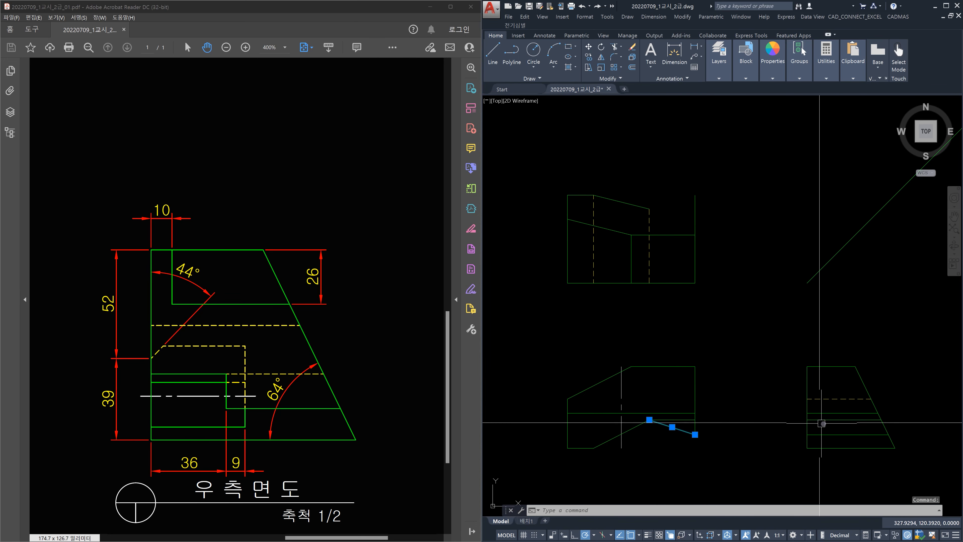
{"action": "left_click", "coordinate": [871, 389]}
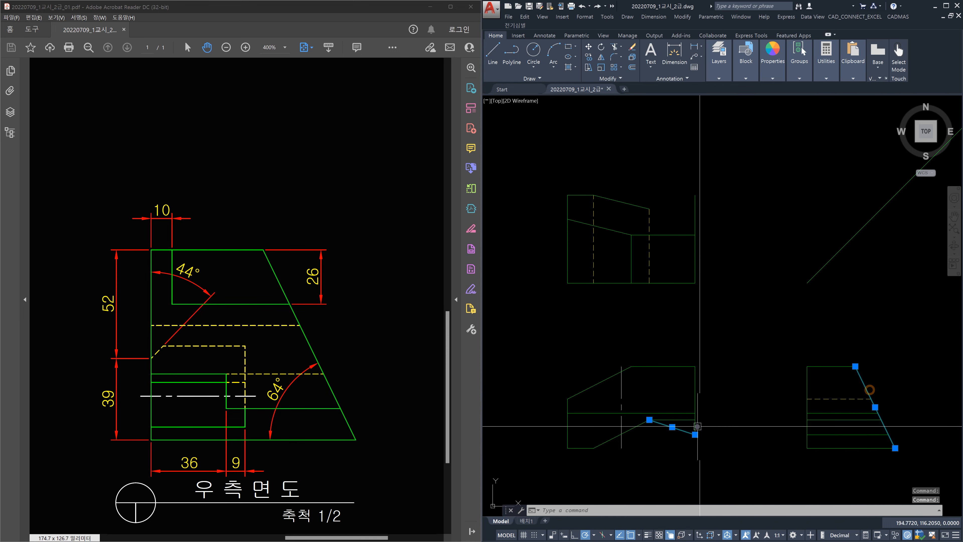
{"action": "left_click", "coordinate": [681, 419]}
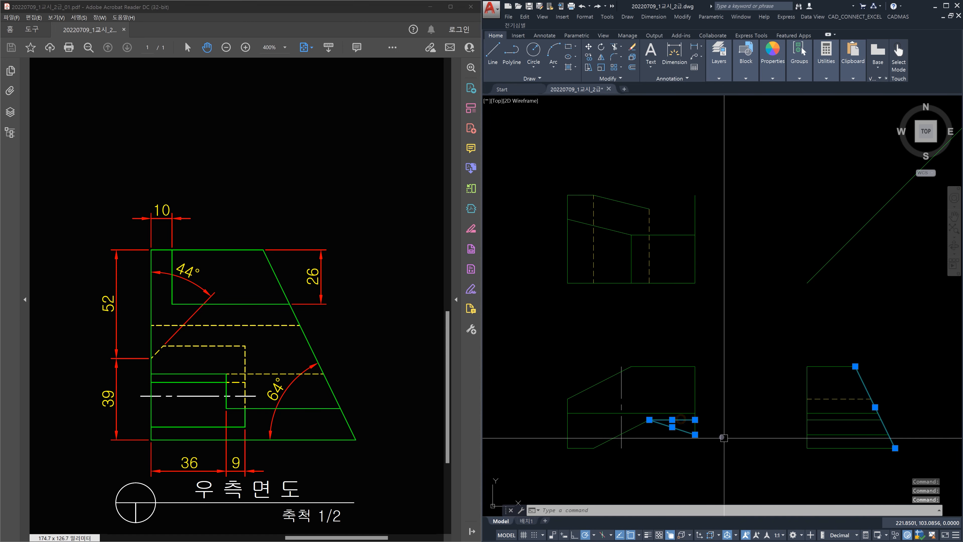
{"action": "scroll", "coordinate": [721, 437], "scroll_direction": "up", "scroll_amount": 2}
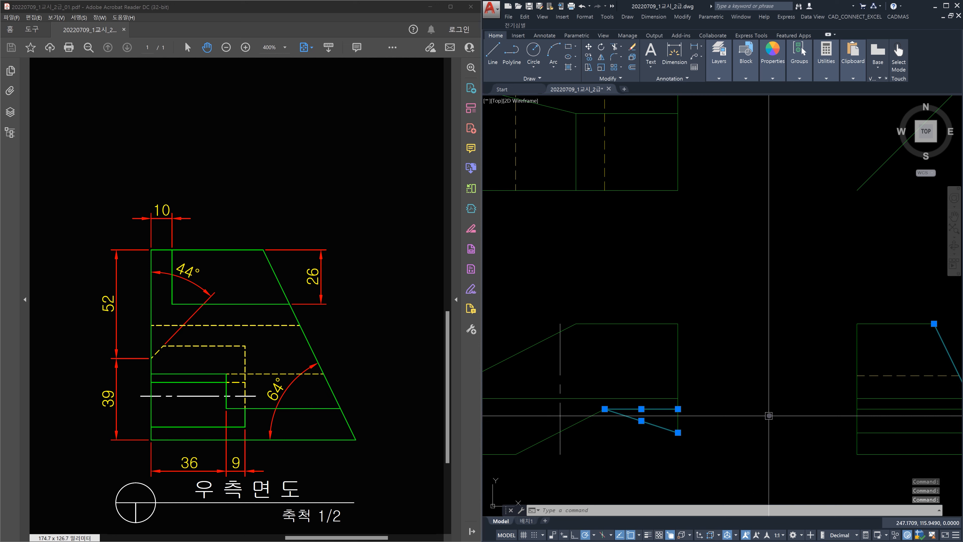
{"action": "scroll", "coordinate": [800, 392], "scroll_direction": "down", "scroll_amount": 2}
{"action": "left_click", "coordinate": [824, 367]}
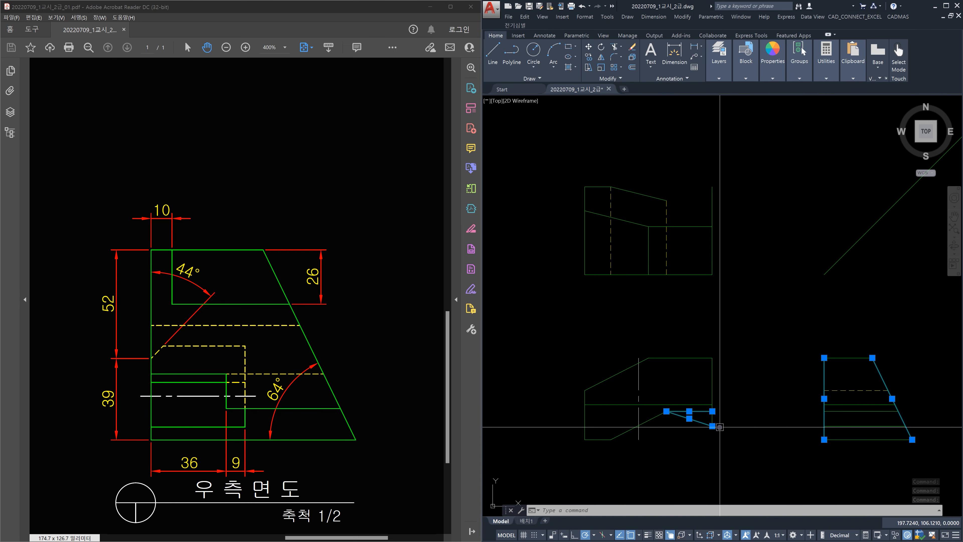
{"action": "key", "text": "Escape"}
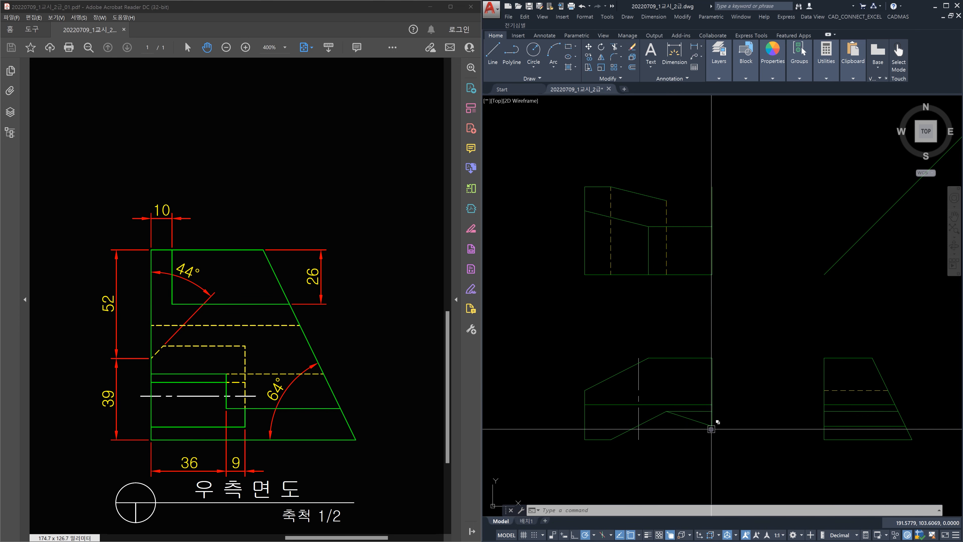
Project the slanted edge's intersection with the lowest inner line via the 45° line to the top view's right edge, ending at the right dashed line's upper end
{"action": "left_click", "coordinate": [849, 426]}
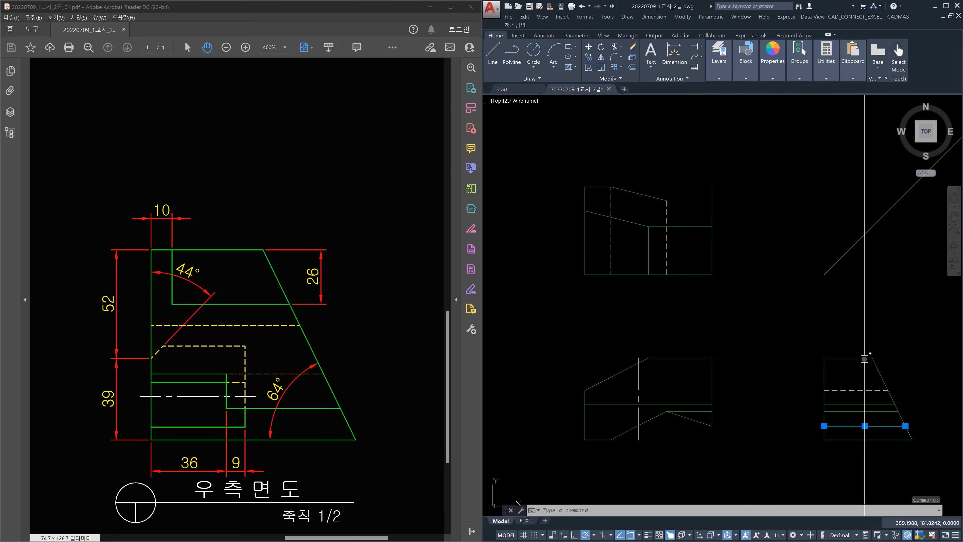
{"action": "mouse_move", "coordinate": [905, 426]}
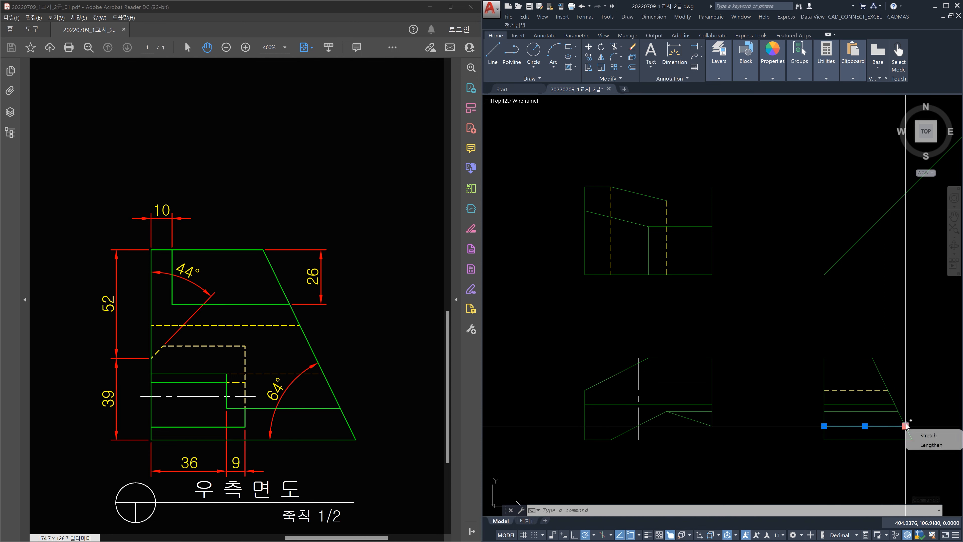
{"action": "type", "text": "l"}
{"action": "key", "text": "Return"}
{"action": "left_click", "coordinate": [906, 422]}
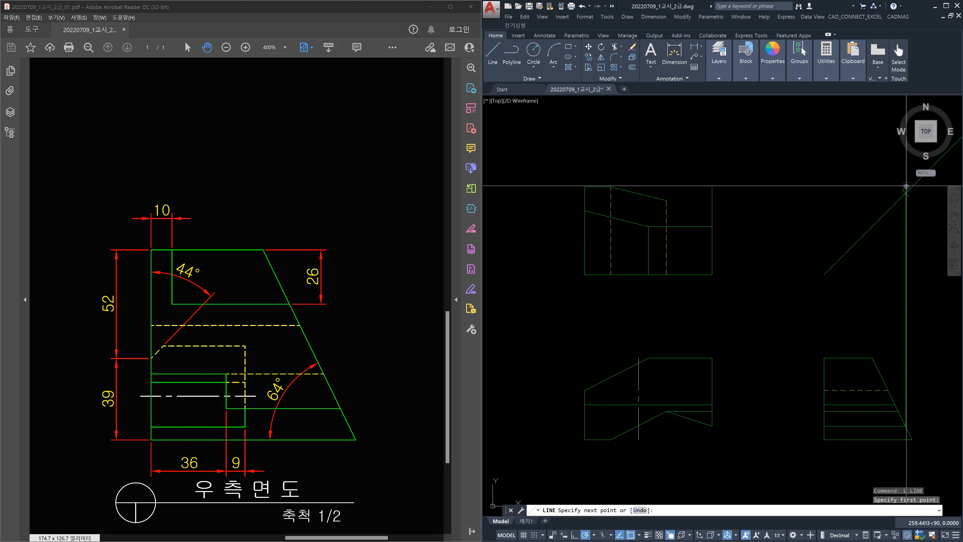
{"action": "left_click", "coordinate": [906, 195]}
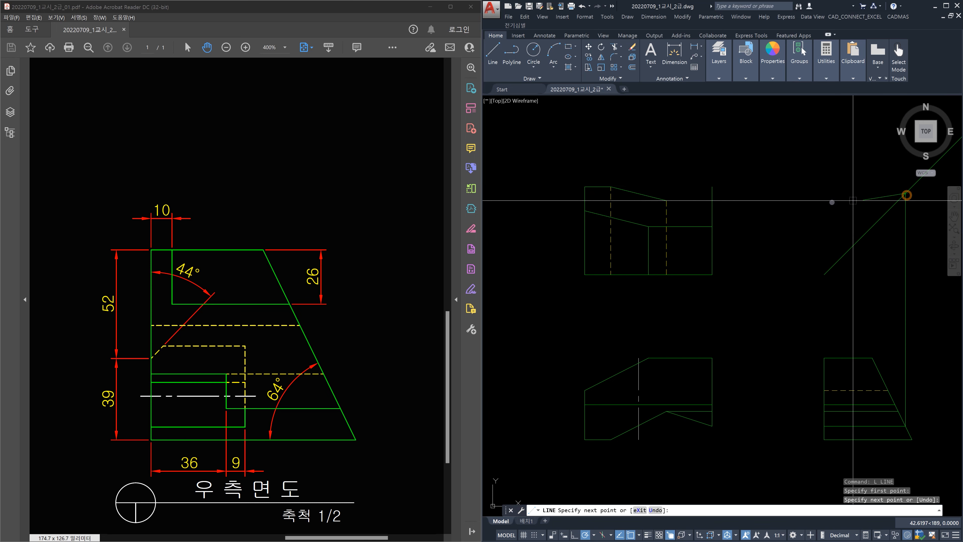
{"action": "left_click", "coordinate": [713, 193]}
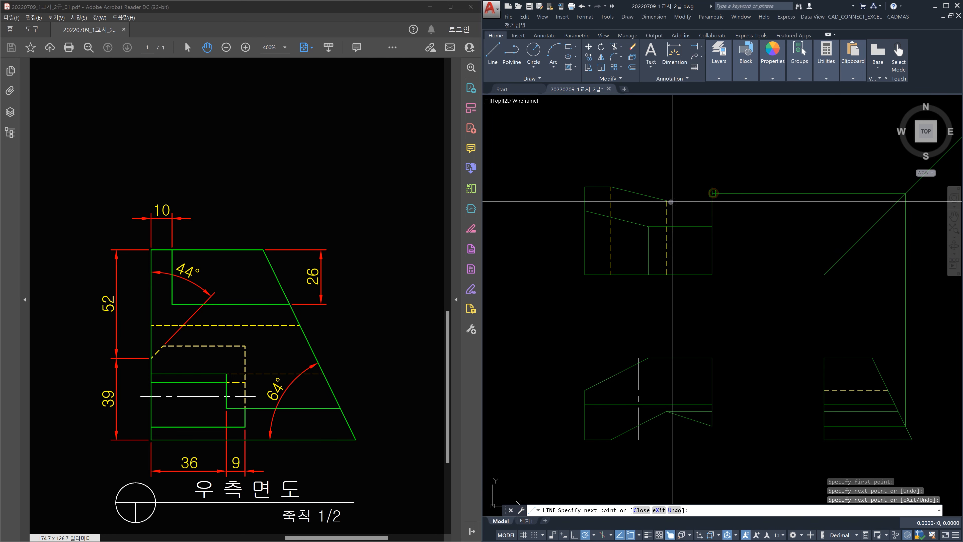
{"action": "left_click", "coordinate": [665, 203]}
{"action": "key", "text": "Escape"}
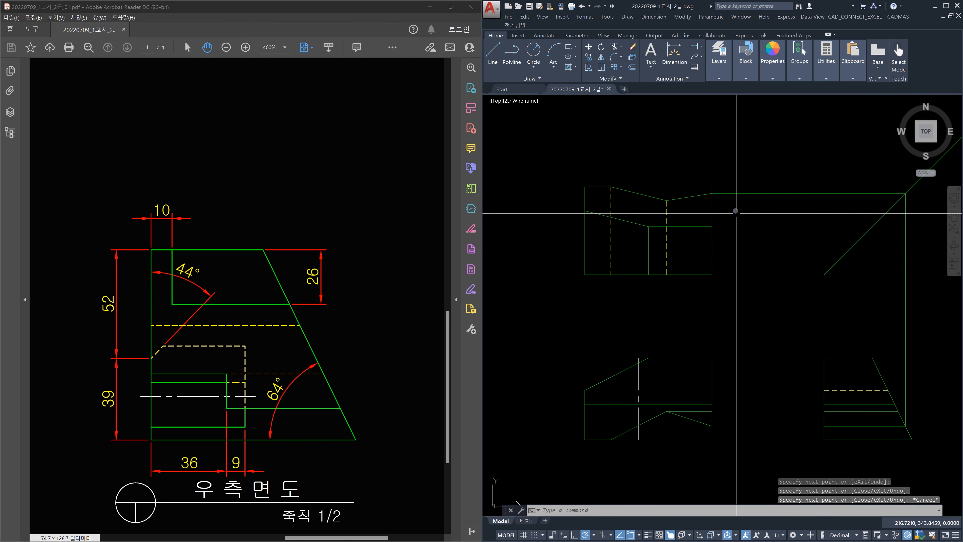
Trim the top view's right vertical edge where it extends above the new sloped line
{"action": "type", "text": "tr"}
{"action": "key", "text": "Return"}
{"action": "key", "text": "Return"}
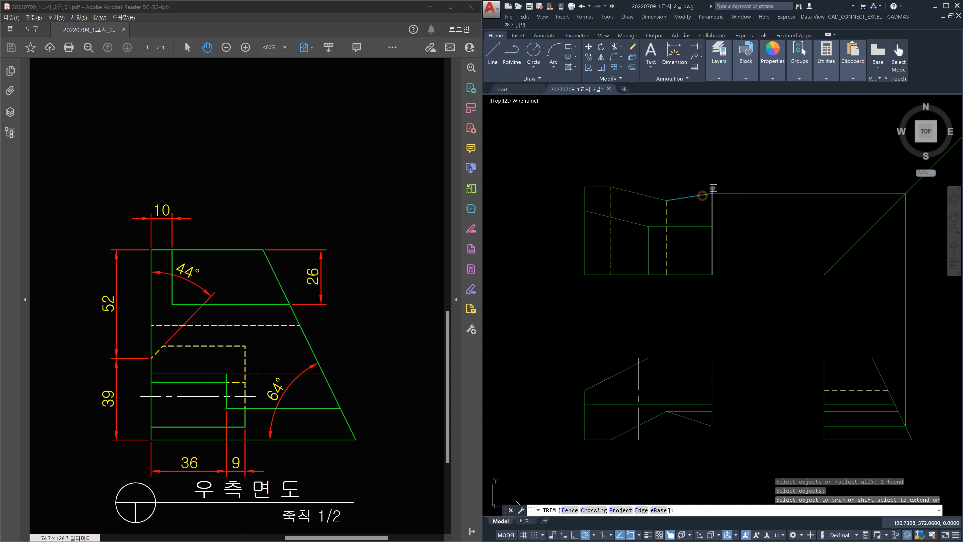
{"action": "key", "text": "Escape"}
Delete the horizontal and vertical projection lines between the top view and the side view
{"action": "left_click", "coordinate": [785, 193]}
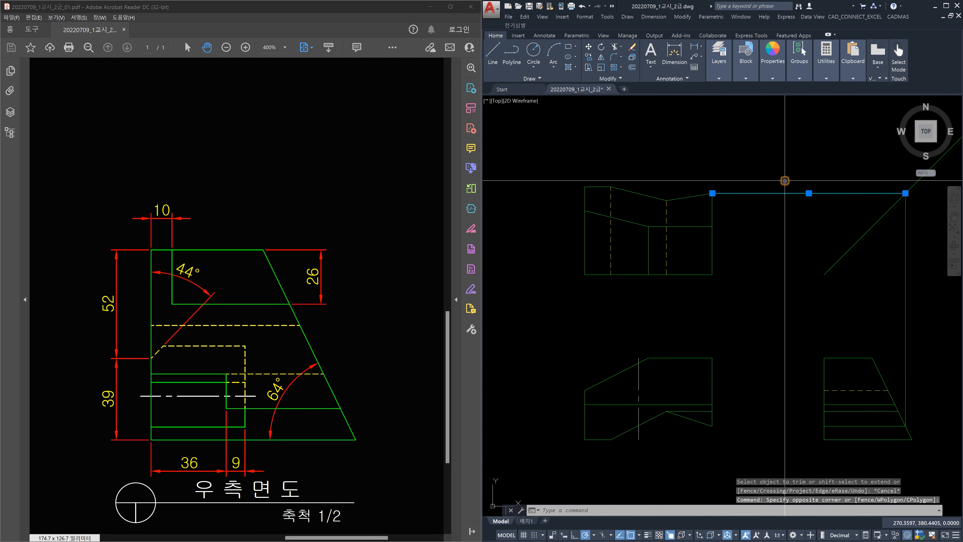
{"action": "left_click", "coordinate": [925, 318]}
{"action": "left_click", "coordinate": [871, 302]}
{"action": "key", "text": "Delete"}
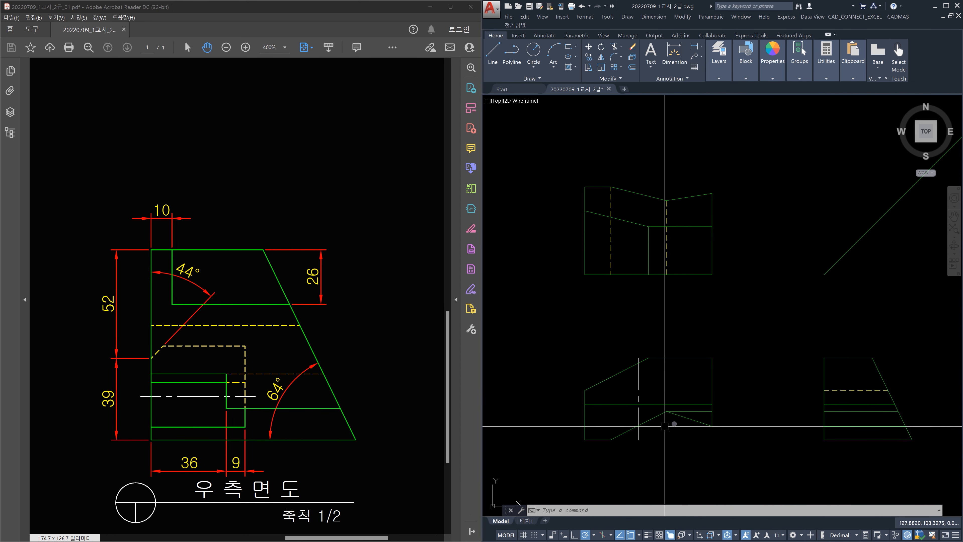
{"action": "scroll", "coordinate": [703, 411], "scroll_direction": "up", "scroll_amount": 2}
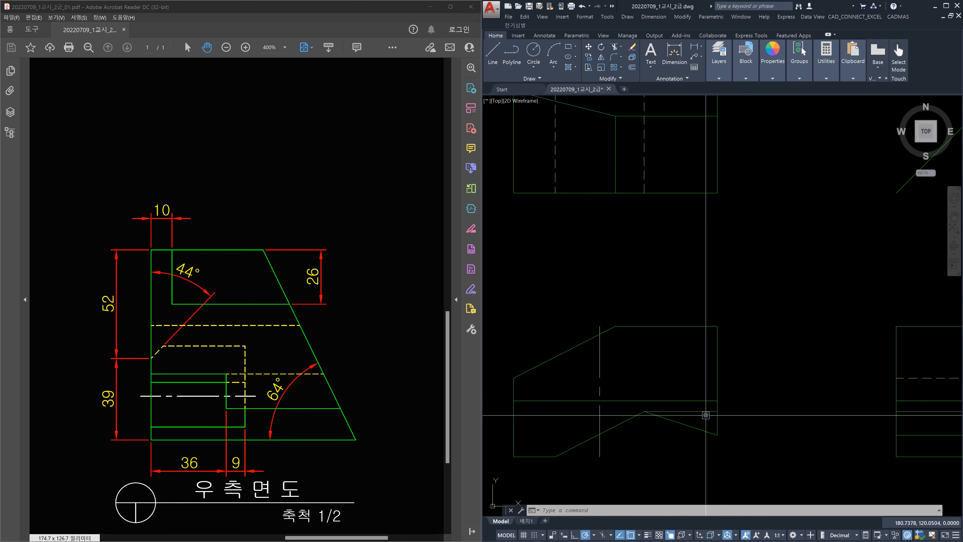
{"action": "left_click", "coordinate": [701, 411]}
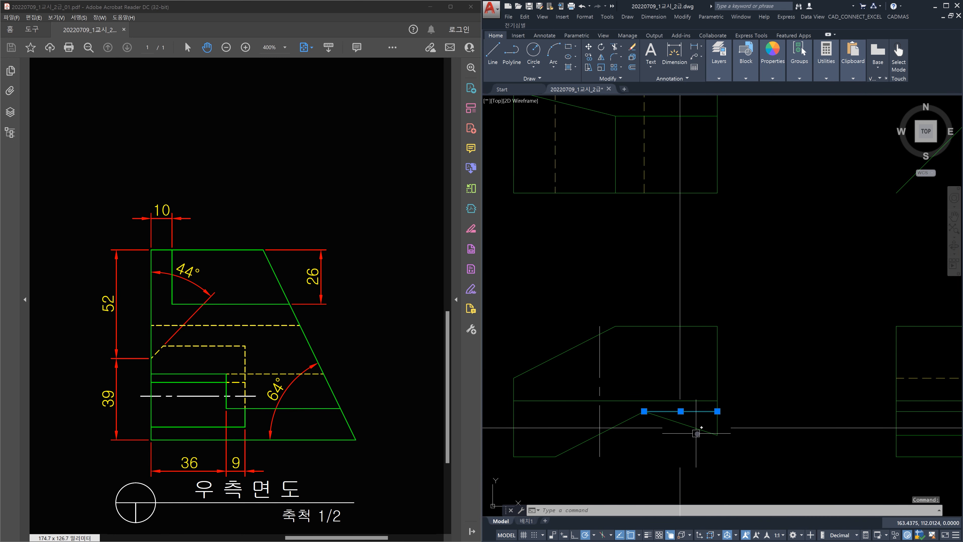
{"action": "scroll", "coordinate": [686, 421], "scroll_direction": "down", "scroll_amount": 2}
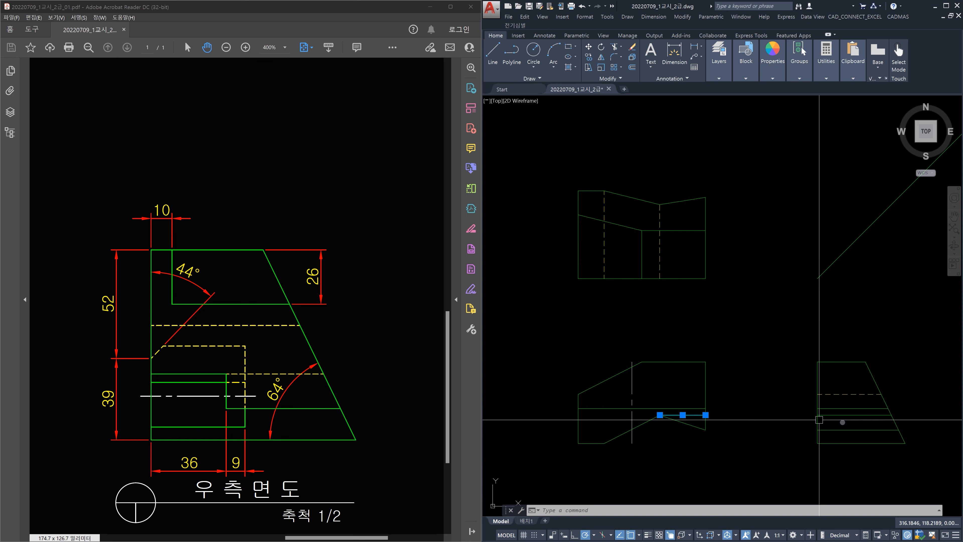
{"action": "scroll", "coordinate": [845, 418], "scroll_direction": "up", "scroll_amount": 2}
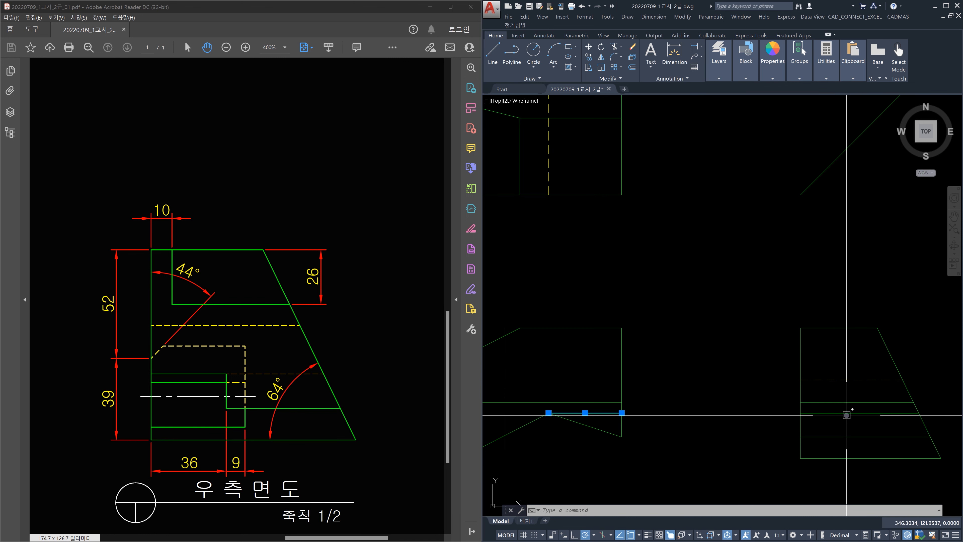
{"action": "left_click", "coordinate": [818, 412]}
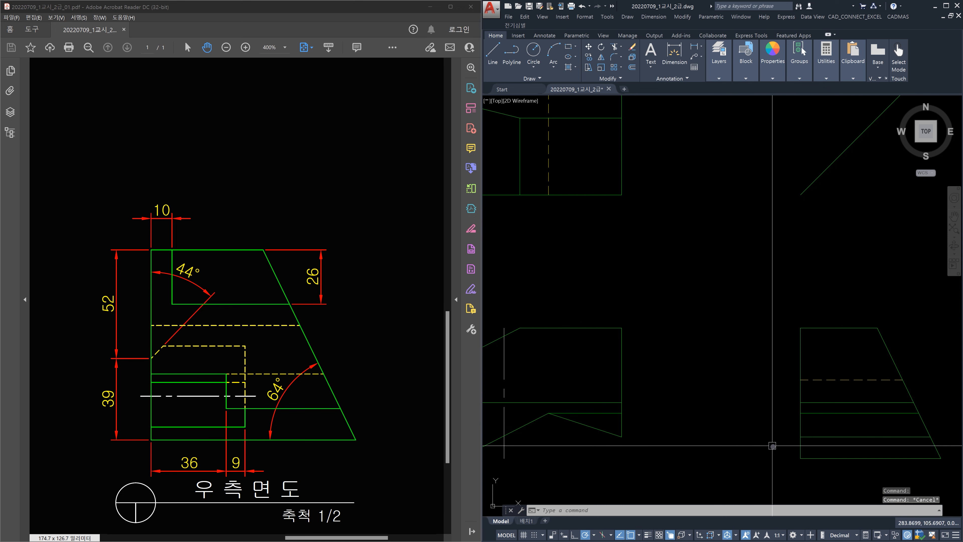
Offset the side view's outer vertical edge 36 mm into the shape
{"action": "type", "text": "o"}
{"action": "key", "text": "space"}
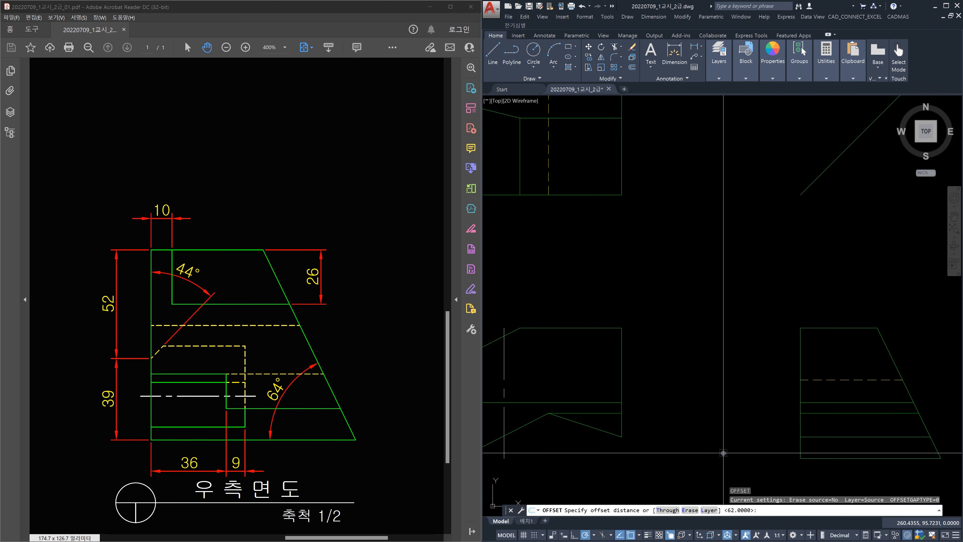
{"action": "type", "text": "36"}
{"action": "key", "text": "space"}
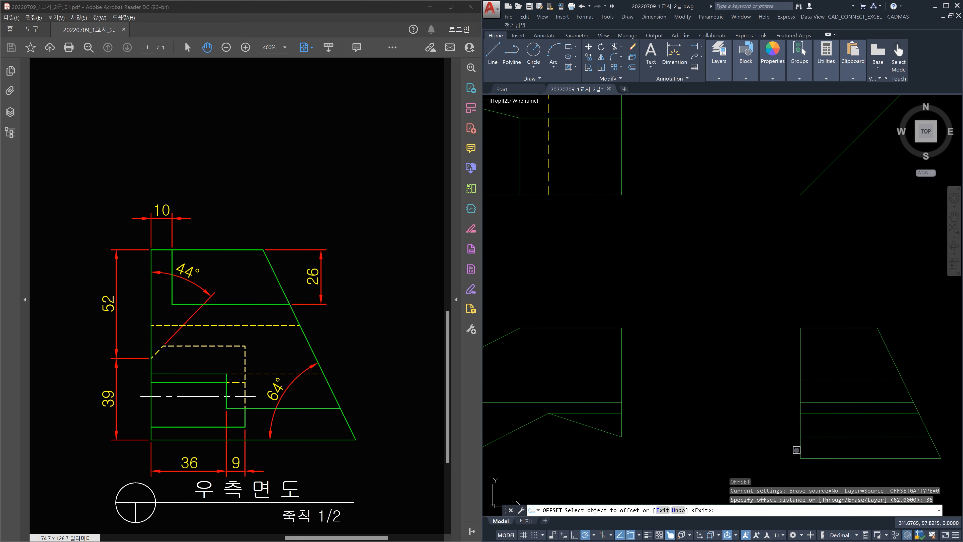
{"action": "left_click", "coordinate": [797, 450]}
{"action": "left_click", "coordinate": [842, 450]}
{"action": "key", "text": "Escape"}
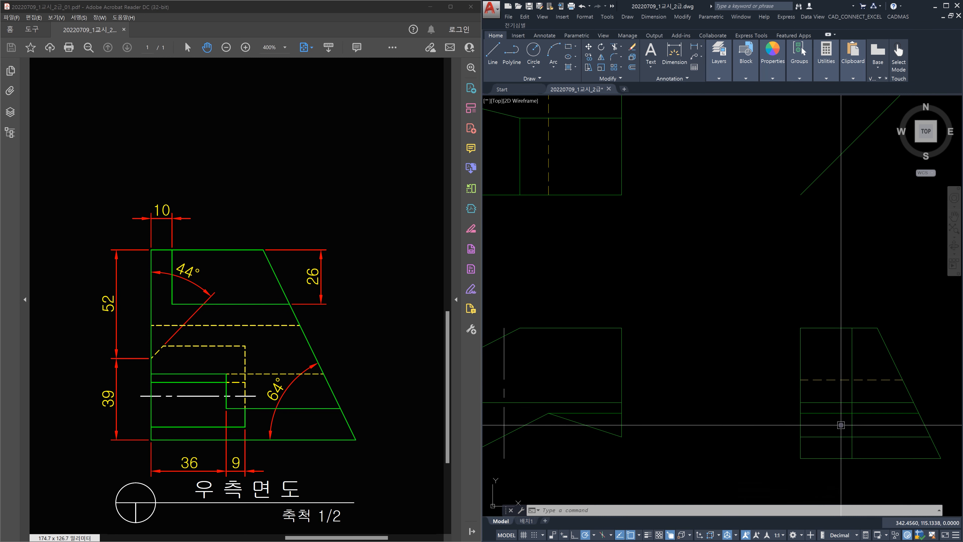
Offset the inner vertical line of the side view another 9 mm toward the slanted edge
{"action": "type", "text": "o"}
{"action": "key", "text": "space"}
{"action": "type", "text": "9"}
{"action": "key", "text": "space"}
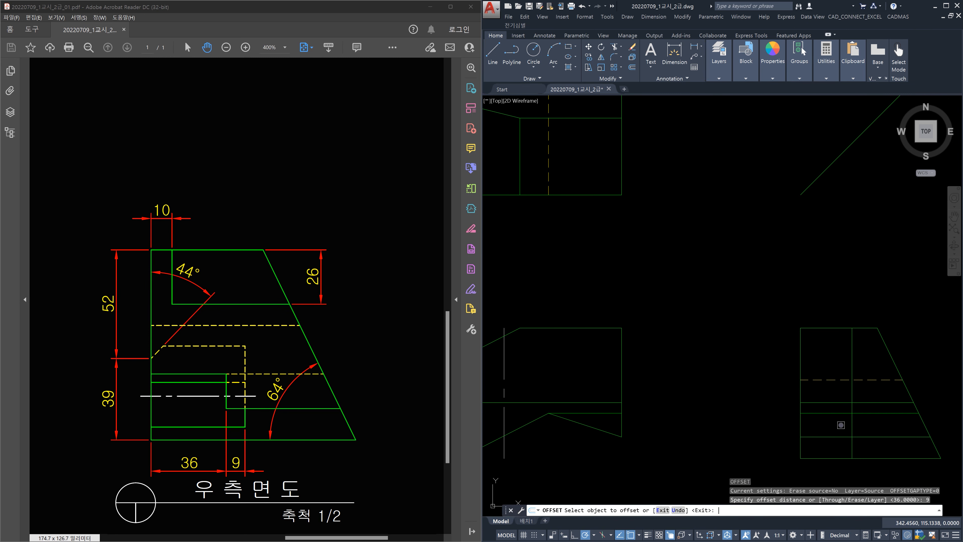
{"action": "left_click", "coordinate": [852, 424]}
{"action": "left_click", "coordinate": [878, 424]}
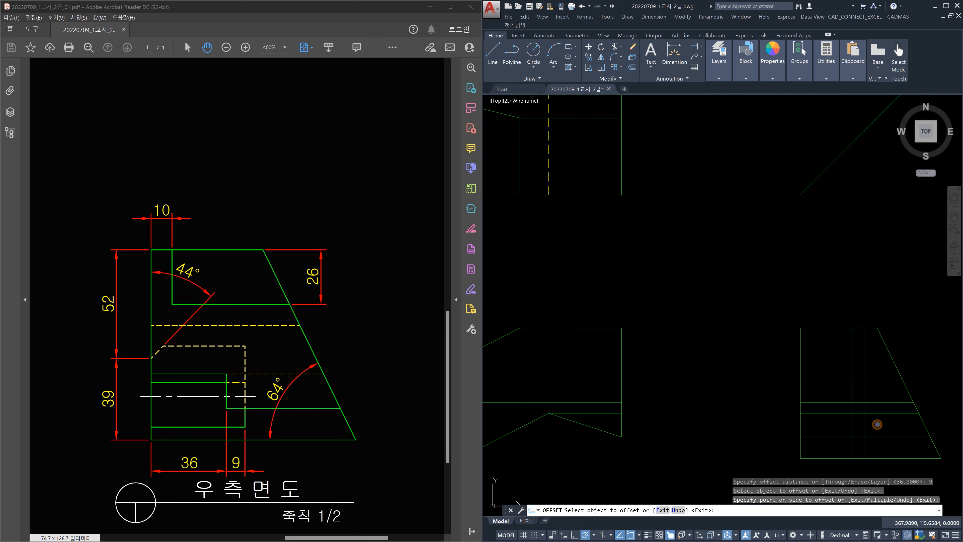
{"action": "key", "text": "Escape"}
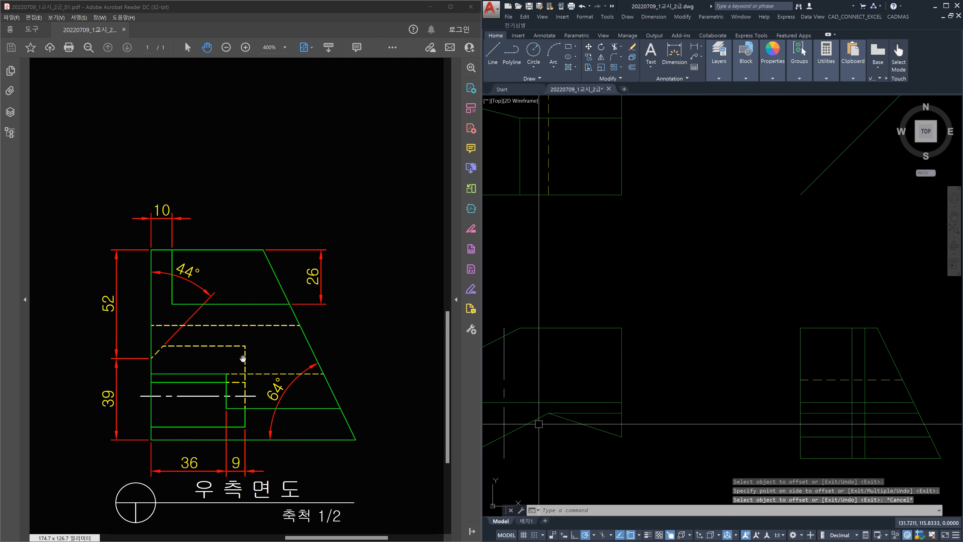
Trim the first inner vertical line below the lowest inner horizontal line, and that horizontal line back to the vertical, forming a corner in the side view
{"action": "left_click", "coordinate": [865, 445]}
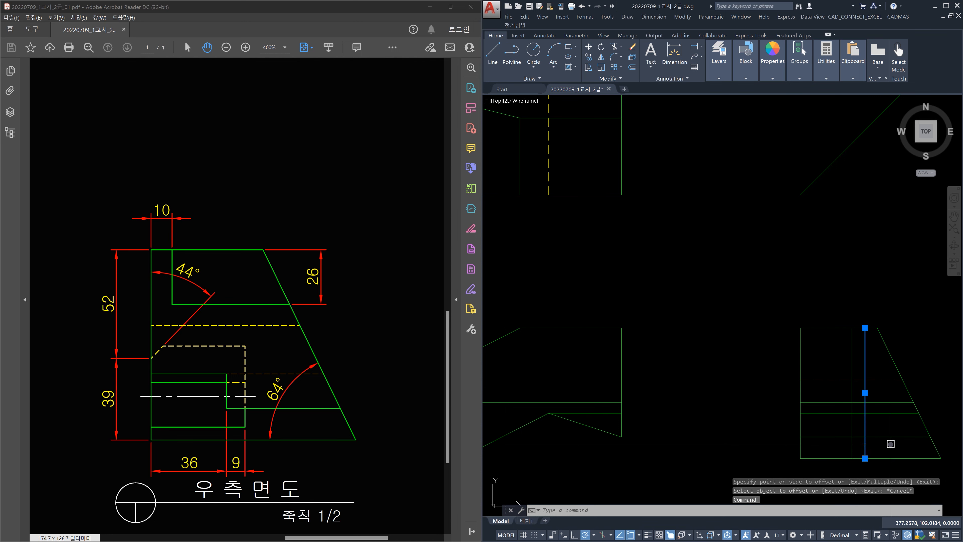
{"action": "scroll", "coordinate": [886, 444], "scroll_direction": "up", "scroll_amount": 2}
{"action": "middle_click_drag", "start_coordinate": [886, 444], "coordinate": [759, 368]}
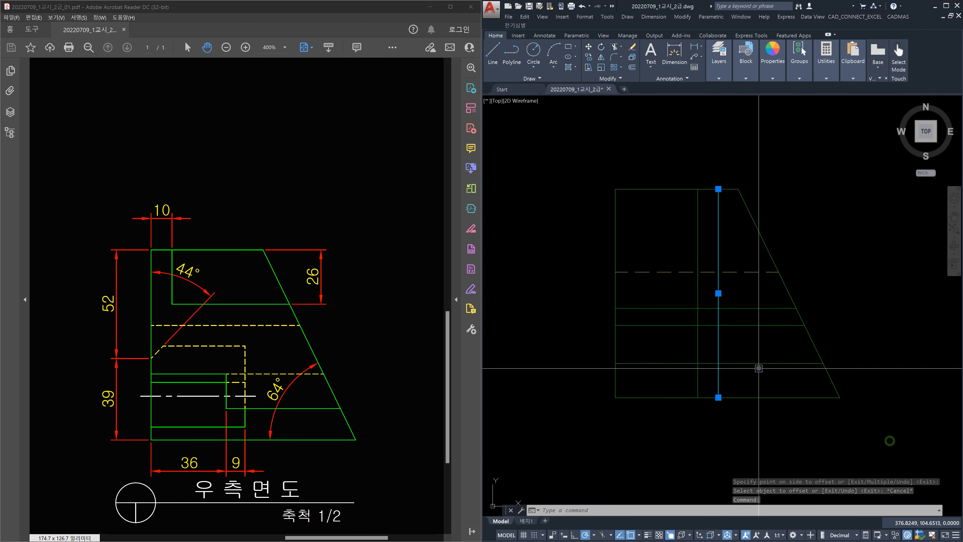
{"action": "key", "text": "Escape"}
{"action": "key", "text": "Escape"}
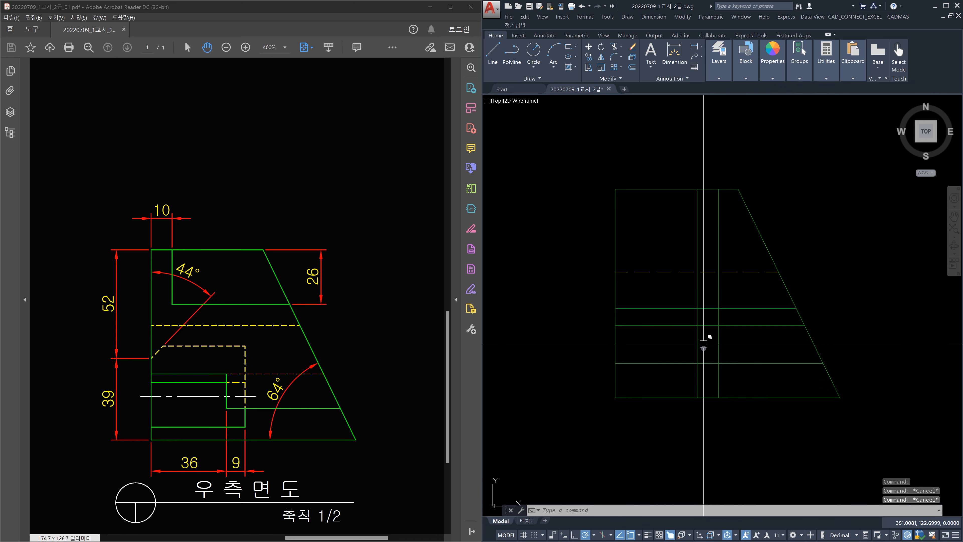
{"action": "middle_click_drag", "start_coordinate": [724, 381], "coordinate": [725, 401]}
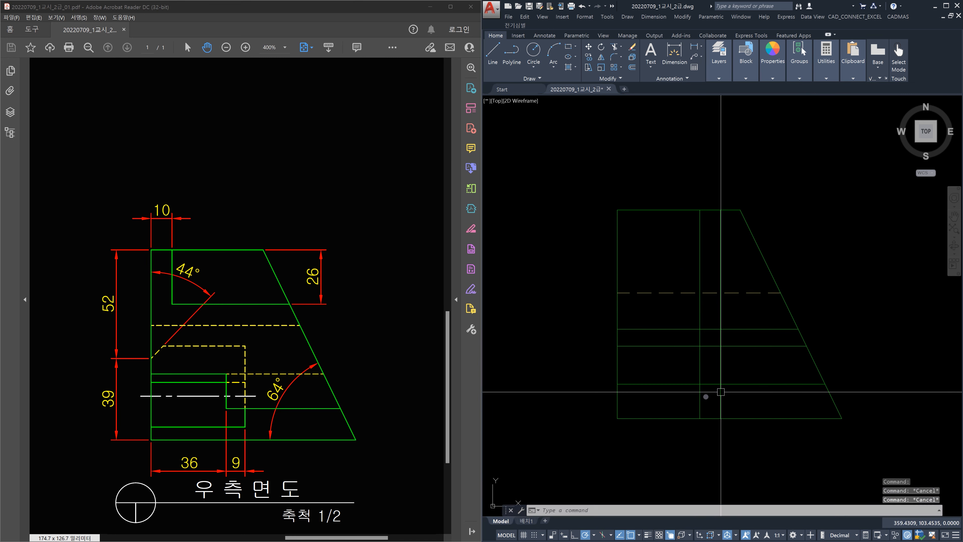
{"action": "type", "text": "tr"}
{"action": "key", "text": "Return"}
{"action": "left_click", "coordinate": [705, 394]}
{"action": "left_click", "coordinate": [683, 377]}
{"action": "key", "text": "Return"}
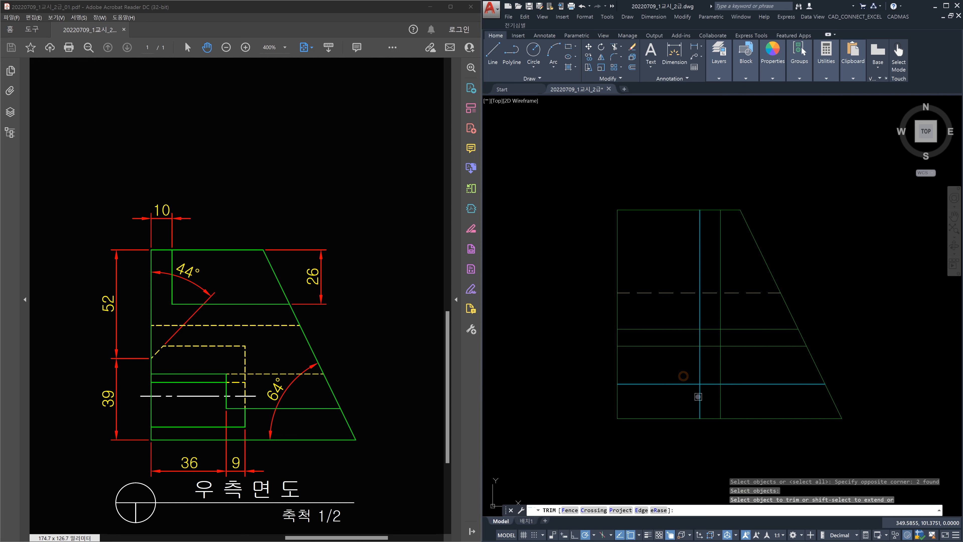
{"action": "left_click", "coordinate": [698, 396]}
{"action": "key", "text": "Escape"}
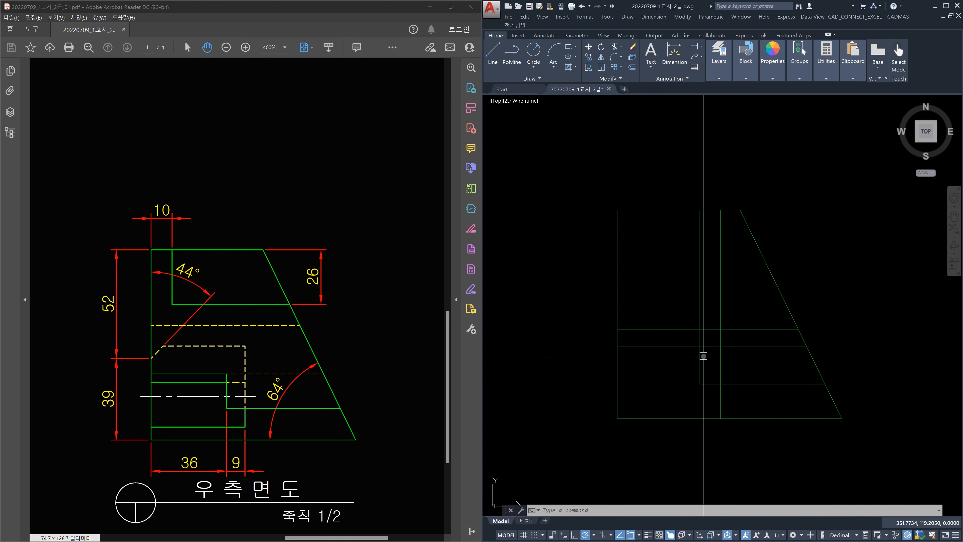
{"action": "scroll", "coordinate": [712, 357], "scroll_direction": "down", "scroll_amount": 2}
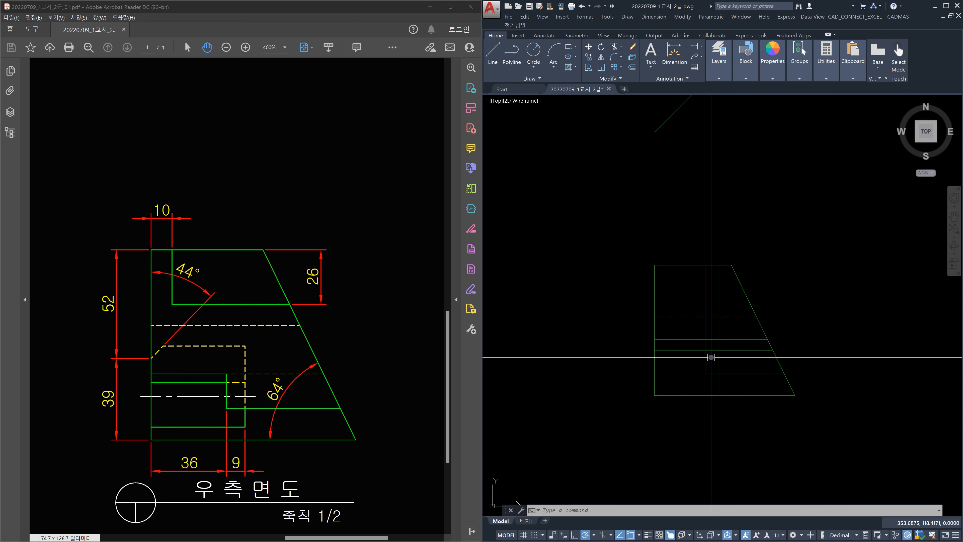
{"action": "scroll", "coordinate": [711, 357], "scroll_direction": "up", "scroll_amount": 4}
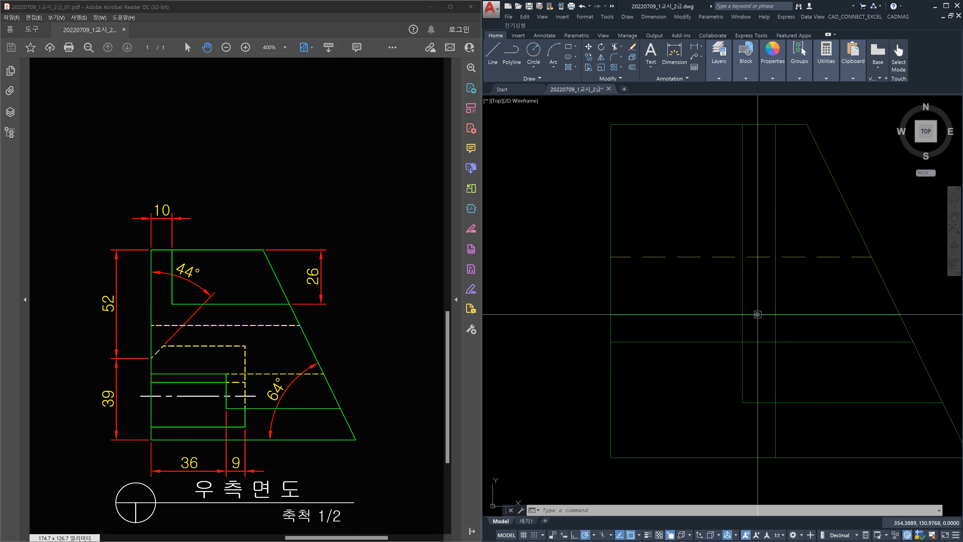
{"action": "left_click", "coordinate": [757, 314]}
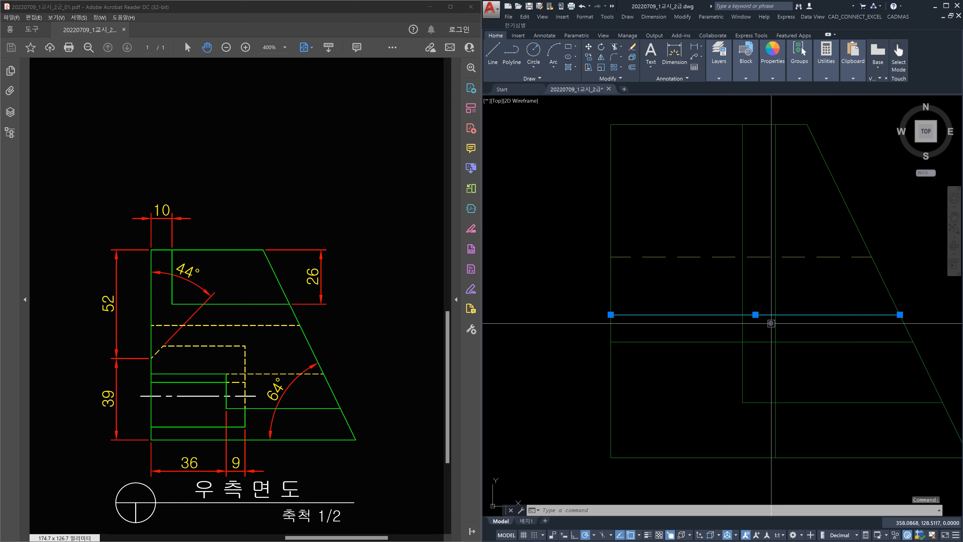
{"action": "left_click", "coordinate": [811, 311]}
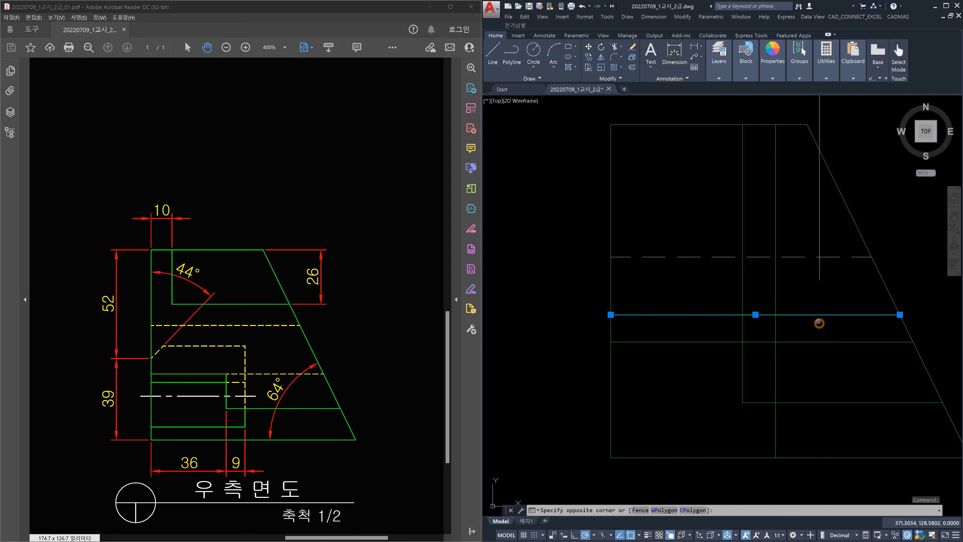
{"action": "key", "text": "Escape"}
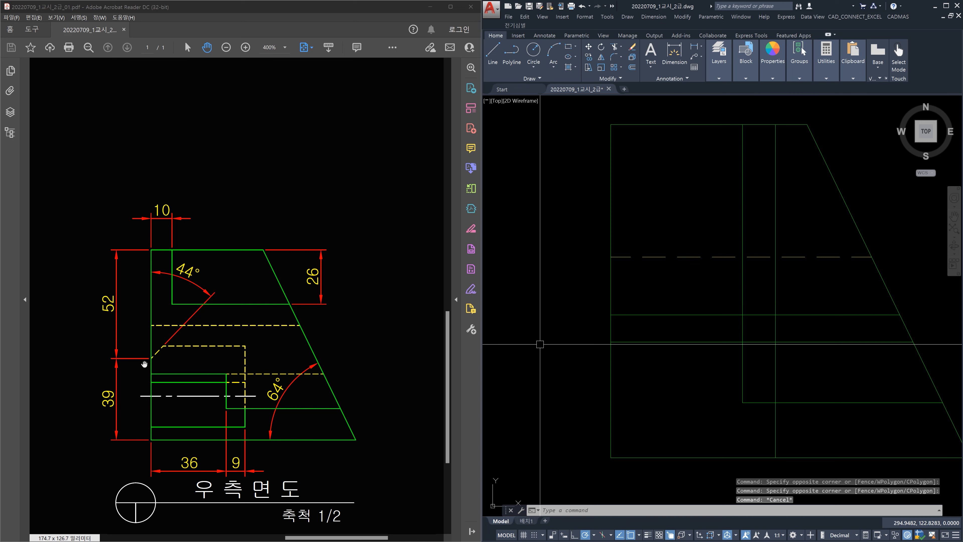
{"action": "left_click", "coordinate": [669, 328]}
{"action": "left_click", "coordinate": [650, 298]}
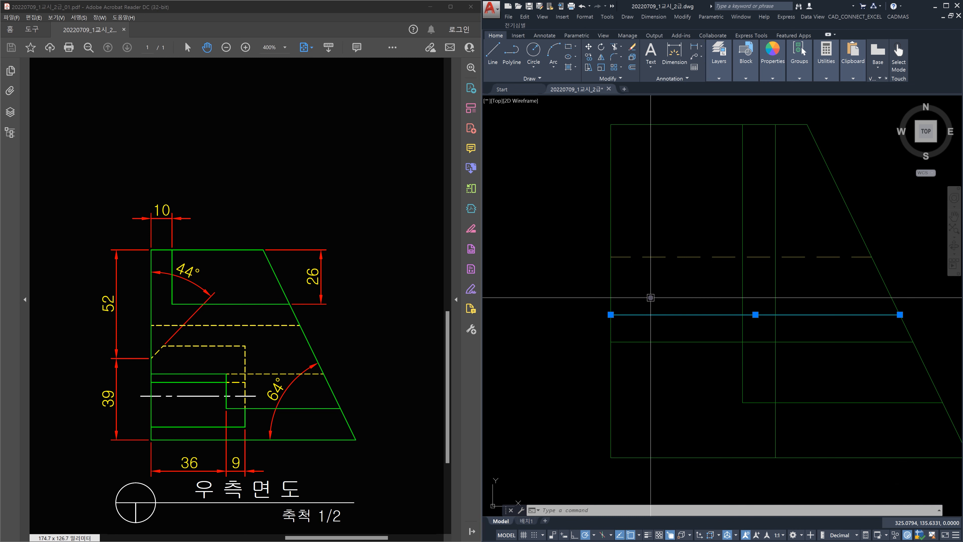
{"action": "key", "text": "Escape"}
Try trimming the first inner vertical line above the middle solid inner horizontal line of the side view, and undo the trim
{"action": "type", "text": "tr"}
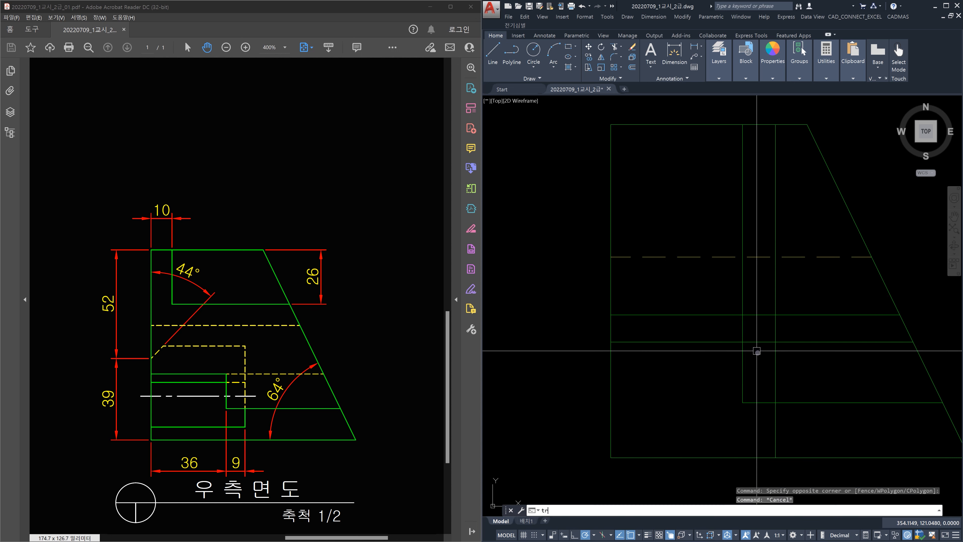
{"action": "key", "text": "Return"}
{"action": "left_click", "coordinate": [753, 334]}
{"action": "left_click", "coordinate": [728, 330]}
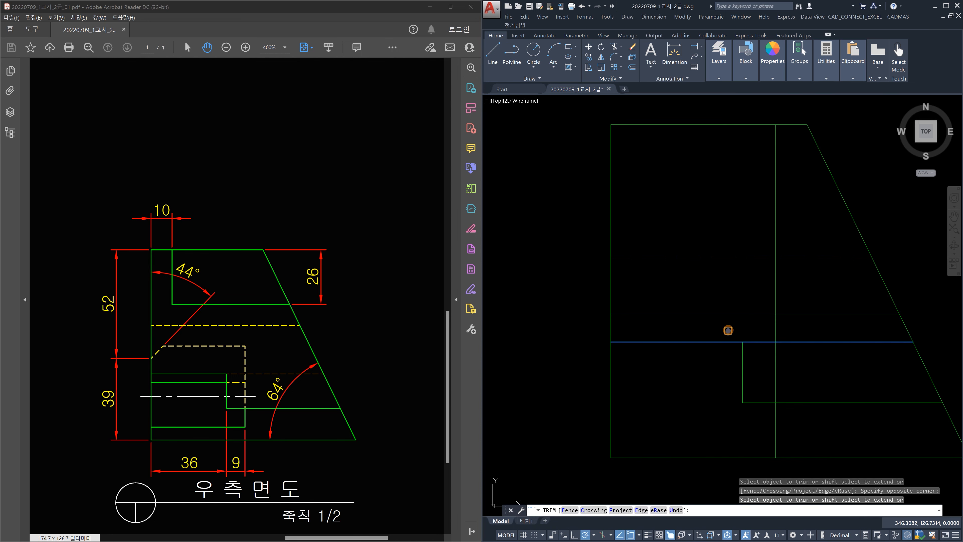
{"action": "key", "text": "Escape"}
{"action": "key", "text": "ctrl+z"}
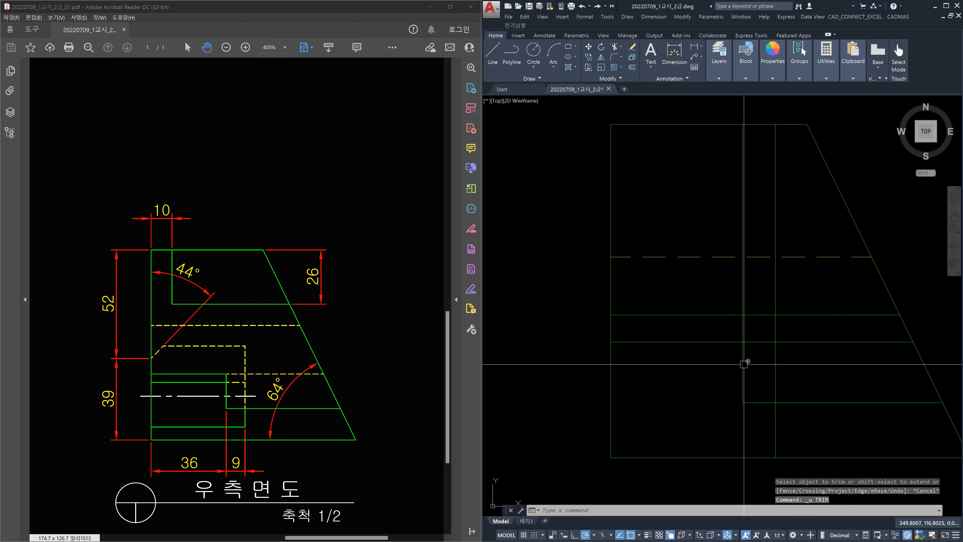
Trim the first inner vertical line of the side view above the uppermost solid inner horizontal line
{"action": "type", "text": "tr"}
{"action": "key", "text": "space"}
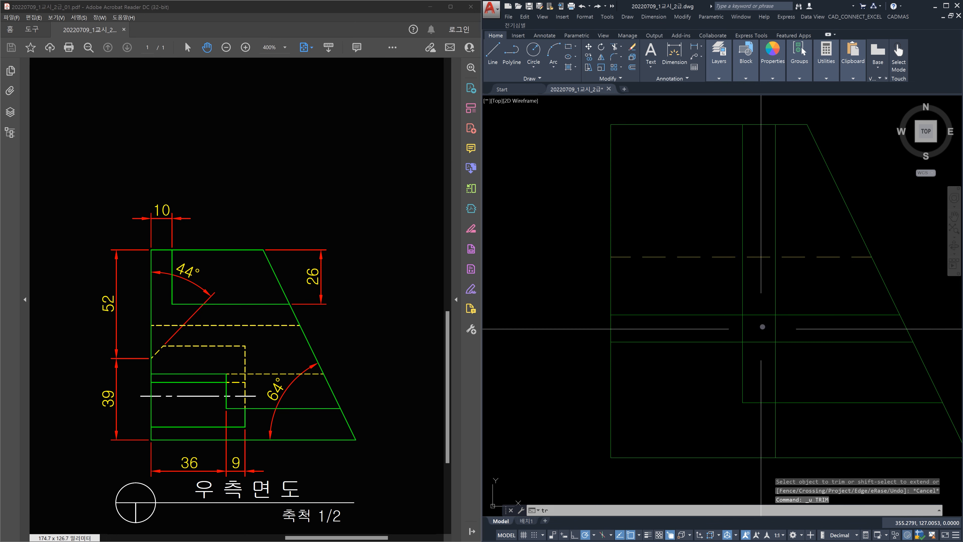
{"action": "left_click", "coordinate": [757, 306]}
{"action": "left_click", "coordinate": [705, 289]}
{"action": "key", "text": "Escape"}
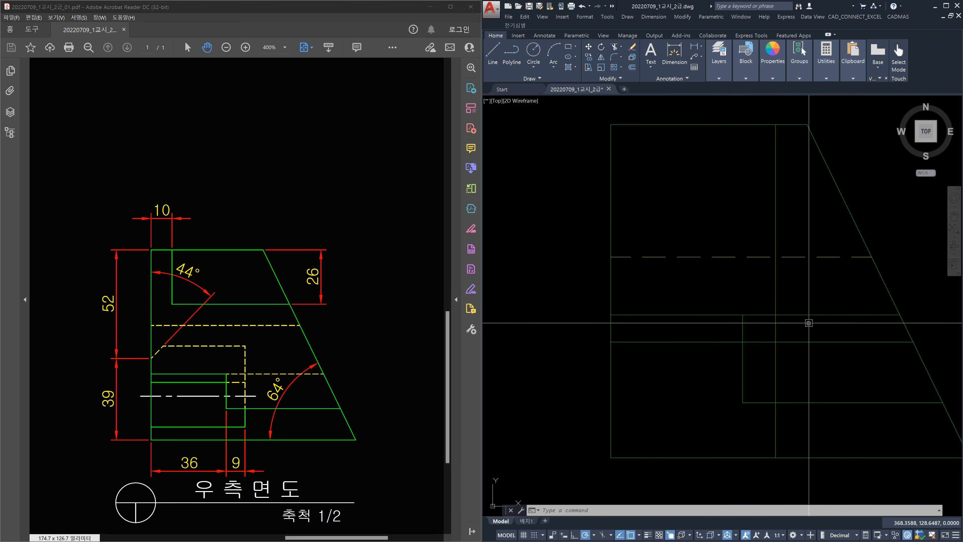
Try deleting the uppermost solid inner horizontal line of the side view, and undo the deletion
{"action": "left_click", "coordinate": [807, 322]}
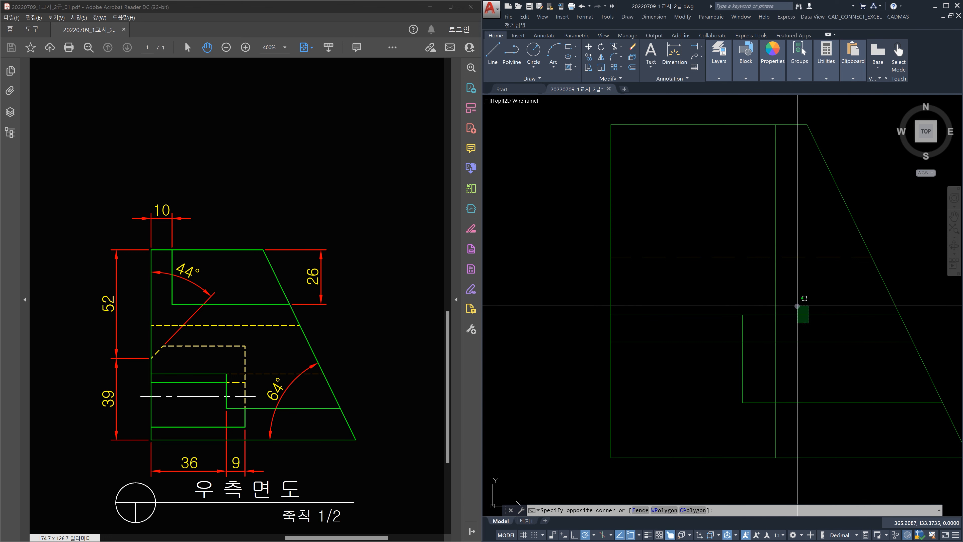
{"action": "left_click", "coordinate": [797, 306]}
{"action": "key", "text": "Delete"}
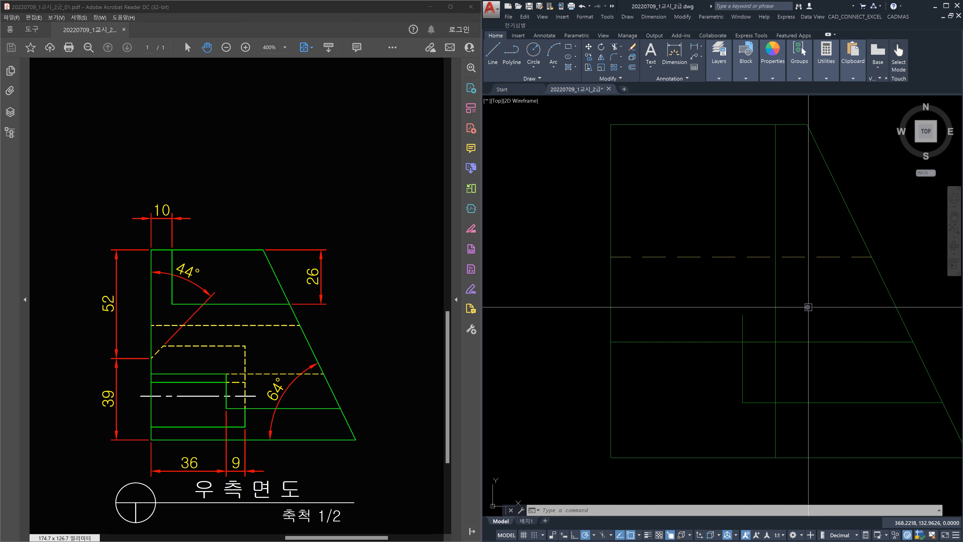
{"action": "key", "text": "ctrl+z"}
{"action": "left_click", "coordinate": [830, 331]}
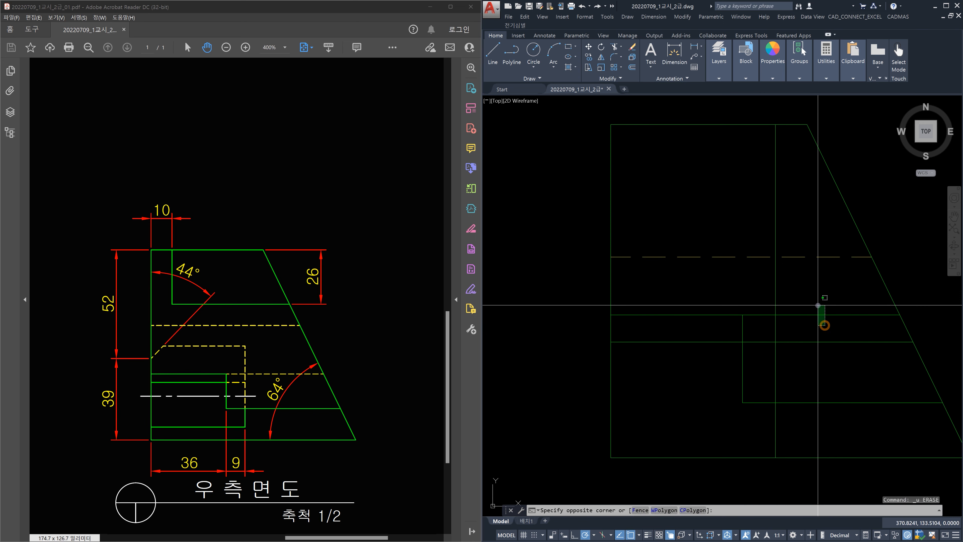
{"action": "left_click", "coordinate": [816, 304]}
{"action": "key", "text": "Escape"}
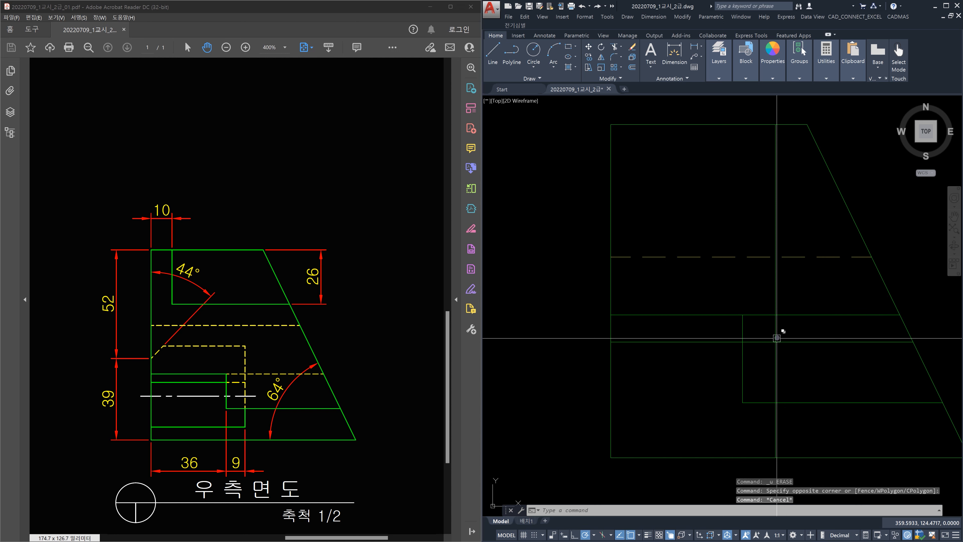
Trim the segment of the first inner vertical line between the upper two solid inner horizontal lines of the side view
{"action": "type", "text": "tr"}
{"action": "key", "text": "Return"}
{"action": "left_click", "coordinate": [757, 331]}
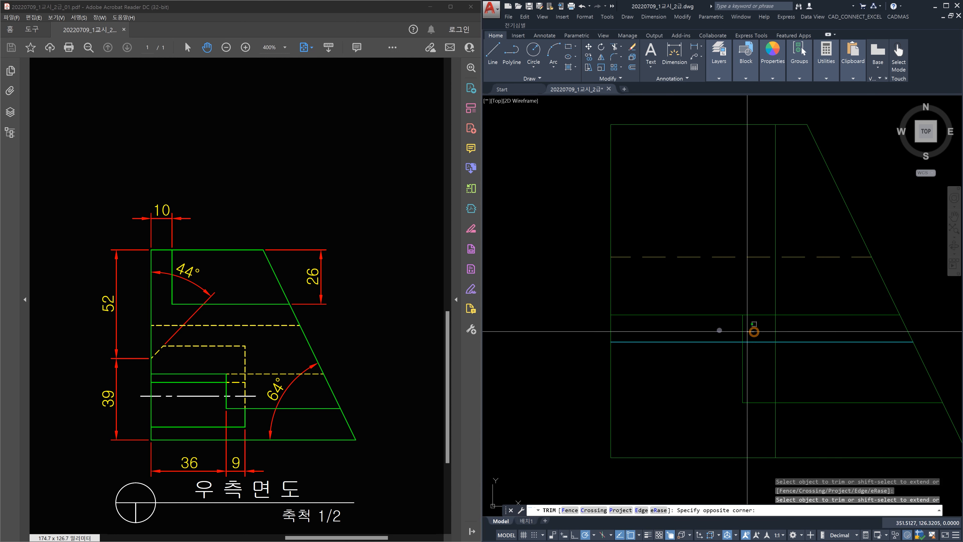
{"action": "left_click", "coordinate": [710, 328]}
{"action": "key", "text": "Escape"}
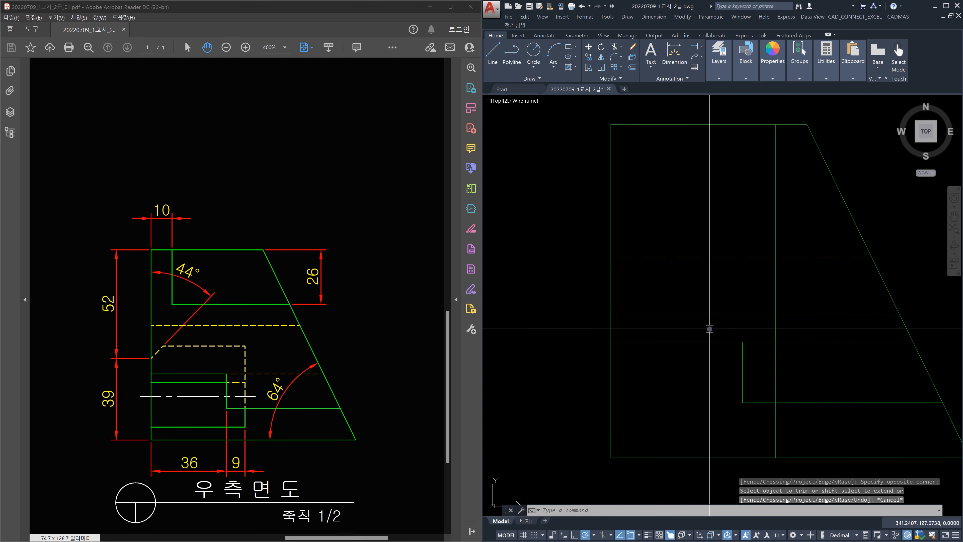
Try erasing the horizontal line just above the shortened inner vertical line, and undo the erasure
{"action": "left_click", "coordinate": [712, 329]}
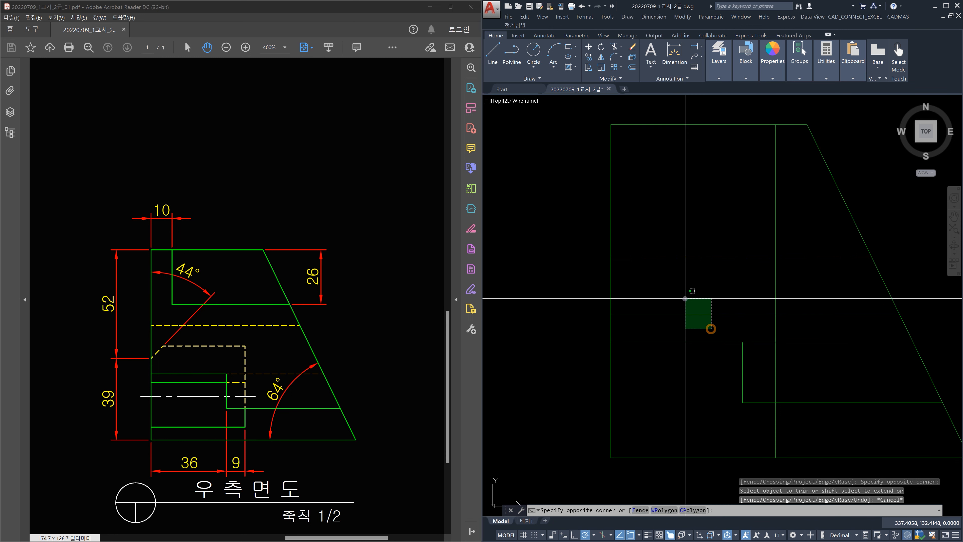
{"action": "left_click", "coordinate": [683, 296]}
{"action": "key", "text": "Delete"}
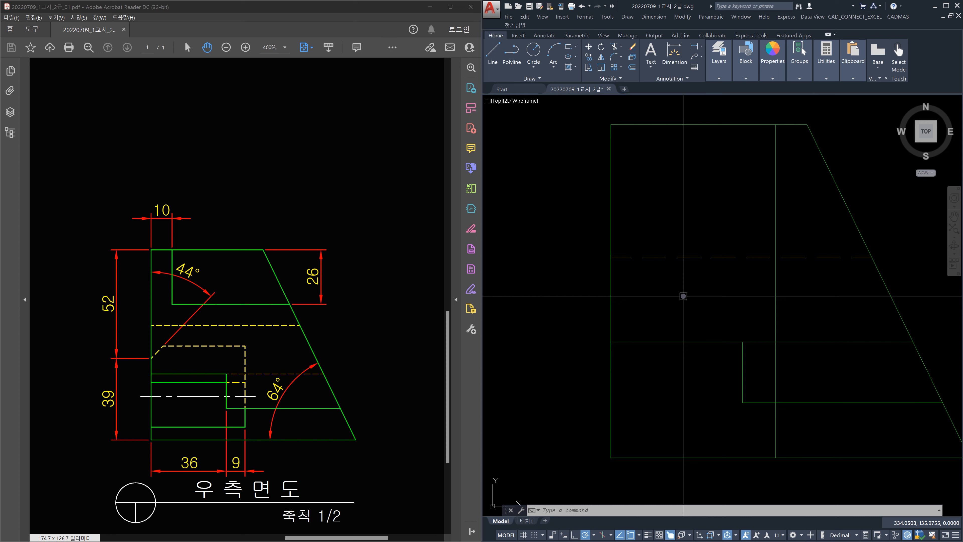
{"action": "key", "text": "ctrl+z"}
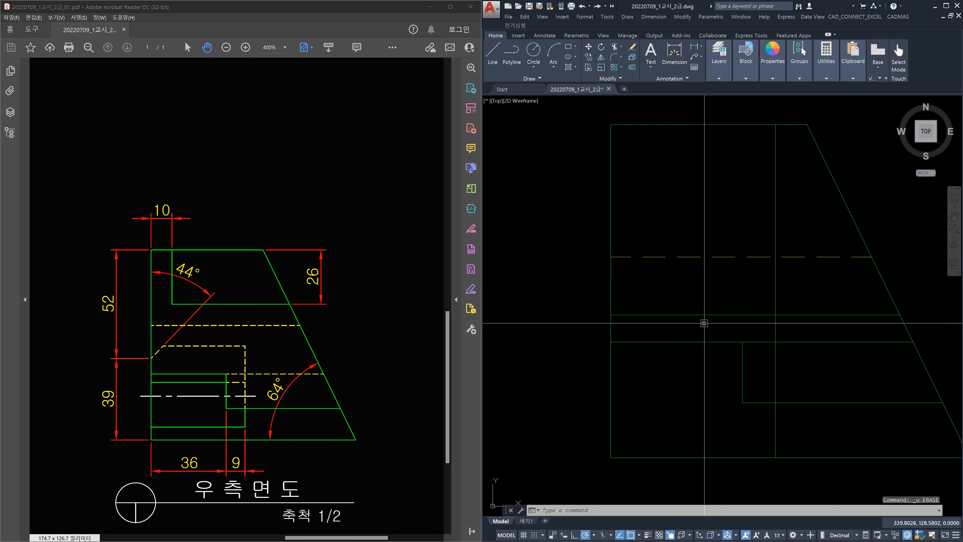
{"action": "left_click", "coordinate": [699, 314]}
{"action": "left_click", "coordinate": [692, 305]}
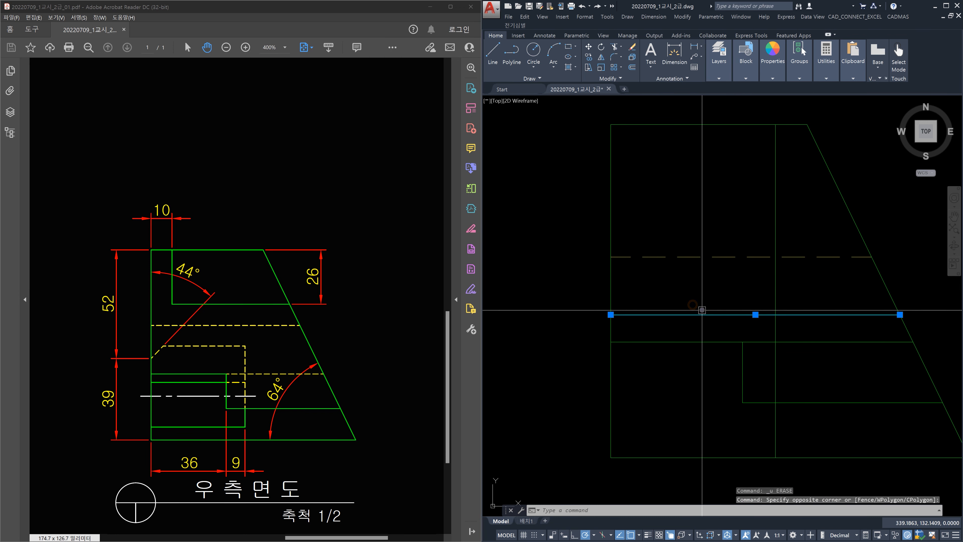
{"action": "key", "text": "Escape"}
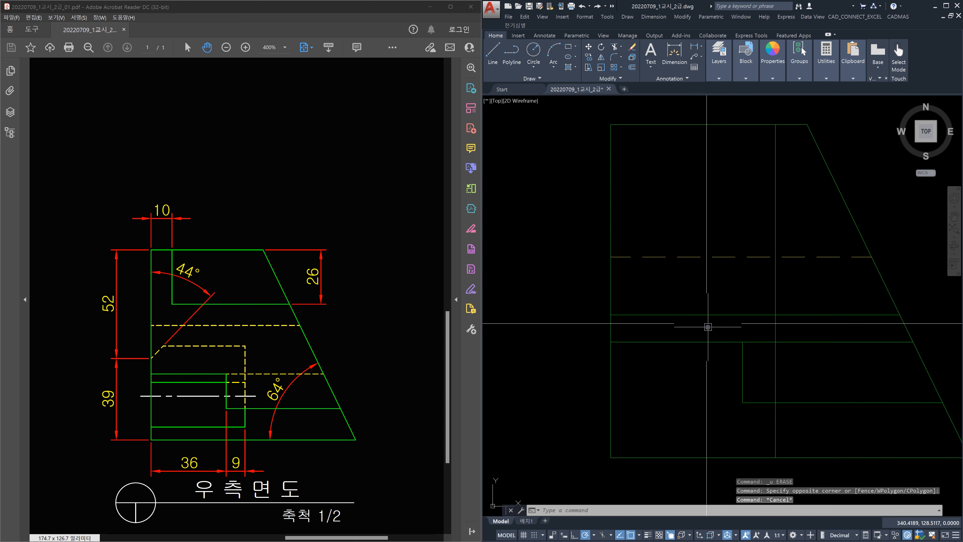
{"action": "left_click", "coordinate": [722, 345]}
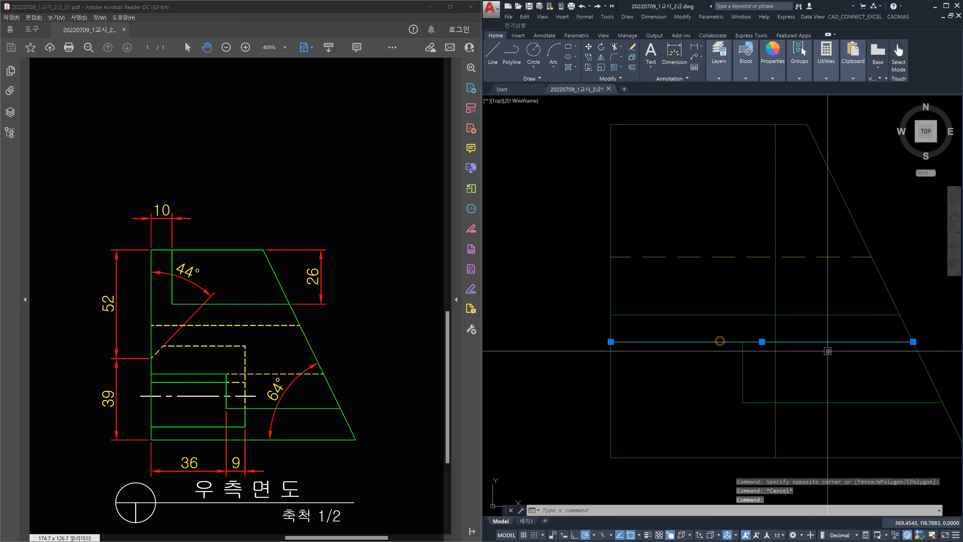
{"action": "left_click", "coordinate": [743, 356]}
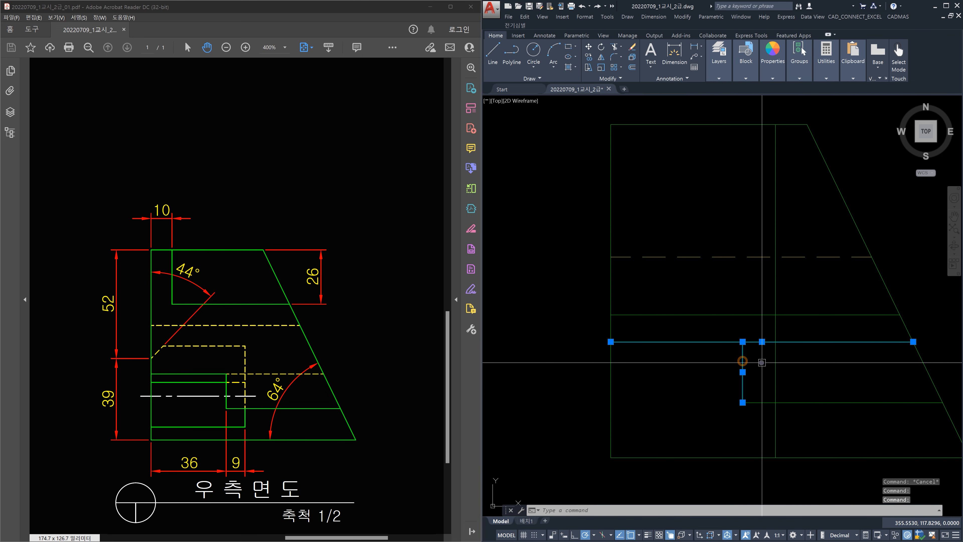
{"action": "key", "text": "Escape"}
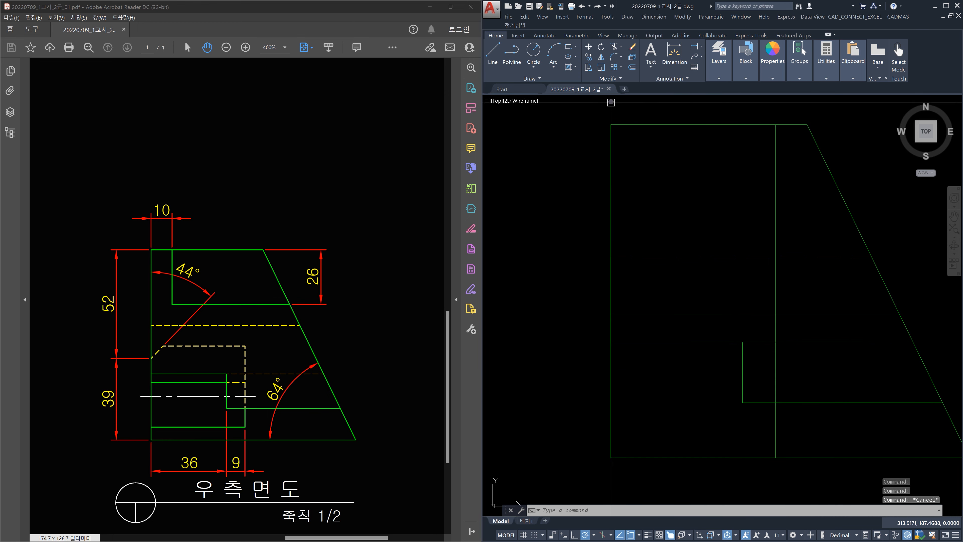
Break the middle solid inner horizontal line at the point where it meets the upper end of the short inner vertical line
{"action": "left_click", "coordinate": [615, 80]}
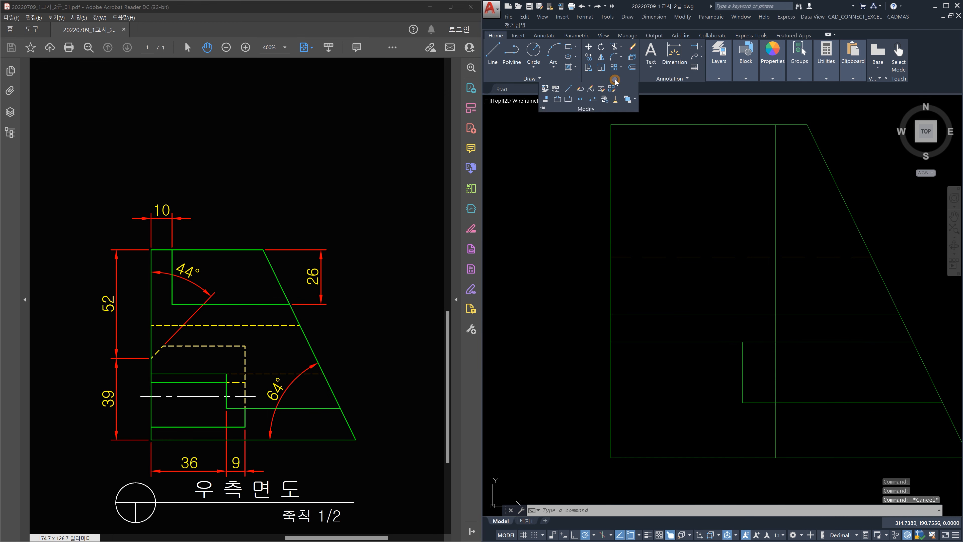
{"action": "left_click", "coordinate": [569, 100]}
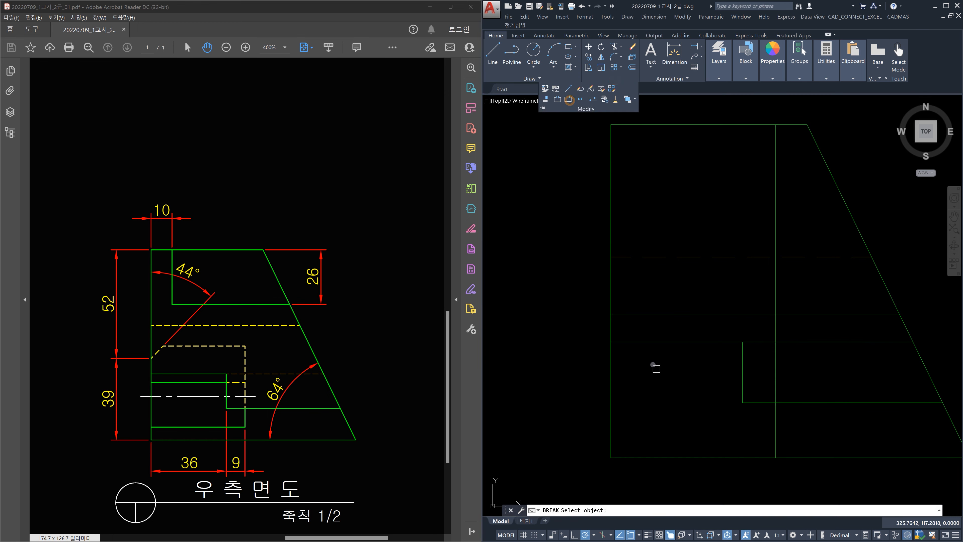
{"action": "left_click", "coordinate": [755, 344]}
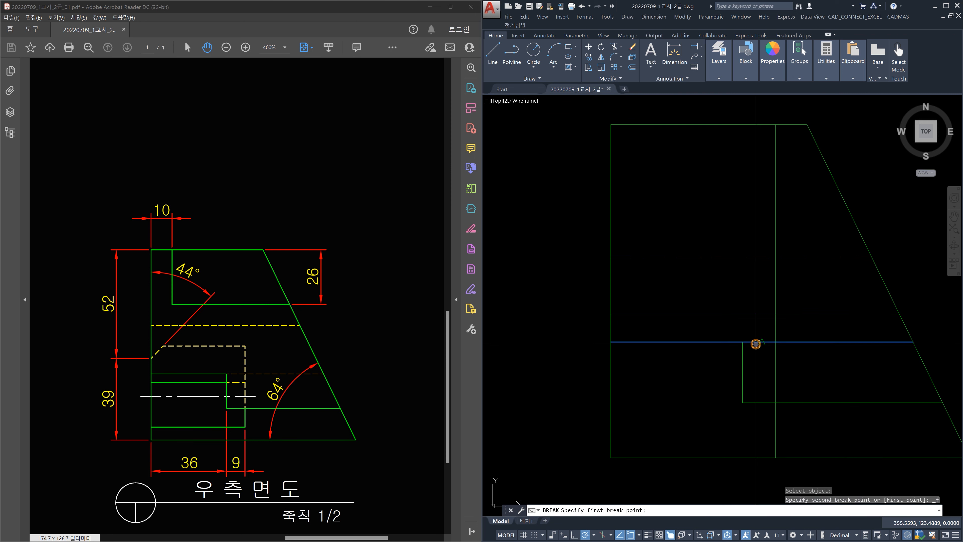
{"action": "left_click", "coordinate": [743, 342]}
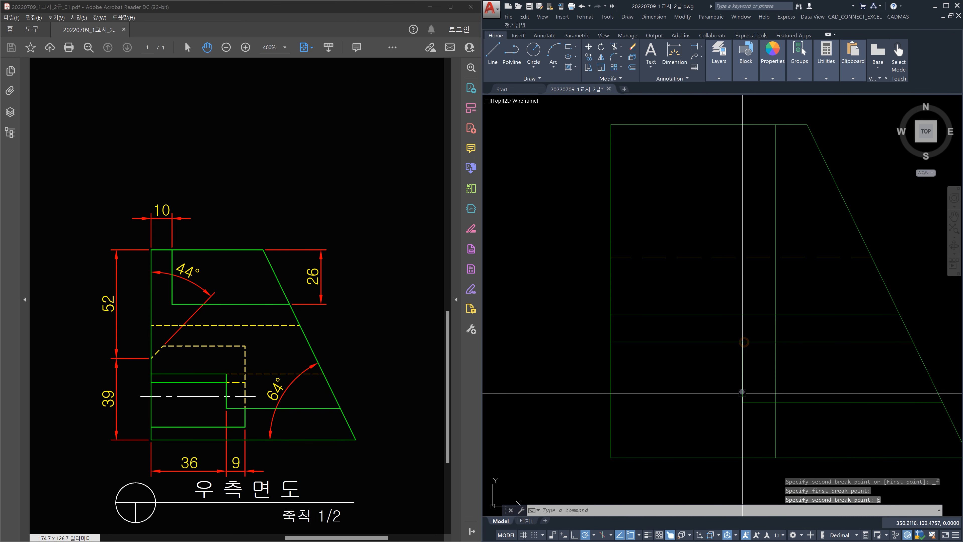
Match the existing dashed hidden line's properties onto the broken line's segment between the short vertical and the slanted edge
{"action": "type", "text": "ma"}
{"action": "key", "text": "Return"}
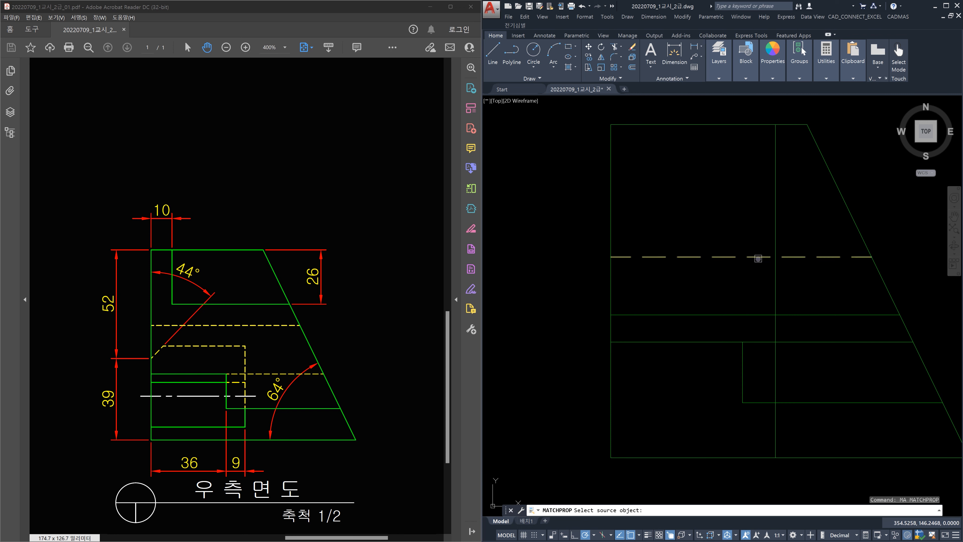
{"action": "left_click", "coordinate": [757, 258]}
{"action": "left_click", "coordinate": [766, 342]}
{"action": "key", "text": "Escape"}
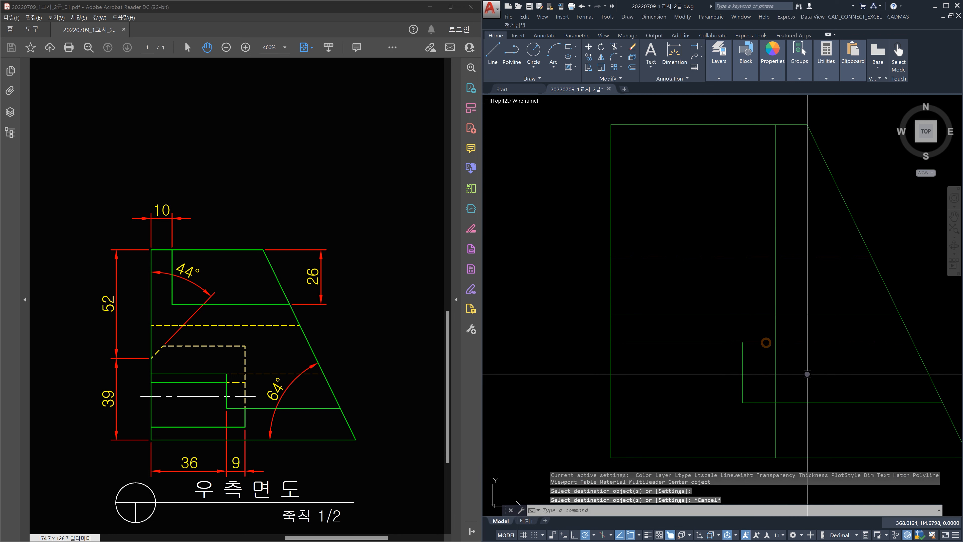
Examine the side view's short inner vertical line and the horizontal line meeting its upper end against the top and front views
{"action": "scroll", "coordinate": [807, 373], "scroll_direction": "down", "scroll_amount": 2}
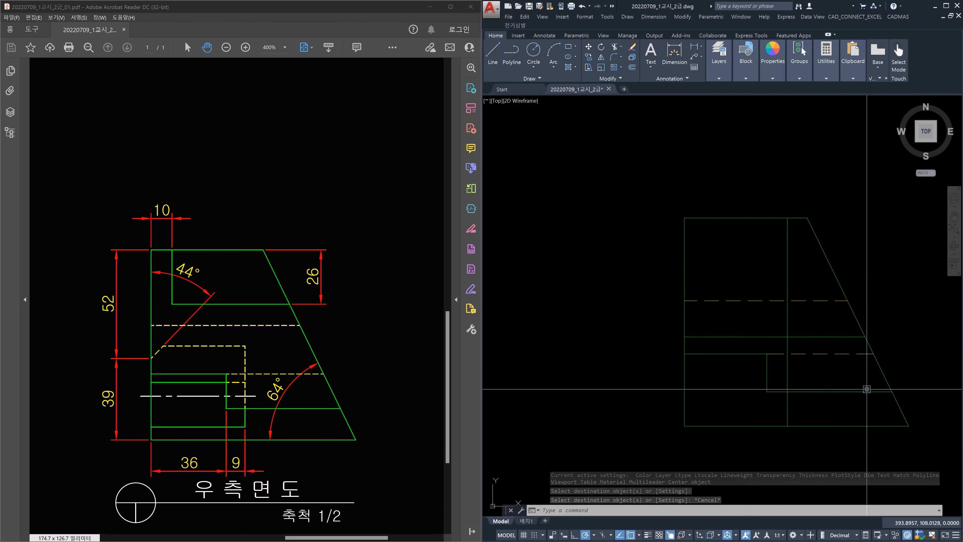
{"action": "scroll", "coordinate": [866, 389], "scroll_direction": "down", "scroll_amount": 2}
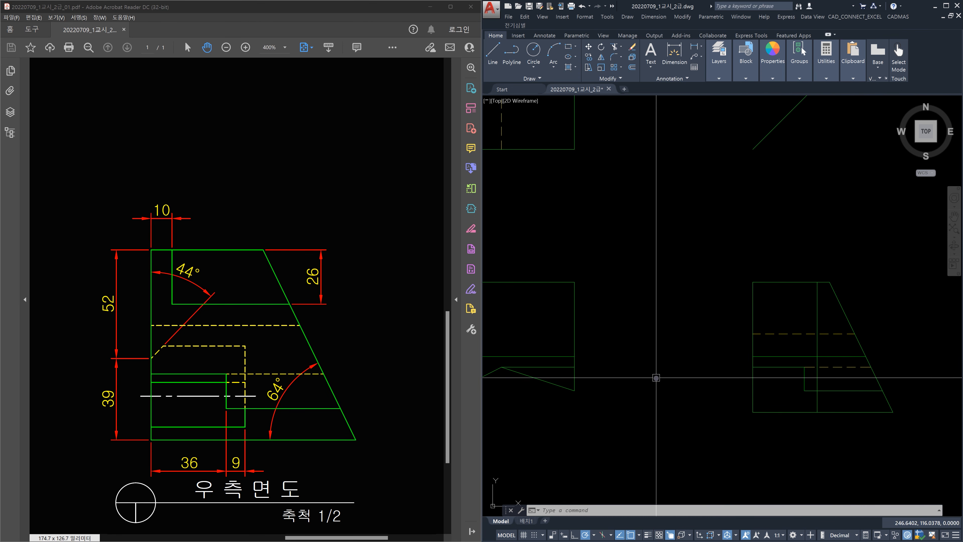
{"action": "middle_click_drag", "start_coordinate": [656, 377], "coordinate": [698, 409]}
{"action": "scroll", "coordinate": [712, 395], "scroll_direction": "down", "scroll_amount": 1}
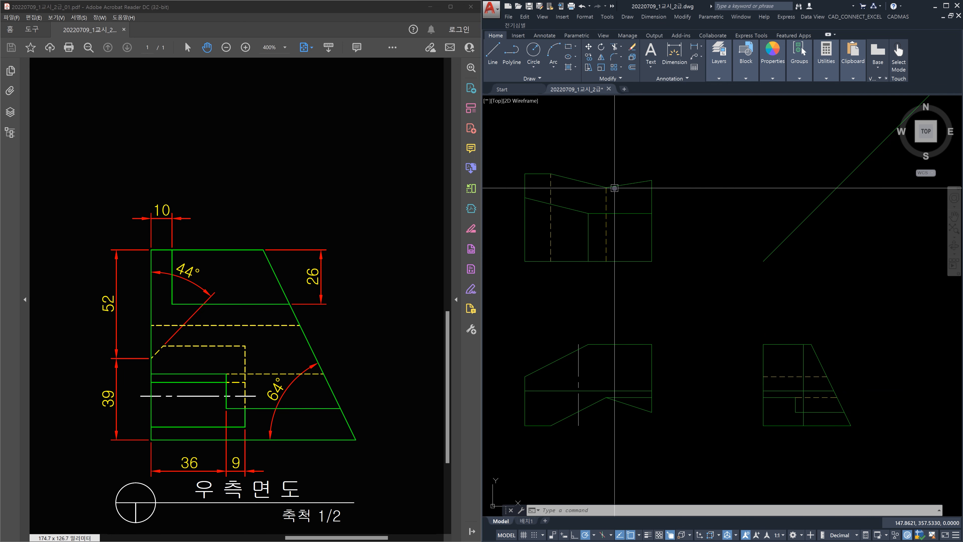
{"action": "scroll", "coordinate": [785, 400], "scroll_direction": "up", "scroll_amount": 4}
{"action": "left_click", "coordinate": [788, 397]}
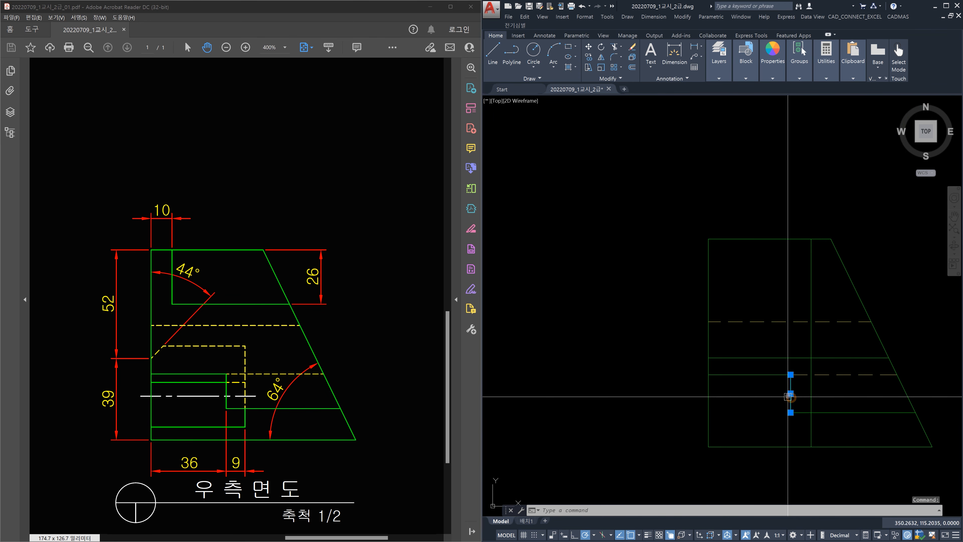
{"action": "scroll", "coordinate": [788, 397], "scroll_direction": "down", "scroll_amount": 4}
{"action": "scroll", "coordinate": [781, 383], "scroll_direction": "up", "scroll_amount": 4}
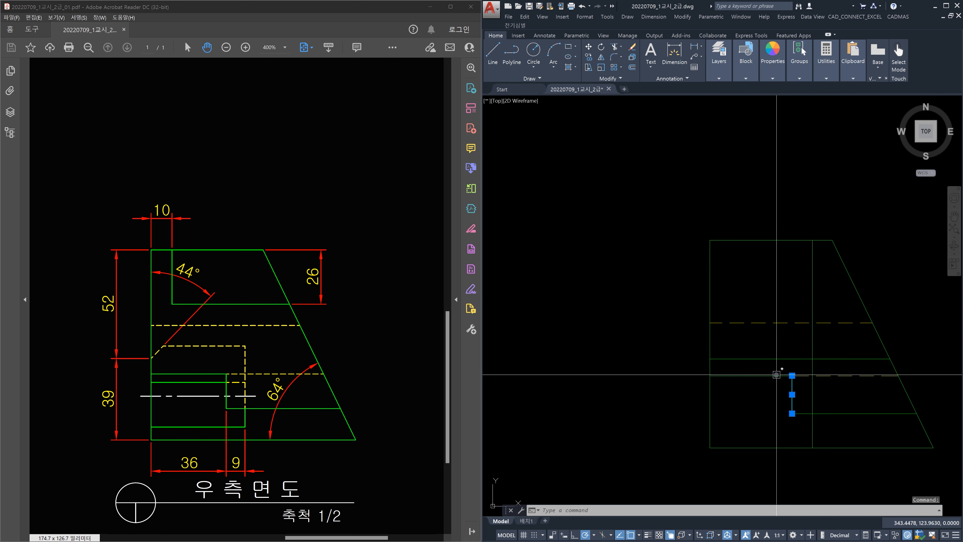
{"action": "left_click", "coordinate": [776, 375]}
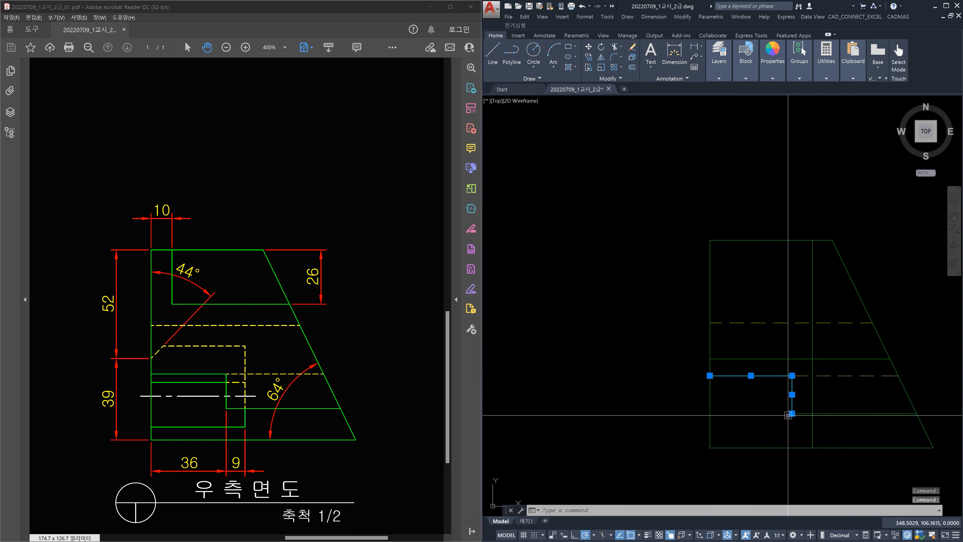
{"action": "scroll", "coordinate": [792, 391], "scroll_direction": "down", "scroll_amount": 4}
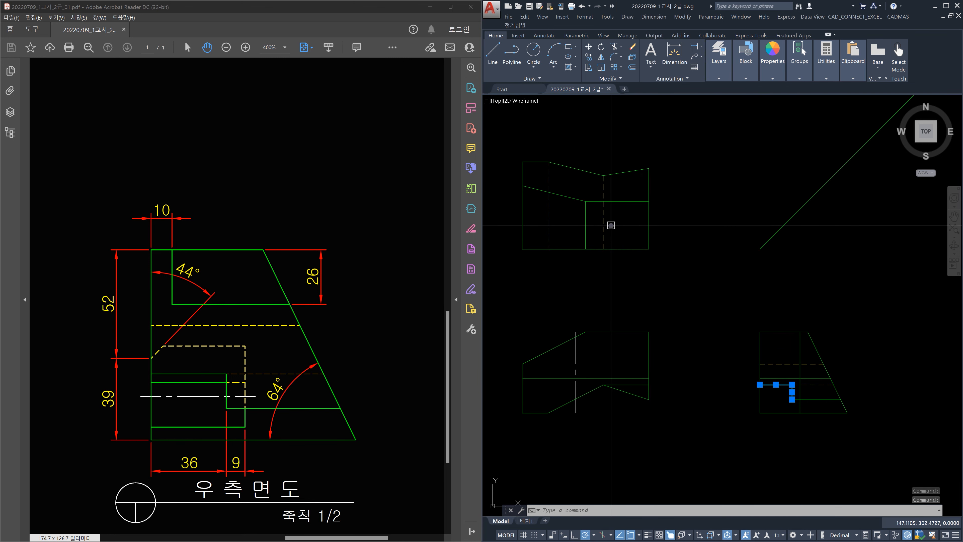
{"action": "key", "text": "Escape"}
{"action": "key", "text": "Escape"}
Draw lines projecting the side view's short inner vertical up to the diagonal, across to the top view's end edge, and on to its nearer dashed line
{"action": "type", "text": "l"}
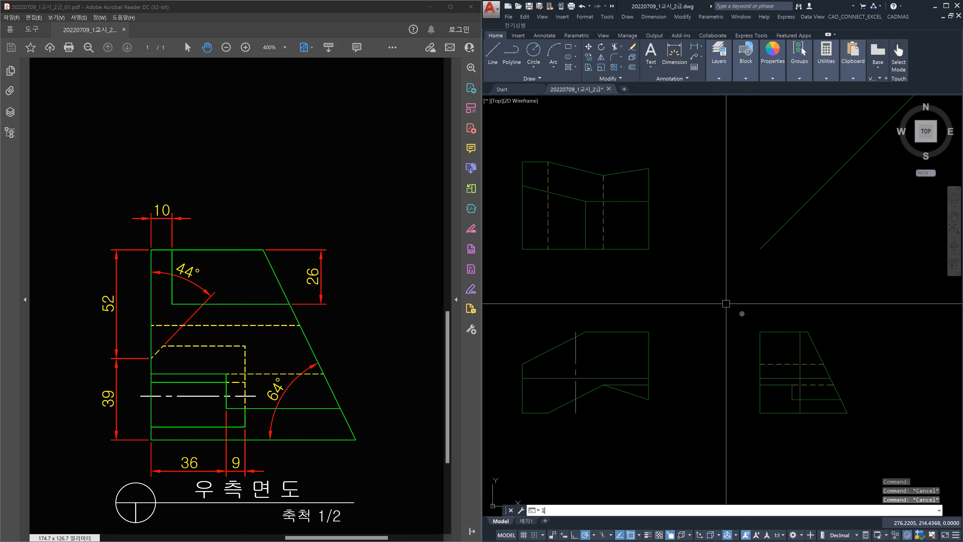
{"action": "key", "text": "Return"}
{"action": "scroll", "coordinate": [784, 368], "scroll_direction": "up", "scroll_amount": 4}
{"action": "left_click", "coordinate": [808, 400]}
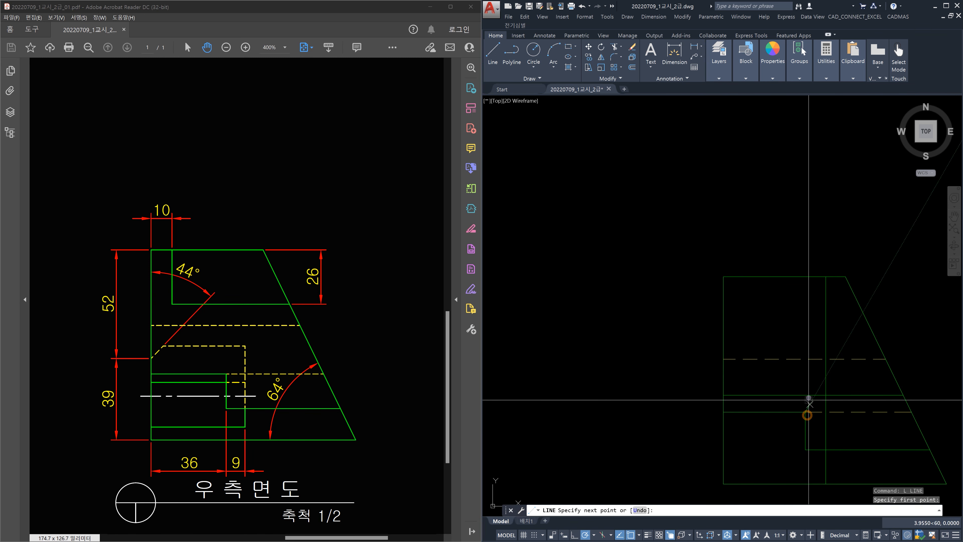
{"action": "scroll", "coordinate": [808, 398], "scroll_direction": "down", "scroll_amount": 4}
{"action": "left_click", "coordinate": [807, 233]}
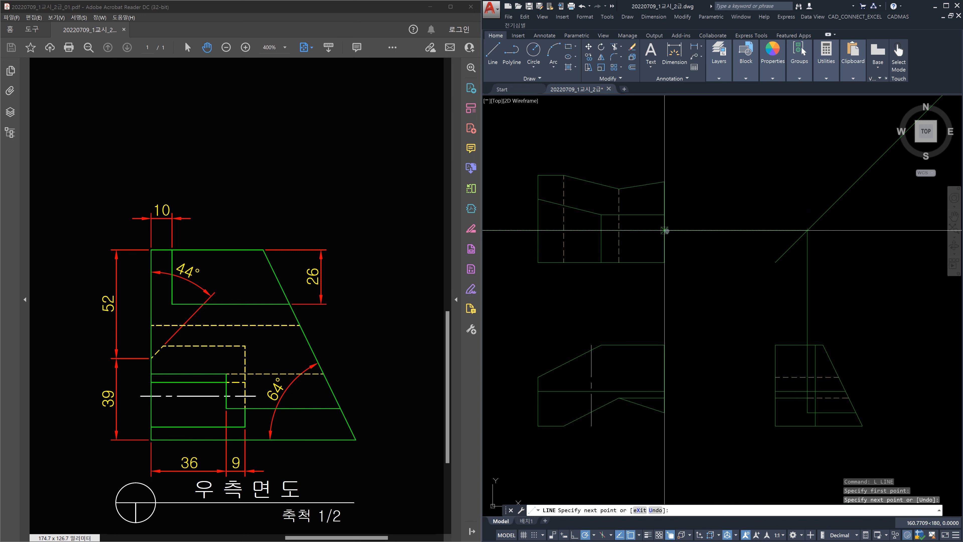
{"action": "left_click", "coordinate": [668, 230]}
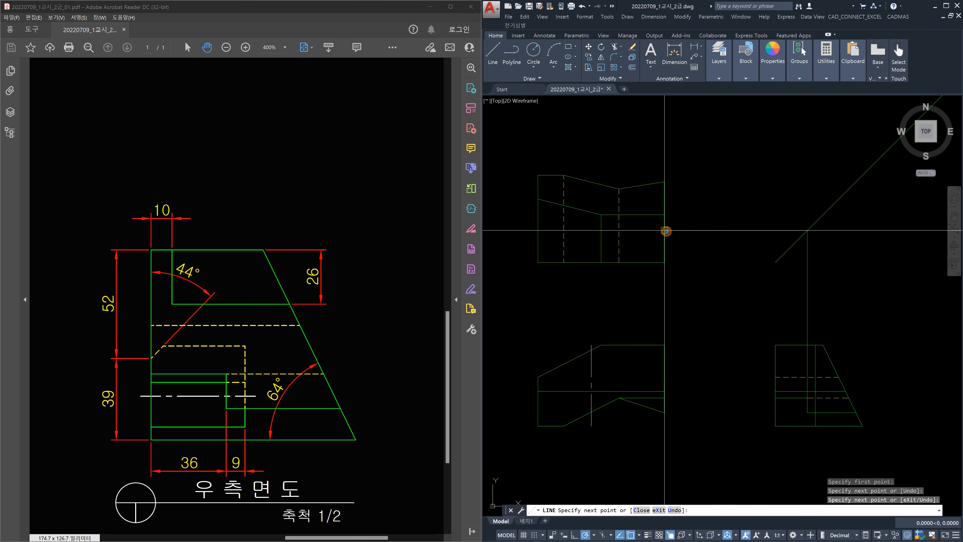
{"action": "left_click", "coordinate": [619, 230]}
{"action": "key", "text": "Escape"}
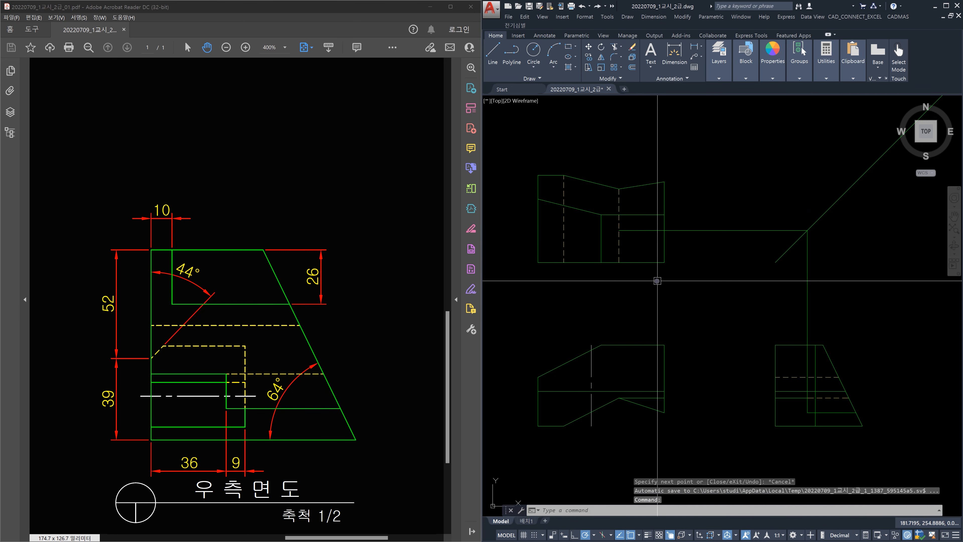
Match the top view's dashed vertical line properties onto the new horizontal segment inside that view
{"action": "type", "text": "ma"}
{"action": "key", "text": "Return"}
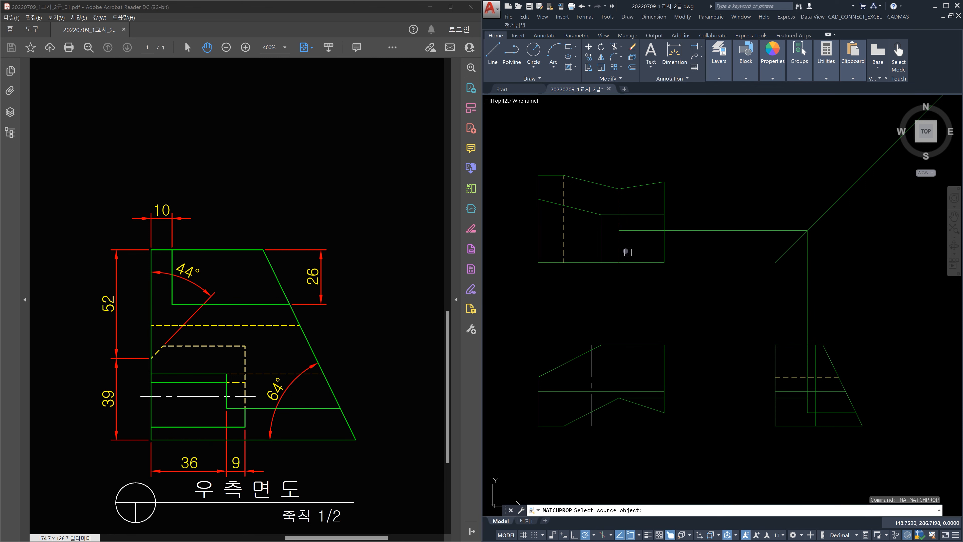
{"action": "left_click", "coordinate": [619, 247]}
{"action": "left_click", "coordinate": [639, 230]}
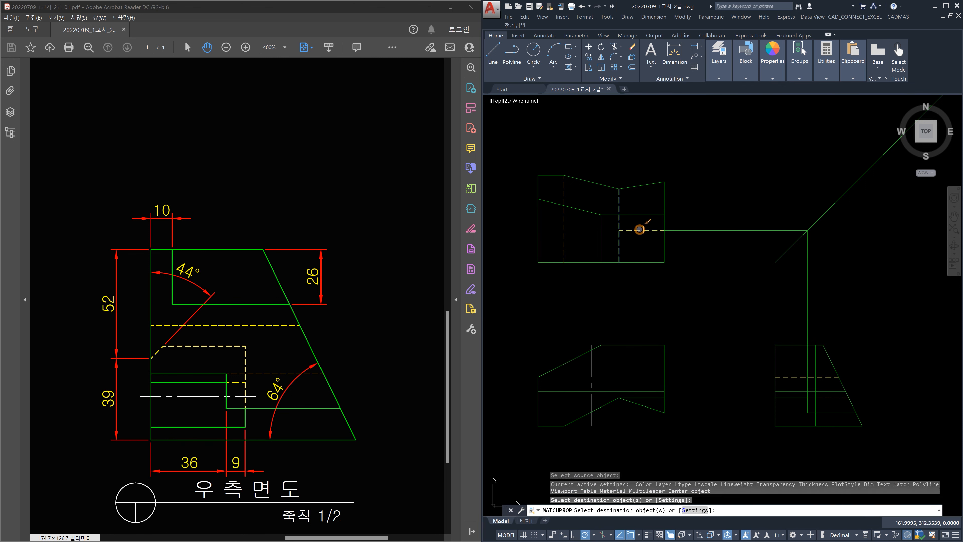
{"action": "key", "text": "Escape"}
Delete the horizontal and vertical projection lines between the top view and the side view
{"action": "left_click", "coordinate": [719, 249]}
{"action": "left_click", "coordinate": [711, 217]}
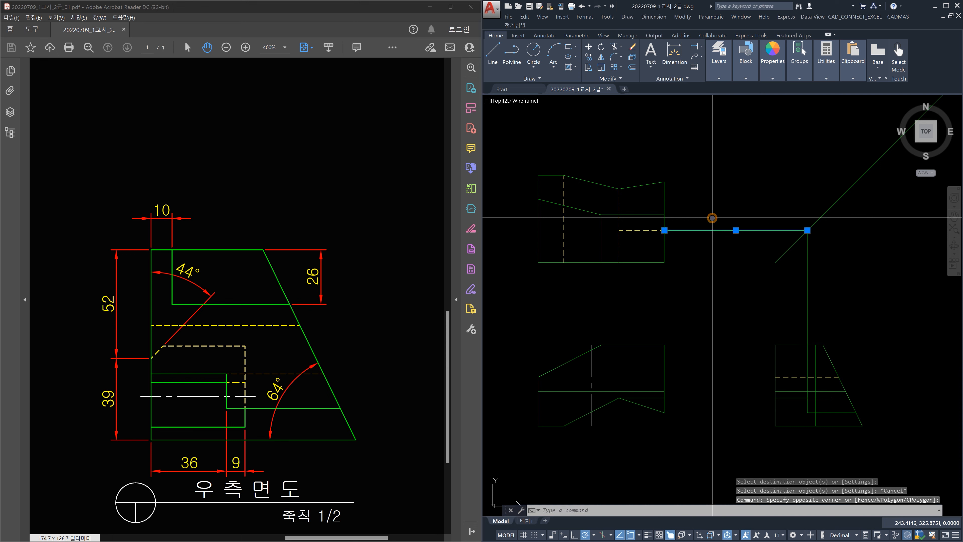
{"action": "left_click", "coordinate": [836, 311]}
{"action": "left_click", "coordinate": [778, 298]}
{"action": "key", "text": "Delete"}
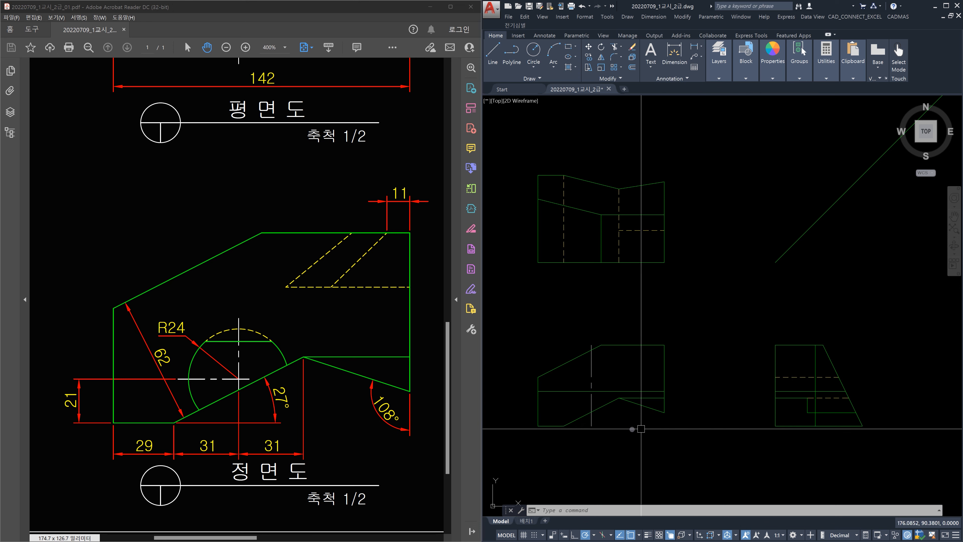
Offset the front view's short bottom edge upward by 21
{"action": "scroll", "coordinate": [644, 421], "scroll_direction": "up", "scroll_amount": 4}
{"action": "middle_click_drag", "start_coordinate": [683, 412], "coordinate": [709, 402]}
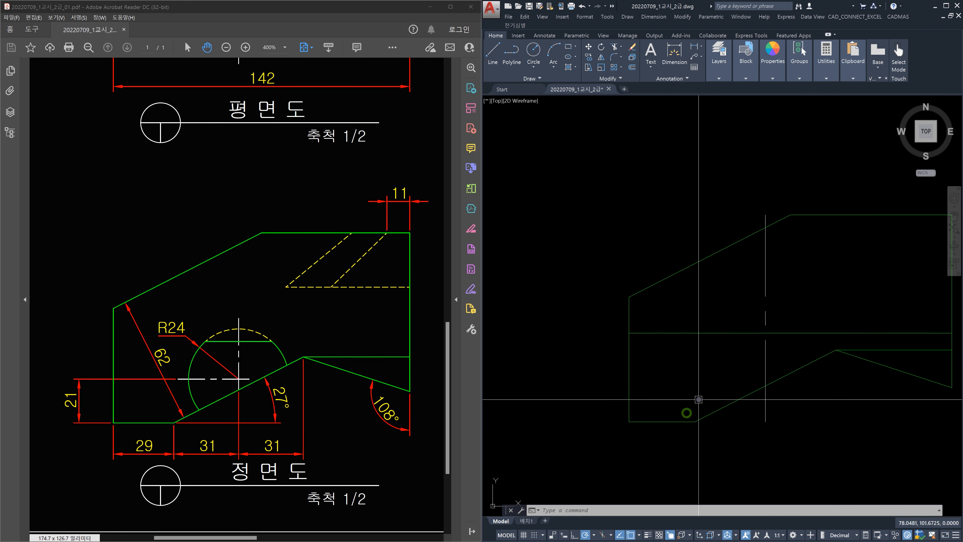
{"action": "type", "text": "o"}
{"action": "key", "text": "Return"}
{"action": "type", "text": "21"}
{"action": "key", "text": "Return"}
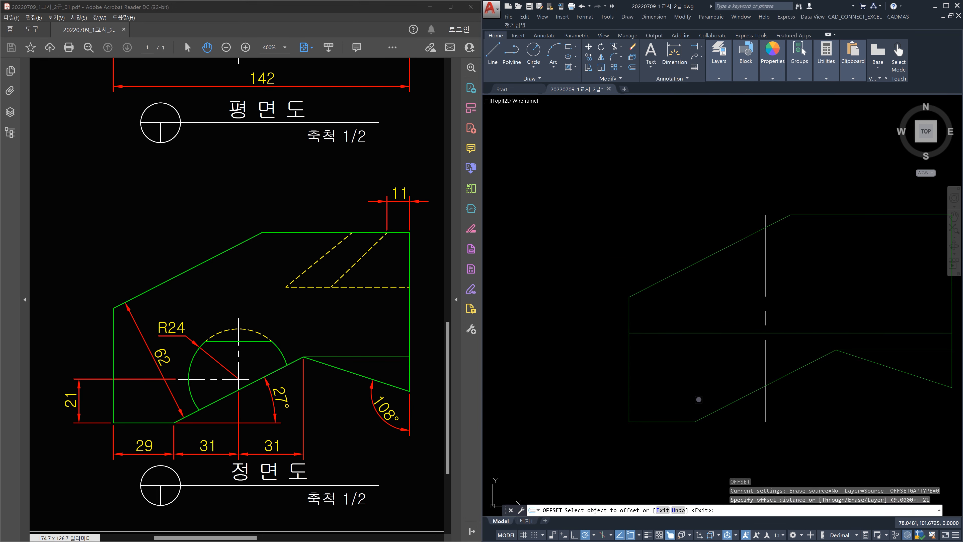
{"action": "left_click", "coordinate": [670, 422]}
{"action": "left_click", "coordinate": [670, 380]}
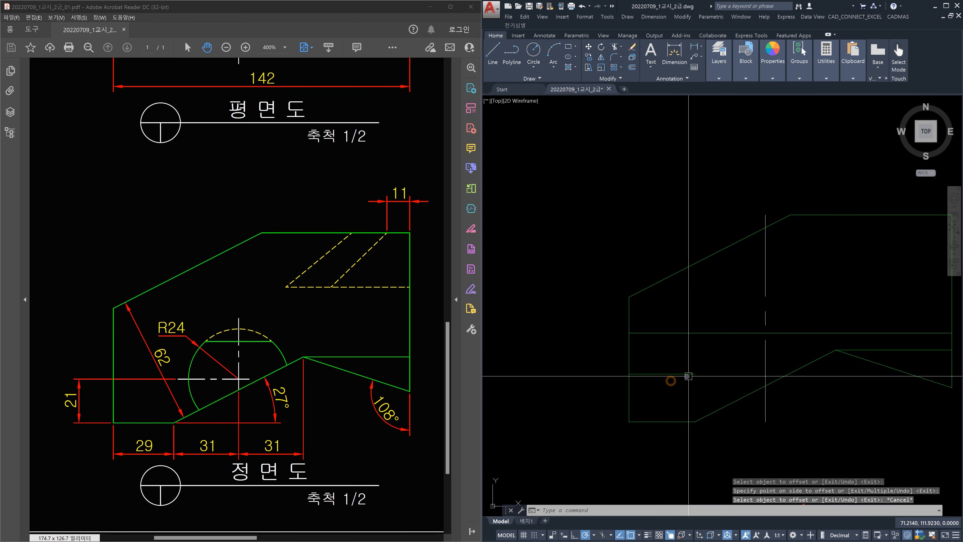
{"action": "key", "text": "Escape"}
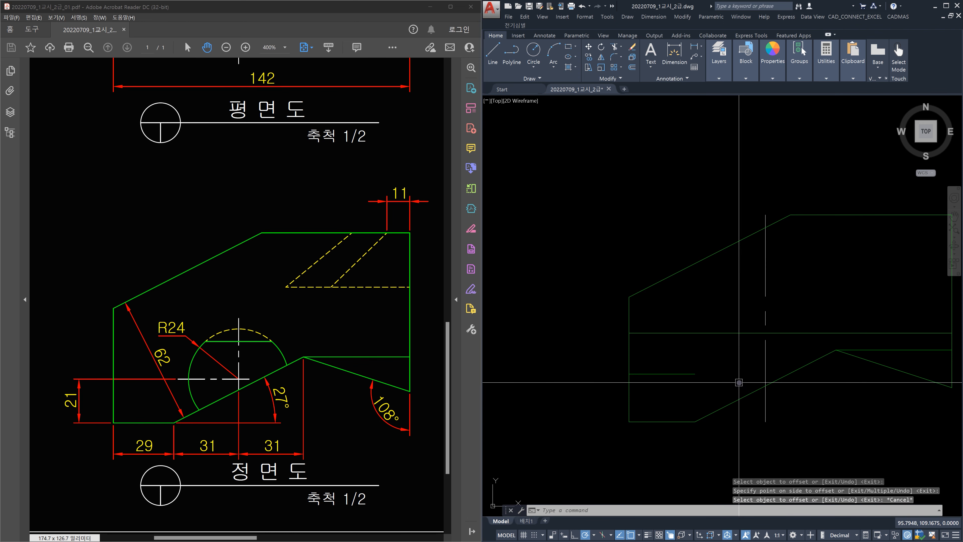
Fillet the offset line and the vertical centre line of the front view into a sharp corner
{"action": "type", "text": "f"}
{"action": "key", "text": "Return"}
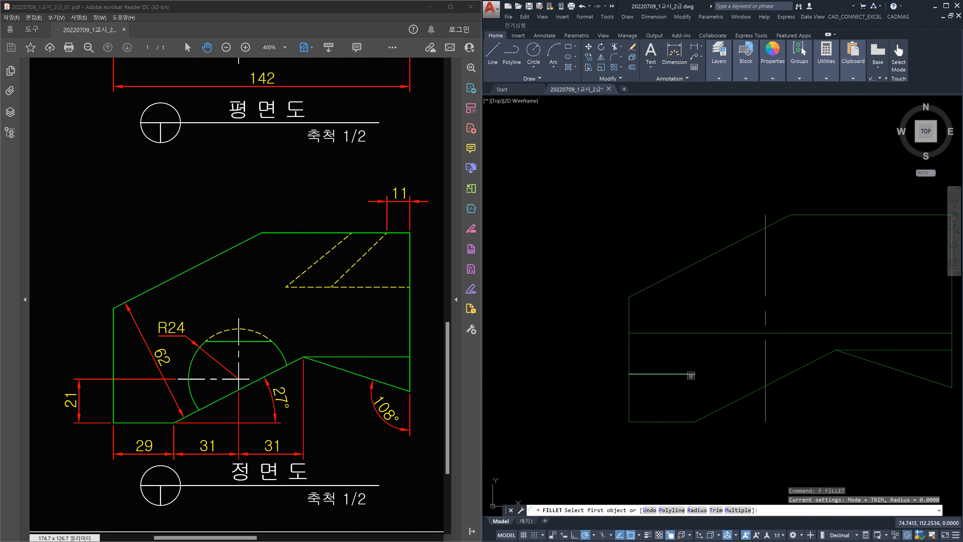
{"action": "left_click", "coordinate": [691, 374]}
{"action": "left_click", "coordinate": [766, 349]}
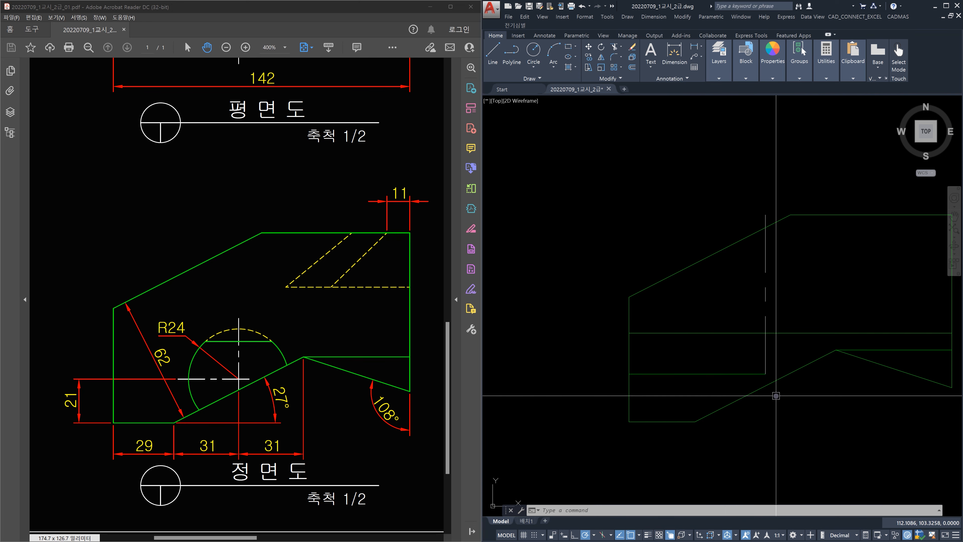
Match the vertical centre line's properties onto the horizontal offset line in the front view
{"action": "type", "text": "ma"}
{"action": "key", "text": "space"}
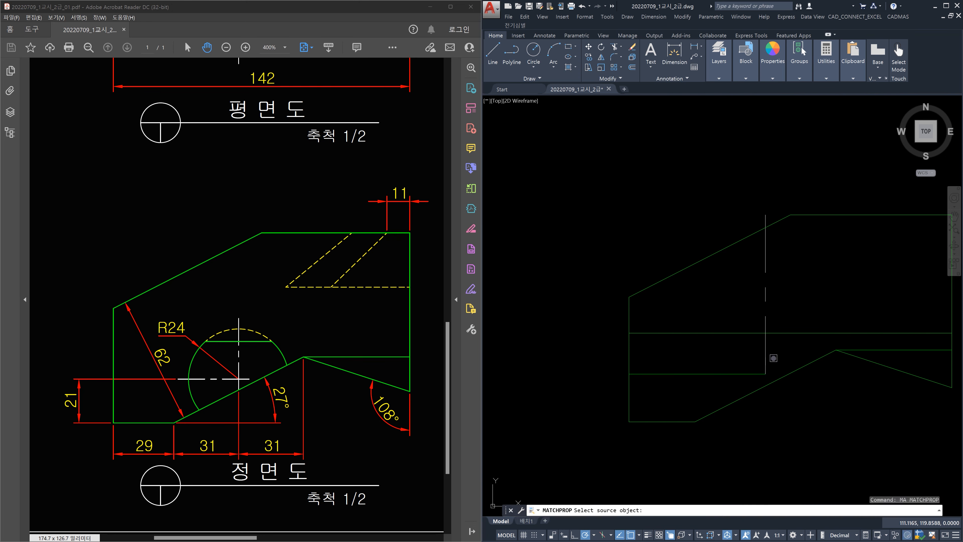
{"action": "left_click", "coordinate": [766, 357]}
{"action": "left_click", "coordinate": [746, 378]}
{"action": "left_click", "coordinate": [728, 367]}
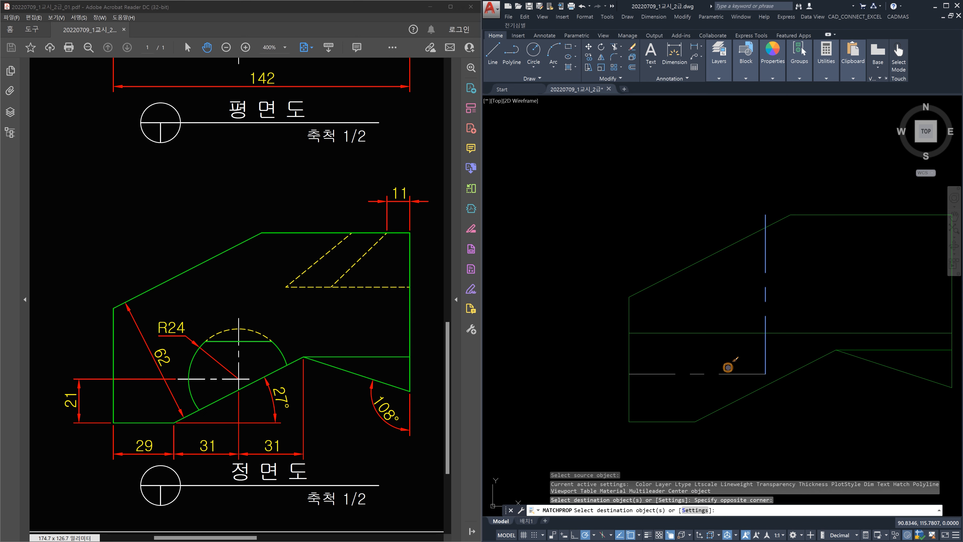
{"action": "key", "text": "Escape"}
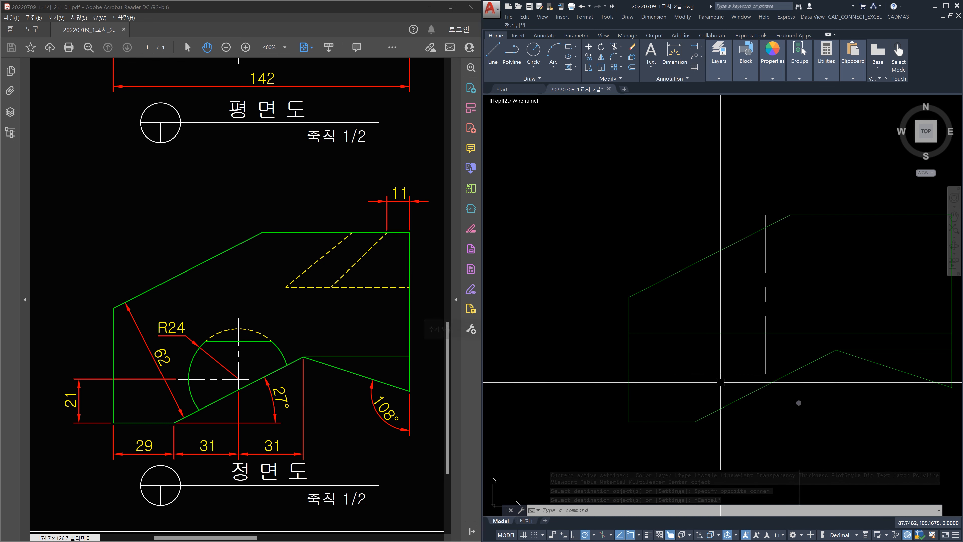
Draw a circle of radius 24 centred on the corner where the two centre lines meet in the front view
{"action": "type", "text": "c"}
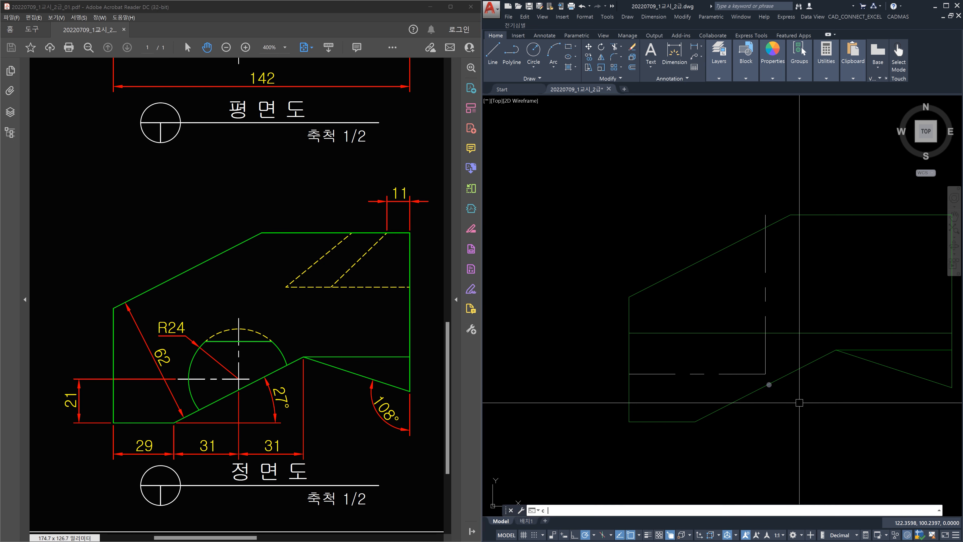
{"action": "key", "text": "Return"}
{"action": "left_click", "coordinate": [764, 375]}
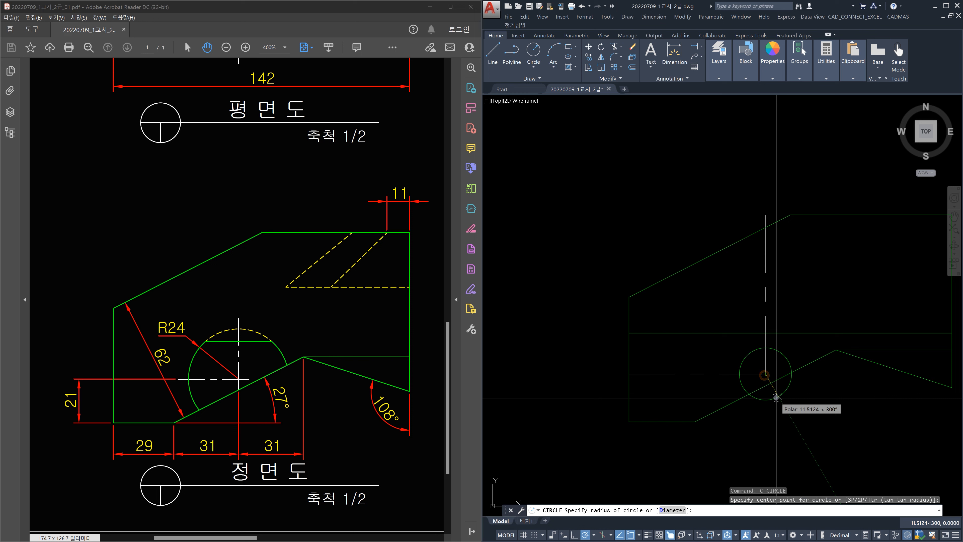
{"action": "type", "text": "24"}
{"action": "key", "text": "Return"}
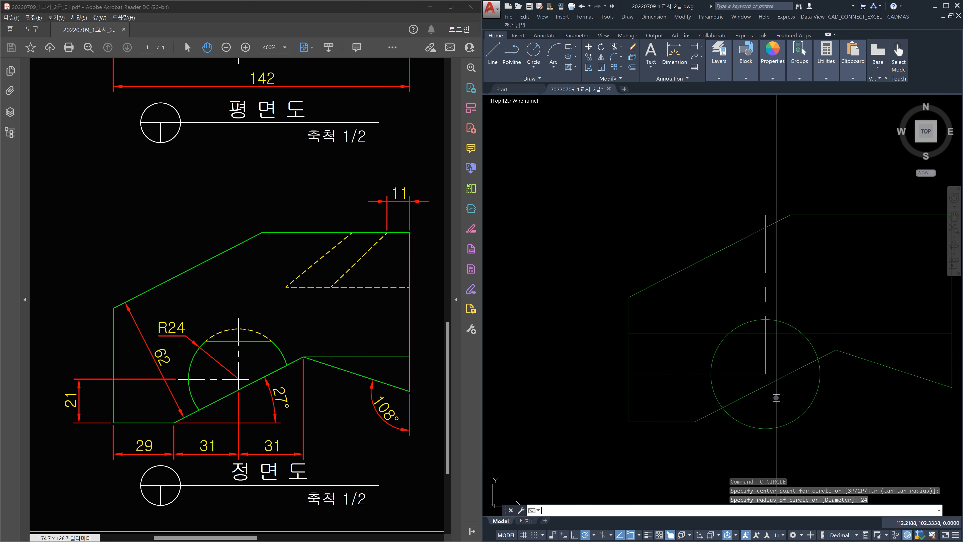
{"action": "key", "text": "Escape"}
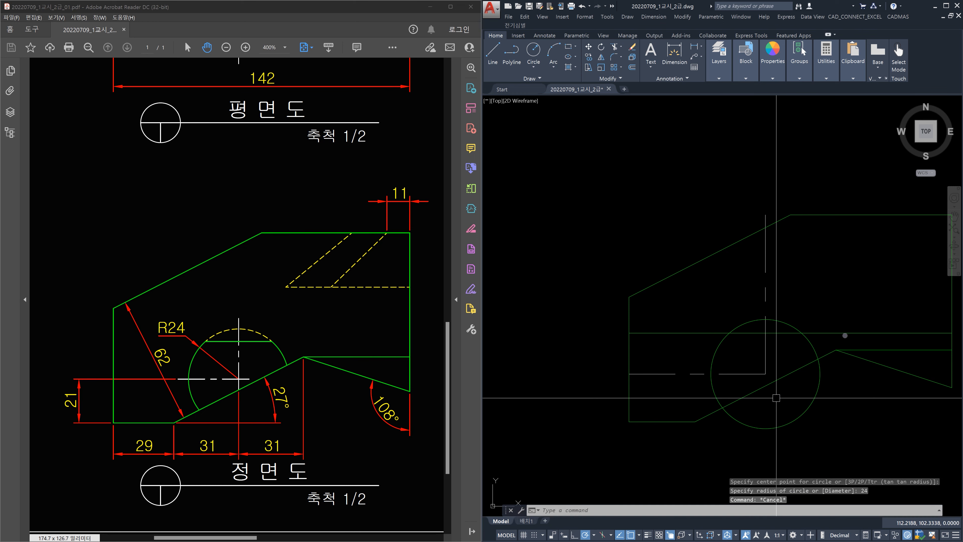
Trim the front view's long inner horizontal line on both sides of the circle, leaving only the chord inside it
{"action": "left_click", "coordinate": [850, 333]}
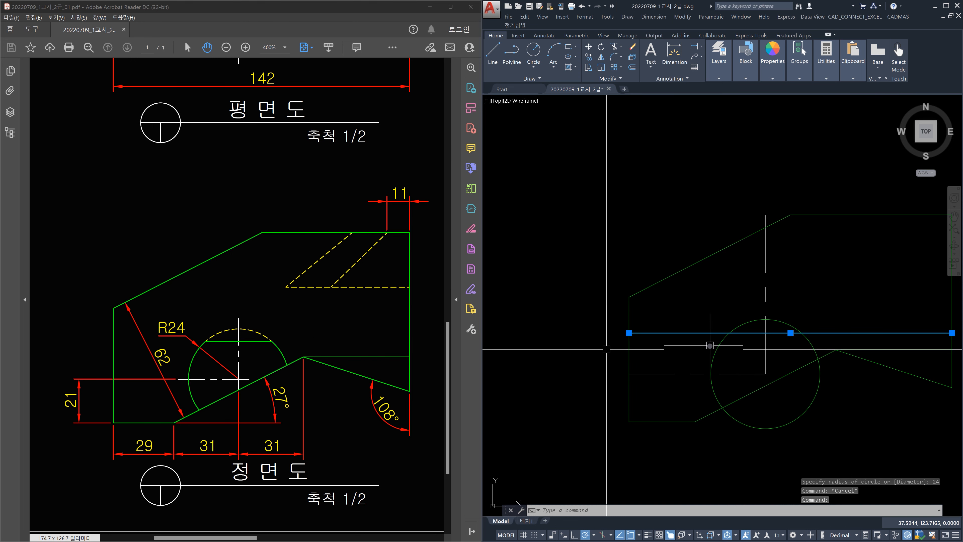
{"action": "key", "text": "Escape"}
{"action": "key", "text": "Escape"}
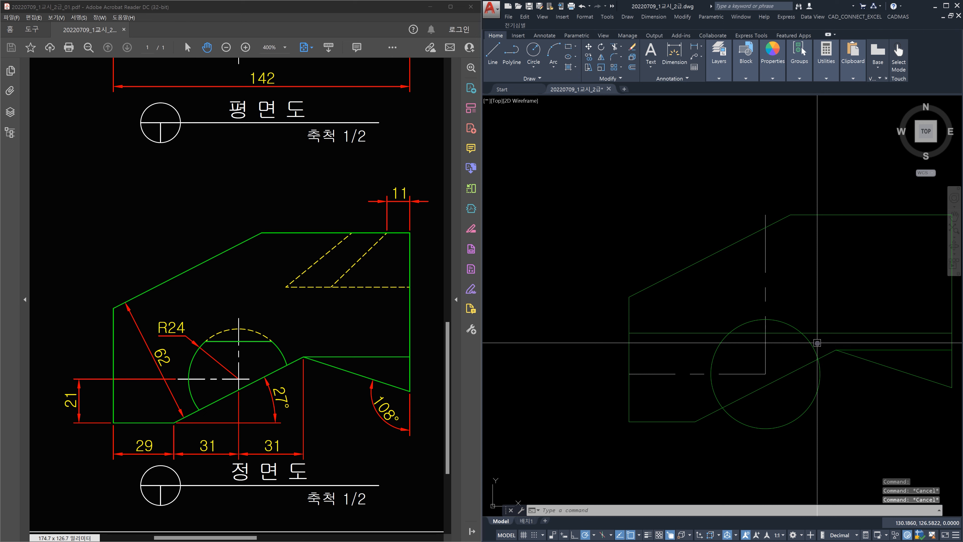
{"action": "type", "text": "tr"}
{"action": "key", "text": "Return"}
{"action": "left_click", "coordinate": [813, 345]}
{"action": "key", "text": "Return"}
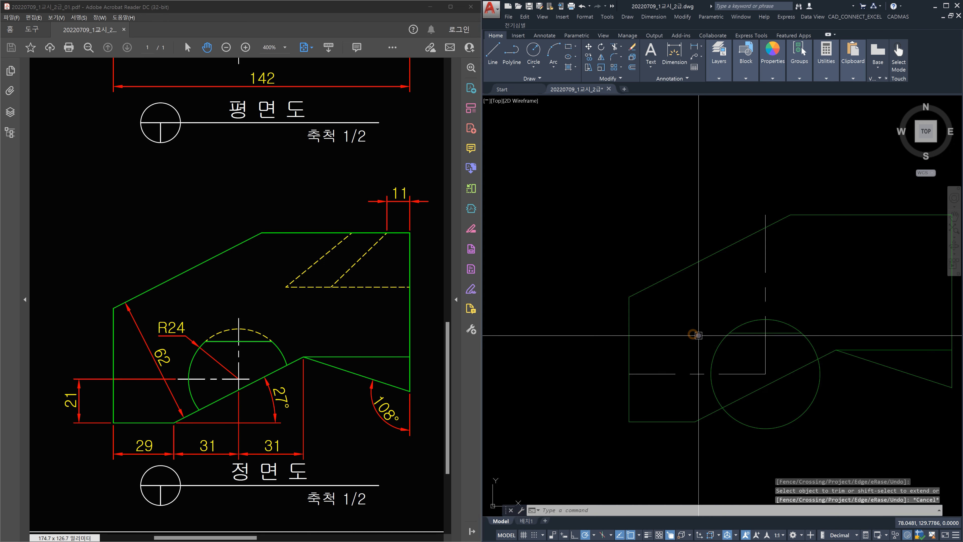
{"action": "key", "text": "Escape"}
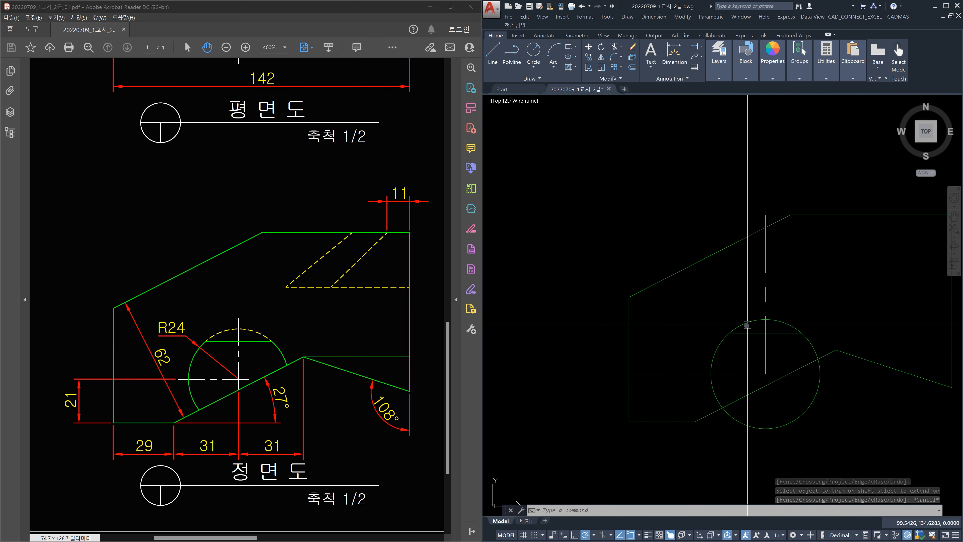
Break the circle near the left end of the chord, removing the short piece up to the chord's endpoint
{"action": "scroll", "coordinate": [747, 324], "scroll_direction": "up", "scroll_amount": 3}
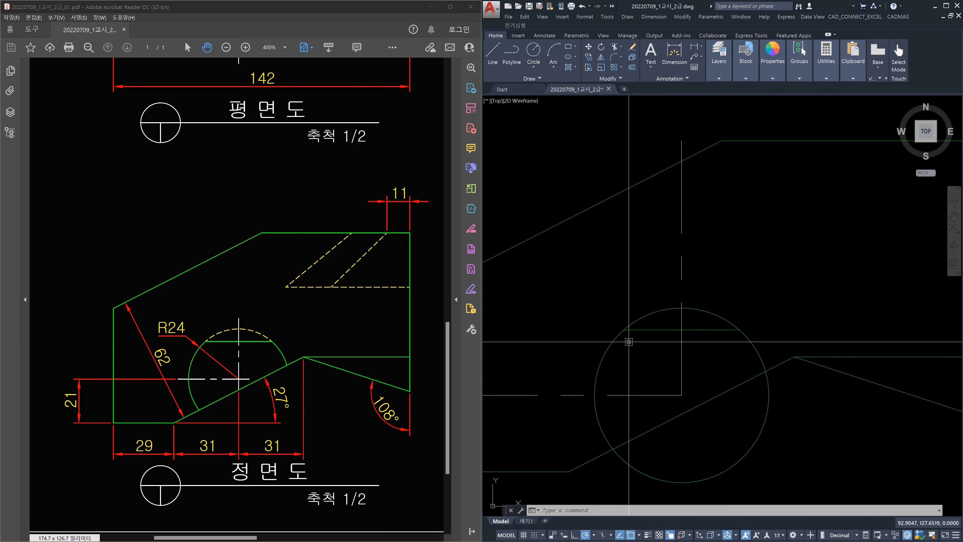
{"action": "type", "text": "br"}
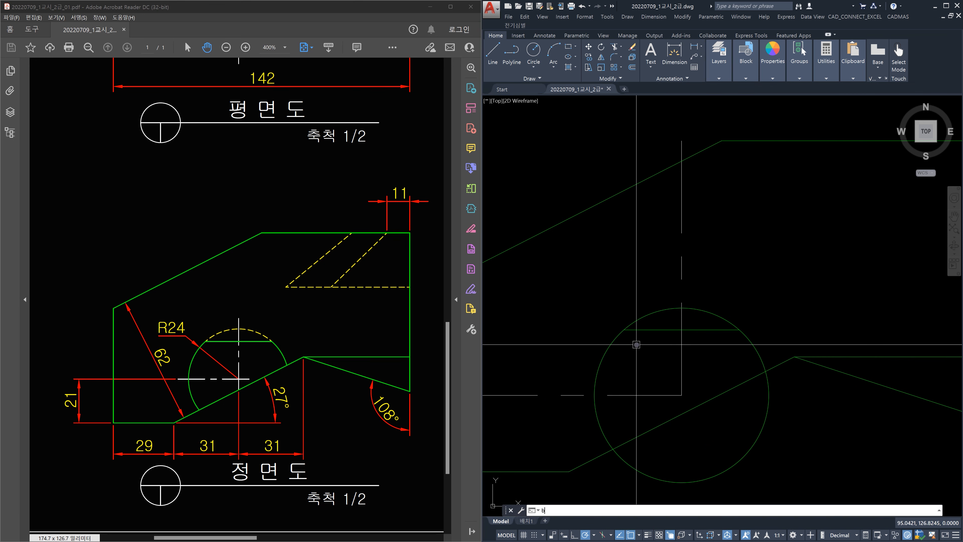
{"action": "key", "text": "space"}
{"action": "left_click", "coordinate": [637, 320]}
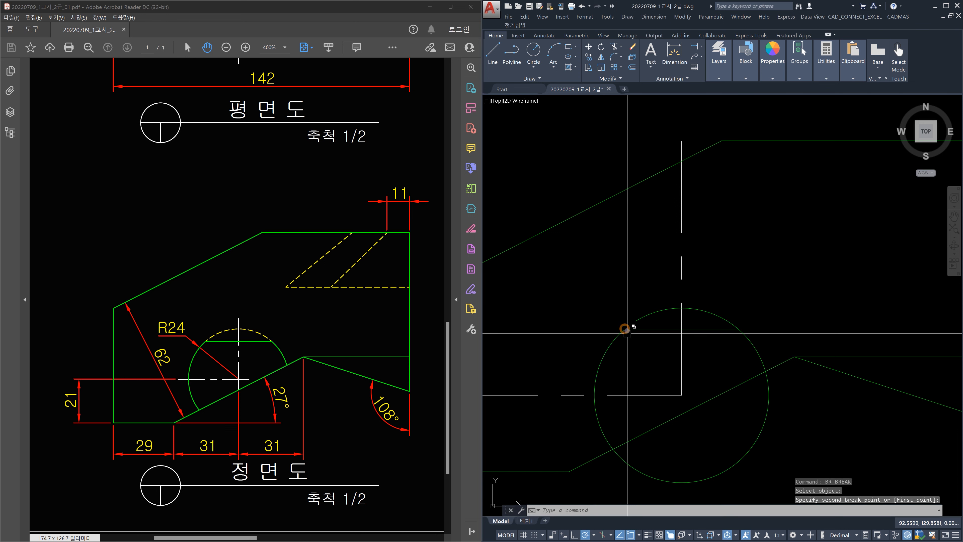
{"action": "key", "text": "Escape"}
{"action": "left_click", "coordinate": [608, 333]}
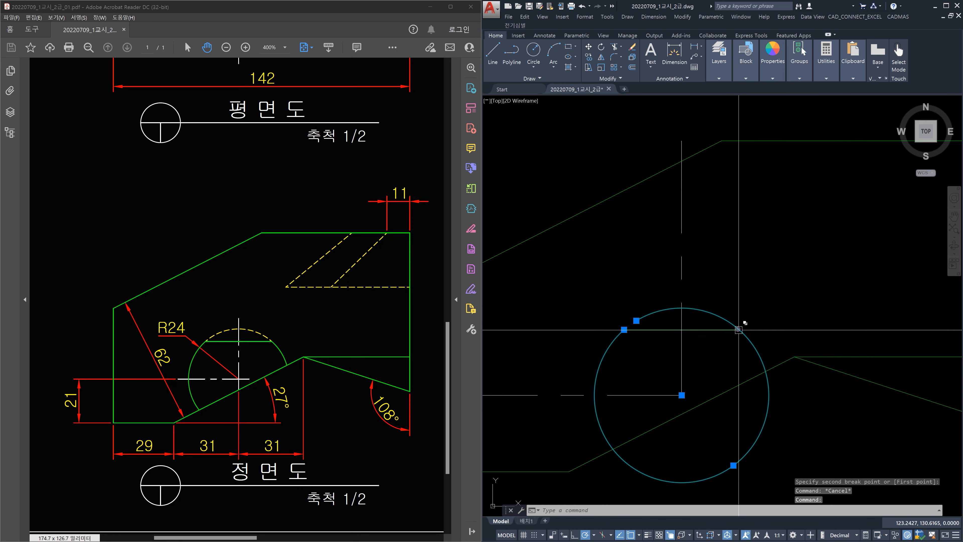
{"action": "key", "text": "Escape"}
Break the circle at a single point where it meets the right end of the chord
{"action": "left_click", "coordinate": [620, 79]}
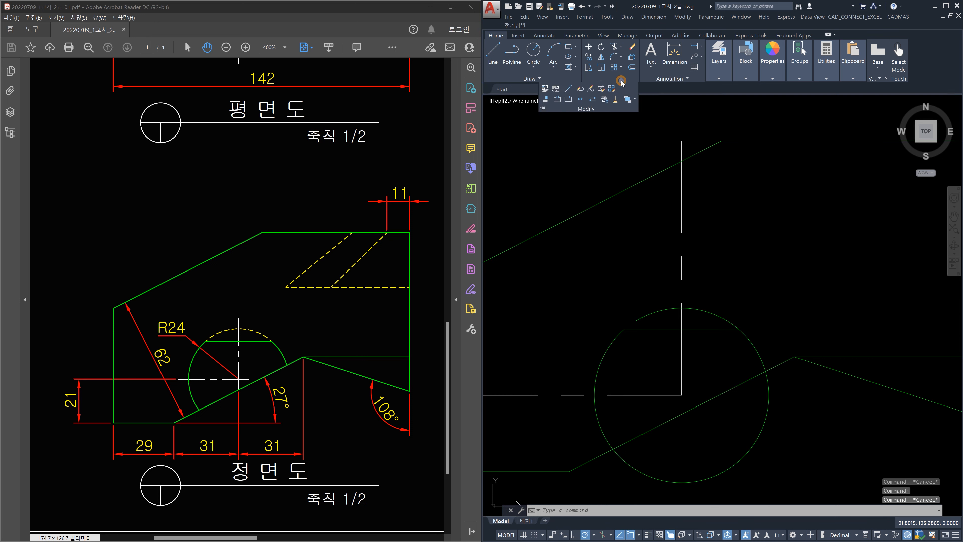
{"action": "left_click", "coordinate": [568, 100]}
{"action": "left_click", "coordinate": [758, 350]}
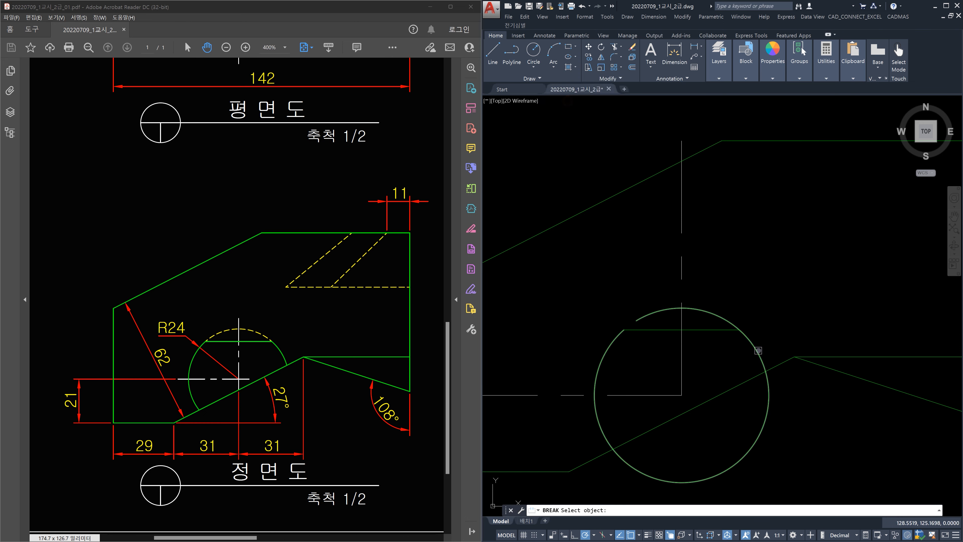
{"action": "left_click", "coordinate": [739, 330]}
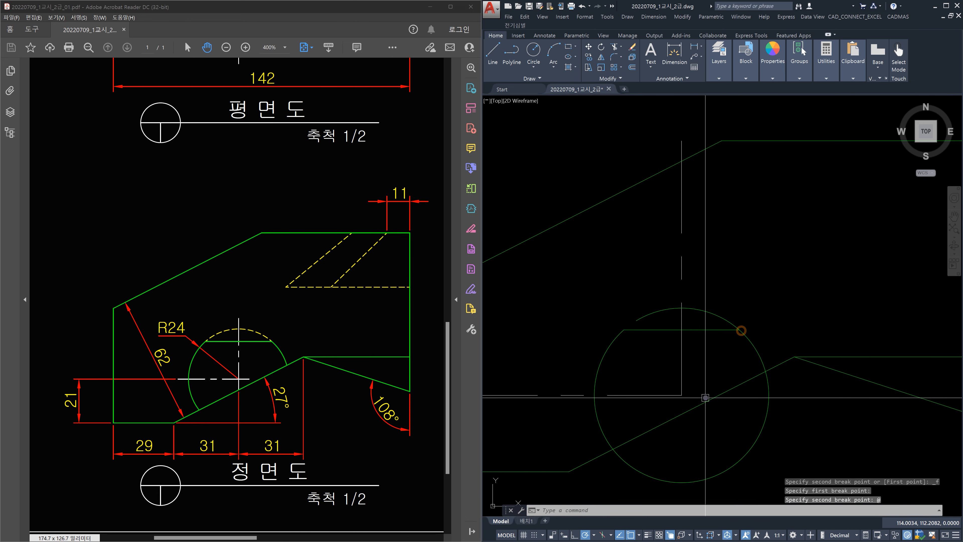
{"action": "key", "text": "Escape"}
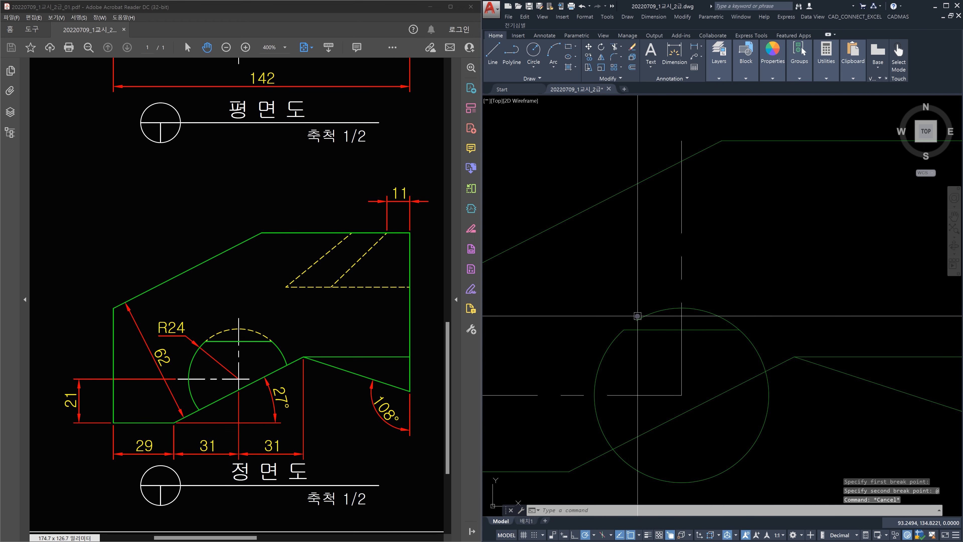
Extend the arc above the chord to the chord's left end, closing the gap, and check the arc as a separate object
{"action": "type", "text": "e"}
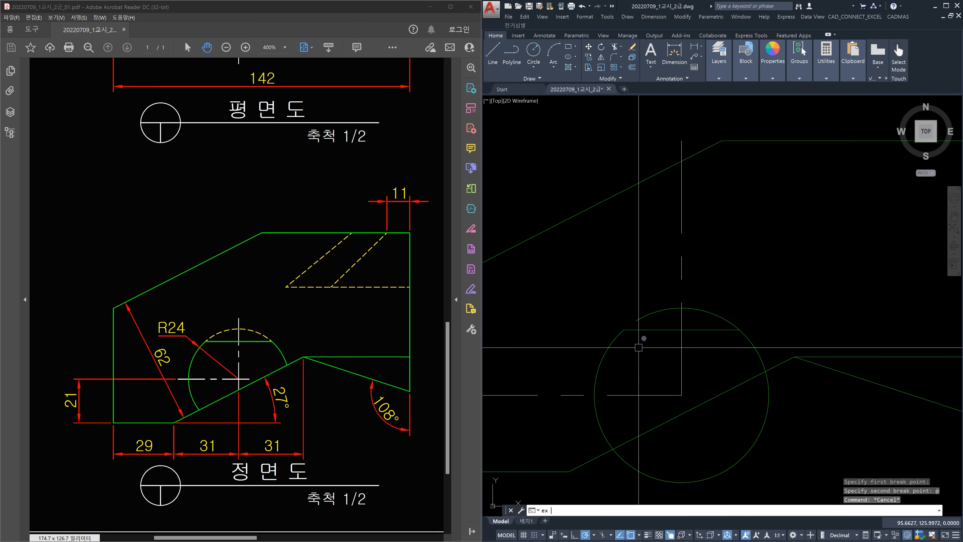
{"action": "type", "text": "x"}
{"action": "key", "text": "Return"}
{"action": "key", "text": "Return"}
{"action": "key", "text": "Escape"}
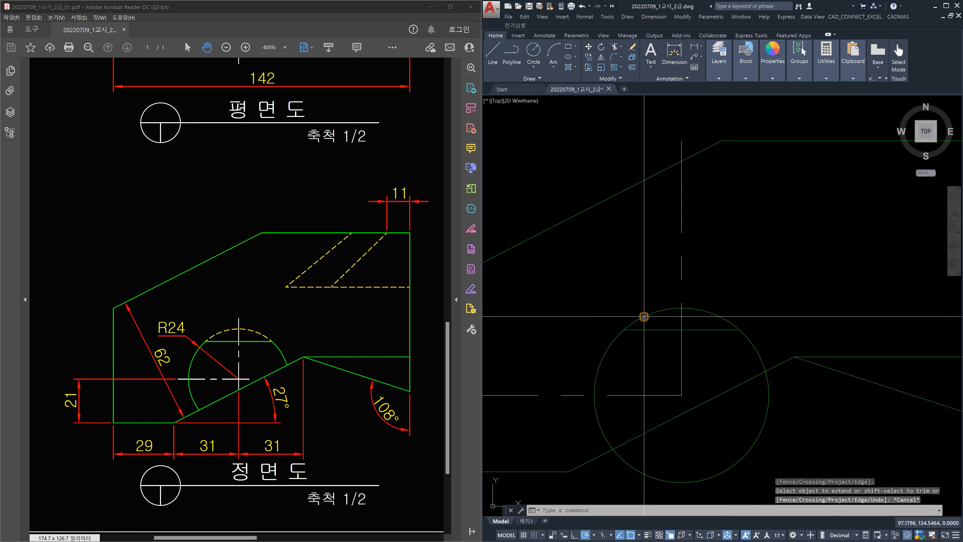
{"action": "left_click", "coordinate": [703, 312]}
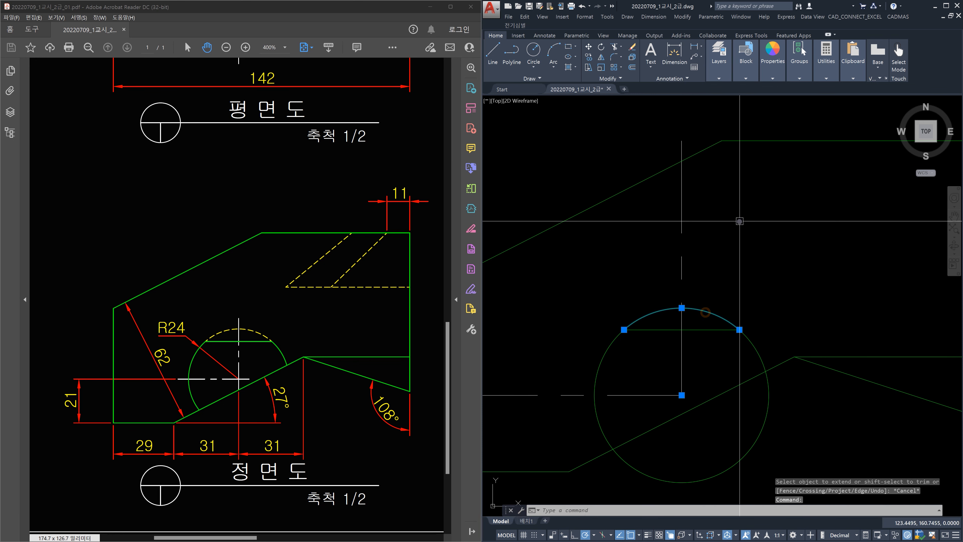
{"action": "scroll", "coordinate": [763, 246], "scroll_direction": "down", "scroll_amount": 2}
{"action": "key", "text": "Escape"}
{"action": "key", "text": "Escape"}
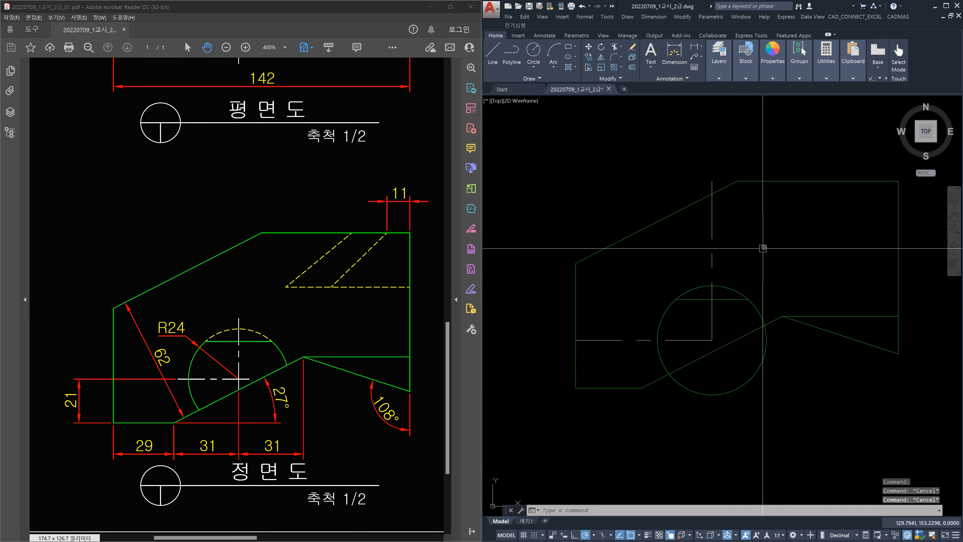
Match the properties of the top view's dashed hidden line onto the arc above the chord in the front view
{"action": "scroll", "coordinate": [766, 220], "scroll_direction": "down", "scroll_amount": 2}
{"action": "scroll", "coordinate": [743, 283], "scroll_direction": "up", "scroll_amount": 6}
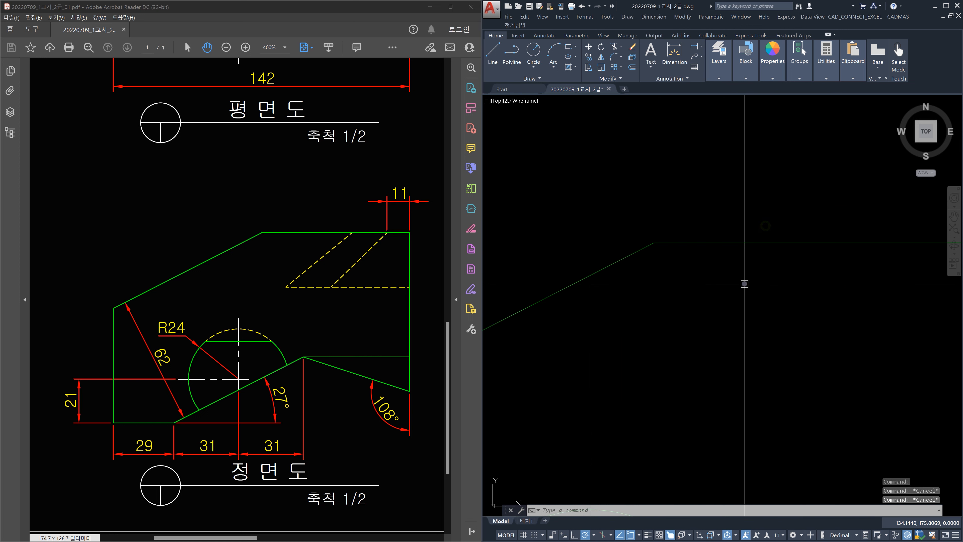
{"action": "scroll", "coordinate": [744, 284], "scroll_direction": "down", "scroll_amount": 6}
{"action": "type", "text": "ma"}
{"action": "key", "text": "Return"}
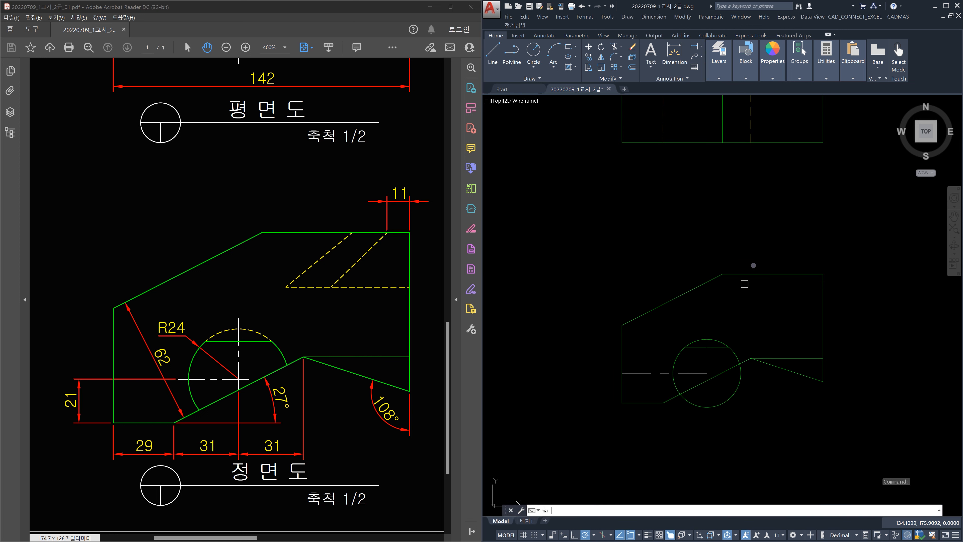
{"action": "left_click", "coordinate": [748, 134]}
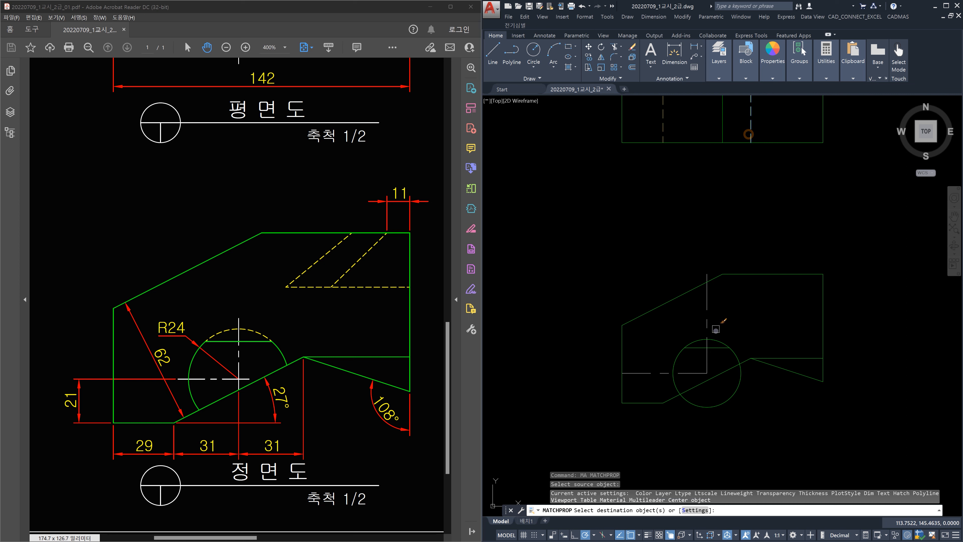
{"action": "left_click", "coordinate": [717, 340]}
{"action": "scroll", "coordinate": [713, 347], "scroll_direction": "up", "scroll_amount": 5}
{"action": "key", "text": "Escape"}
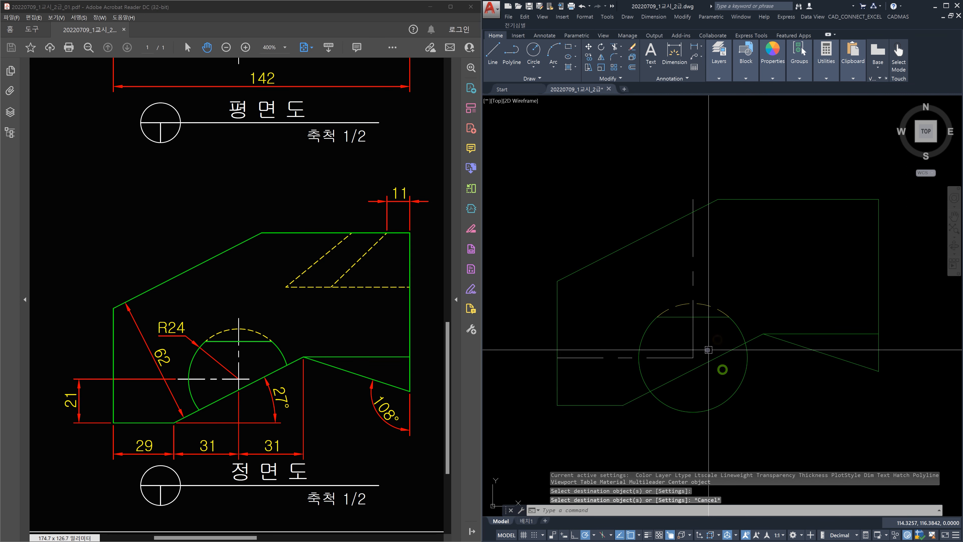
Examine the chord and the dashed arc of the front view and compare their position with the top view
{"action": "middle_click_drag", "start_coordinate": [713, 349], "coordinate": [719, 319]}
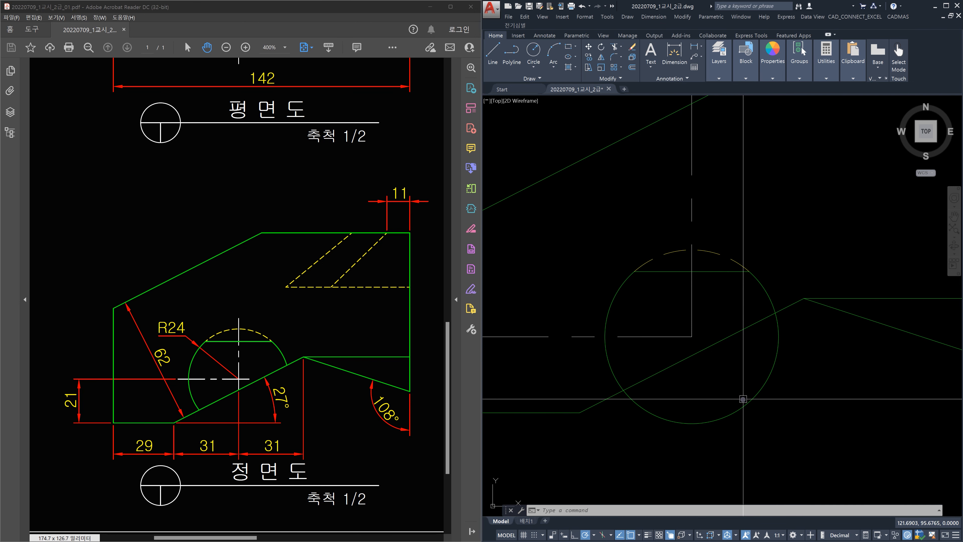
{"action": "left_click", "coordinate": [715, 277]}
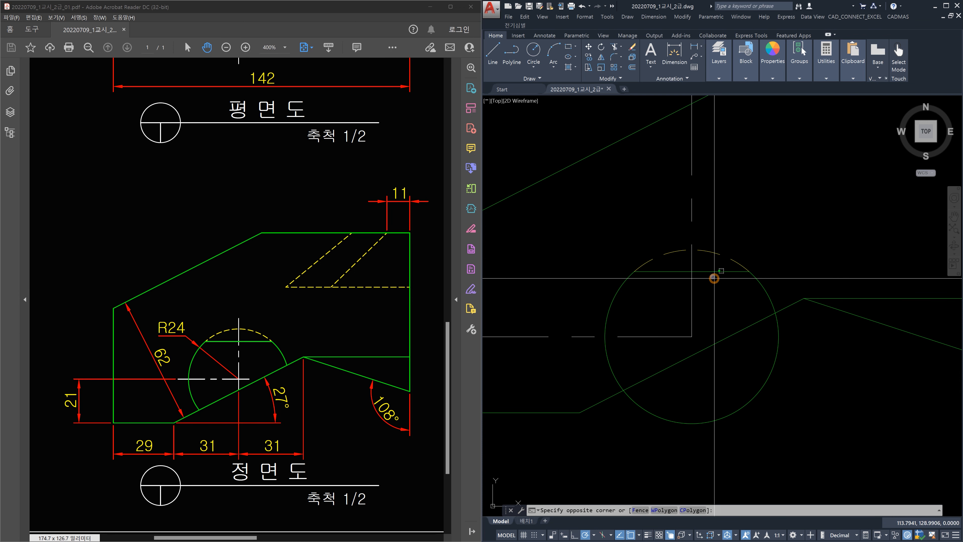
{"action": "left_click", "coordinate": [706, 267]}
{"action": "left_click", "coordinate": [709, 262]}
{"action": "left_click", "coordinate": [706, 250]}
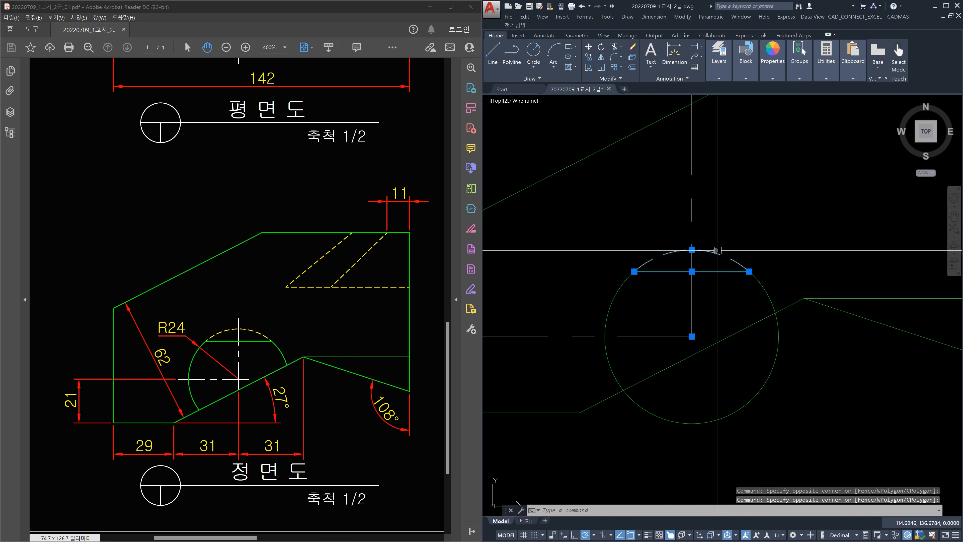
{"action": "scroll", "coordinate": [805, 224], "scroll_direction": "down", "scroll_amount": 4}
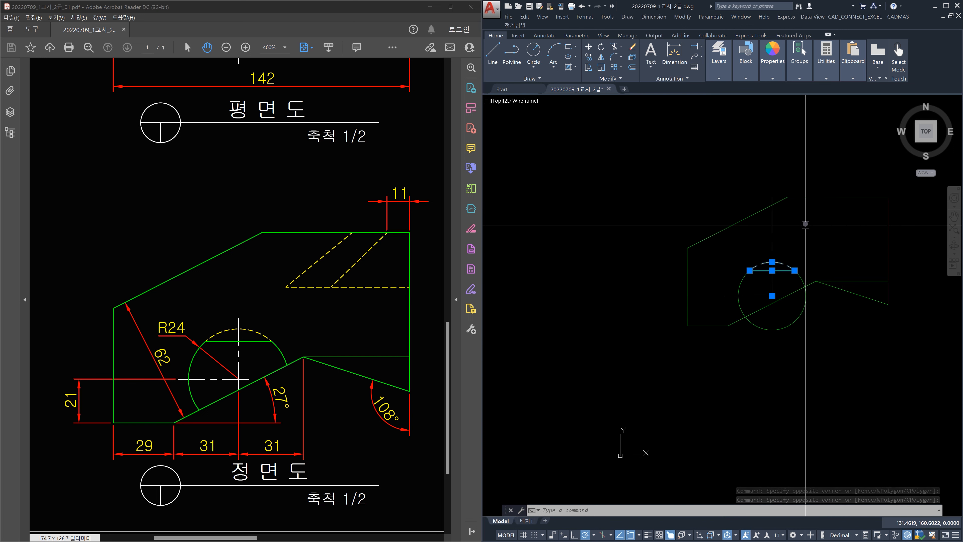
{"action": "middle_click_drag", "start_coordinate": [806, 225], "coordinate": [754, 334]}
{"action": "middle_click_drag", "start_coordinate": [740, 234], "coordinate": [722, 296]}
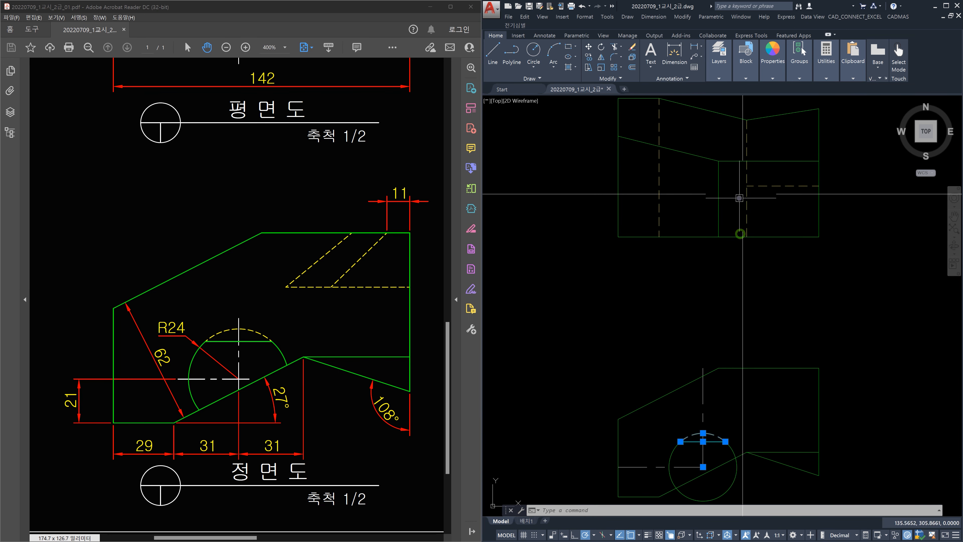
{"action": "left_click", "coordinate": [708, 244]}
{"action": "key", "text": "Escape"}
{"action": "middle_click_drag", "start_coordinate": [736, 375], "coordinate": [714, 300]}
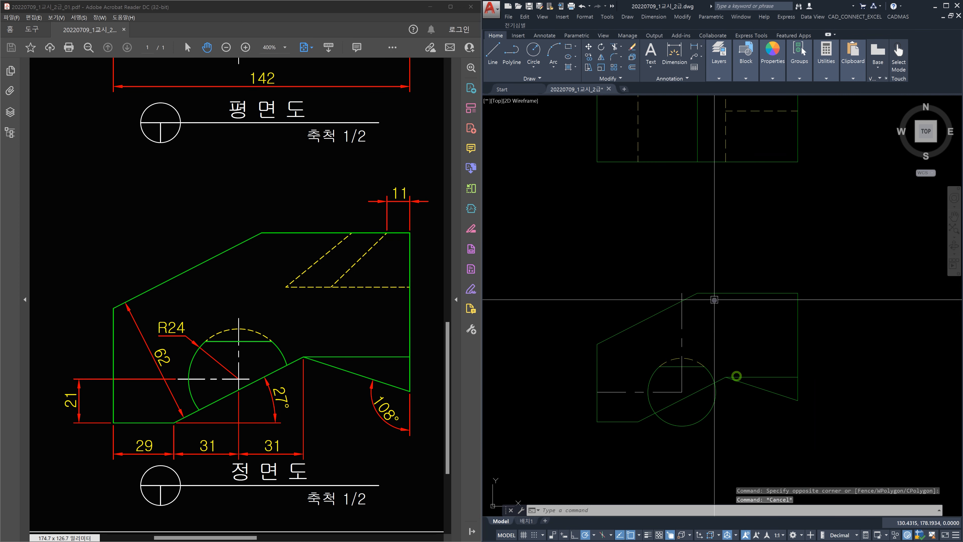
{"action": "middle_click_drag", "start_coordinate": [720, 344], "coordinate": [707, 319]}
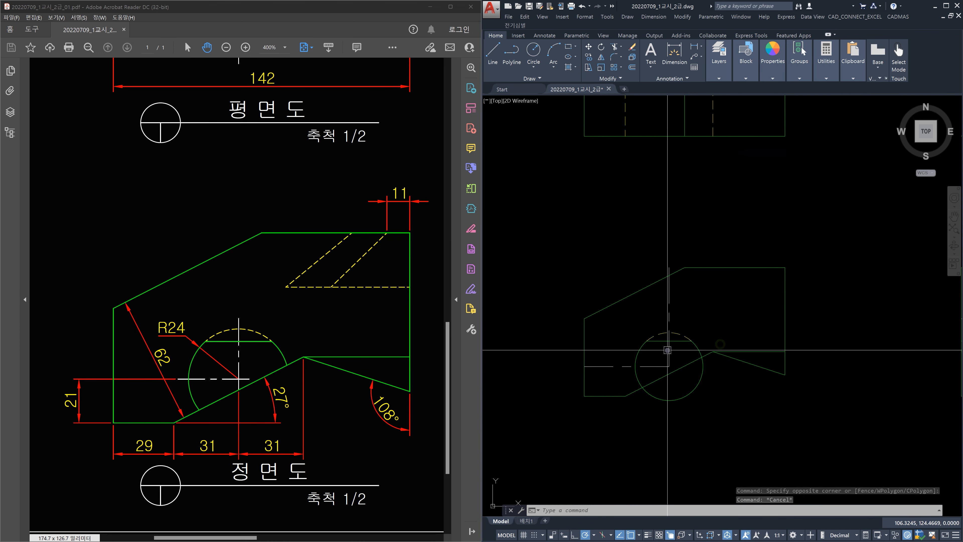
Trim the horizontal and vertical centre lines outside the circle, using the R24 arc as the cutting edge
{"action": "scroll", "coordinate": [668, 350], "scroll_direction": "up", "scroll_amount": 4}
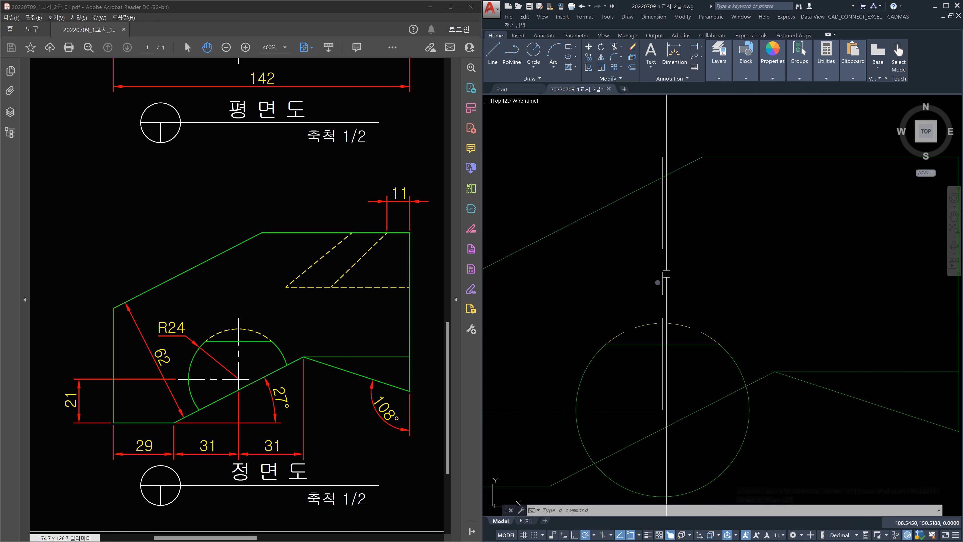
{"action": "middle_click_drag", "start_coordinate": [577, 398], "coordinate": [591, 372]}
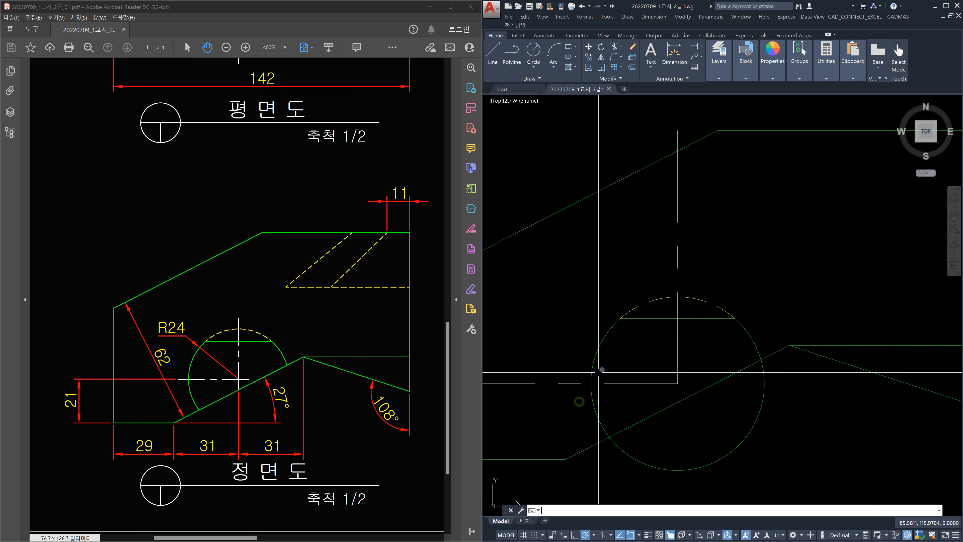
{"action": "type", "text": "tr"}
{"action": "key", "text": "space"}
{"action": "left_click", "coordinate": [622, 354]}
{"action": "left_click", "coordinate": [582, 337]}
{"action": "key", "text": "space"}
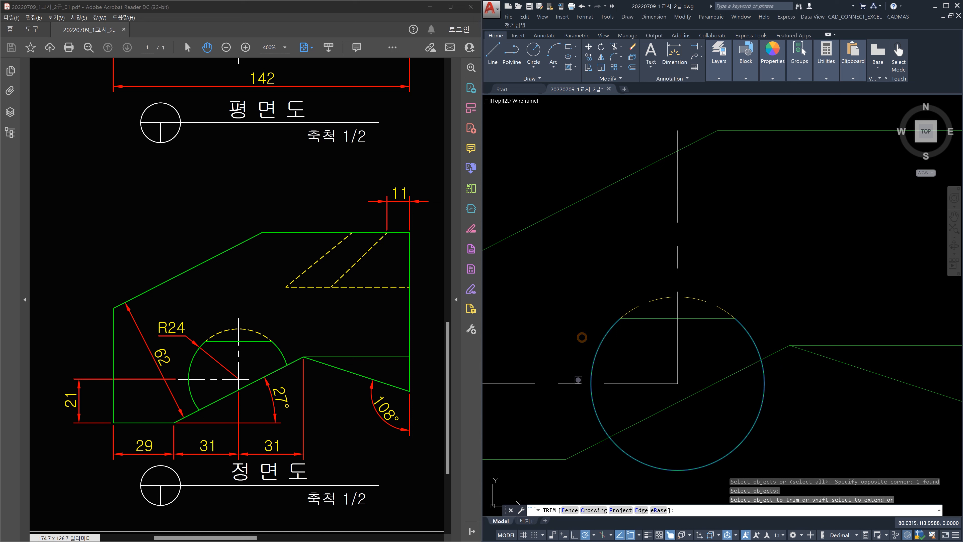
{"action": "left_click", "coordinate": [575, 384]}
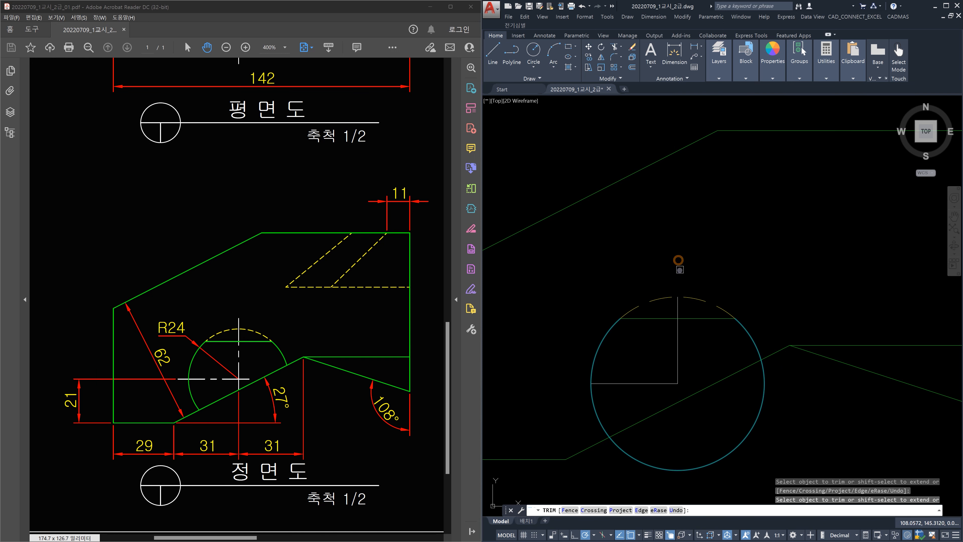
{"action": "key", "text": "Escape"}
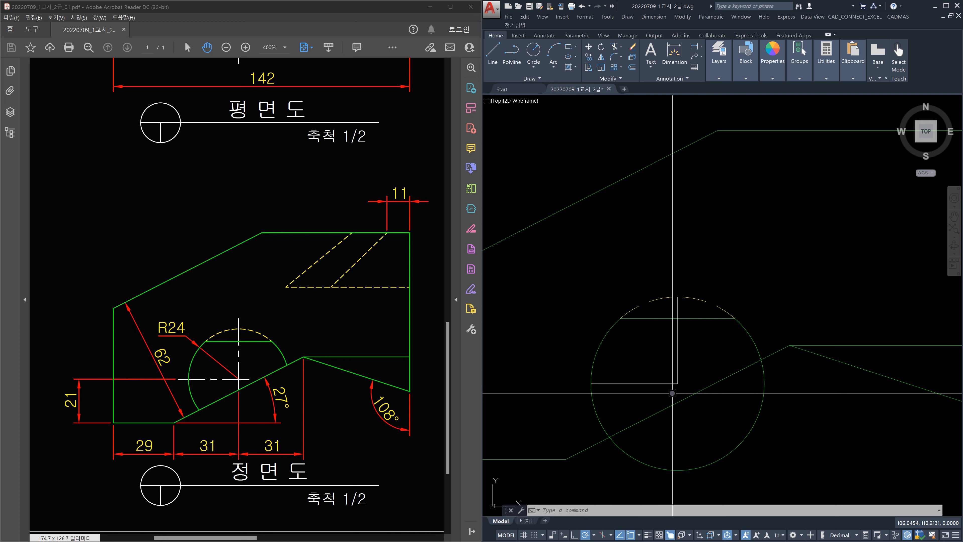
Lengthen the upper end of the front view's vertical centre line by a delta of 5
{"action": "type", "text": "len"}
{"action": "key", "text": "Return"}
{"action": "type", "text": "de"}
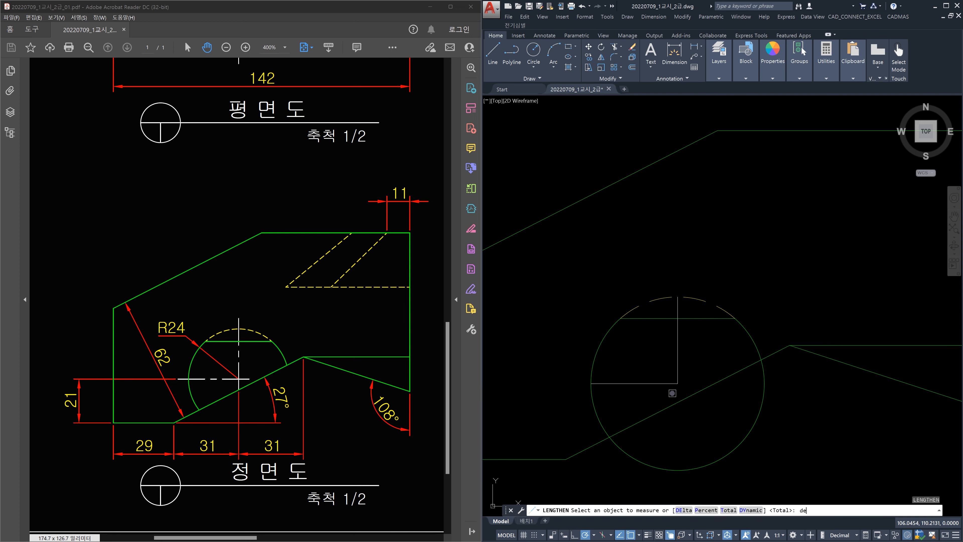
{"action": "key", "text": "Return"}
{"action": "type", "text": "5"}
{"action": "key", "text": "Return"}
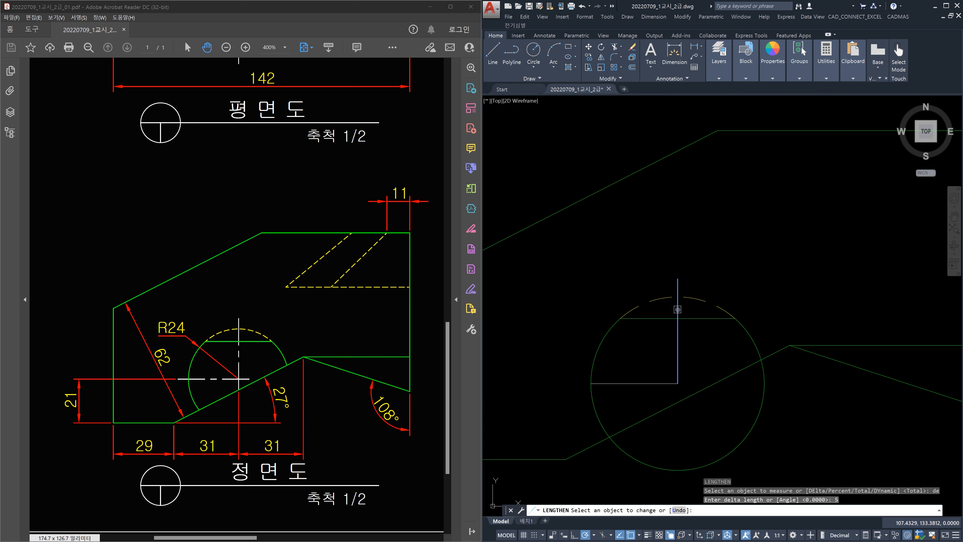
{"action": "scroll", "coordinate": [681, 308], "scroll_direction": "down", "scroll_amount": 6}
{"action": "key", "text": "Escape"}
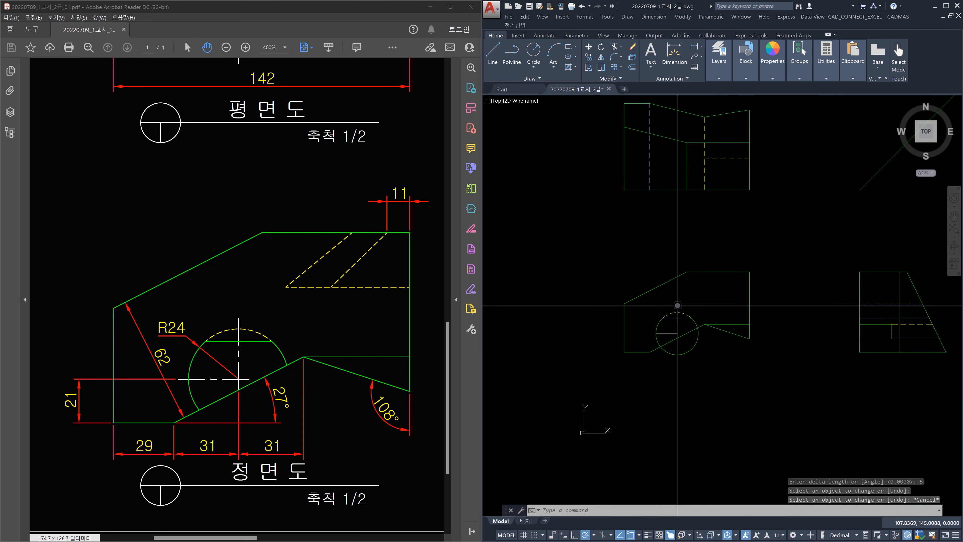
Undo the lengthening of the front view's vertical centre line
{"action": "scroll", "coordinate": [687, 332], "scroll_direction": "up", "scroll_amount": 2}
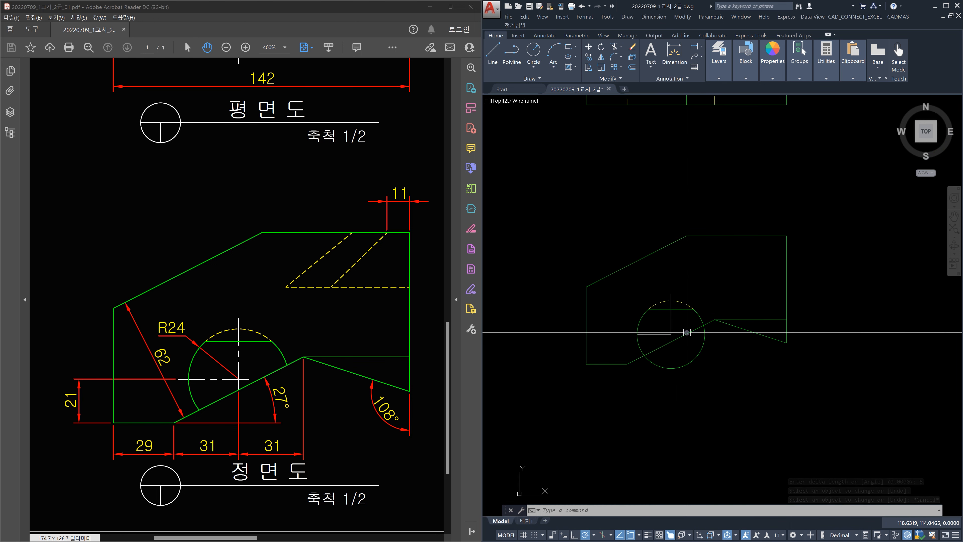
{"action": "scroll", "coordinate": [686, 332], "scroll_direction": "up", "scroll_amount": 2}
{"action": "key", "text": "ctrl+z"}
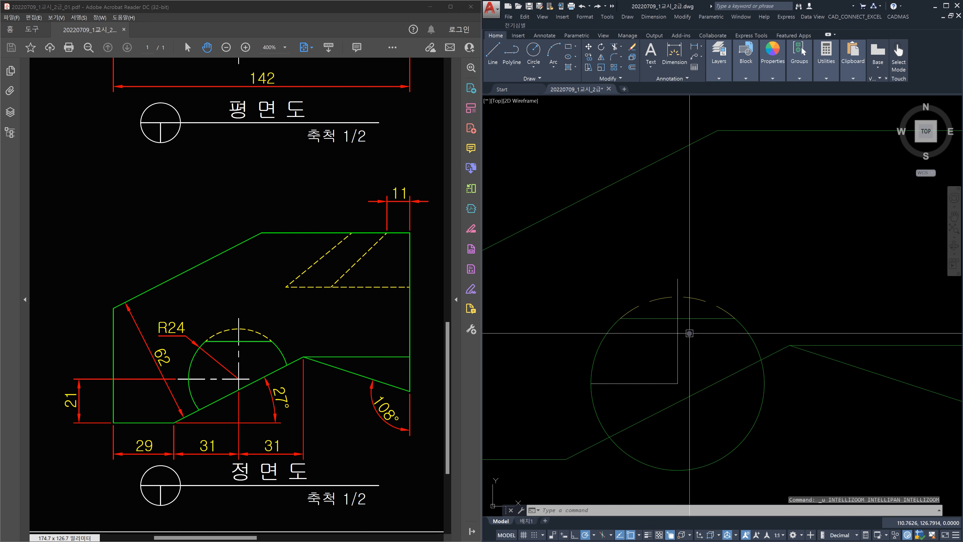
{"action": "key", "text": "ctrl+z"}
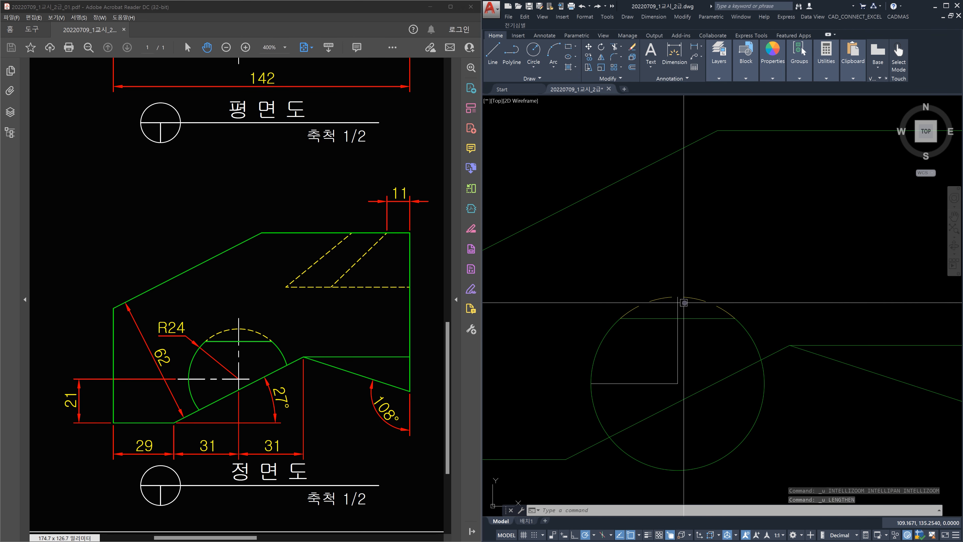
{"action": "scroll", "coordinate": [685, 299], "scroll_direction": "down", "scroll_amount": 3}
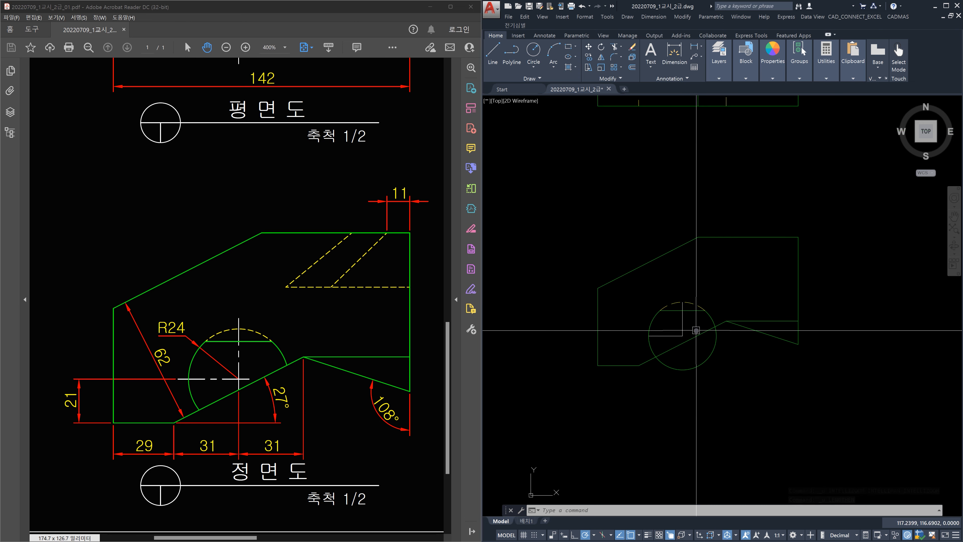
Draw a horizontal projection line from the top of the front view's dashed arc across the right-side view to its slanted edge
{"action": "middle_click_drag", "start_coordinate": [628, 306], "coordinate": [624, 325]}
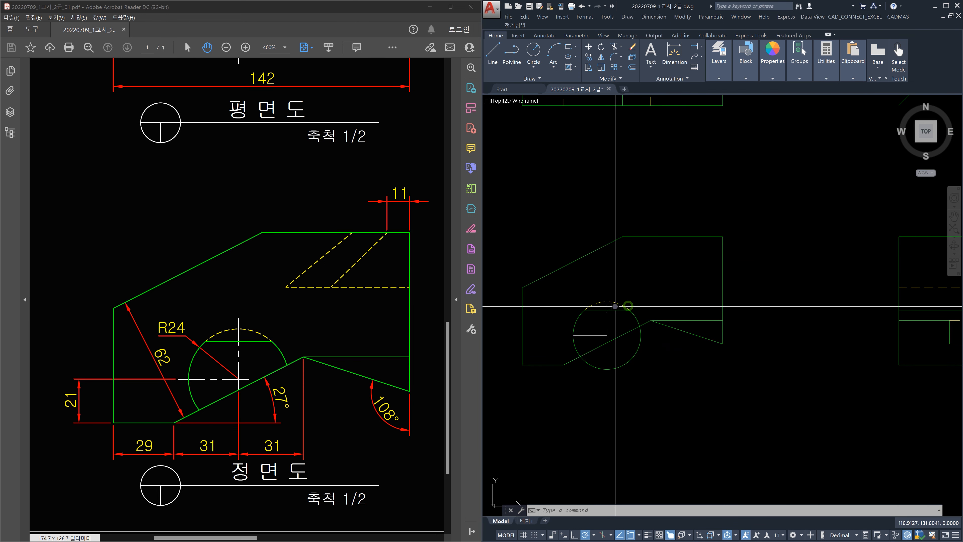
{"action": "scroll", "coordinate": [615, 306], "scroll_direction": "up", "scroll_amount": 2}
{"action": "scroll", "coordinate": [604, 303], "scroll_direction": "up", "scroll_amount": 2}
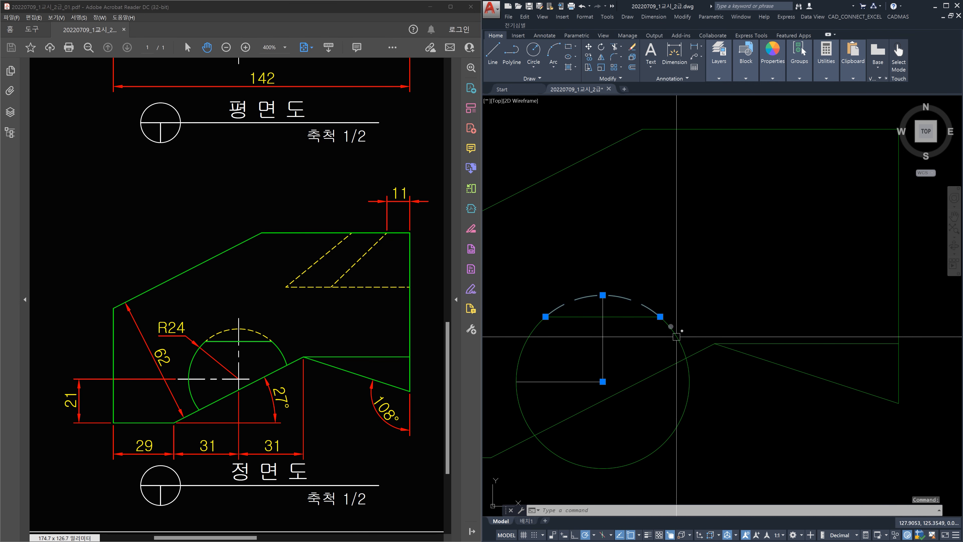
{"action": "key", "text": "Escape"}
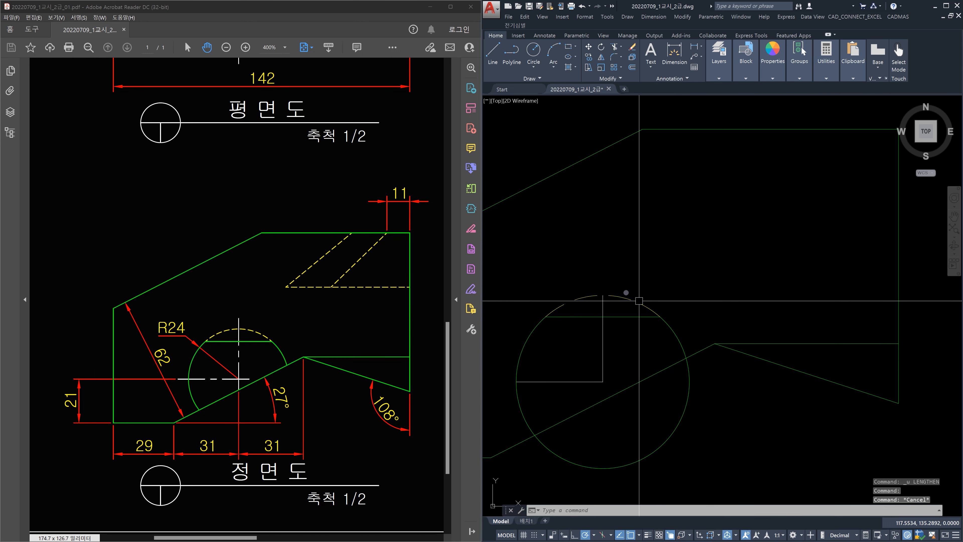
{"action": "type", "text": "l"}
{"action": "key", "text": "Return"}
{"action": "scroll", "coordinate": [649, 294], "scroll_direction": "down", "scroll_amount": 2}
{"action": "middle_click_drag", "start_coordinate": [711, 297], "coordinate": [540, 296]}
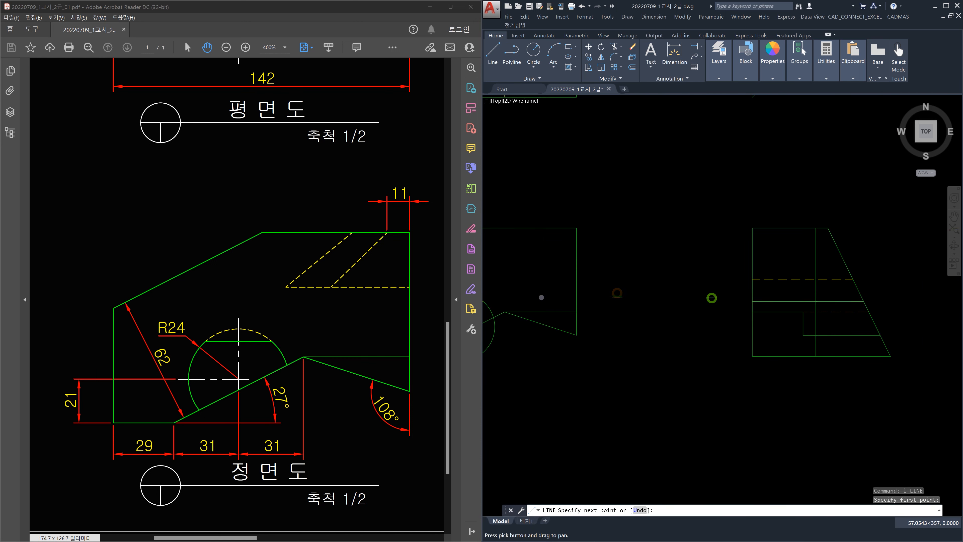
{"action": "left_click", "coordinate": [753, 294]}
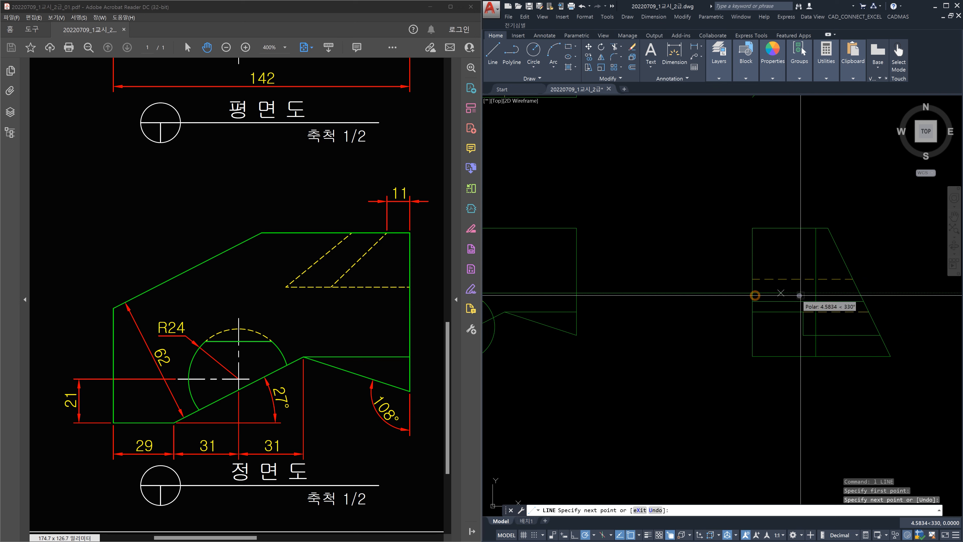
{"action": "left_click", "coordinate": [860, 292]}
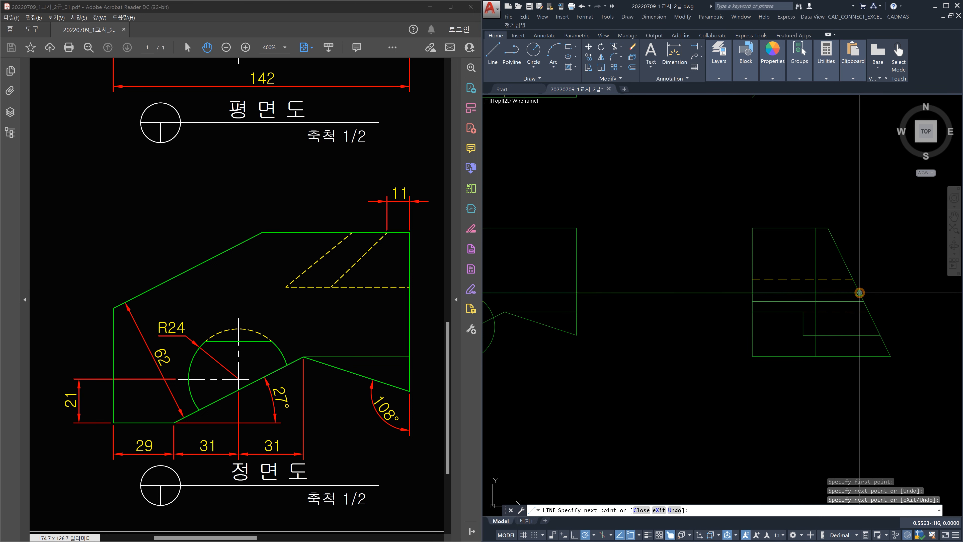
{"action": "key", "text": "Escape"}
Delete the projection line segment between the front view and the right-side view
{"action": "left_click", "coordinate": [709, 318]}
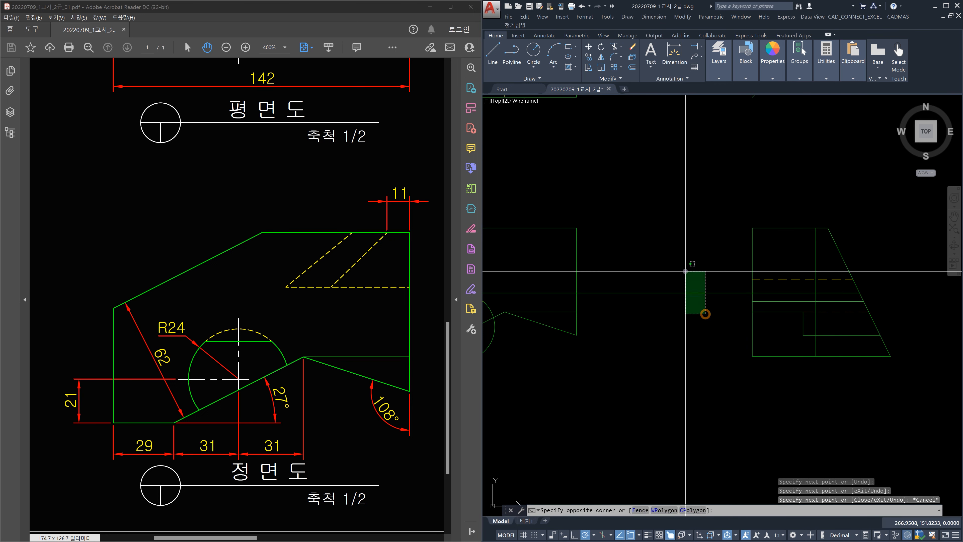
{"action": "left_click", "coordinate": [685, 271]}
{"action": "key", "text": "Delete"}
Match the new horizontal line in the right-side view to the properties of the dashed hidden line above it
{"action": "middle_click_drag", "start_coordinate": [575, 292], "coordinate": [717, 307]}
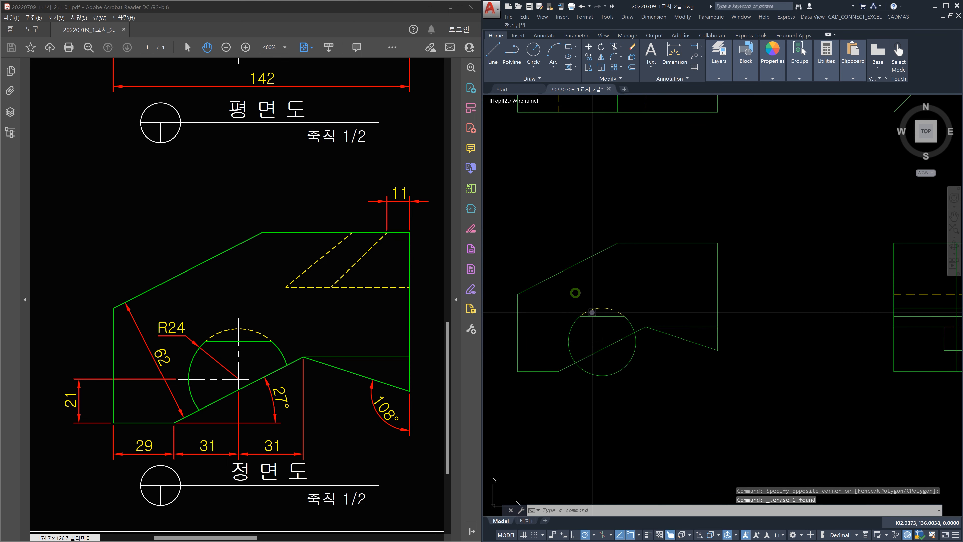
{"action": "scroll", "coordinate": [635, 313], "scroll_direction": "down", "scroll_amount": 3}
{"action": "scroll", "coordinate": [767, 318], "scroll_direction": "up", "scroll_amount": 5}
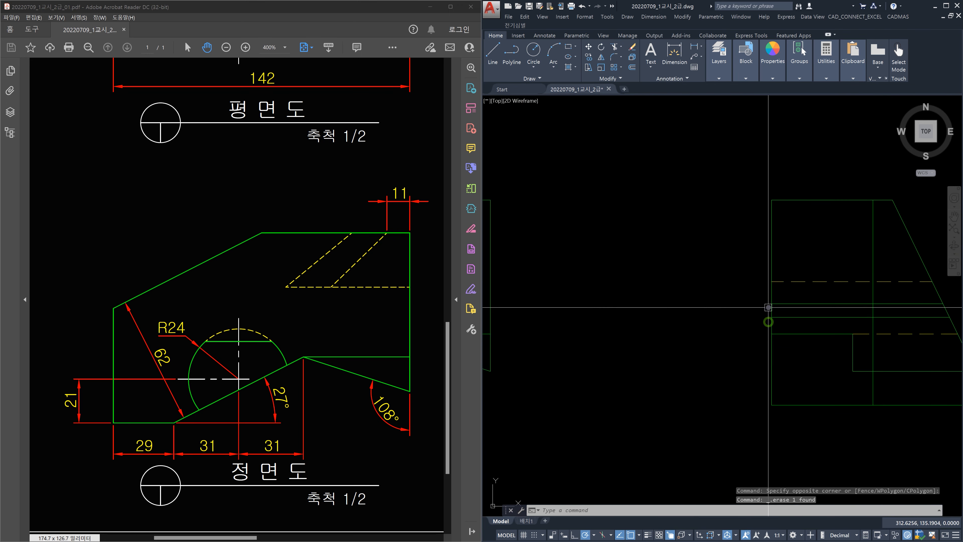
{"action": "type", "text": "ma"}
{"action": "key", "text": "Return"}
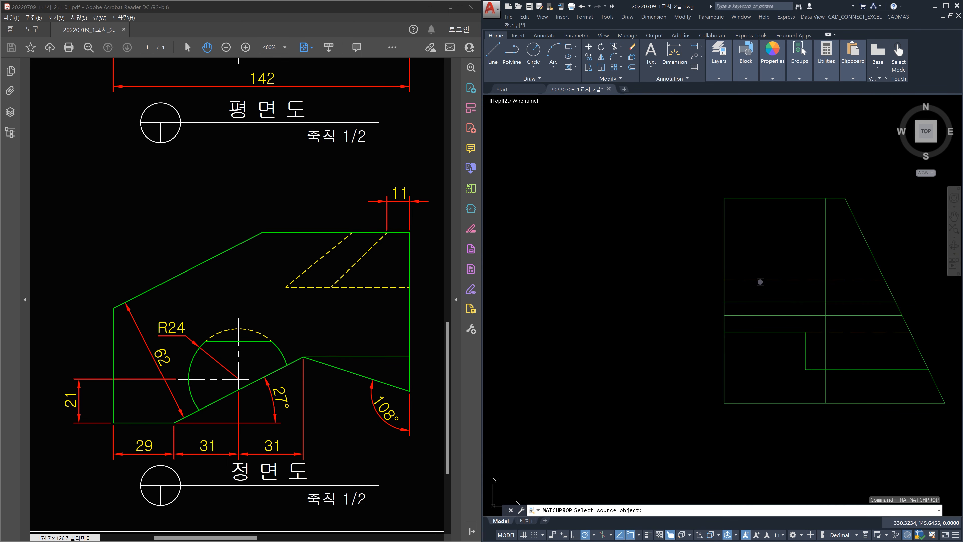
{"action": "left_click", "coordinate": [760, 280]}
{"action": "left_click", "coordinate": [759, 281]}
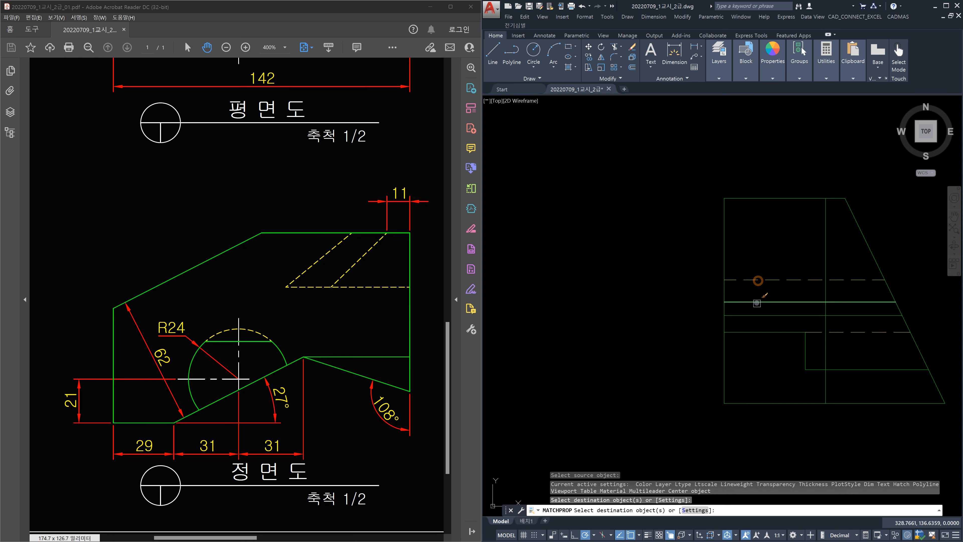
{"action": "left_click", "coordinate": [758, 302]}
{"action": "key", "text": "Escape"}
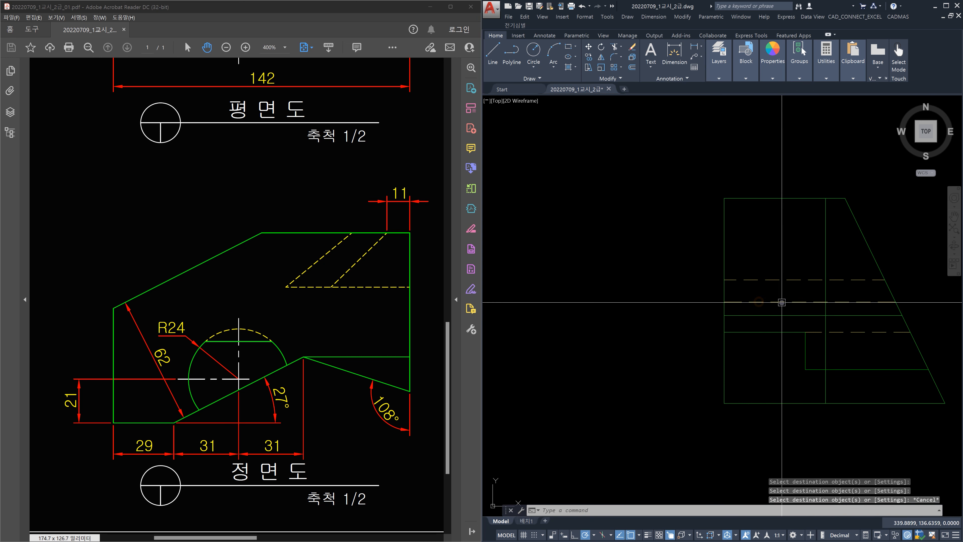
Trim the new hidden line on its slanted-edge side, using the right-side view's inner vertical line as the cutting edge
{"action": "scroll", "coordinate": [847, 291], "scroll_direction": "up", "scroll_amount": 1}
{"action": "left_click", "coordinate": [829, 298]}
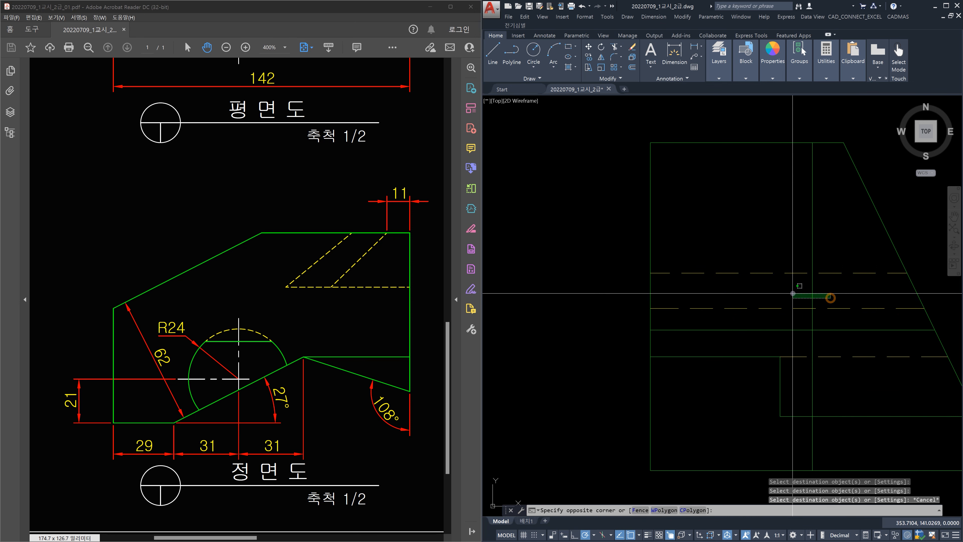
{"action": "left_click", "coordinate": [792, 293]}
{"action": "key", "text": "Escape"}
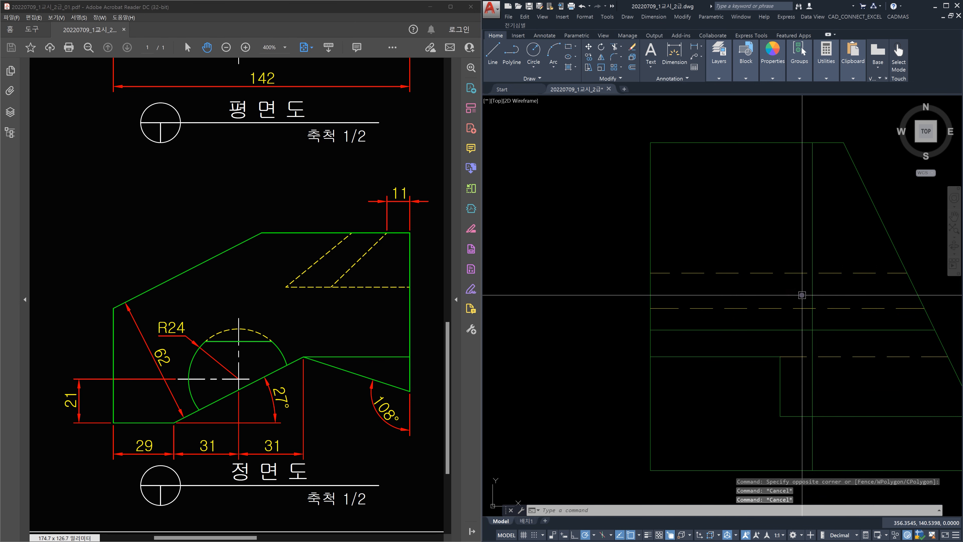
{"action": "type", "text": "tr"}
{"action": "key", "text": "Return"}
{"action": "left_click", "coordinate": [813, 316]}
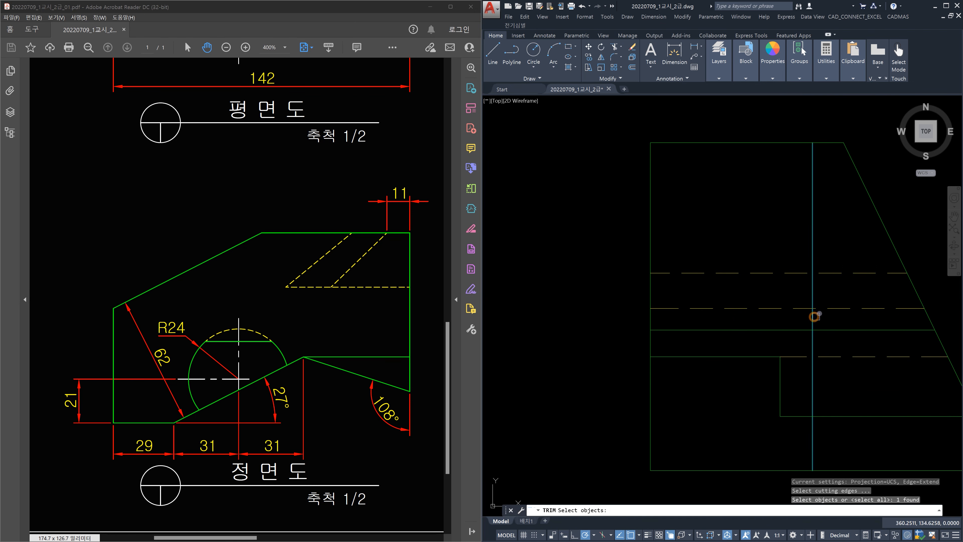
{"action": "key", "text": "Return"}
{"action": "left_click", "coordinate": [820, 307]}
{"action": "key", "text": "Escape"}
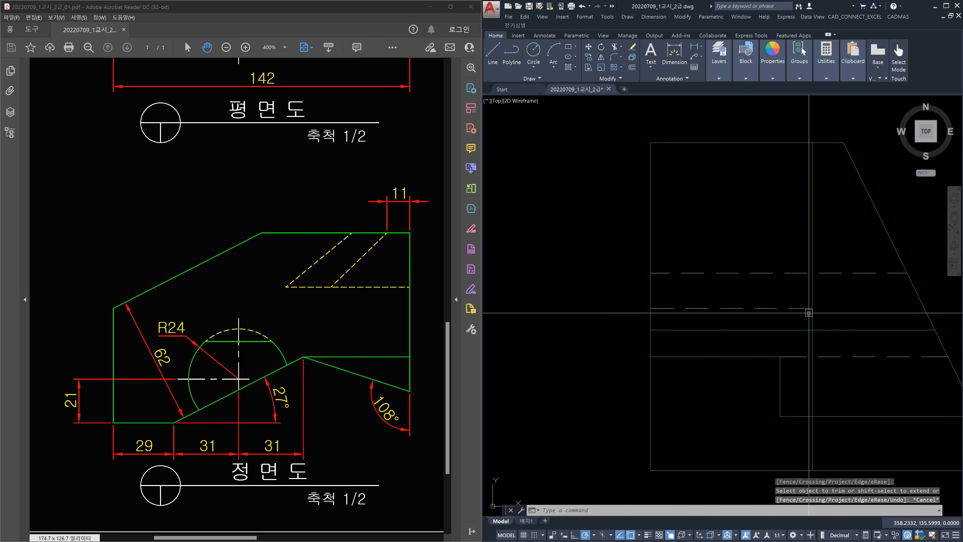
Trim the inner vertical line above the new hidden line, using that hidden line as the cutting edge
{"action": "left_click", "coordinate": [800, 307]}
{"action": "key", "text": "Escape"}
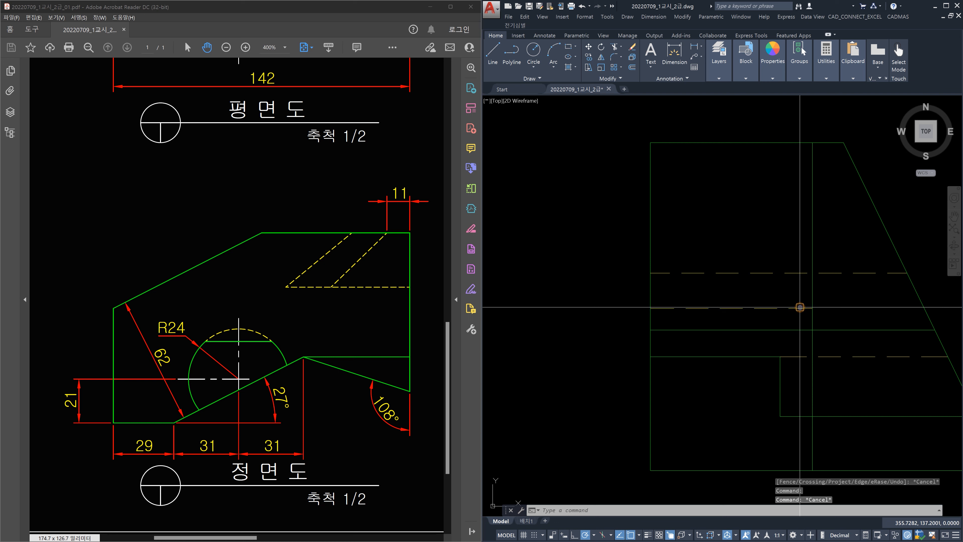
{"action": "key", "text": "Escape"}
{"action": "type", "text": "tr"}
{"action": "key", "text": "space"}
{"action": "key", "text": "space"}
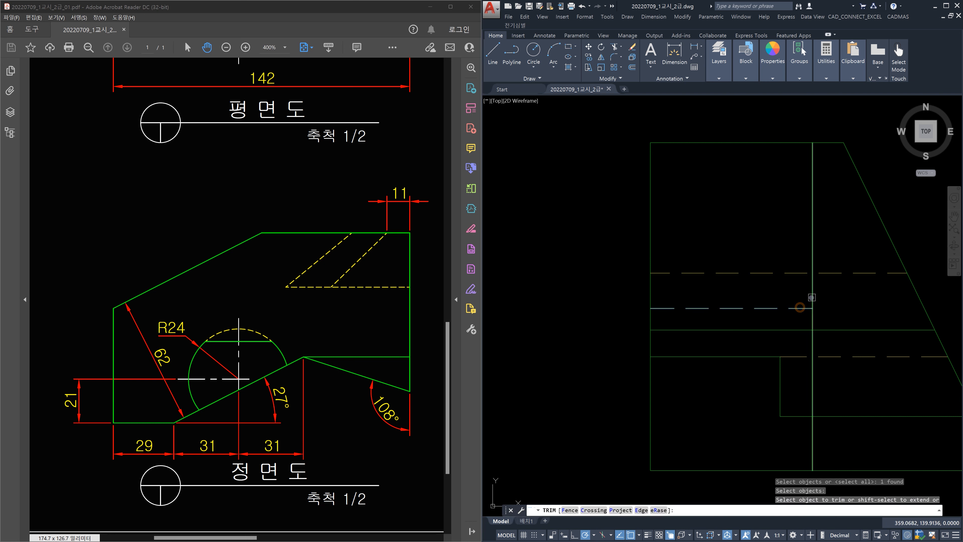
{"action": "left_click", "coordinate": [812, 296]}
{"action": "key", "text": "Escape"}
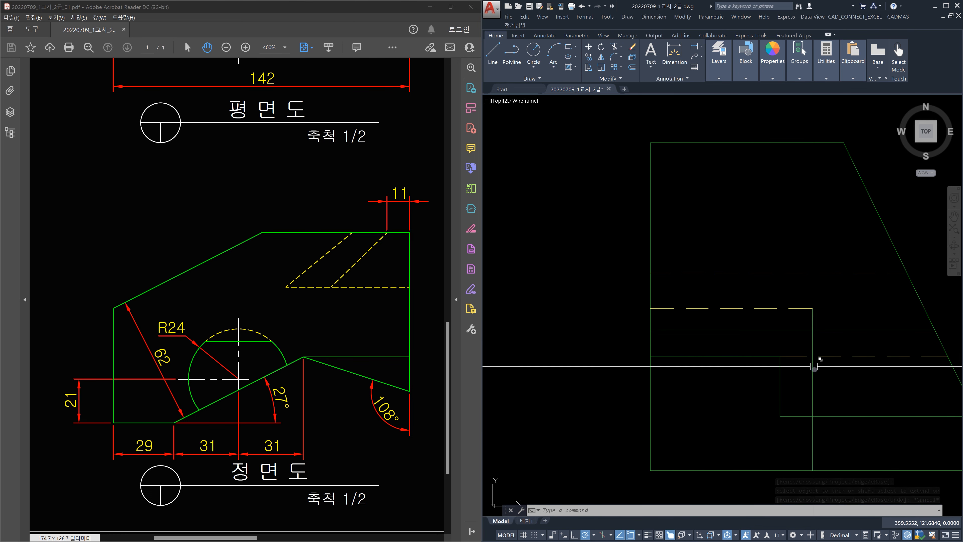
Compare the front view's inclined lower edge with the inner vertical and lower horizontal lines of the right-side view
{"action": "left_click", "coordinate": [819, 390]}
{"action": "left_click", "coordinate": [810, 381]}
{"action": "key", "text": "Escape"}
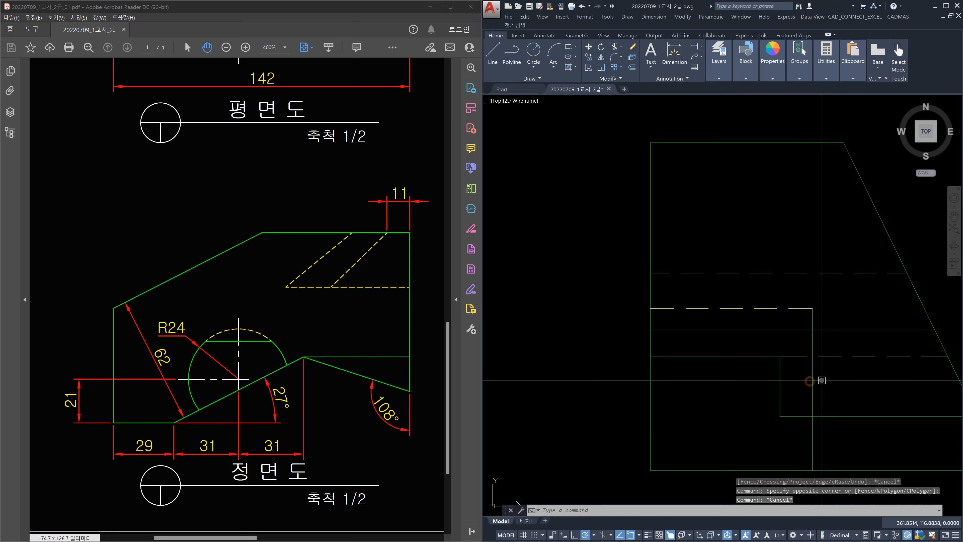
{"action": "scroll", "coordinate": [822, 380], "scroll_direction": "down", "scroll_amount": 2}
{"action": "middle_click_drag", "start_coordinate": [696, 379], "coordinate": [810, 377]}
{"action": "scroll", "coordinate": [643, 393], "scroll_direction": "up", "scroll_amount": 1}
{"action": "middle_click_drag", "start_coordinate": [615, 396], "coordinate": [675, 381]}
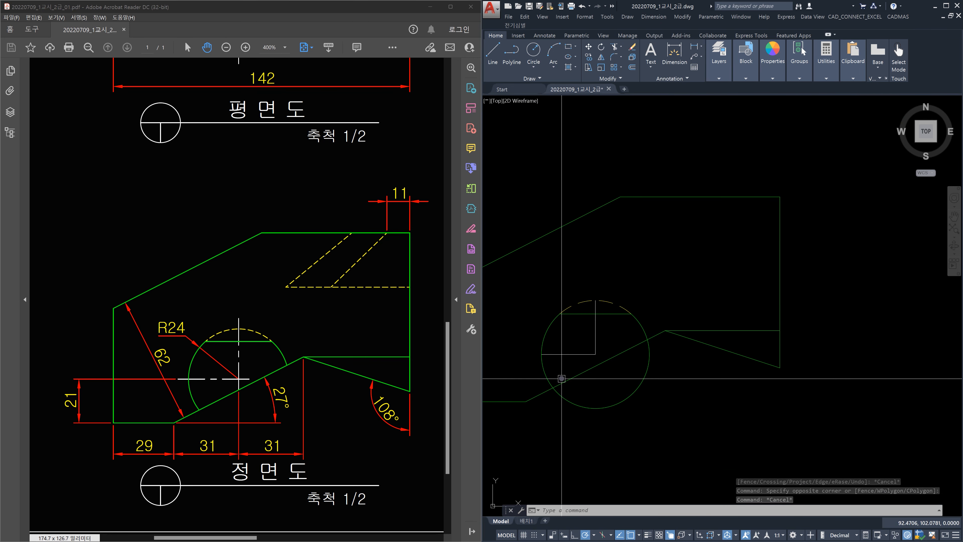
{"action": "left_click", "coordinate": [641, 344]}
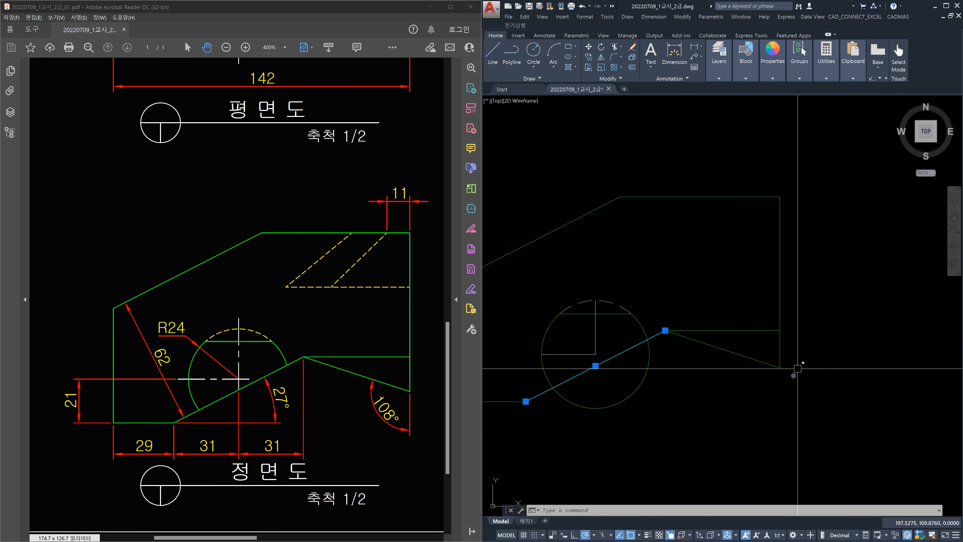
{"action": "scroll", "coordinate": [752, 370], "scroll_direction": "down", "scroll_amount": 4}
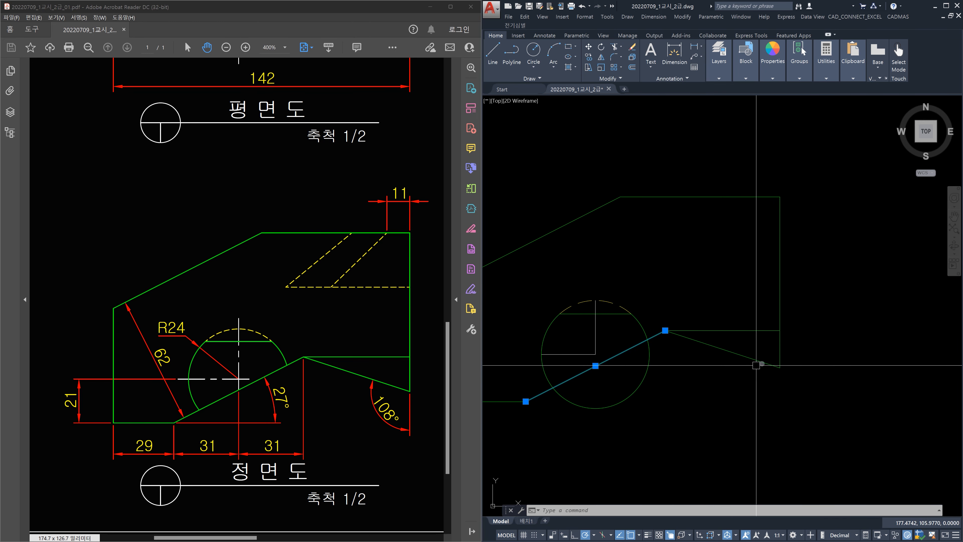
{"action": "scroll", "coordinate": [842, 356], "scroll_direction": "up", "scroll_amount": 5}
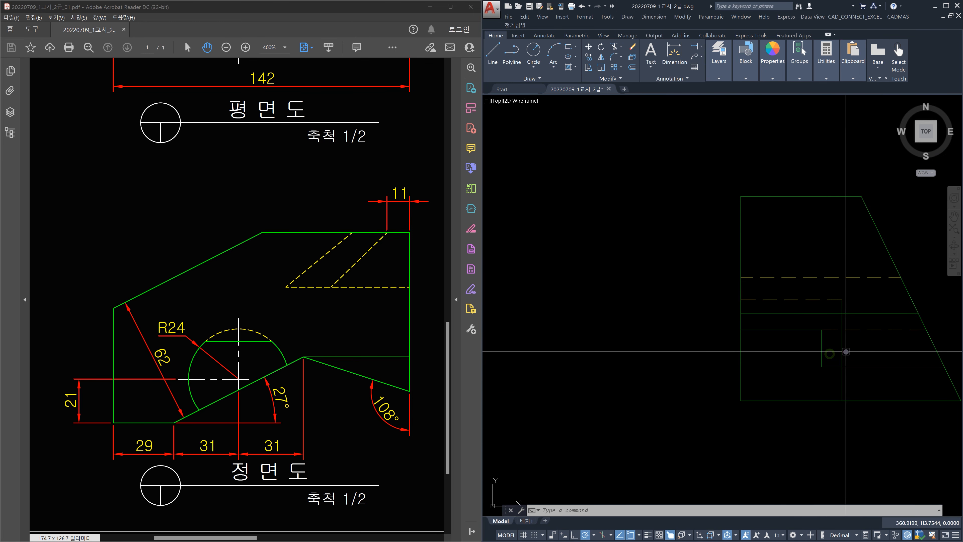
{"action": "scroll", "coordinate": [834, 356], "scroll_direction": "down", "scroll_amount": 4}
{"action": "scroll", "coordinate": [668, 349], "scroll_direction": "up", "scroll_amount": 4}
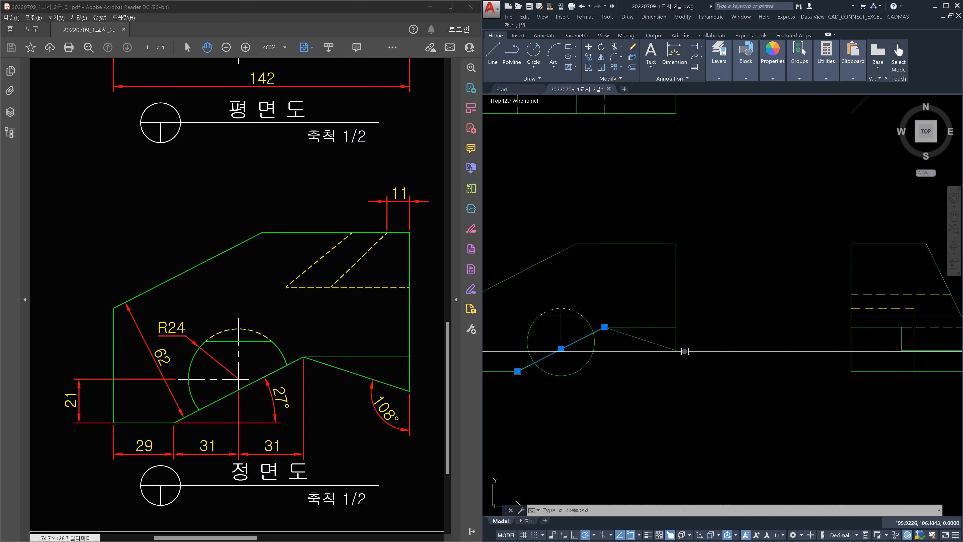
{"action": "left_click", "coordinate": [933, 351]}
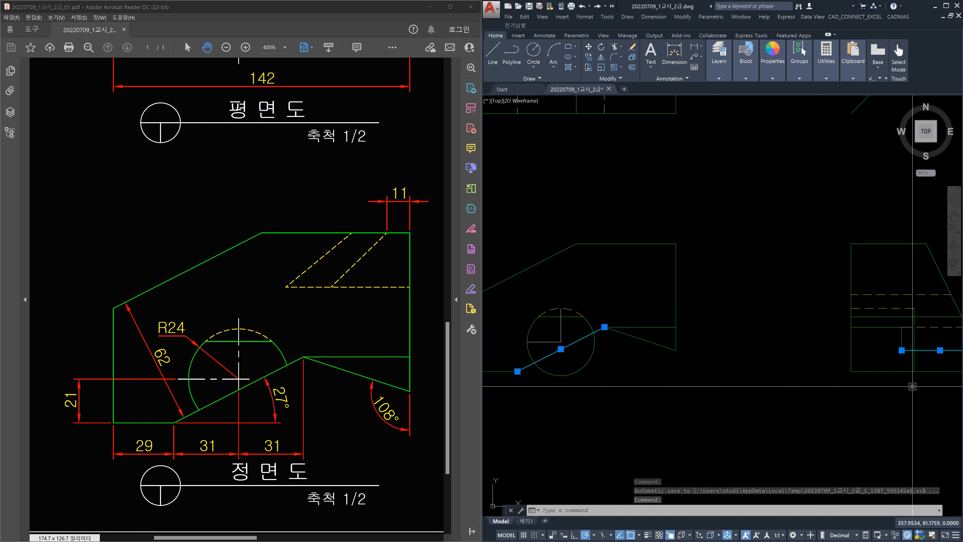
{"action": "scroll", "coordinate": [912, 386], "scroll_direction": "up", "scroll_amount": 4}
{"action": "key", "text": "Escape"}
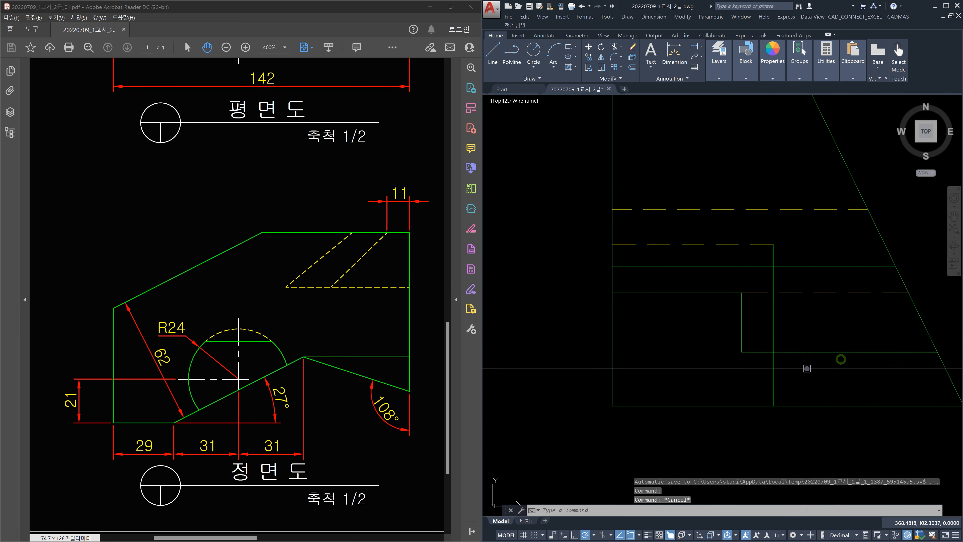
{"action": "key", "text": "Escape"}
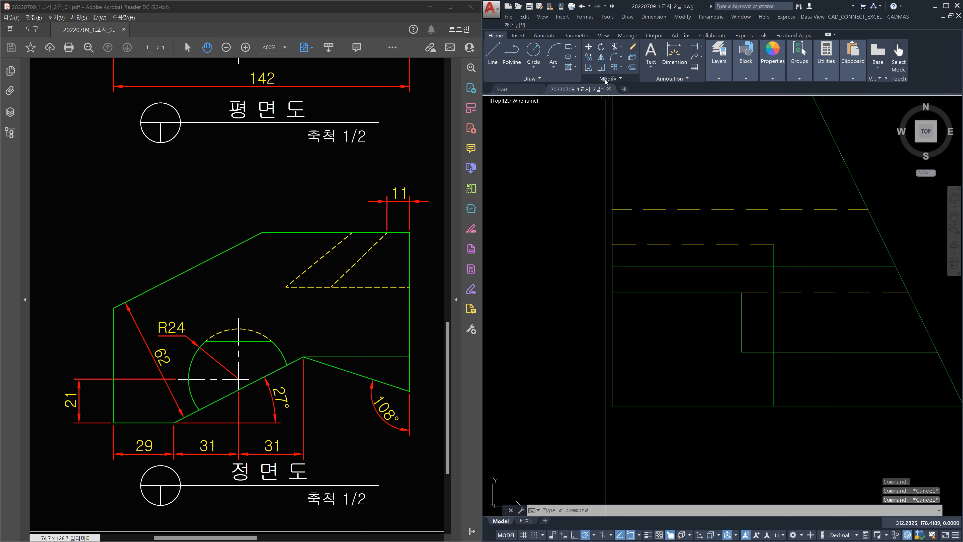
Break the right-side view's inner vertical line at its intersection with the lower horizontal line
{"action": "left_click", "coordinate": [605, 79]}
{"action": "left_click", "coordinate": [568, 101]}
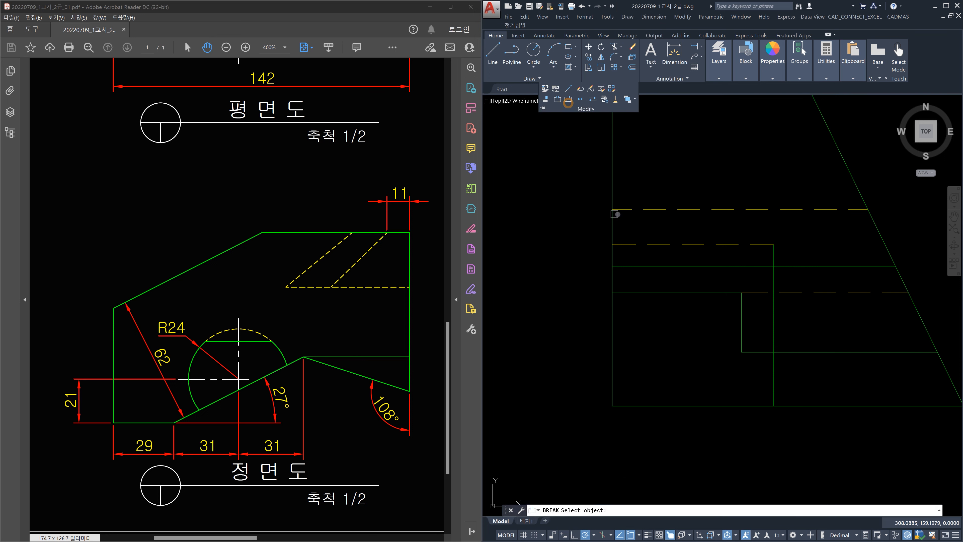
{"action": "left_click", "coordinate": [772, 368]}
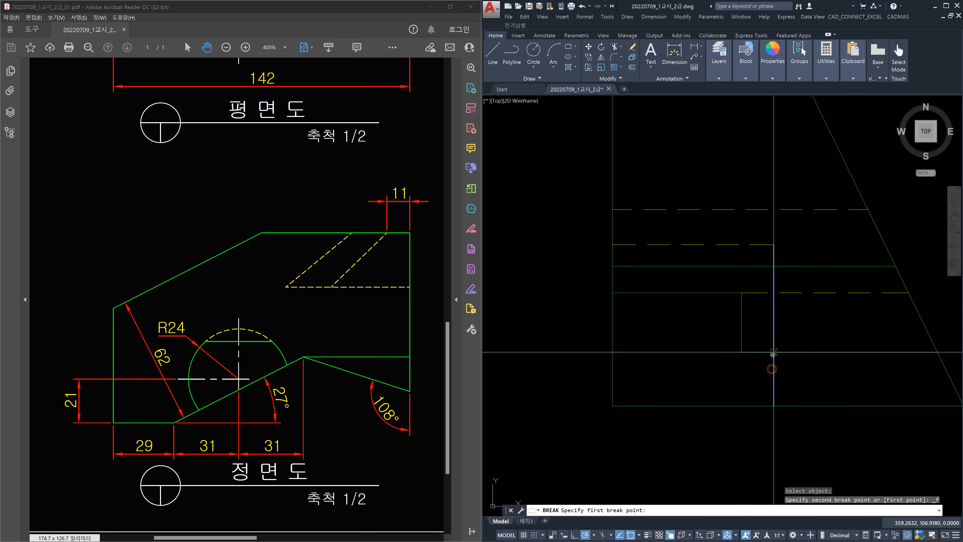
{"action": "left_click", "coordinate": [773, 353]}
Match the upper part of the broken vertical line to the properties of the dashed hidden line meeting its upper end
{"action": "type", "text": "ma"}
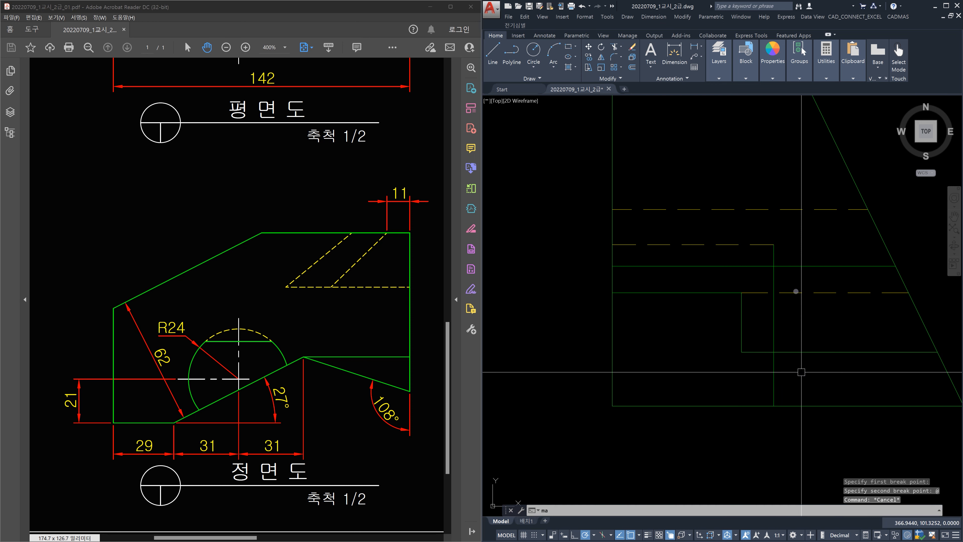
{"action": "key", "text": "Return"}
{"action": "left_click", "coordinate": [766, 246]}
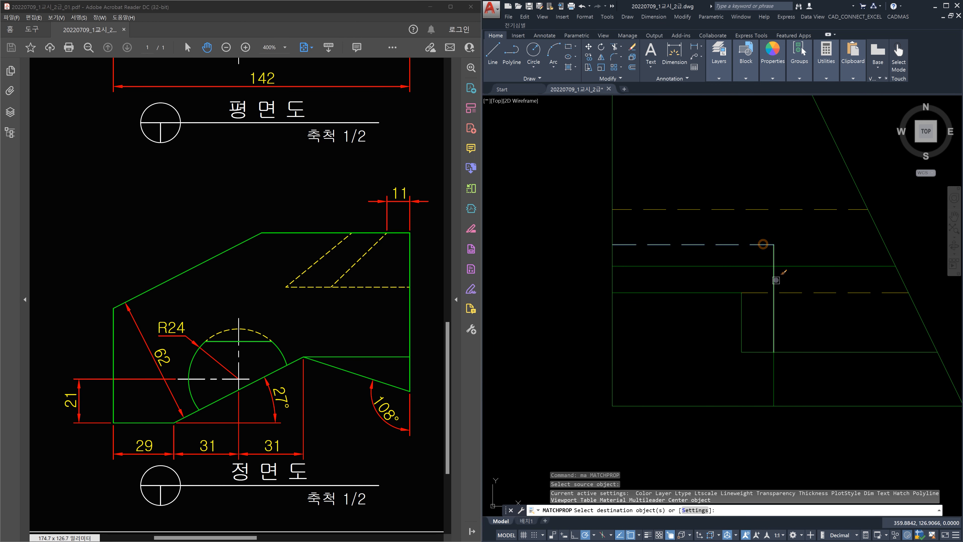
{"action": "left_click", "coordinate": [776, 279]}
{"action": "key", "text": "Escape"}
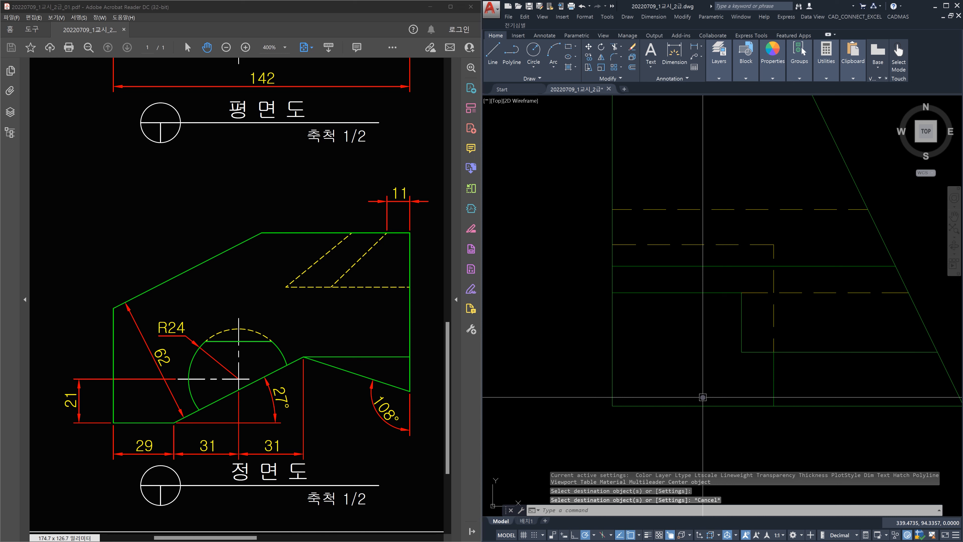
{"action": "left_click", "coordinate": [818, 378]}
{"action": "left_click", "coordinate": [699, 381]}
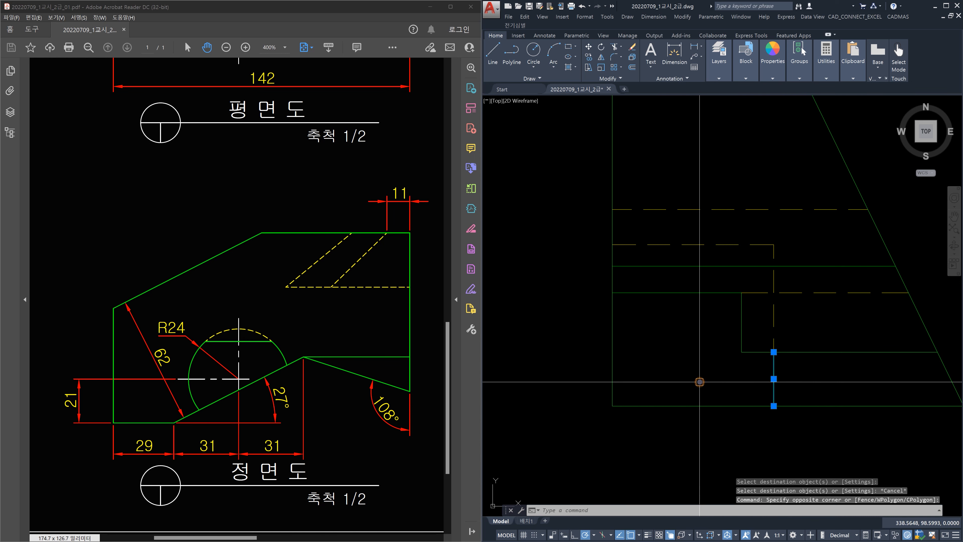
{"action": "key", "text": "Escape"}
{"action": "scroll", "coordinate": [700, 382], "scroll_direction": "down", "scroll_amount": 5}
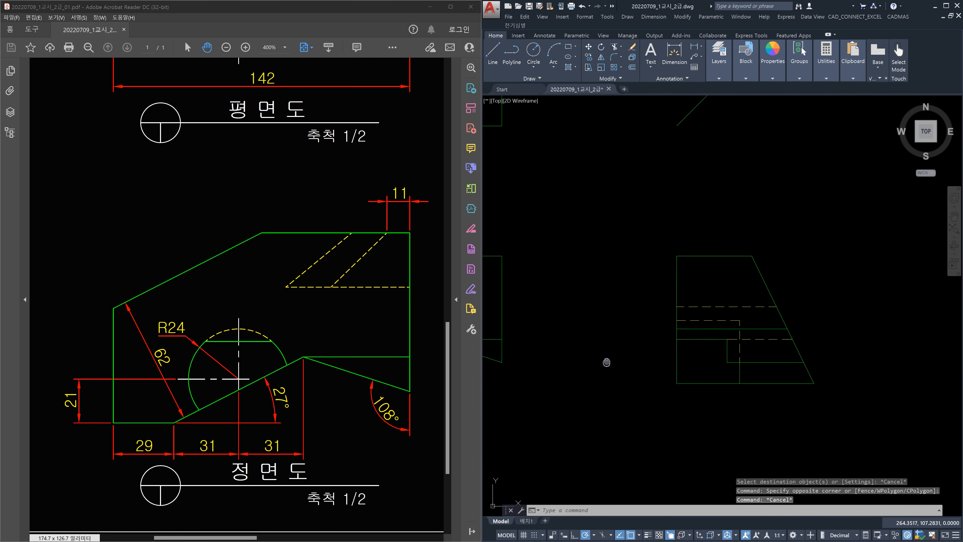
Draw a horizontal line from the R24 circle's center to the right-side view's left edge, continuing to its inner vertical line
{"action": "scroll", "coordinate": [723, 364], "scroll_direction": "up", "scroll_amount": 2}
{"action": "scroll", "coordinate": [542, 330], "scroll_direction": "up", "scroll_amount": 4}
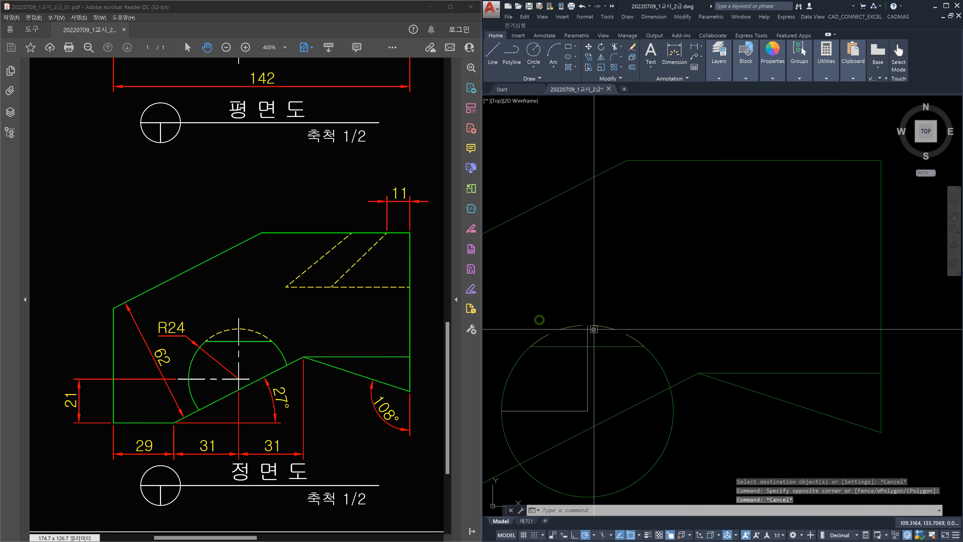
{"action": "middle_click_drag", "start_coordinate": [585, 323], "coordinate": [597, 296]}
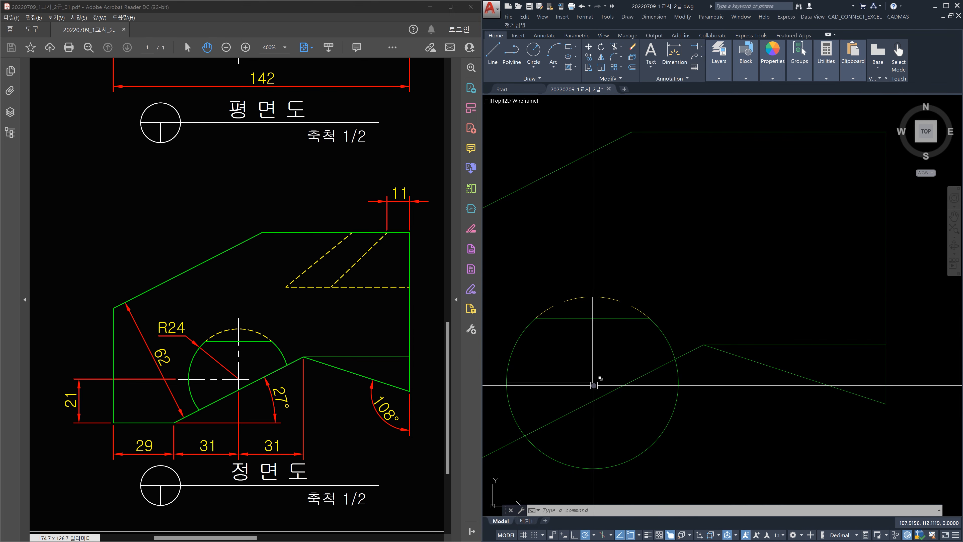
{"action": "scroll", "coordinate": [605, 384], "scroll_direction": "down", "scroll_amount": 4}
{"action": "middle_click_drag", "start_coordinate": [767, 383], "coordinate": [712, 384]}
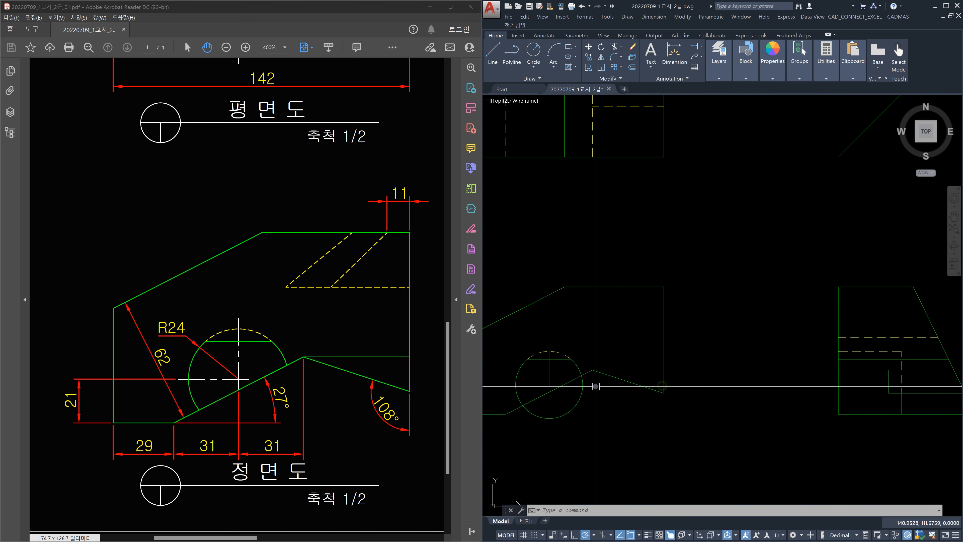
{"action": "type", "text": "l"}
{"action": "key", "text": "Return"}
{"action": "left_click", "coordinate": [548, 383]}
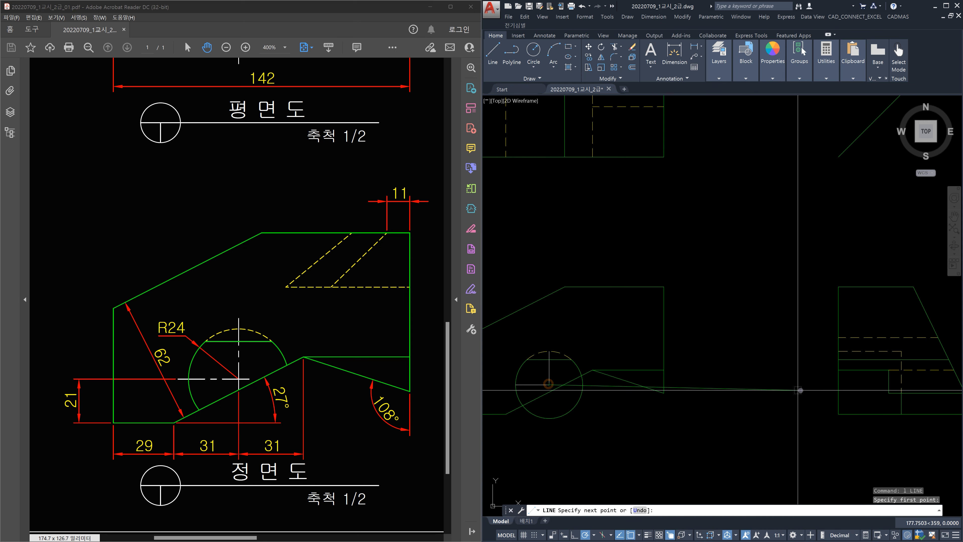
{"action": "left_click", "coordinate": [838, 384]}
{"action": "left_click", "coordinate": [901, 385]}
{"action": "key", "text": "Escape"}
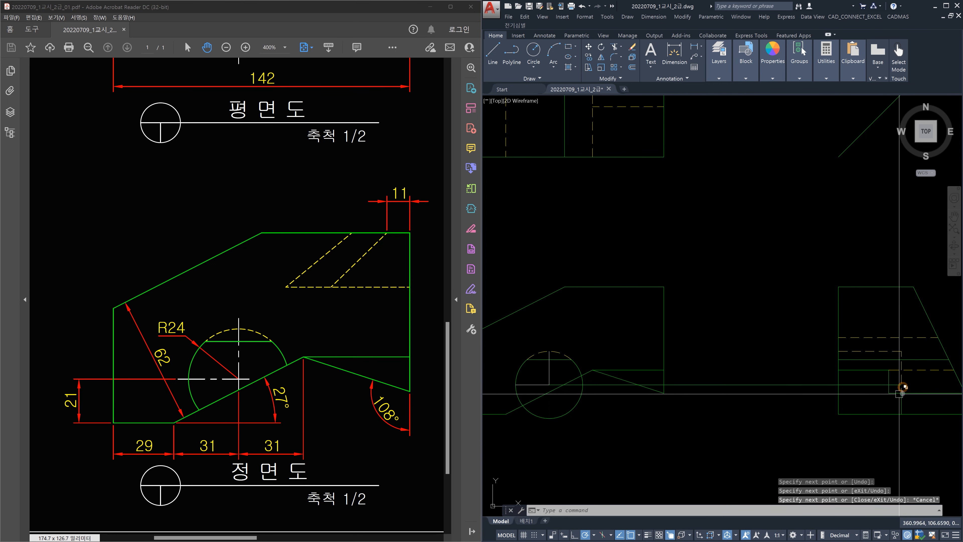
{"action": "scroll", "coordinate": [878, 388], "scroll_direction": "up", "scroll_amount": 2}
{"action": "left_click", "coordinate": [877, 390]}
{"action": "left_click", "coordinate": [858, 375]}
{"action": "scroll", "coordinate": [858, 374], "scroll_direction": "down", "scroll_amount": 3}
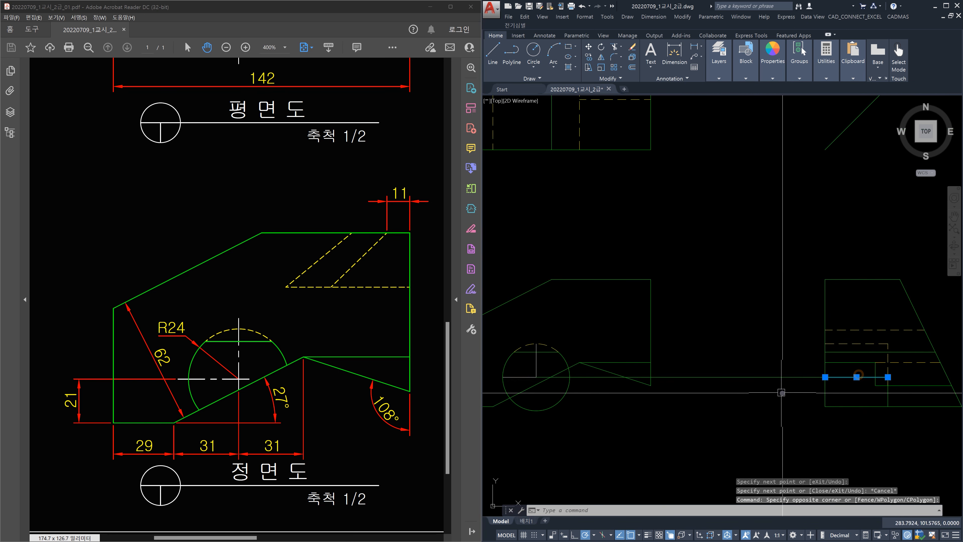
{"action": "key", "text": "Escape"}
{"action": "left_click", "coordinate": [780, 390]}
{"action": "left_click", "coordinate": [765, 357]}
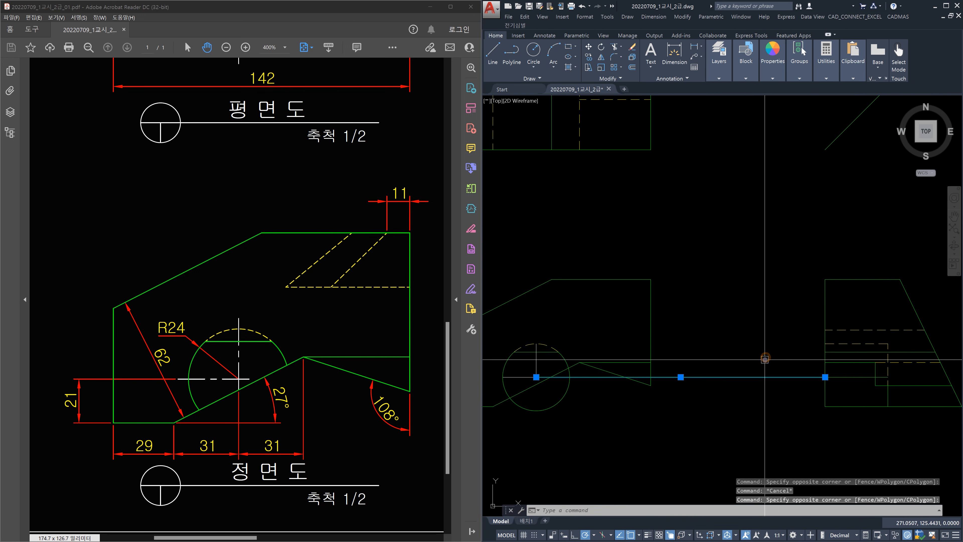
{"action": "key", "text": "Escape"}
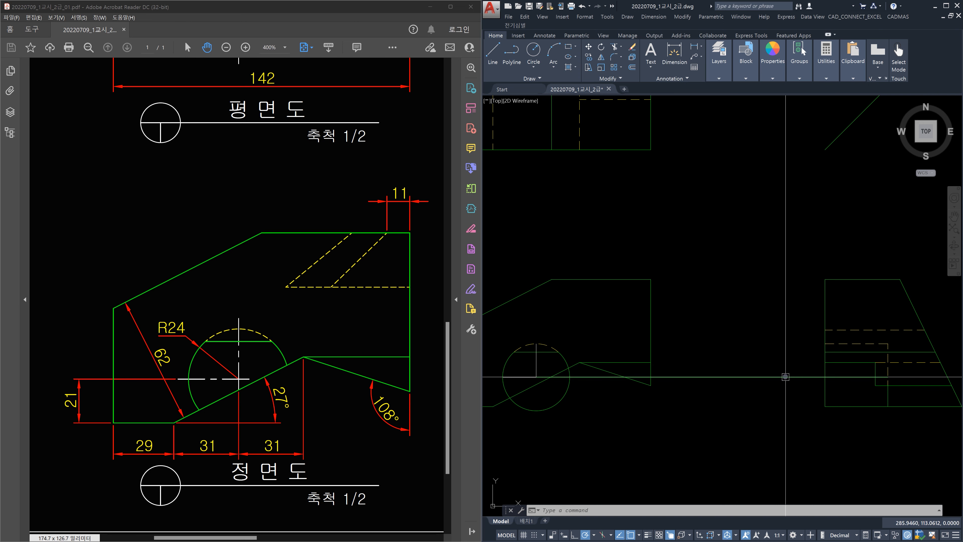
{"action": "left_click", "coordinate": [742, 397]}
{"action": "left_click", "coordinate": [716, 337]}
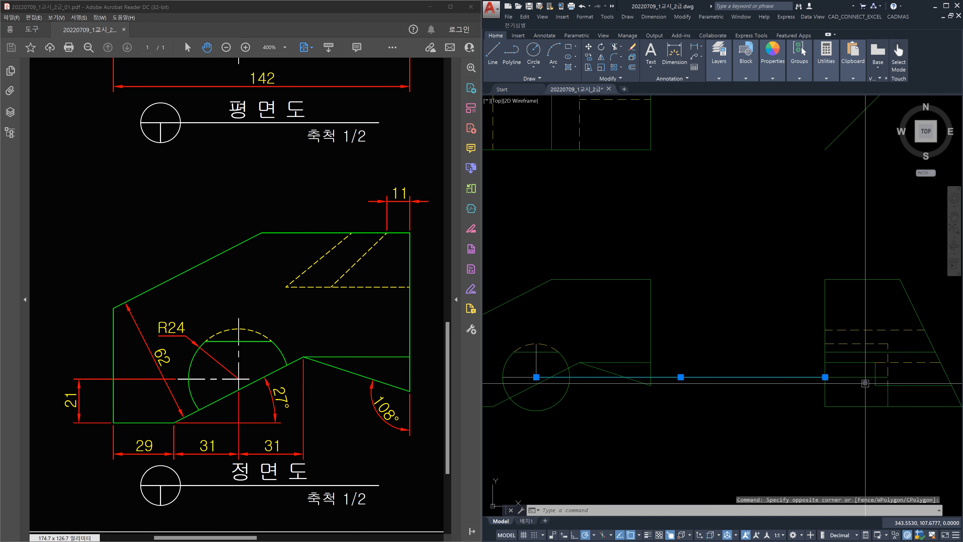
{"action": "key", "text": "Escape"}
{"action": "key", "text": "Escape"}
Match the right-side view's new horizontal segment to the properties of the R24 circle's vertical center line
{"action": "type", "text": "ma"}
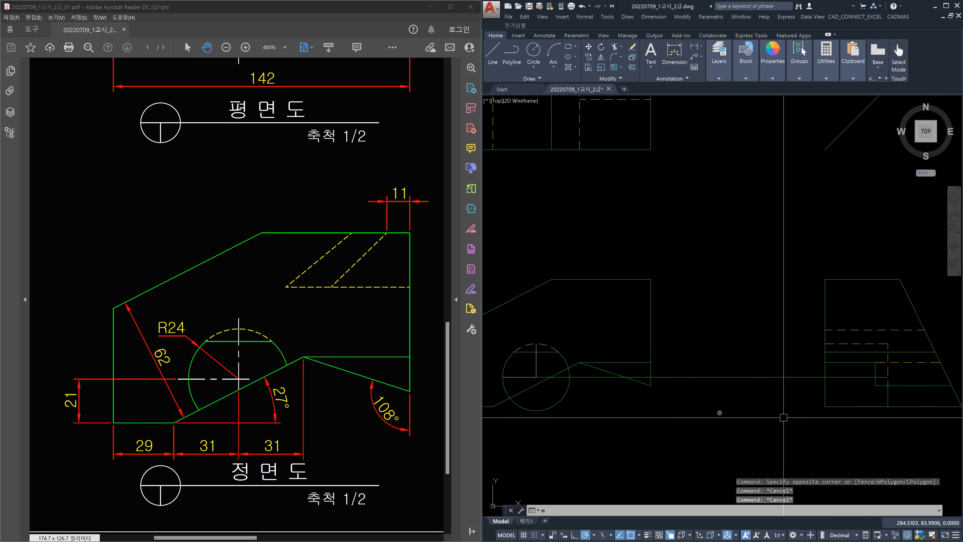
{"action": "key", "text": "Return"}
{"action": "left_click", "coordinate": [537, 365]}
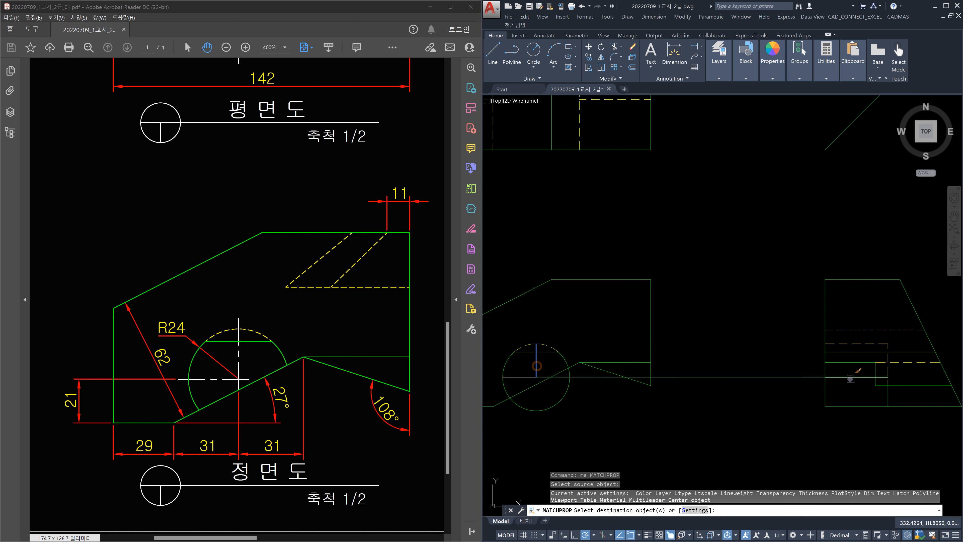
{"action": "left_click", "coordinate": [851, 378]}
{"action": "key", "text": "Escape"}
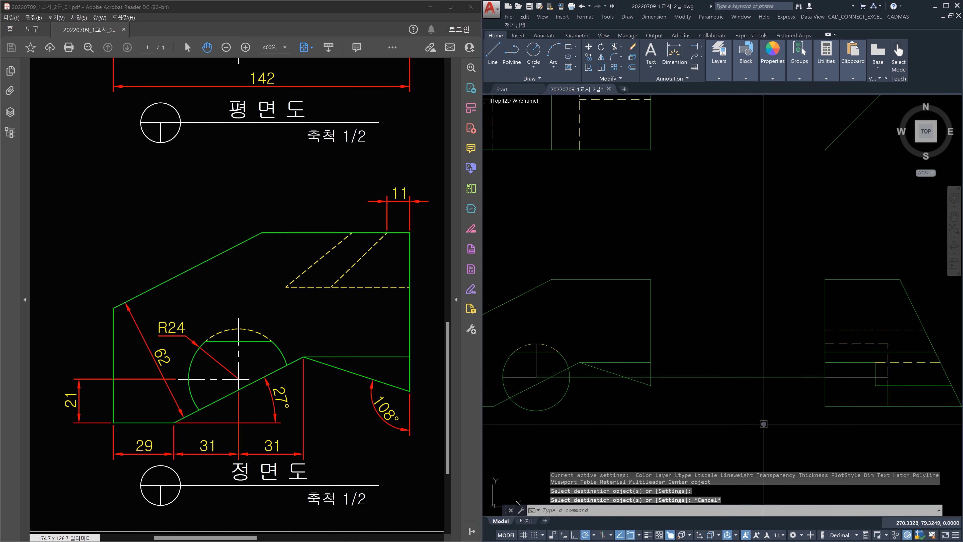
{"action": "key", "text": "Escape"}
{"action": "left_click", "coordinate": [761, 394]}
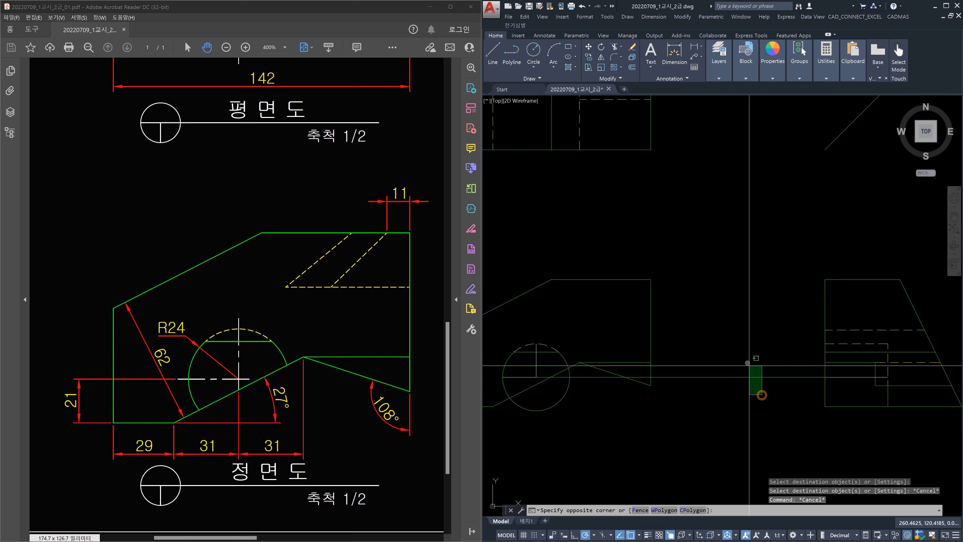
{"action": "left_click", "coordinate": [745, 360]}
{"action": "key", "text": "Escape"}
Project a horizontal line from the R24 circle's upper intersection with the inclined edge to the right-side view's left edge
{"action": "scroll", "coordinate": [624, 361], "scroll_direction": "up", "scroll_amount": 4}
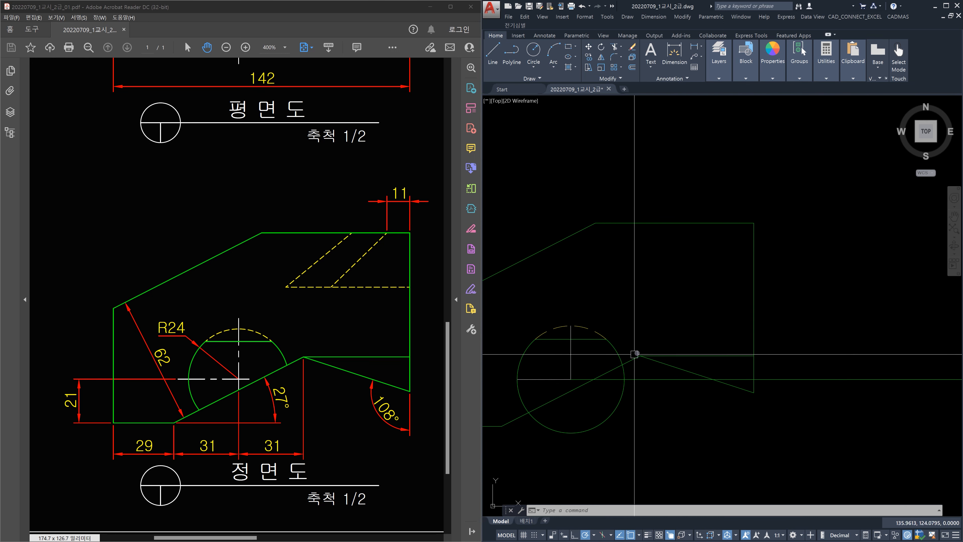
{"action": "type", "text": "l"}
{"action": "key", "text": "Return"}
{"action": "left_click", "coordinate": [621, 367]}
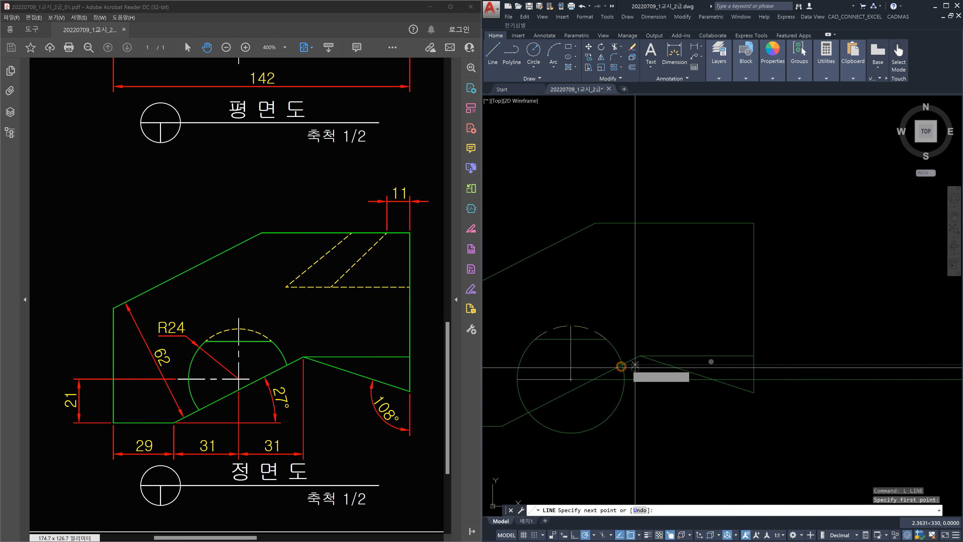
{"action": "scroll", "coordinate": [764, 360], "scroll_direction": "down", "scroll_amount": 2}
{"action": "middle_click_drag", "start_coordinate": [793, 363], "coordinate": [585, 366]}
{"action": "scroll", "coordinate": [672, 368], "scroll_direction": "up", "scroll_amount": 2}
{"action": "middle_click_drag", "start_coordinate": [731, 364], "coordinate": [586, 371]}
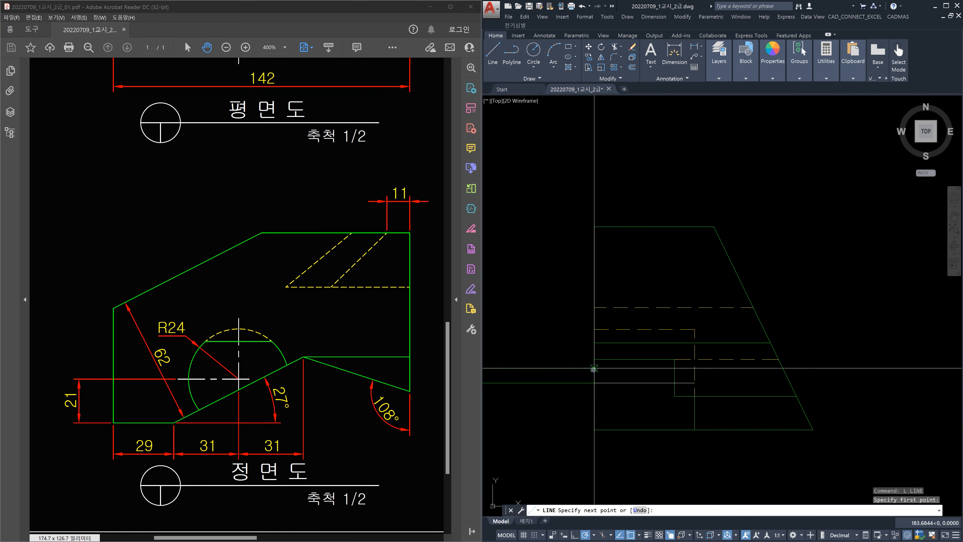
{"action": "left_click", "coordinate": [593, 369]}
Continue the projected line across the right-side view to the small rectangle's left side and on to the dashed inner vertical line
{"action": "scroll", "coordinate": [612, 368], "scroll_direction": "down", "scroll_amount": 1}
{"action": "middle_click_drag", "start_coordinate": [588, 371], "coordinate": [721, 373]}
{"action": "middle_click_drag", "start_coordinate": [516, 381], "coordinate": [590, 382]}
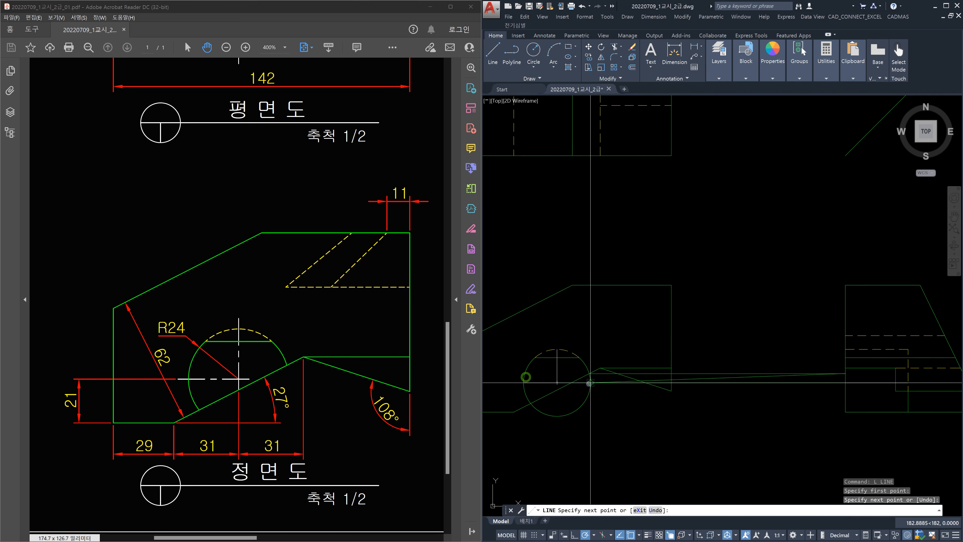
{"action": "scroll", "coordinate": [638, 375], "scroll_direction": "up", "scroll_amount": 4}
{"action": "scroll", "coordinate": [709, 370], "scroll_direction": "down", "scroll_amount": 4}
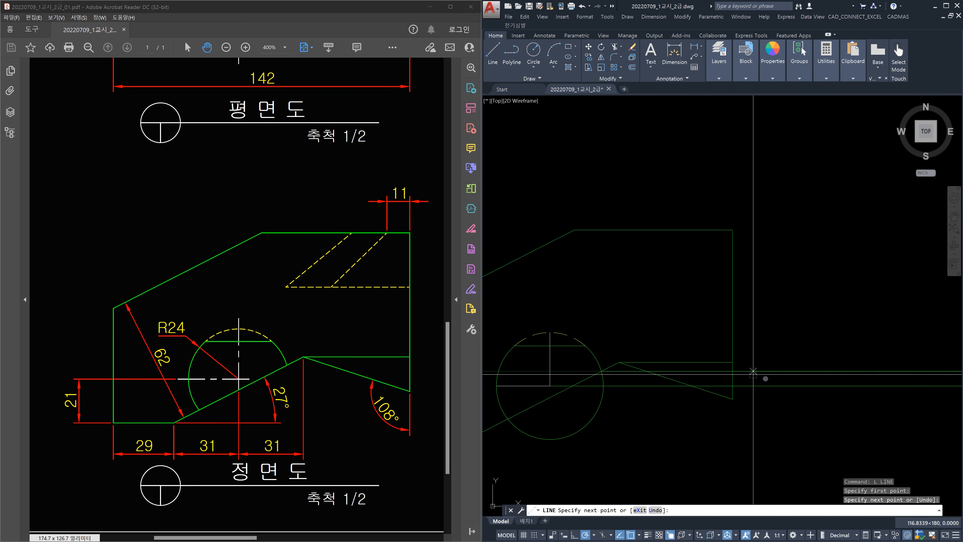
{"action": "scroll", "coordinate": [663, 355], "scroll_direction": "up", "scroll_amount": 4}
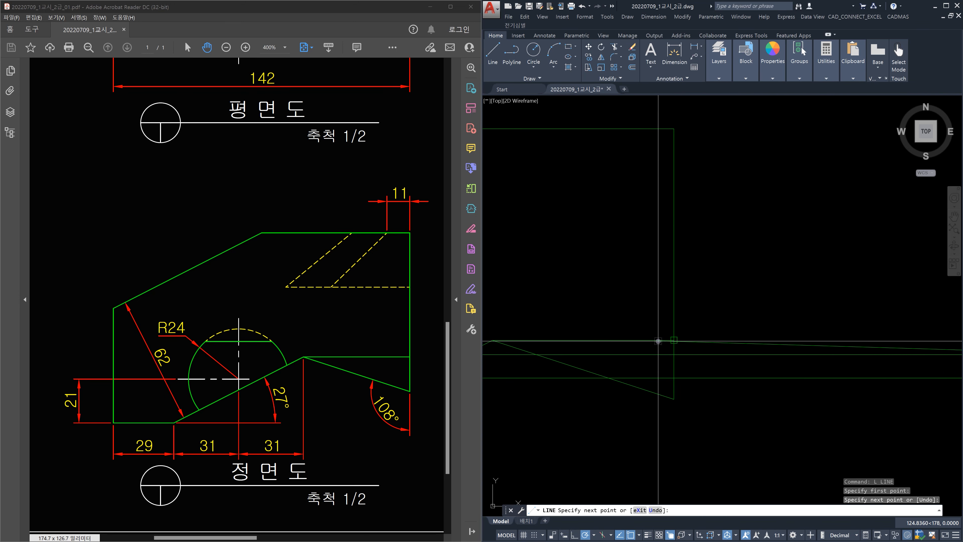
{"action": "scroll", "coordinate": [788, 358], "scroll_direction": "down", "scroll_amount": 3}
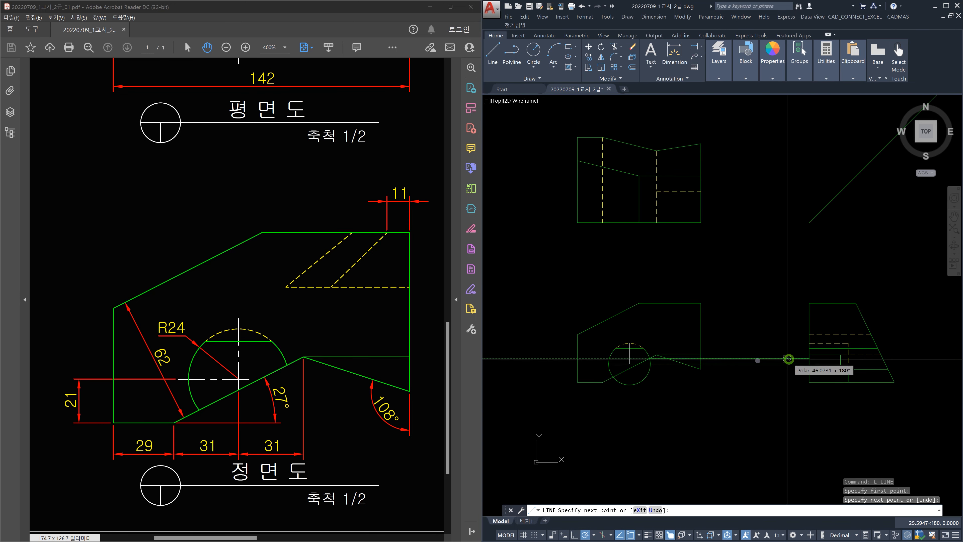
{"action": "scroll", "coordinate": [788, 358], "scroll_direction": "up", "scroll_amount": 5}
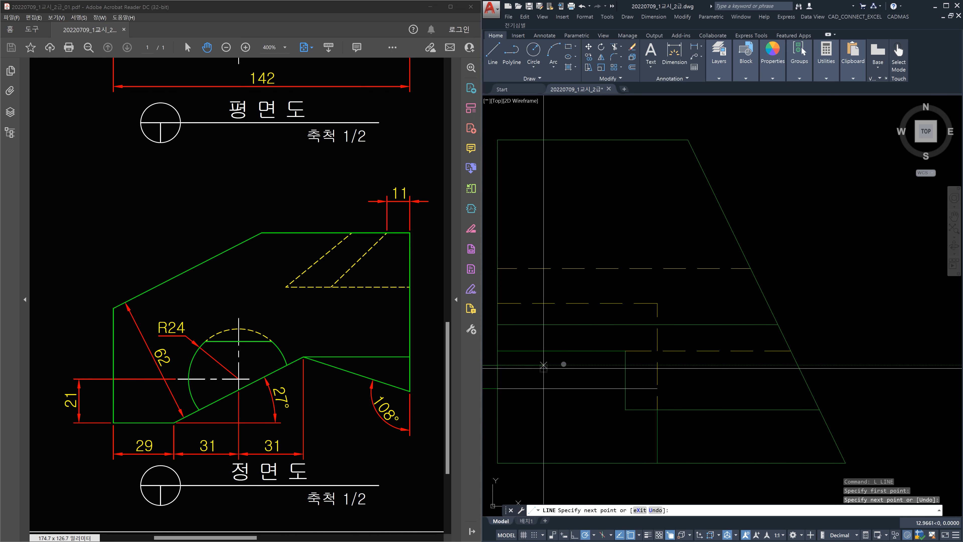
{"action": "left_click", "coordinate": [625, 364]}
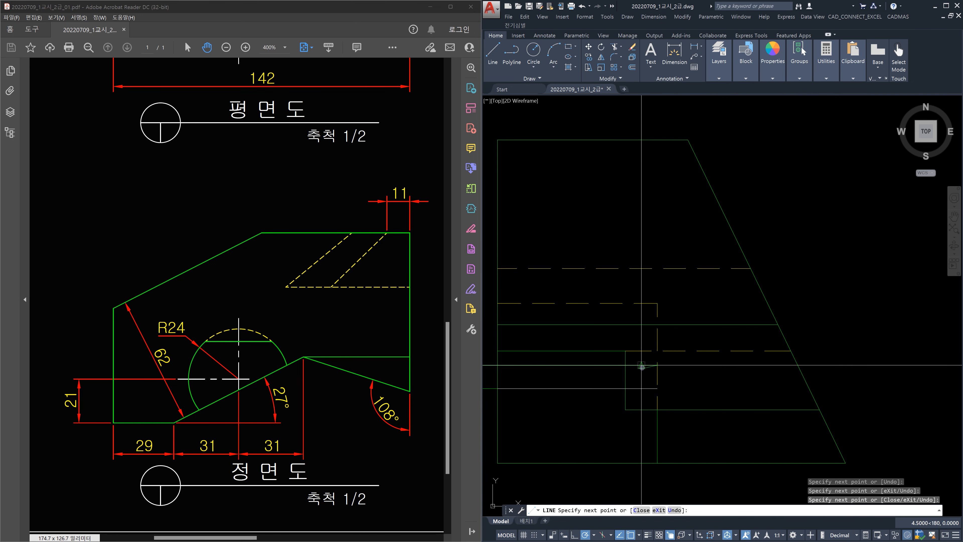
{"action": "key", "text": "Escape"}
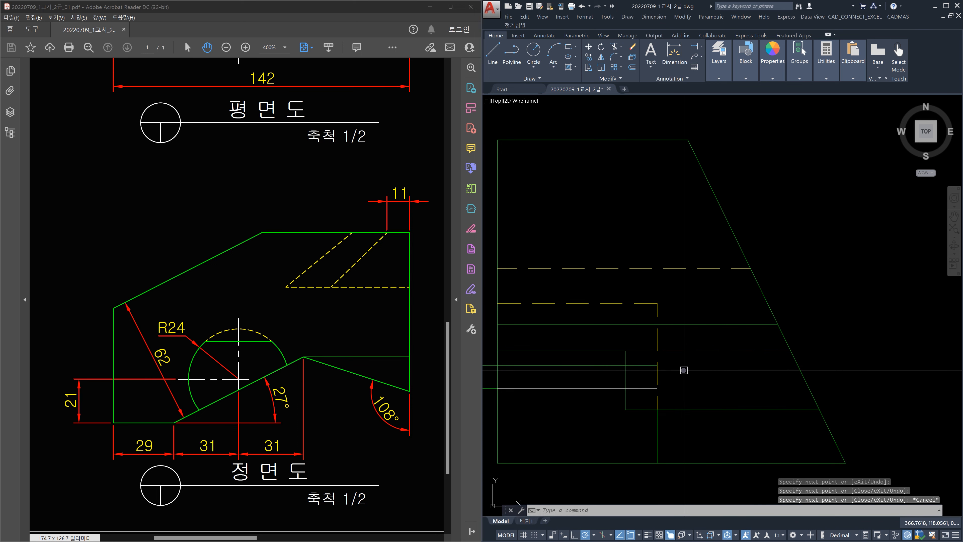
Match the short segment between the rectangle's left side and the dashed vertical to the properties of the dashed horizontal line above
{"action": "type", "text": "ma"}
{"action": "key", "text": "Return"}
{"action": "left_click", "coordinate": [694, 350]}
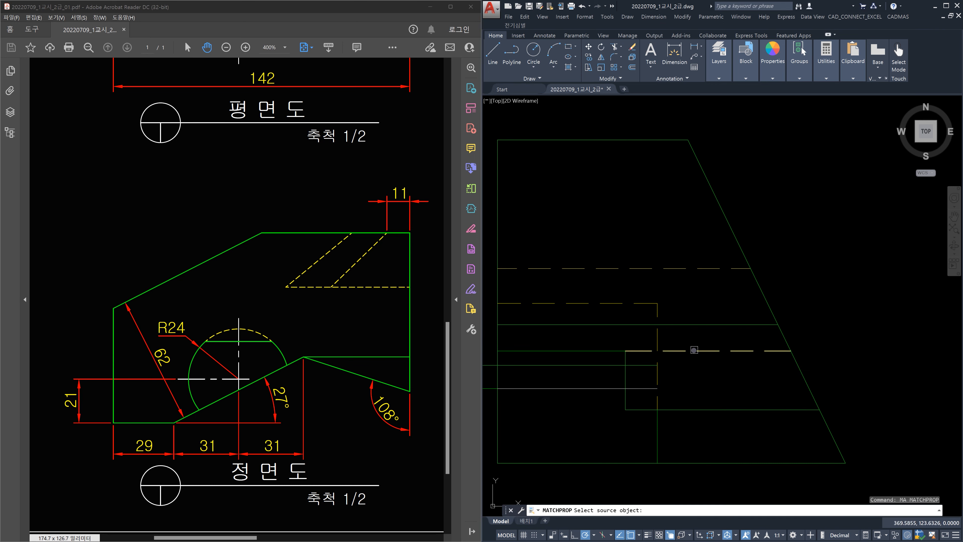
{"action": "left_click", "coordinate": [640, 366]}
{"action": "key", "text": "Return"}
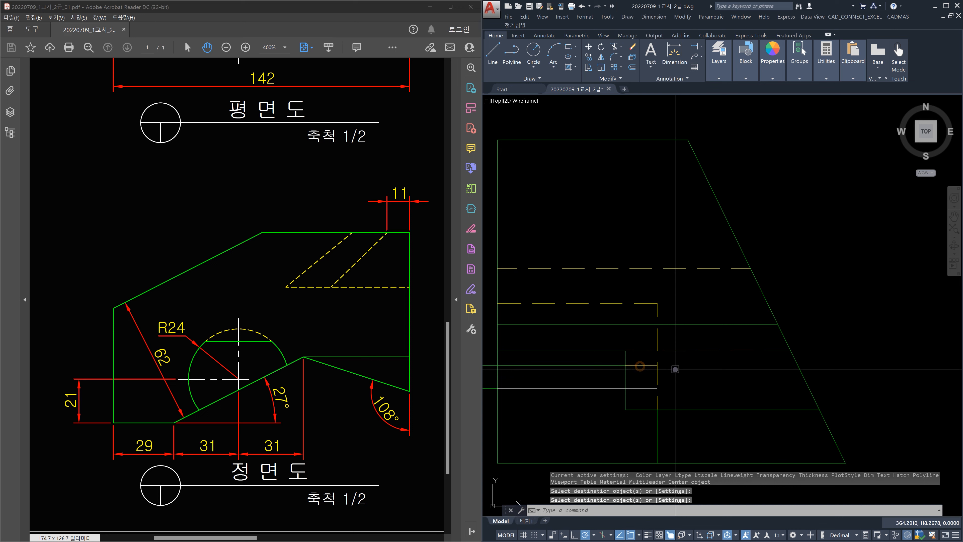
Delete the upper horizontal projection line running between the front and right-side views
{"action": "middle_click_drag", "start_coordinate": [625, 366], "coordinate": [751, 376]}
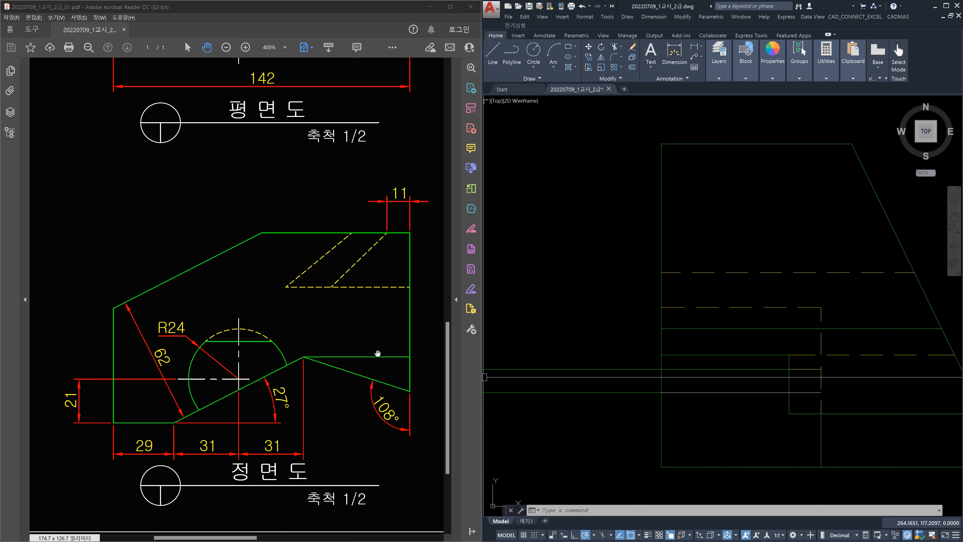
{"action": "middle_click_drag", "start_coordinate": [714, 353], "coordinate": [817, 356]}
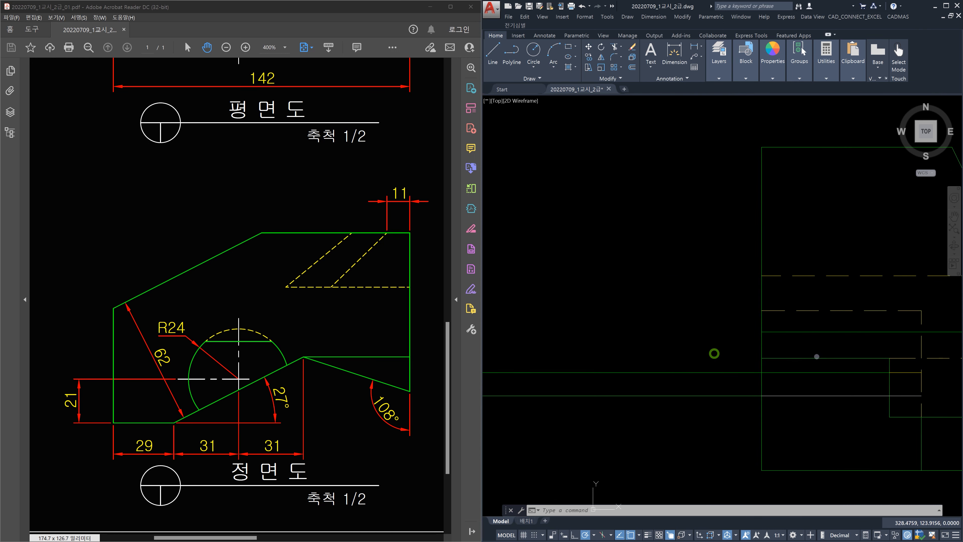
{"action": "left_click", "coordinate": [715, 381]}
{"action": "key", "text": "Delete"}
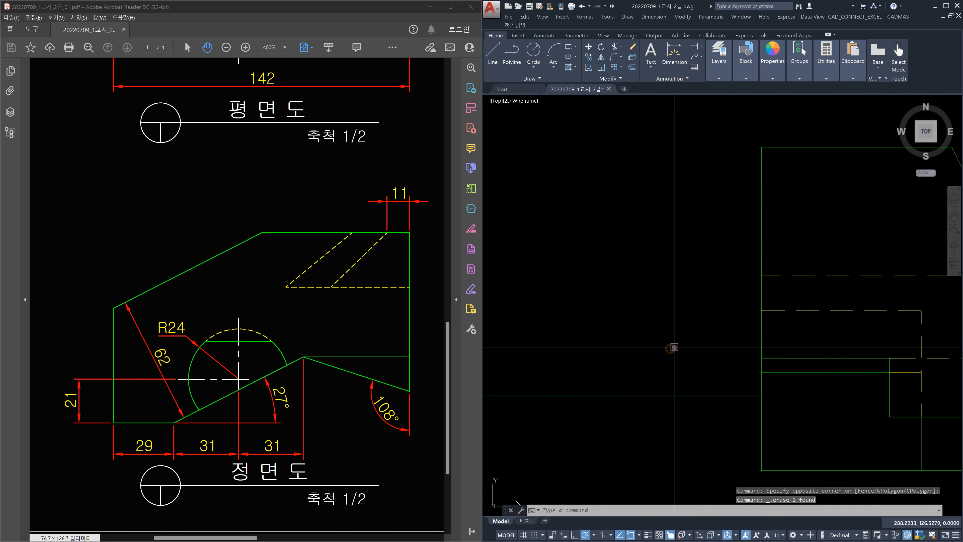
Project a horizontal line from the R24 circle's lower intersection with the inclined edge to the right-side view's left edge and on to its dashed inner vertical
{"action": "scroll", "coordinate": [671, 346], "scroll_direction": "down", "scroll_amount": 3}
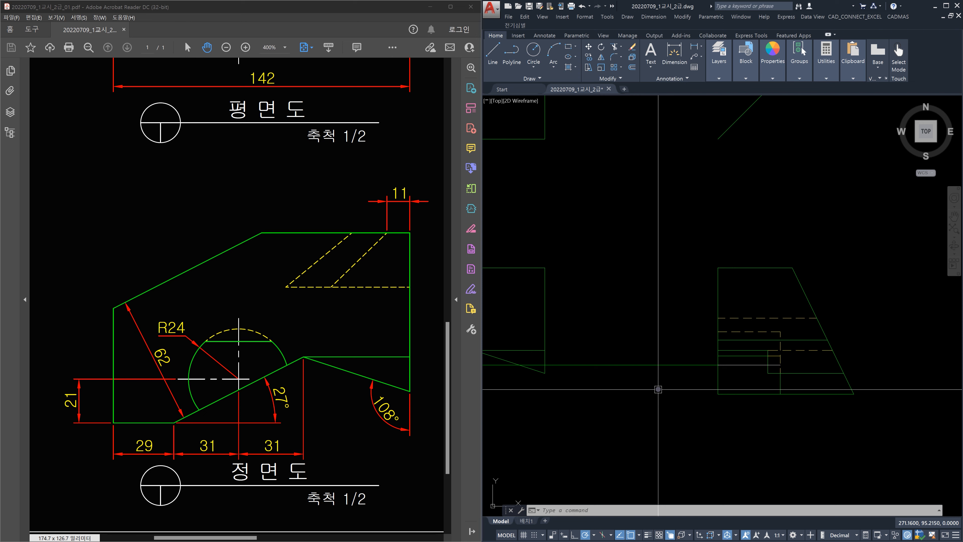
{"action": "scroll", "coordinate": [705, 388], "scroll_direction": "up", "scroll_amount": 5}
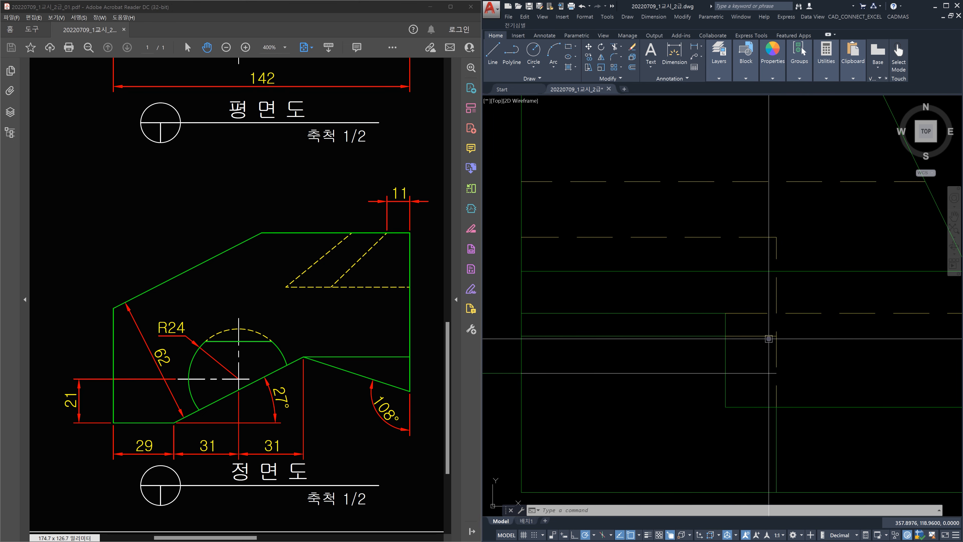
{"action": "scroll", "coordinate": [768, 339], "scroll_direction": "down", "scroll_amount": 8}
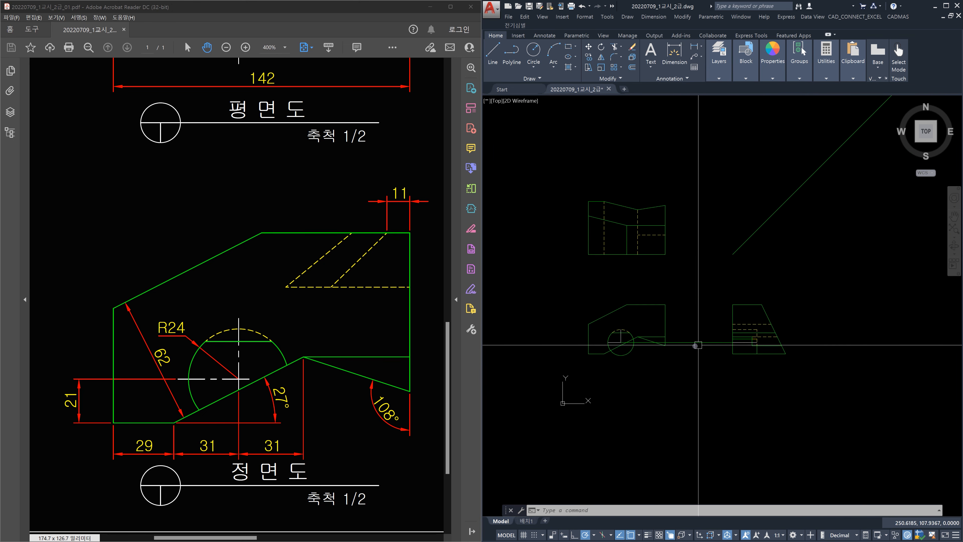
{"action": "scroll", "coordinate": [693, 341], "scroll_direction": "up", "scroll_amount": 6}
{"action": "scroll", "coordinate": [679, 345], "scroll_direction": "up", "scroll_amount": 4}
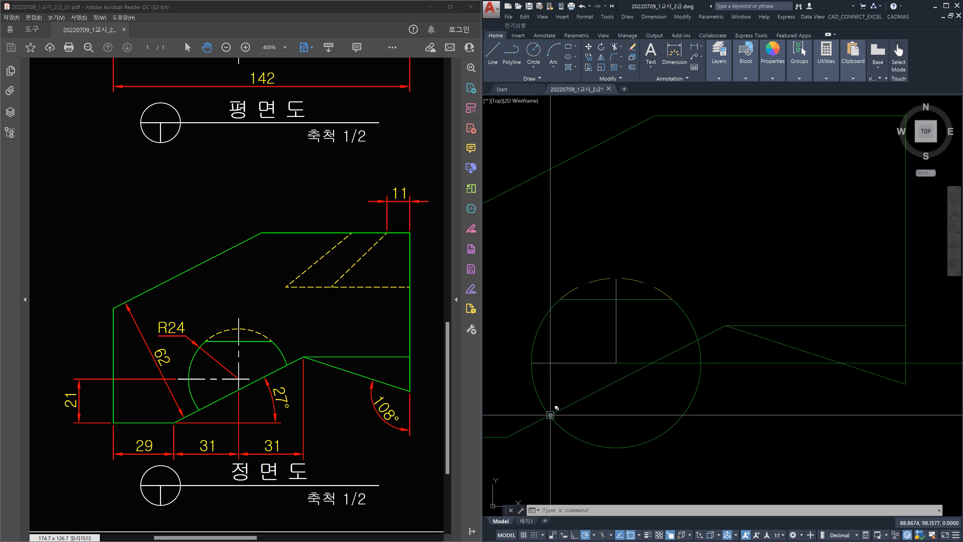
{"action": "type", "text": "l"}
{"action": "left_click", "coordinate": [550, 415]}
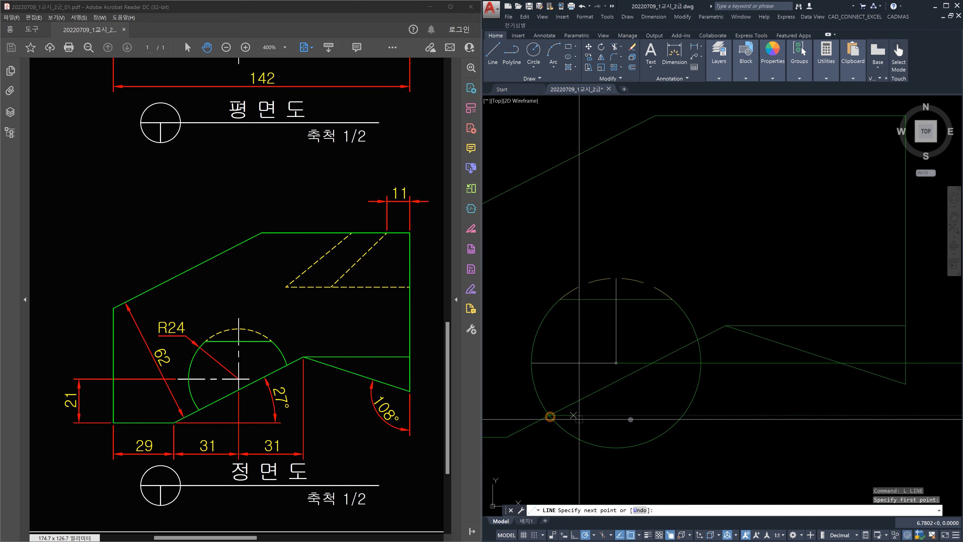
{"action": "scroll", "coordinate": [682, 416], "scroll_direction": "down", "scroll_amount": 4}
{"action": "scroll", "coordinate": [764, 418], "scroll_direction": "up", "scroll_amount": 3}
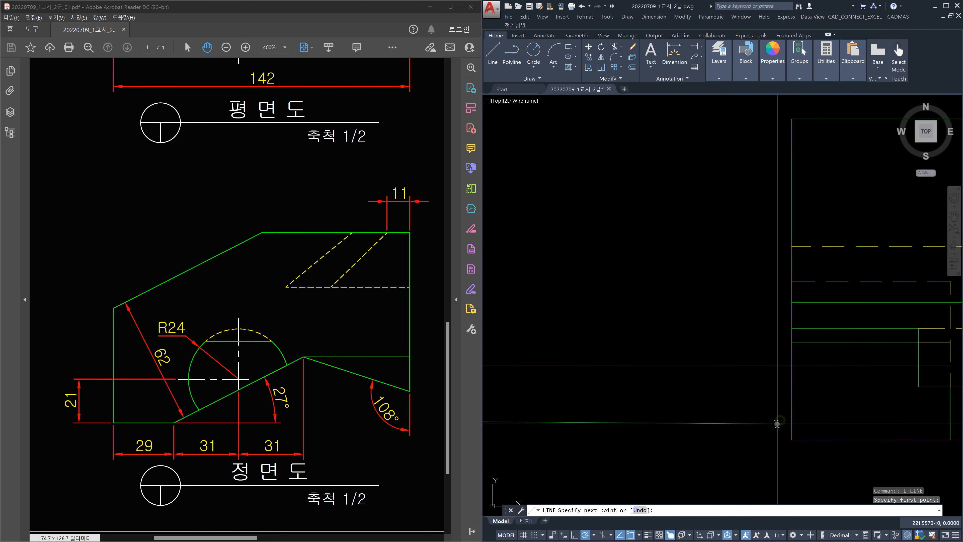
{"action": "left_click", "coordinate": [791, 417]}
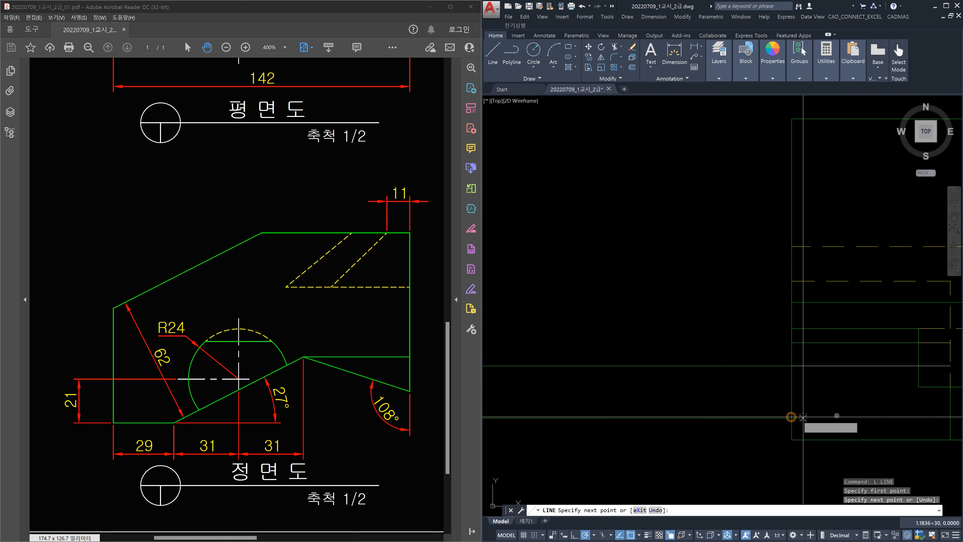
{"action": "left_click", "coordinate": [950, 417]}
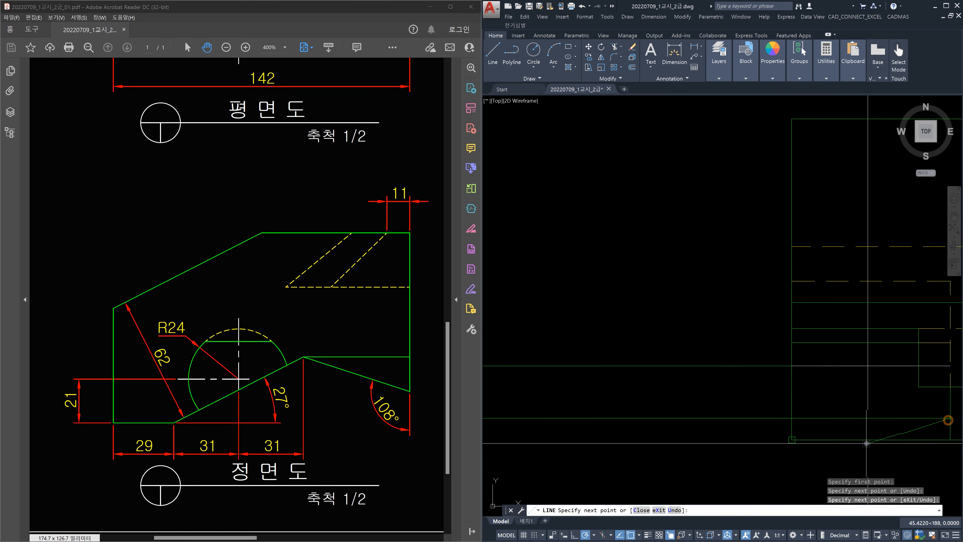
{"action": "key", "text": "Escape"}
Delete the lower projection line between the front and right-side views and trim the dashed inner vertical below the new horizontal line
{"action": "left_click", "coordinate": [754, 411]}
{"action": "key", "text": "Delete"}
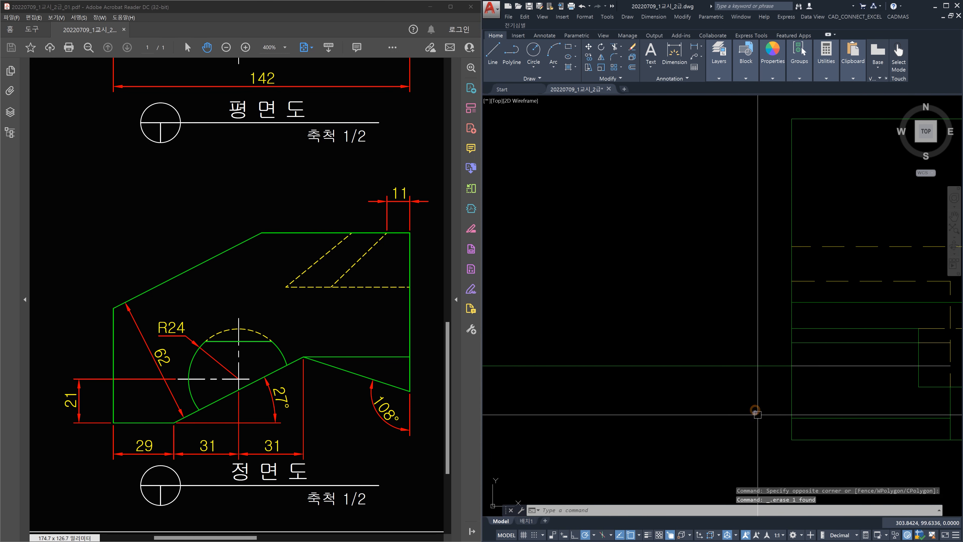
{"action": "middle_click_drag", "start_coordinate": [823, 426], "coordinate": [656, 428]}
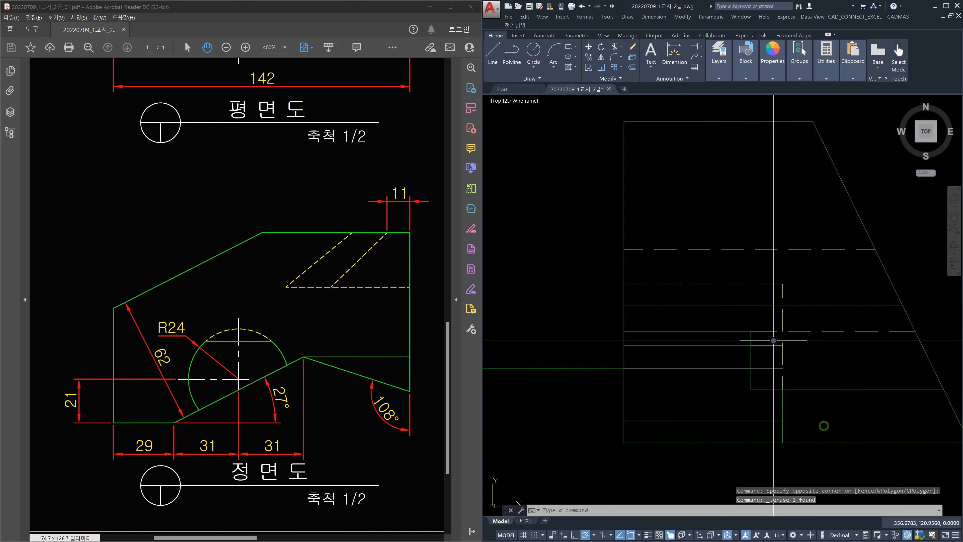
{"action": "type", "text": "tr"}
{"action": "key", "text": "space"}
{"action": "left_click", "coordinate": [774, 421]}
{"action": "key", "text": "space"}
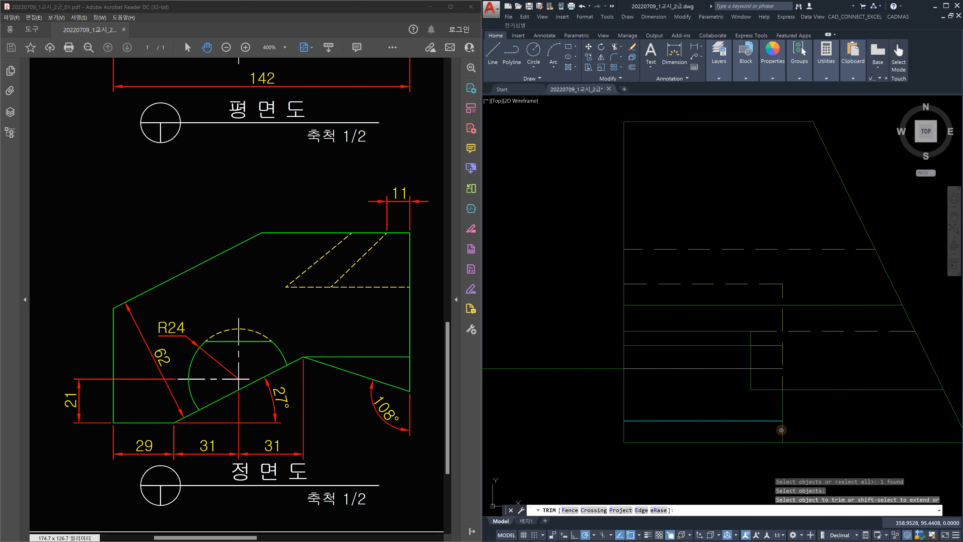
{"action": "key", "text": "Escape"}
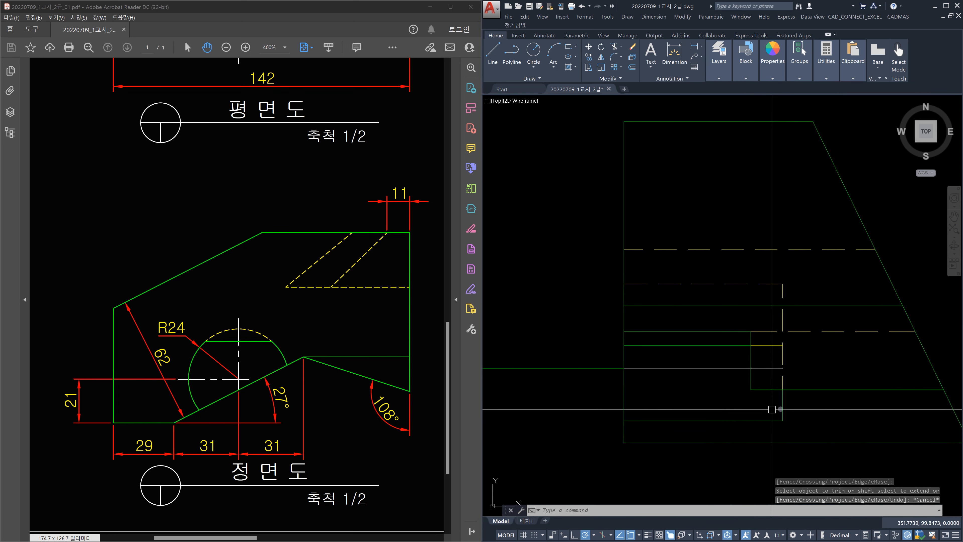
Project a vertical line from the upper end of the right-side view's dashed inner vertical up to the diagonal transfer line
{"action": "scroll", "coordinate": [774, 417], "scroll_direction": "down", "scroll_amount": 3}
{"action": "middle_click_drag", "start_coordinate": [714, 416], "coordinate": [739, 417]}
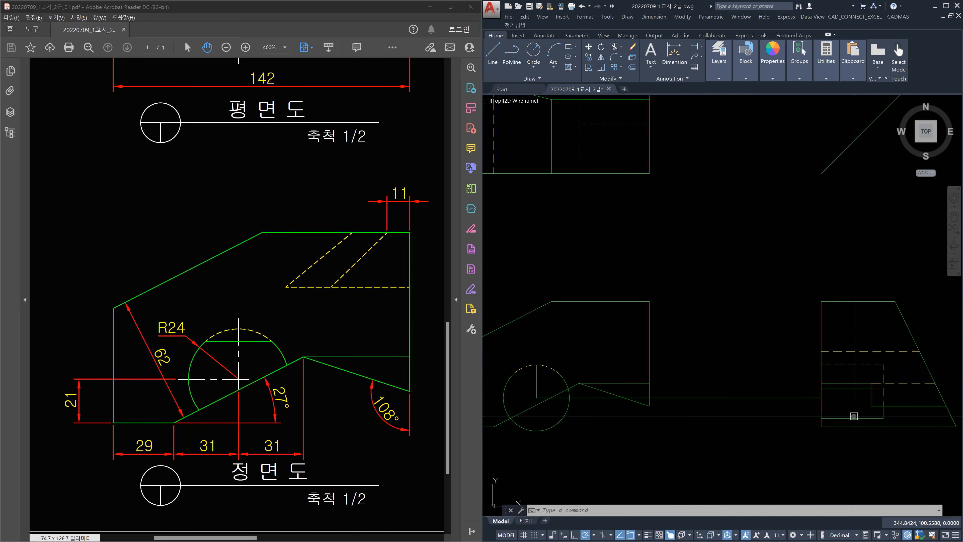
{"action": "middle_click_drag", "start_coordinate": [604, 403], "coordinate": [686, 406]}
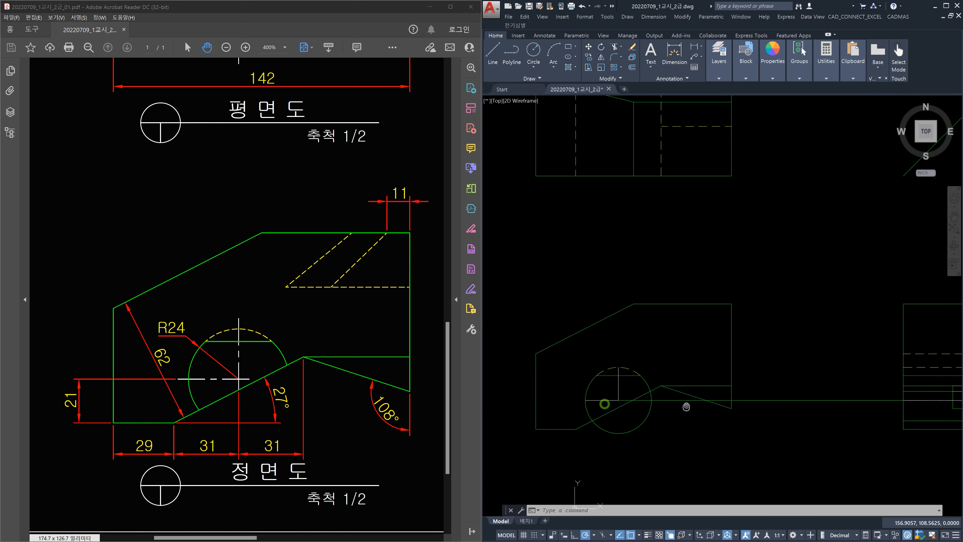
{"action": "middle_click_drag", "start_coordinate": [678, 351], "coordinate": [680, 363]}
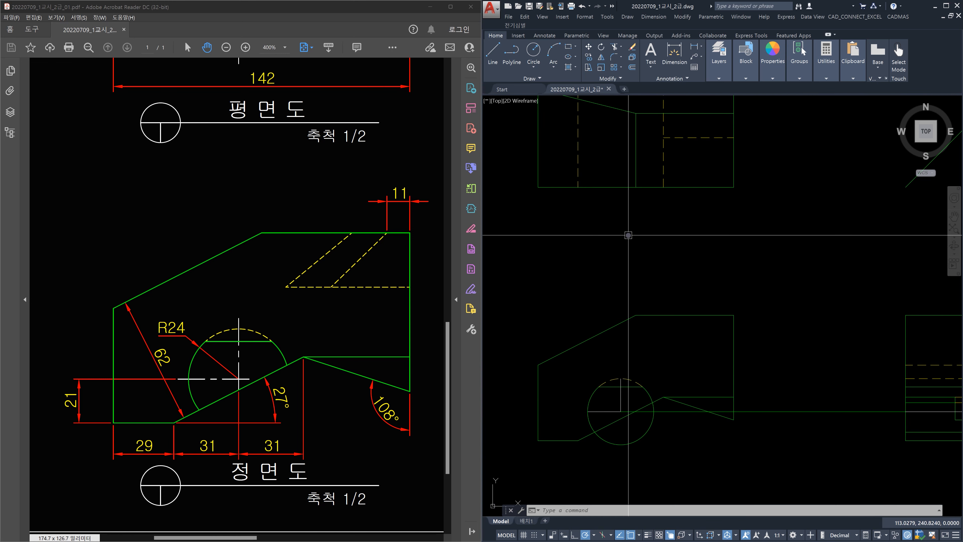
{"action": "middle_click_drag", "start_coordinate": [628, 235], "coordinate": [510, 245]}
{"action": "scroll", "coordinate": [721, 308], "scroll_direction": "down", "scroll_amount": 1}
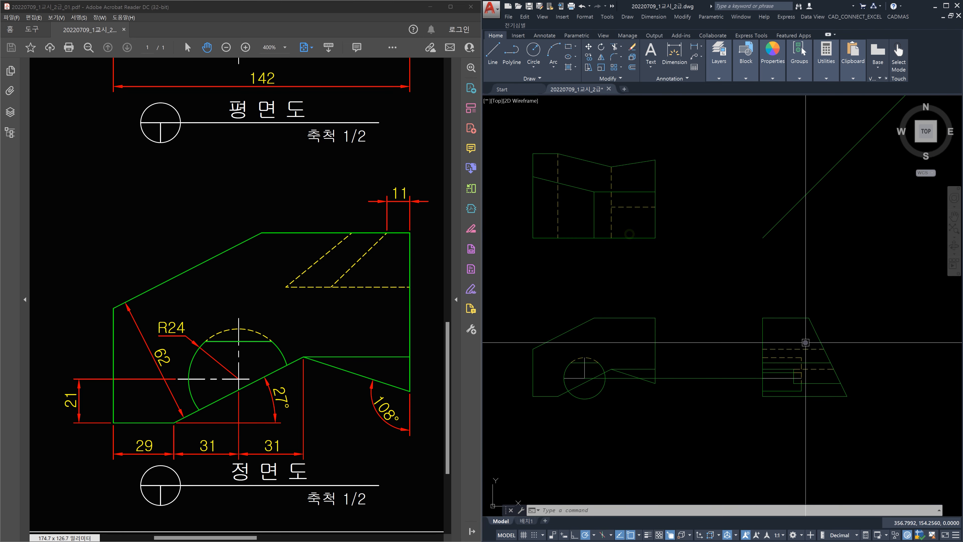
{"action": "scroll", "coordinate": [805, 343], "scroll_direction": "up", "scroll_amount": 2}
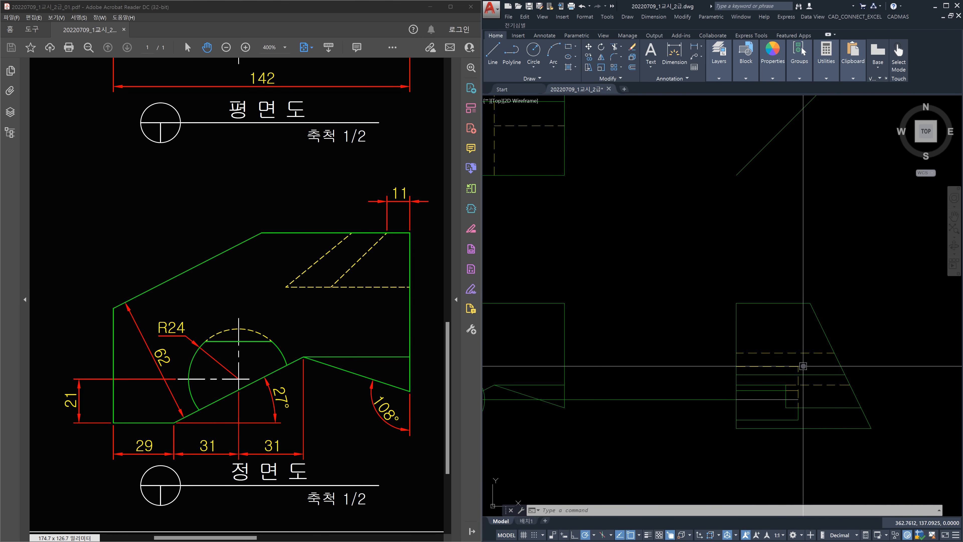
{"action": "type", "text": "line"}
{"action": "left_click", "coordinate": [797, 367]}
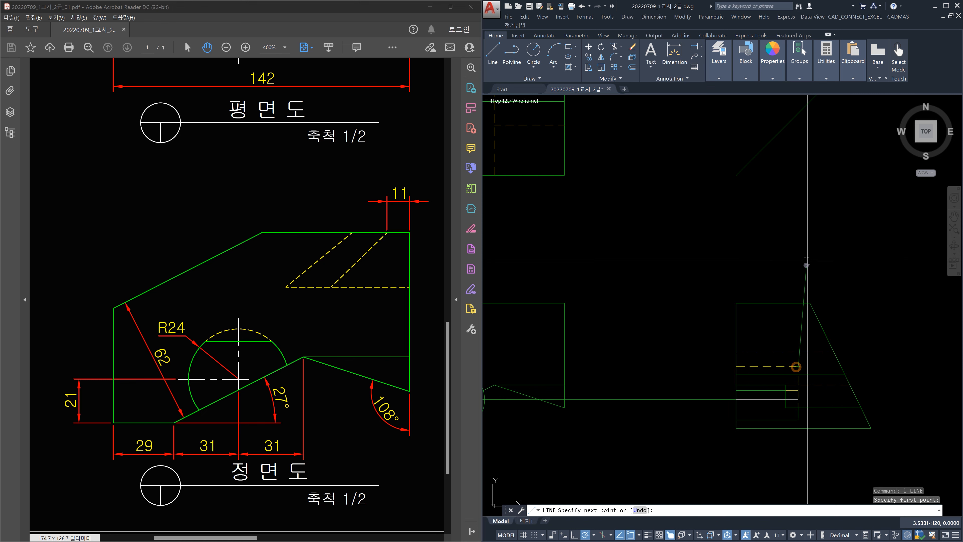
{"action": "middle_click_drag", "start_coordinate": [807, 261], "coordinate": [774, 369]}
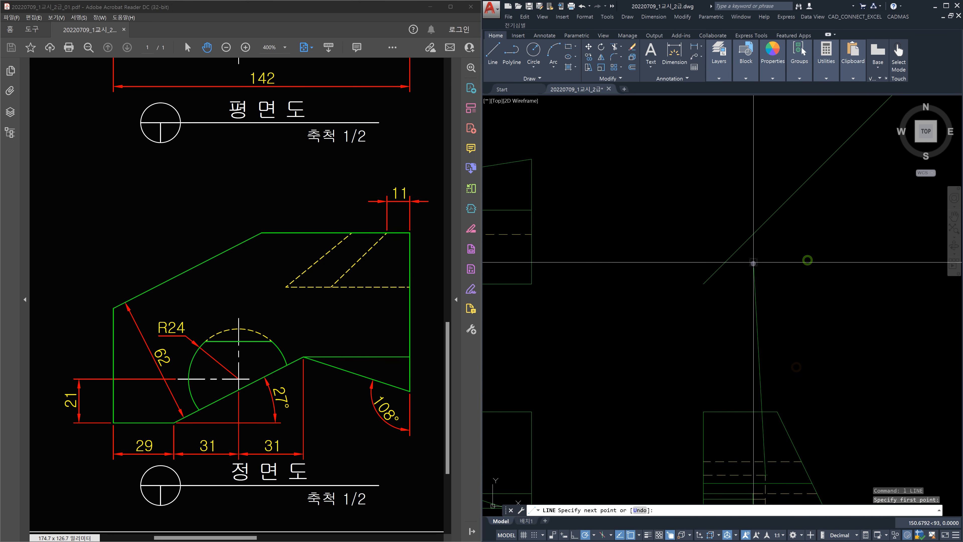
{"action": "left_click", "coordinate": [765, 222]}
Continue the projection horizontally from the diagonal line to the top view's right dashed vertical and on to its left dashed vertical
{"action": "middle_click_drag", "start_coordinate": [648, 221], "coordinate": [883, 225]}
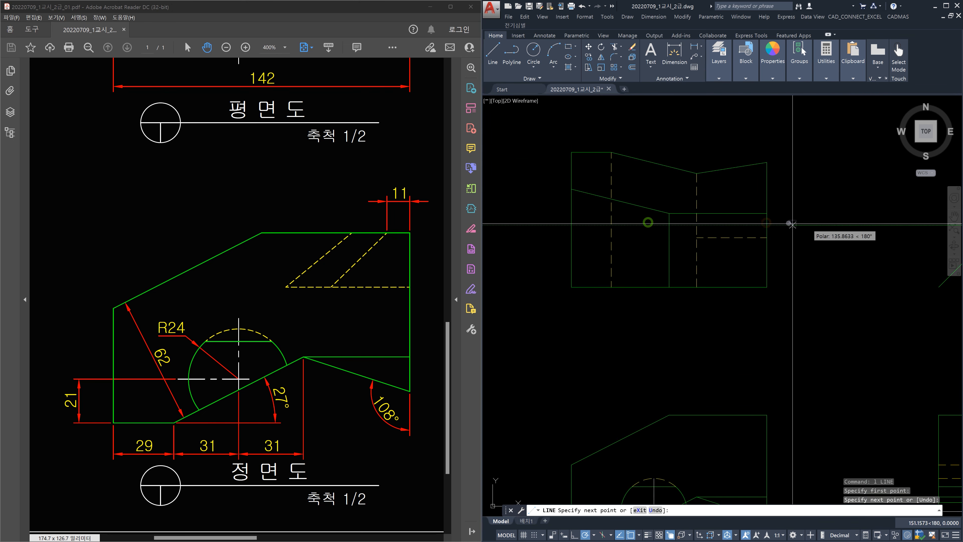
{"action": "scroll", "coordinate": [770, 222], "scroll_direction": "up", "scroll_amount": 2}
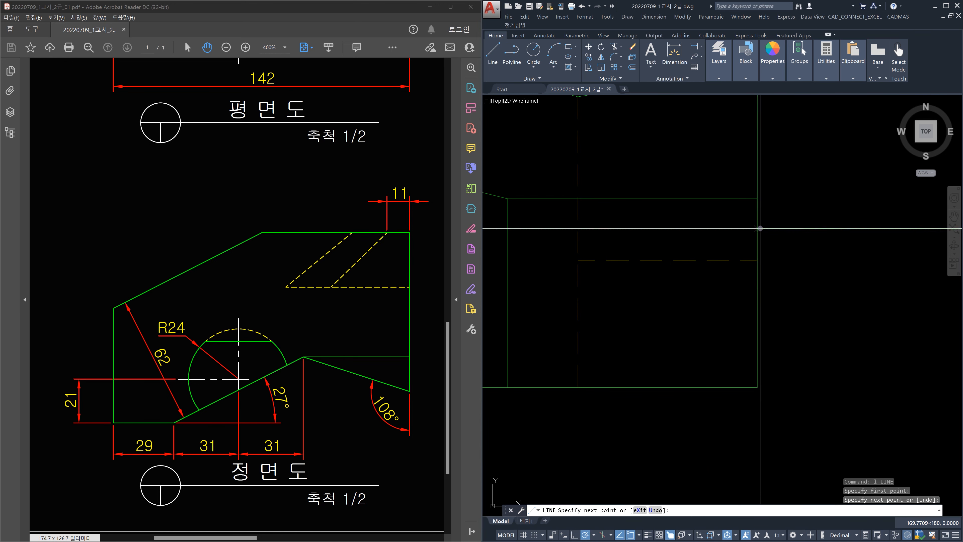
{"action": "scroll", "coordinate": [757, 222], "scroll_direction": "down", "scroll_amount": 6}
{"action": "middle_click_drag", "start_coordinate": [758, 222], "coordinate": [701, 247]}
{"action": "scroll", "coordinate": [686, 231], "scroll_direction": "up", "scroll_amount": 2}
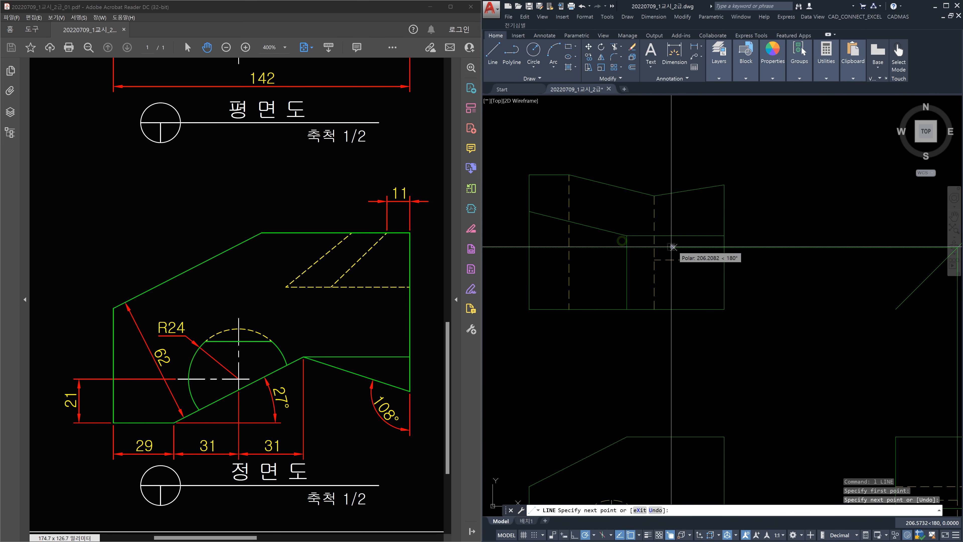
{"action": "left_click", "coordinate": [655, 247]}
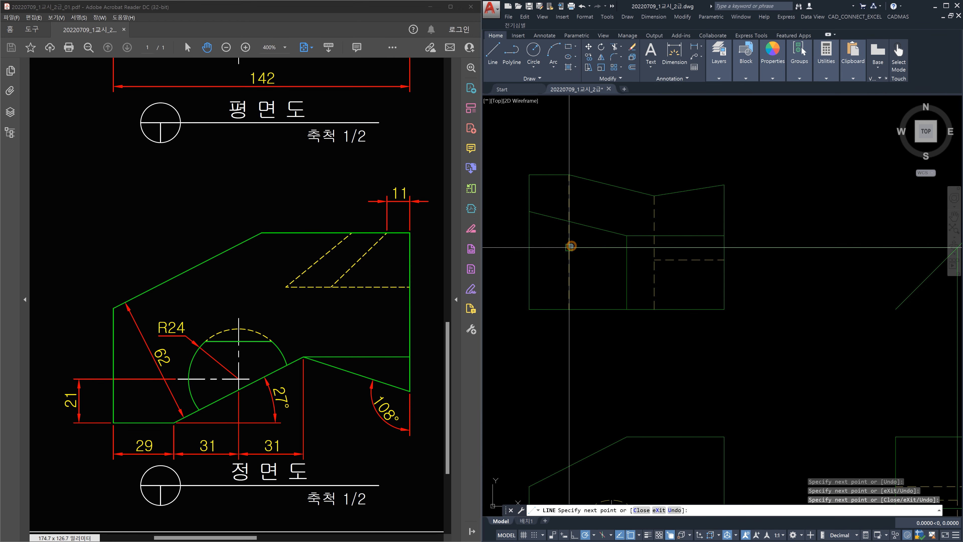
{"action": "key", "text": "Escape"}
{"action": "key", "text": "Escape"}
Delete the horizontal projection line running from the diagonal line to the top view's right dashed vertical
{"action": "left_click", "coordinate": [623, 198]}
{"action": "left_click", "coordinate": [610, 176]}
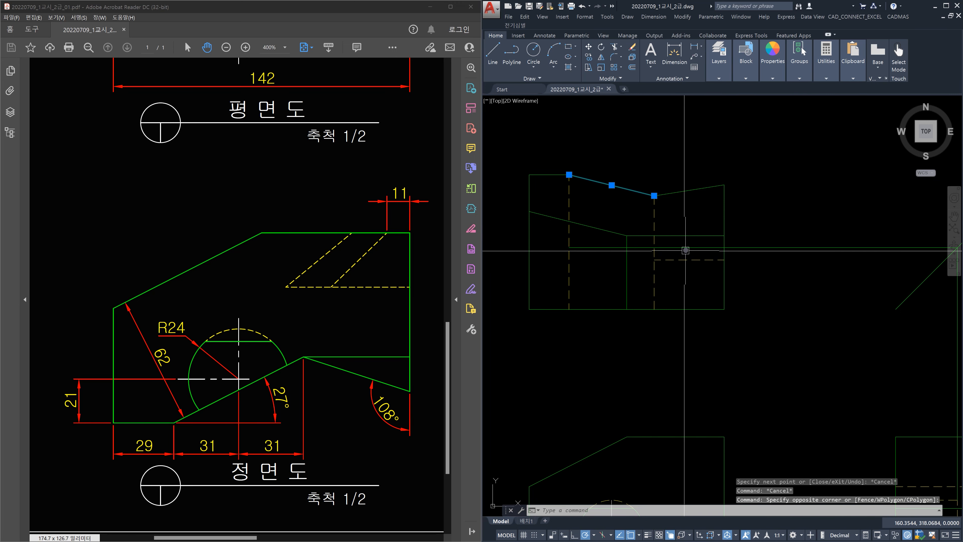
{"action": "key", "text": "Delete"}
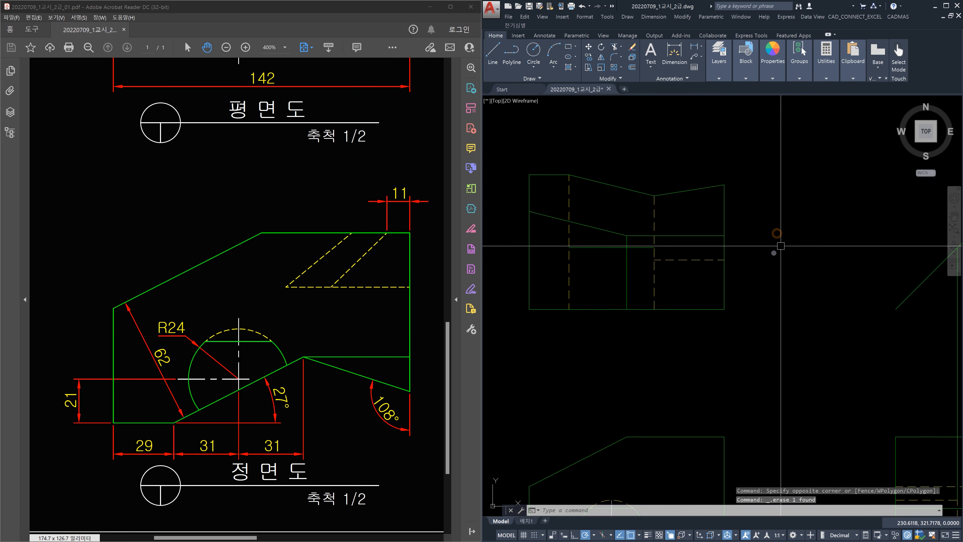
Match the new horizontal line between the top view's two dashed verticals to the properties of the right dashed vertical
{"action": "type", "text": "ma"}
{"action": "key", "text": "Return"}
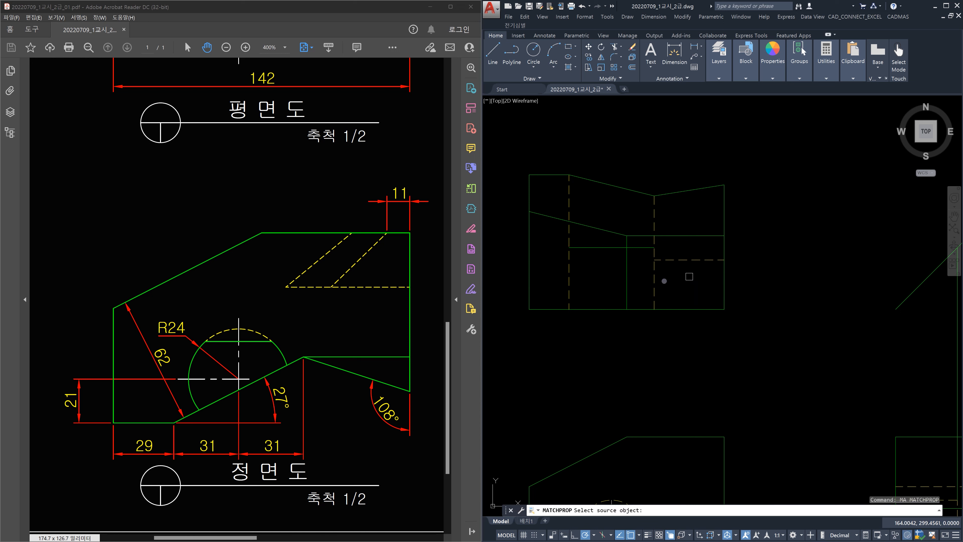
{"action": "left_click", "coordinate": [653, 282]}
{"action": "left_click", "coordinate": [644, 250]}
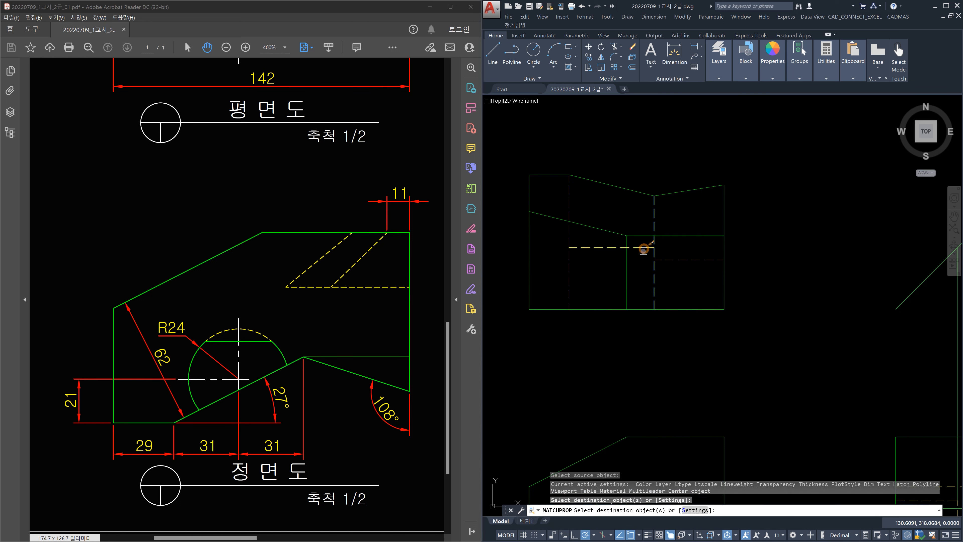
{"action": "key", "text": "Escape"}
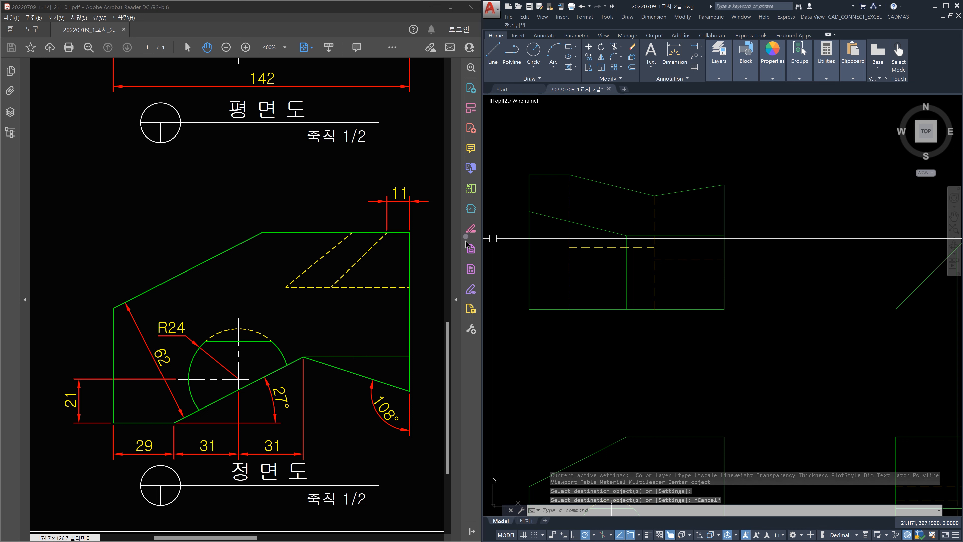
{"action": "key", "text": "Escape"}
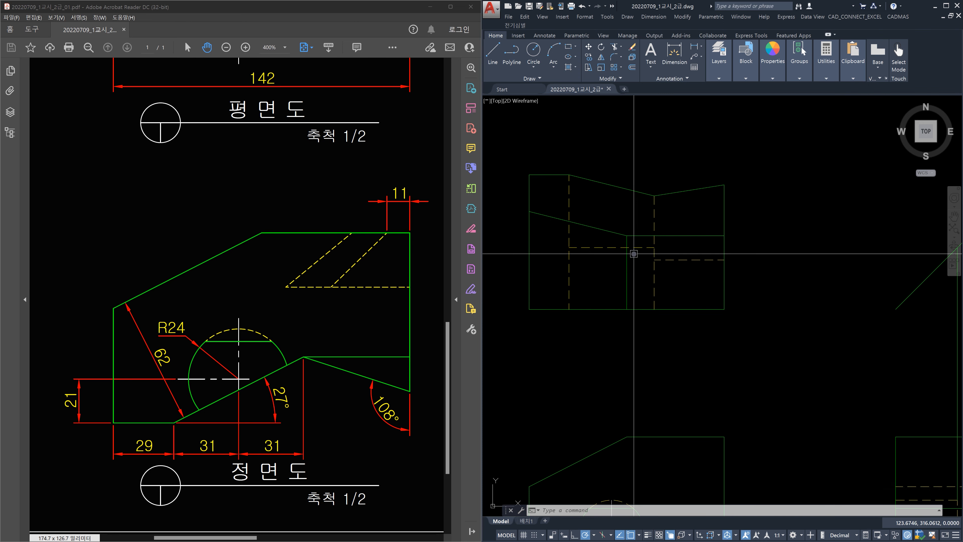
Project a vertical line from the circle's right intersection with the front view's inclined edge to the top view's lower edge and on to its left dashed horizontal
{"action": "scroll", "coordinate": [641, 275], "scroll_direction": "down", "scroll_amount": 3}
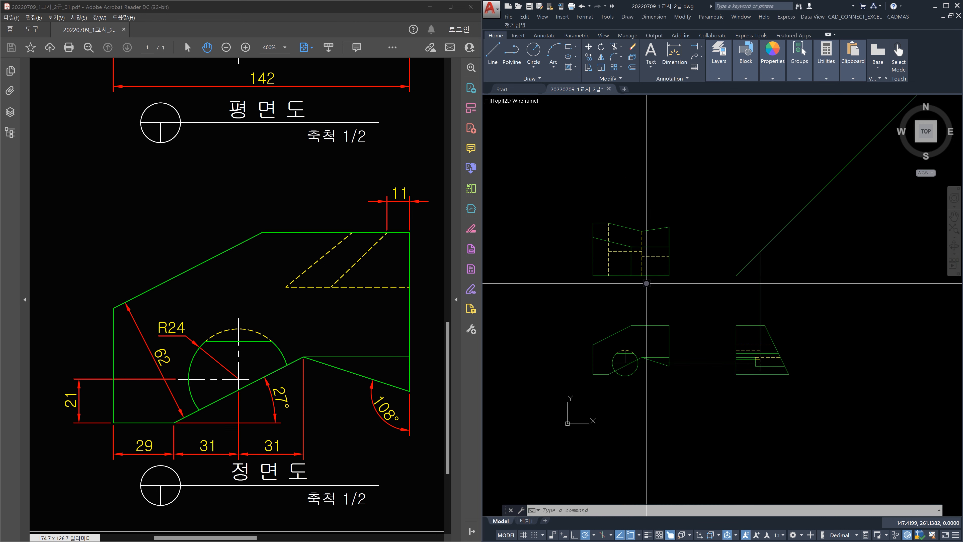
{"action": "scroll", "coordinate": [648, 357], "scroll_direction": "up", "scroll_amount": 3}
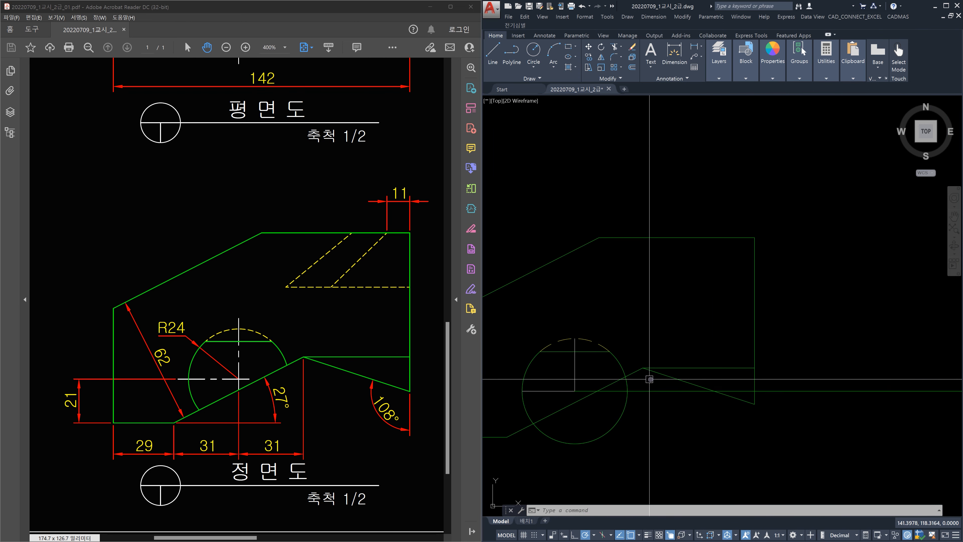
{"action": "scroll", "coordinate": [645, 377], "scroll_direction": "up", "scroll_amount": 2}
{"action": "scroll", "coordinate": [706, 382], "scroll_direction": "up", "scroll_amount": 4}
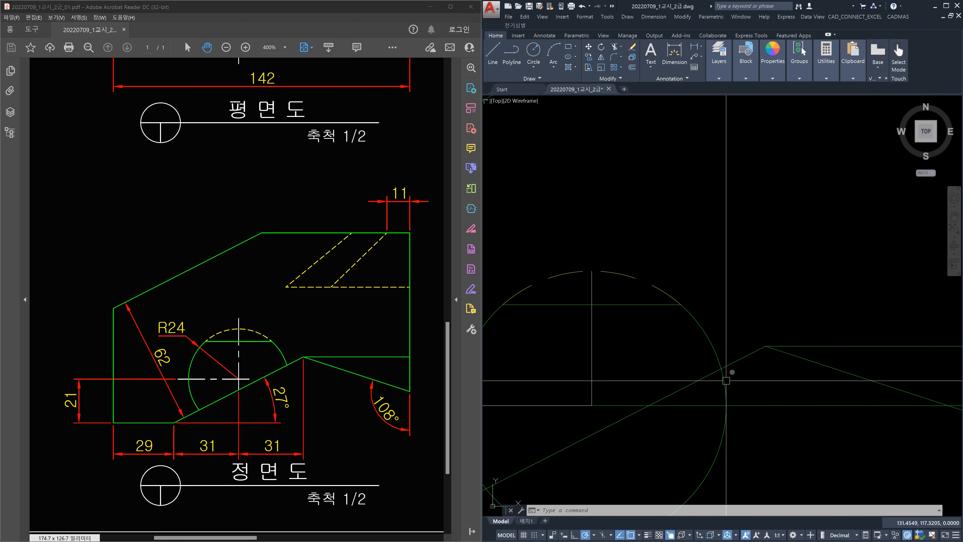
{"action": "left_click", "coordinate": [740, 359]}
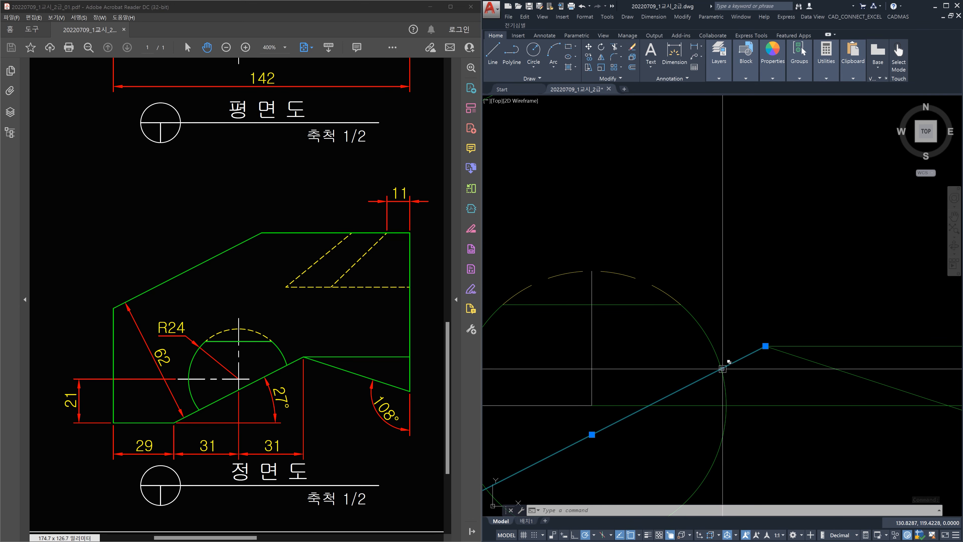
{"action": "type", "text": "L"}
{"action": "key", "text": "Return"}
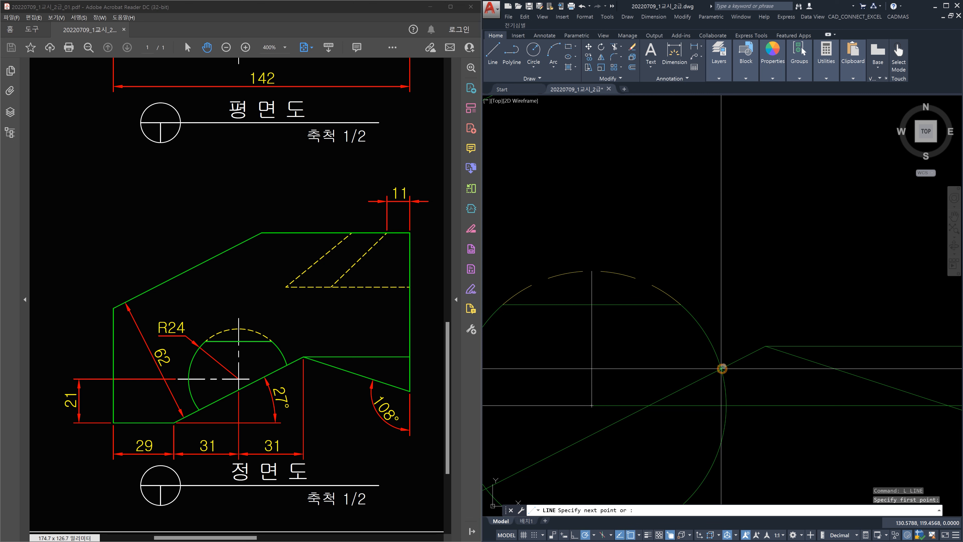
{"action": "scroll", "coordinate": [743, 258], "scroll_direction": "down", "scroll_amount": 1}
{"action": "middle_click_drag", "start_coordinate": [740, 222], "coordinate": [736, 386]}
{"action": "scroll", "coordinate": [737, 279], "scroll_direction": "down", "scroll_amount": 1}
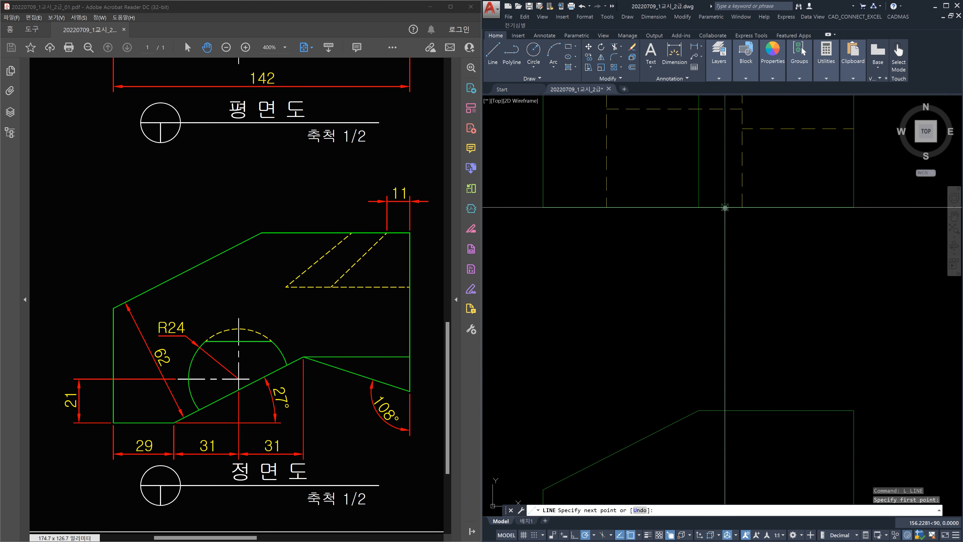
{"action": "middle_click_drag", "start_coordinate": [731, 188], "coordinate": [726, 280]}
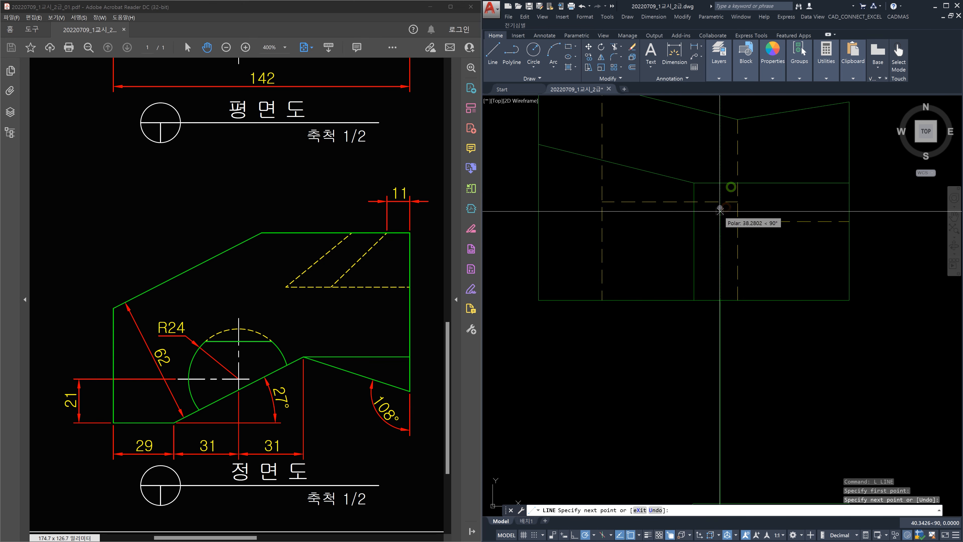
{"action": "key", "text": "Escape"}
Delete the part of the new vertical projection line between the front view and the top view
{"action": "left_click", "coordinate": [753, 374]}
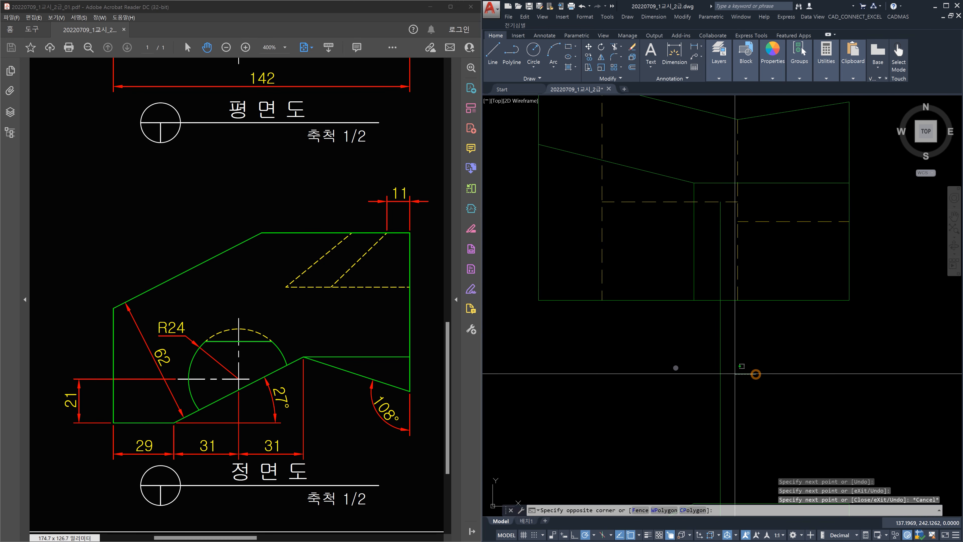
{"action": "left_click", "coordinate": [640, 363]}
{"action": "key", "text": "Delete"}
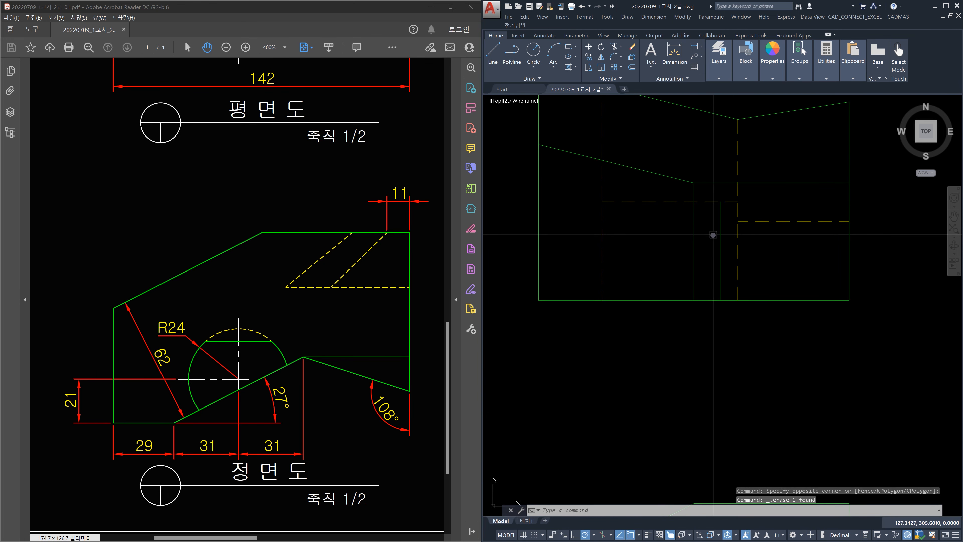
Match the new vertical line inside the top view to the properties of the dashed horizontal line it meets
{"action": "type", "text": "ma"}
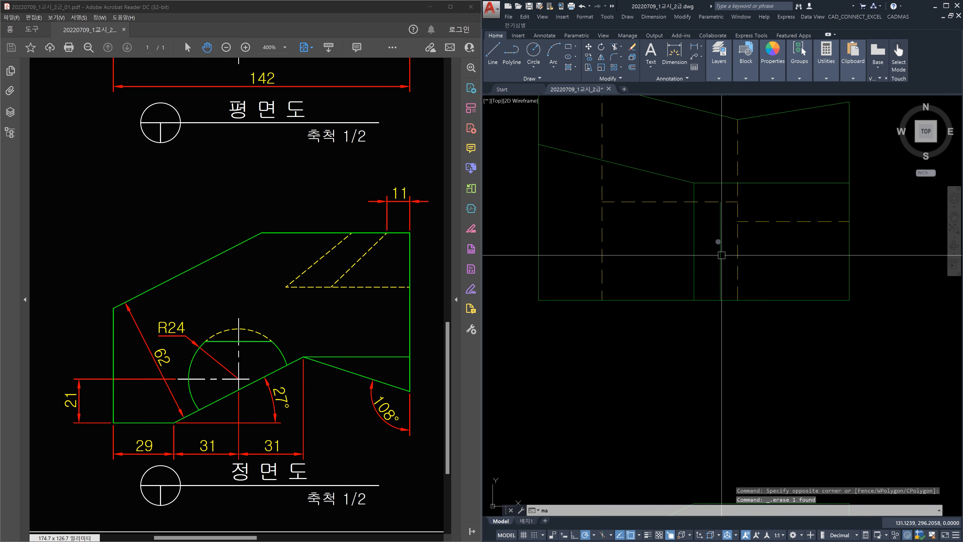
{"action": "key", "text": "Return"}
{"action": "left_click", "coordinate": [712, 202]}
{"action": "left_click", "coordinate": [720, 222]}
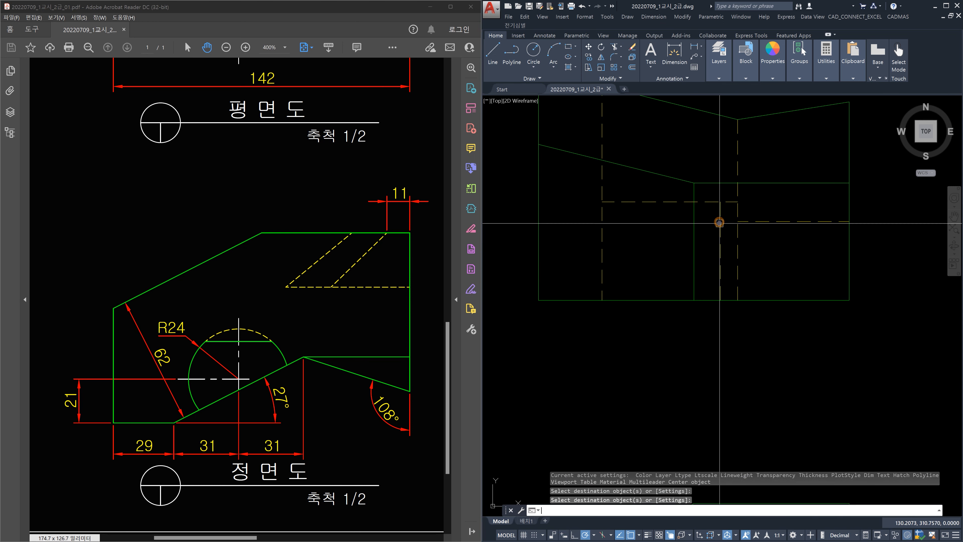
{"action": "key", "text": "Return"}
Trim the top view's left dashed horizontal where it extends past the new dashed vertical, using that vertical as cutting edge
{"action": "type", "text": "tr"}
{"action": "key", "text": "Return"}
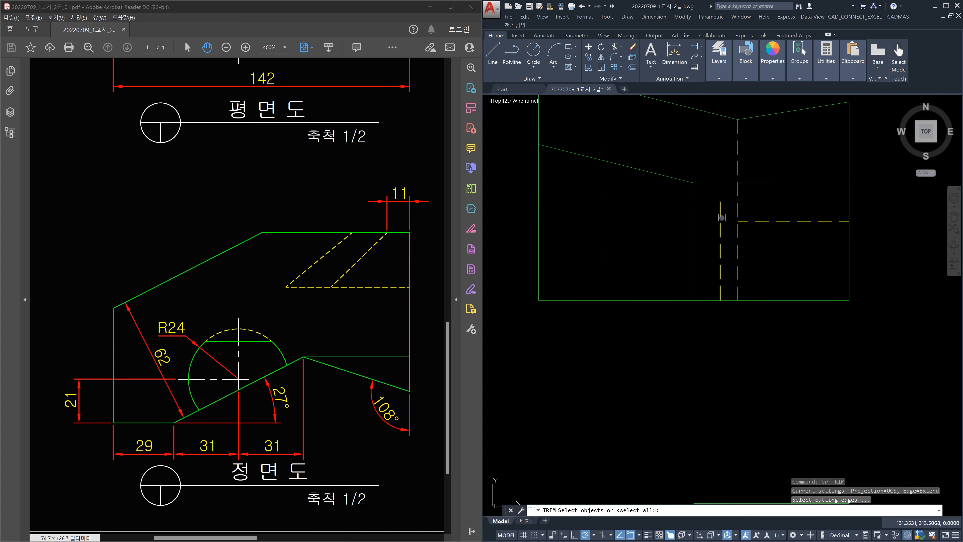
{"action": "left_click", "coordinate": [721, 215]}
{"action": "key", "text": "Return"}
{"action": "key", "text": "Escape"}
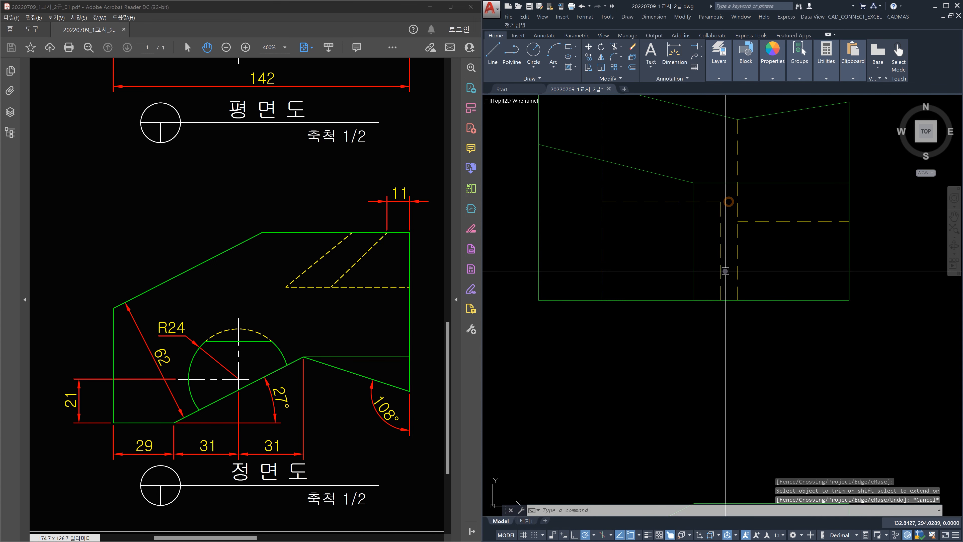
Project a vertical line from the top of the front view's R24 arc to the top view's lower edge and on to the left dashed horizontal
{"action": "scroll", "coordinate": [726, 273], "scroll_direction": "down", "scroll_amount": 4}
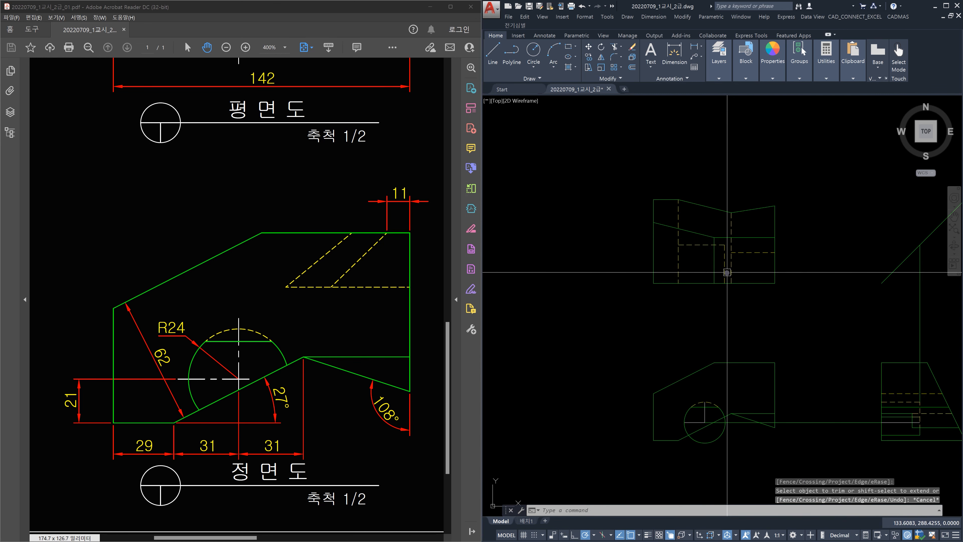
{"action": "scroll", "coordinate": [713, 368], "scroll_direction": "up", "scroll_amount": 3}
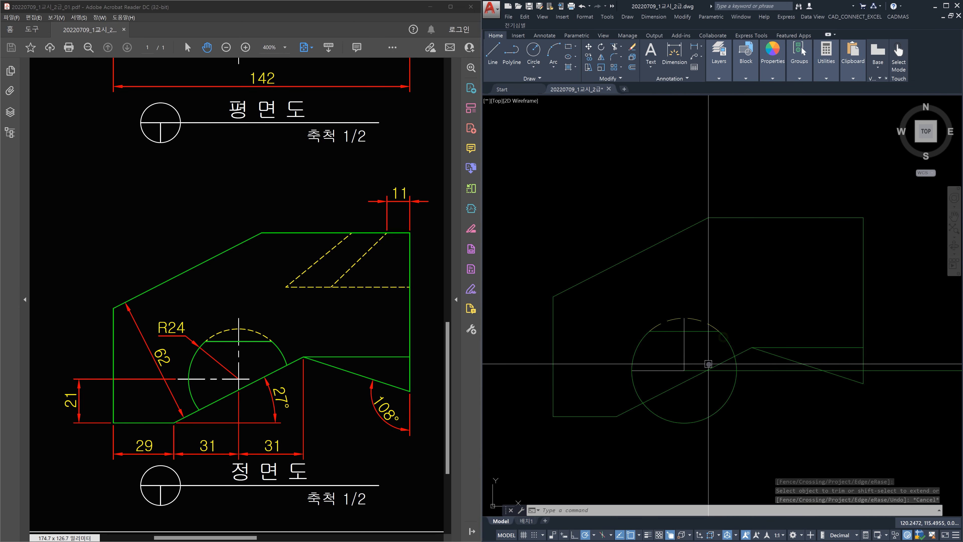
{"action": "middle_click_drag", "start_coordinate": [699, 337], "coordinate": [719, 374]}
{"action": "type", "text": "l"}
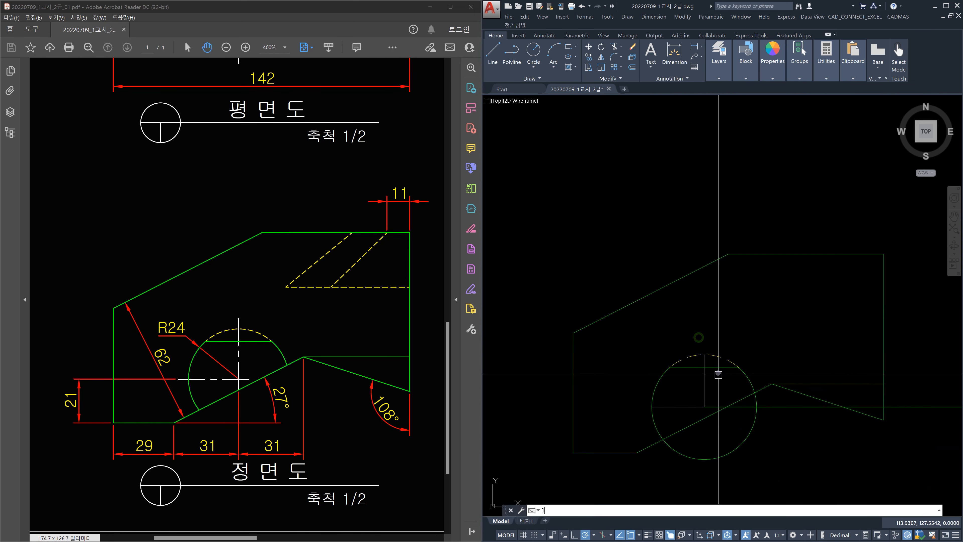
{"action": "key", "text": "Return"}
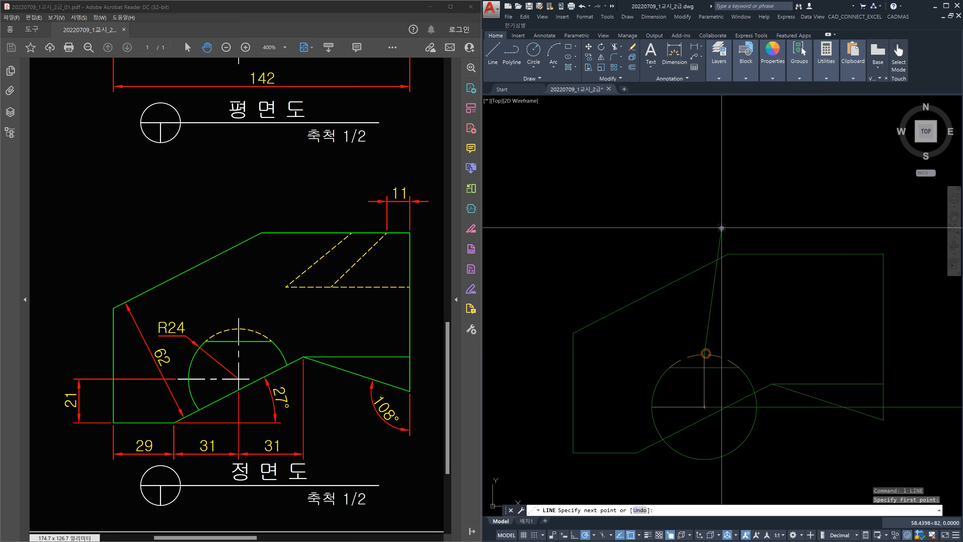
{"action": "middle_click_drag", "start_coordinate": [721, 226], "coordinate": [718, 365]}
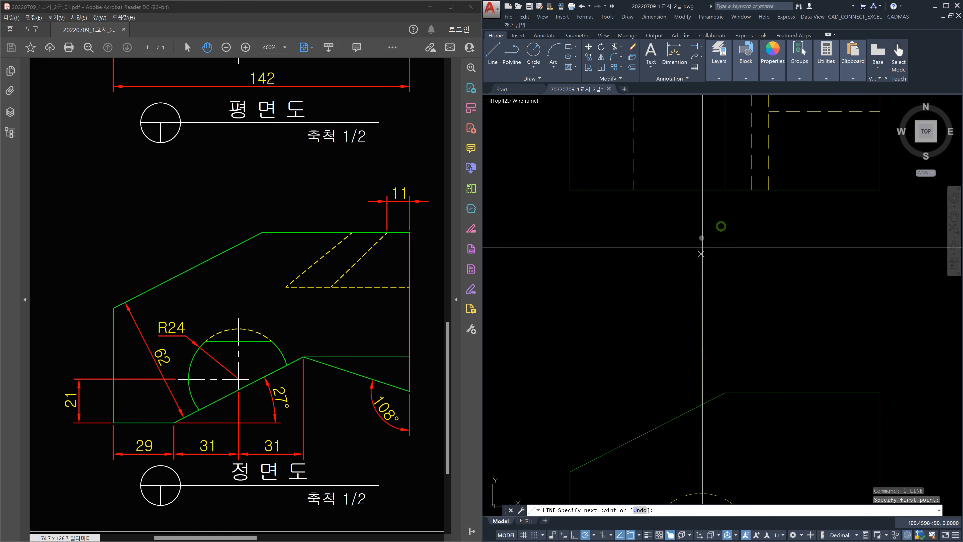
{"action": "left_click", "coordinate": [698, 190]}
{"action": "middle_click_drag", "start_coordinate": [697, 190], "coordinate": [693, 298]}
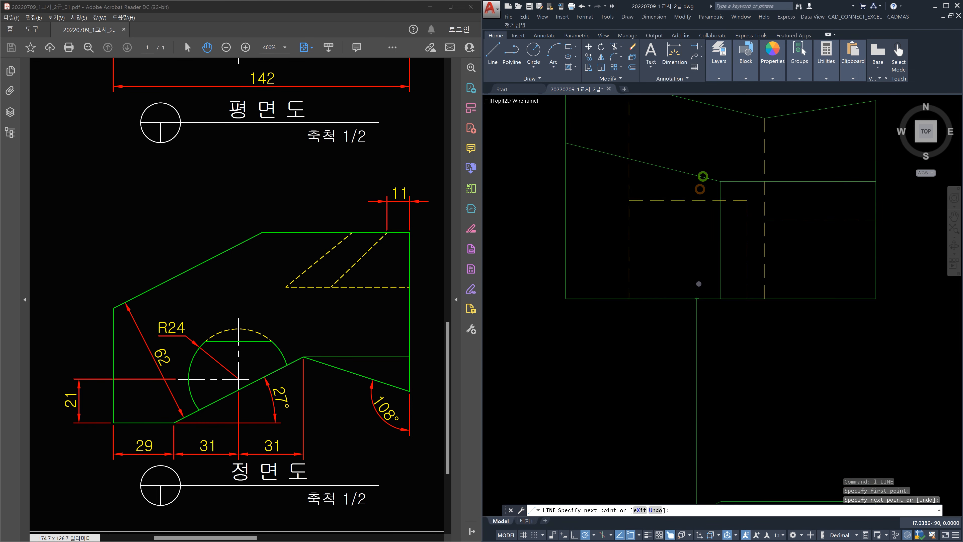
{"action": "left_click", "coordinate": [697, 200]}
{"action": "key", "text": "Escape"}
Match the new vertical line inside the top view to the properties of the circle's vertical centre line in the front view
{"action": "middle_click_drag", "start_coordinate": [710, 297], "coordinate": [697, 272]}
{"action": "type", "text": "ma"}
{"action": "key", "text": "Return"}
{"action": "scroll", "coordinate": [697, 271], "scroll_direction": "down", "scroll_amount": 3}
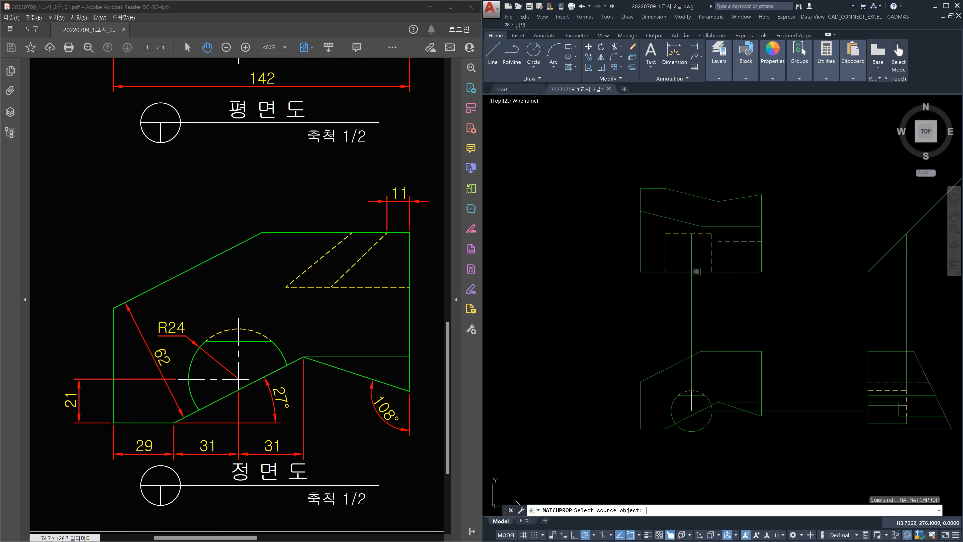
{"action": "scroll", "coordinate": [694, 341], "scroll_direction": "up", "scroll_amount": 4}
{"action": "left_click", "coordinate": [692, 351]}
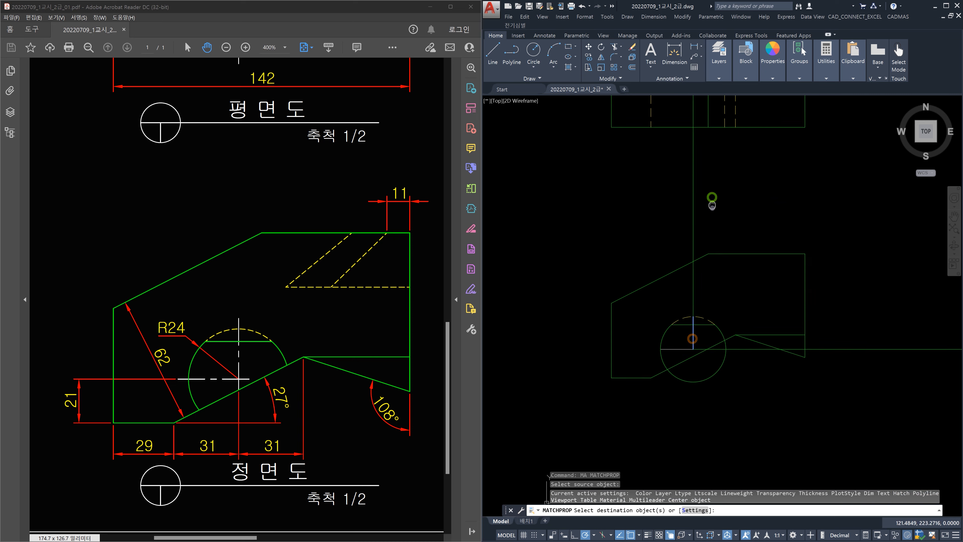
{"action": "middle_click_drag", "start_coordinate": [712, 197], "coordinate": [701, 304]}
{"action": "key", "text": "Escape"}
{"action": "left_click", "coordinate": [682, 275]}
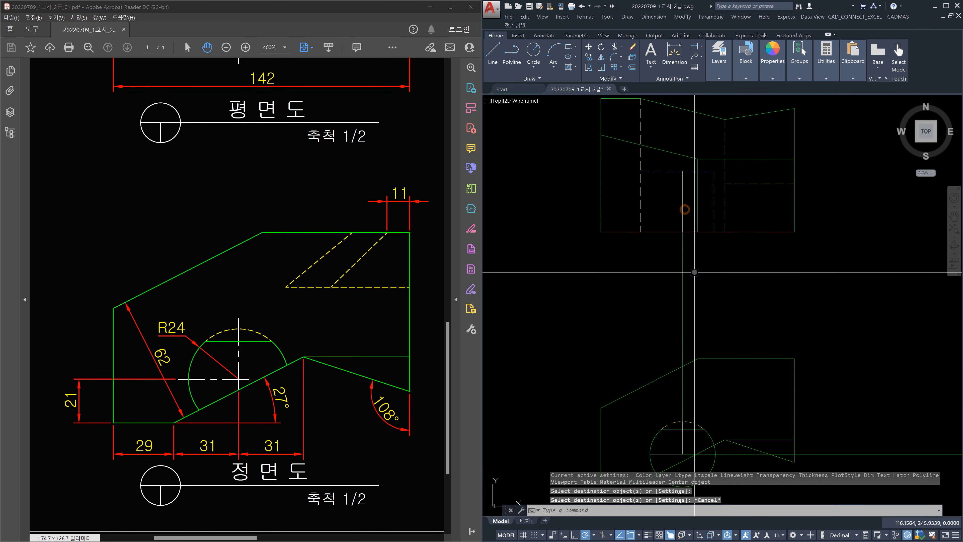
{"action": "left_click", "coordinate": [663, 270]}
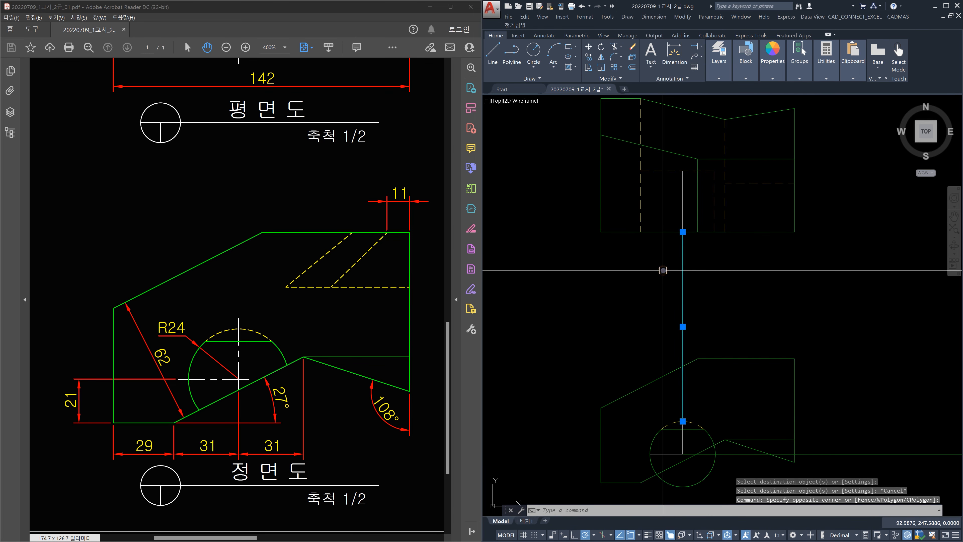
{"action": "key", "text": "Escape"}
{"action": "key", "text": "Escape"}
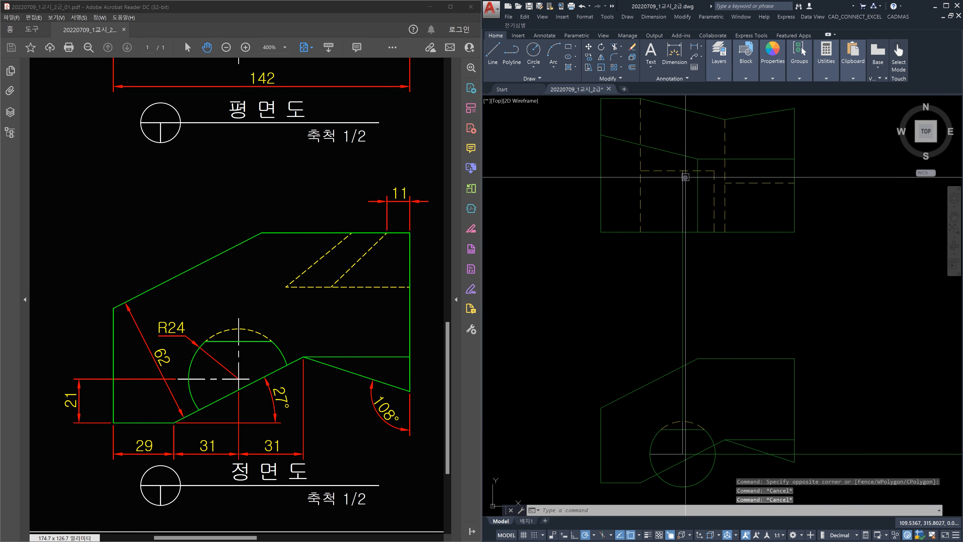
{"action": "left_click", "coordinate": [682, 283]}
{"action": "left_click", "coordinate": [655, 281]}
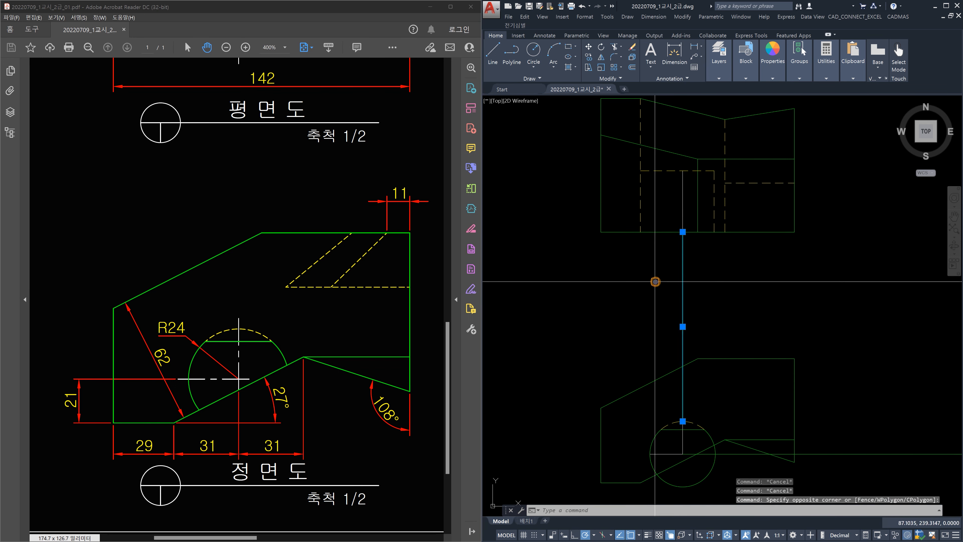
{"action": "key", "text": "Escape"}
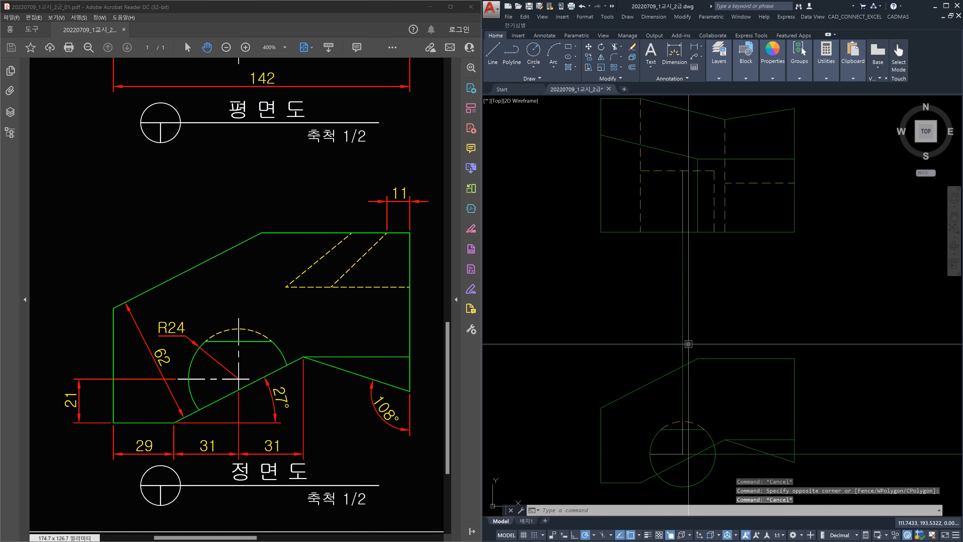
Project the circle's left quadrant up to the hidden horizontal line in the plan view and erase the segment between the two views
{"action": "scroll", "coordinate": [667, 353], "scroll_direction": "up", "scroll_amount": 4}
{"action": "middle_click_drag", "start_coordinate": [662, 359], "coordinate": [666, 330]}
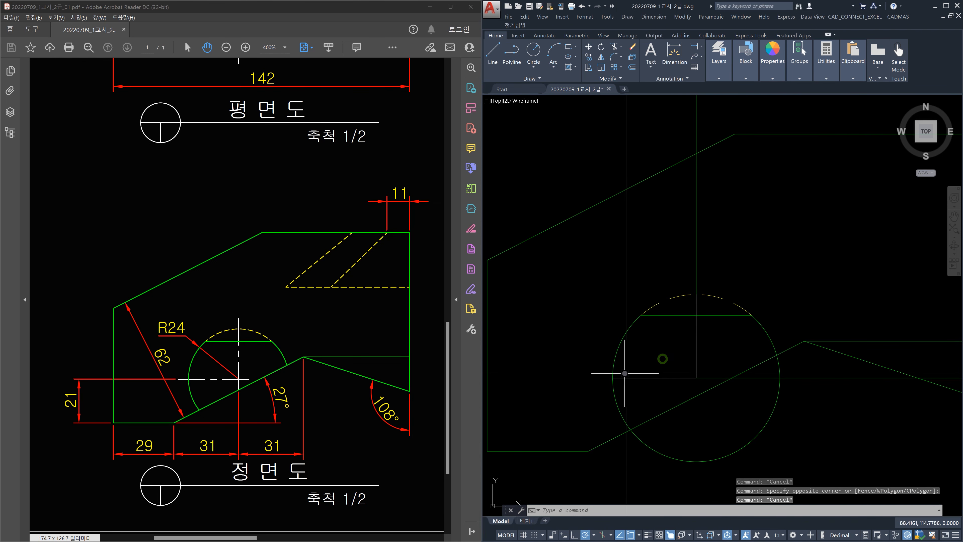
{"action": "type", "text": "l"}
{"action": "key", "text": "Return"}
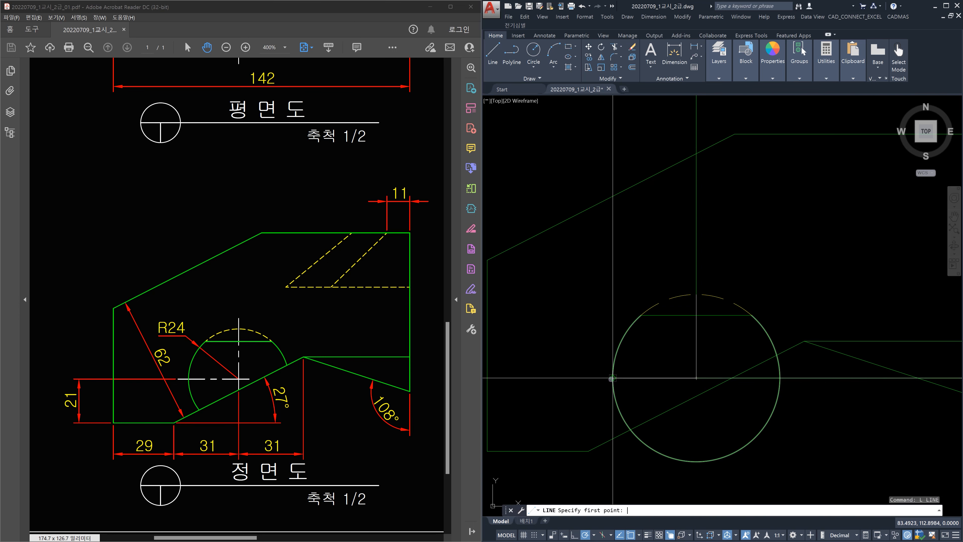
{"action": "left_click", "coordinate": [612, 378]}
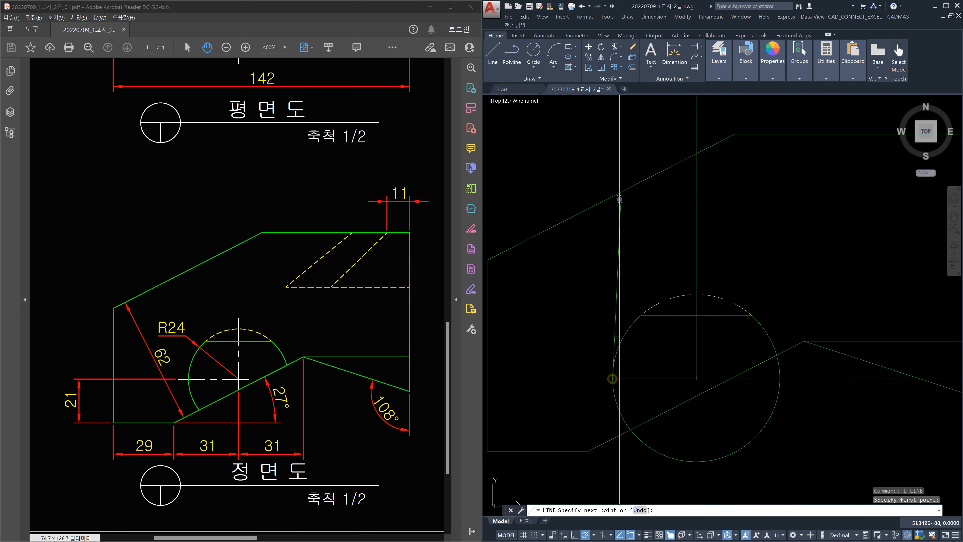
{"action": "scroll", "coordinate": [618, 193], "scroll_direction": "down", "scroll_amount": 1}
{"action": "middle_click_drag", "start_coordinate": [617, 163], "coordinate": [609, 361]}
{"action": "scroll", "coordinate": [610, 303], "scroll_direction": "down", "scroll_amount": 1}
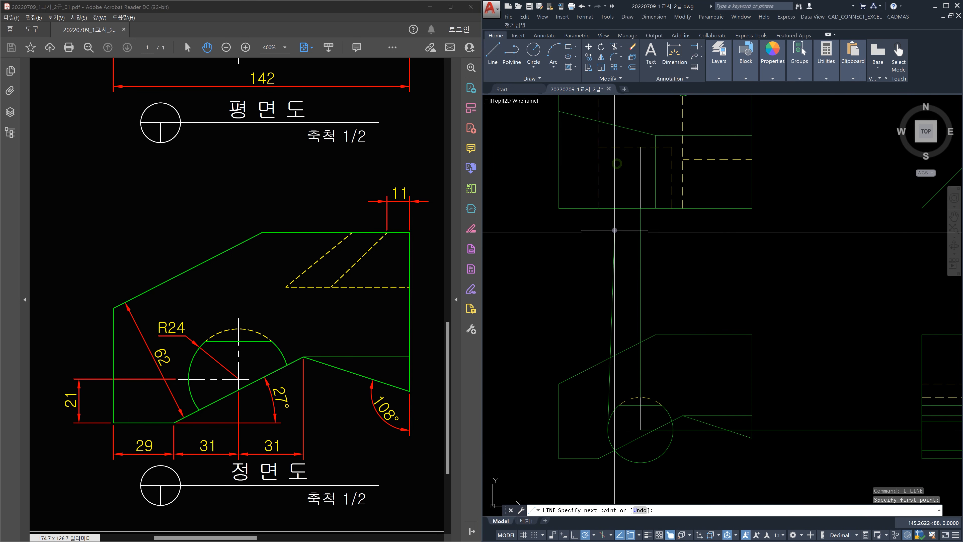
{"action": "left_click", "coordinate": [607, 208]}
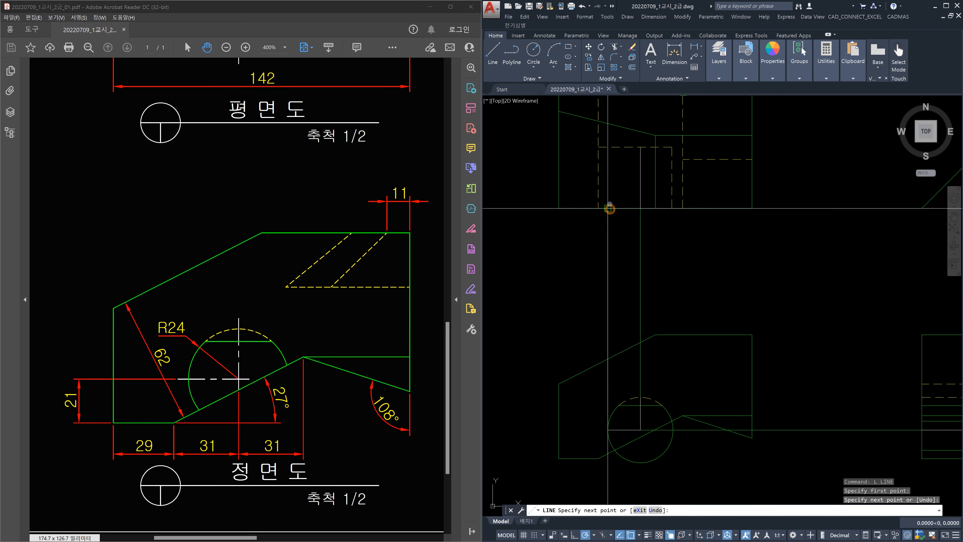
{"action": "left_click", "coordinate": [607, 147]}
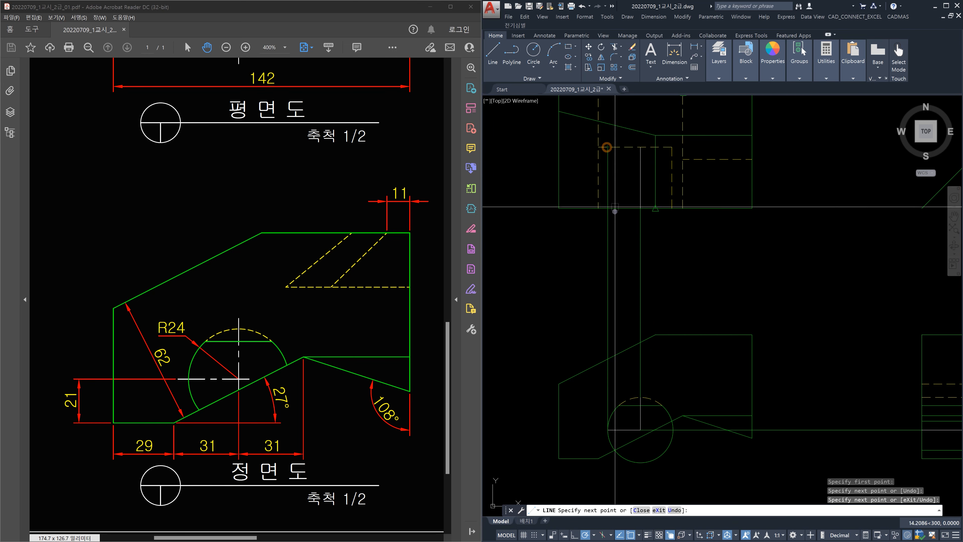
{"action": "key", "text": "Escape"}
{"action": "left_click", "coordinate": [568, 246]}
{"action": "key", "text": "Delete"}
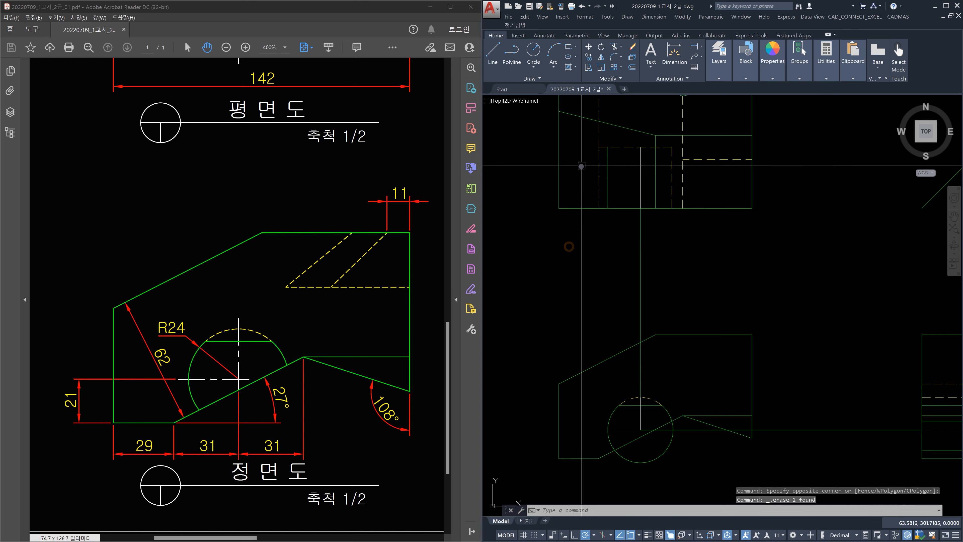
Match the new vertical line in the plan view to the properties of the dashed horizontal hidden line
{"action": "scroll", "coordinate": [582, 161], "scroll_direction": "up", "scroll_amount": 3}
{"action": "middle_click_drag", "start_coordinate": [625, 155], "coordinate": [618, 218]}
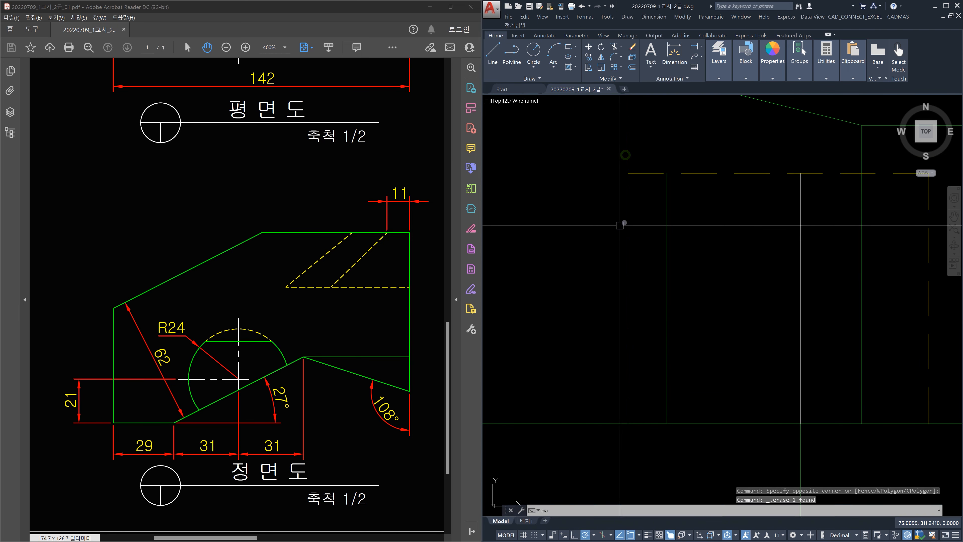
{"action": "type", "text": "ma"}
{"action": "key", "text": "Return"}
{"action": "left_click", "coordinate": [688, 175]}
{"action": "left_click", "coordinate": [671, 198]}
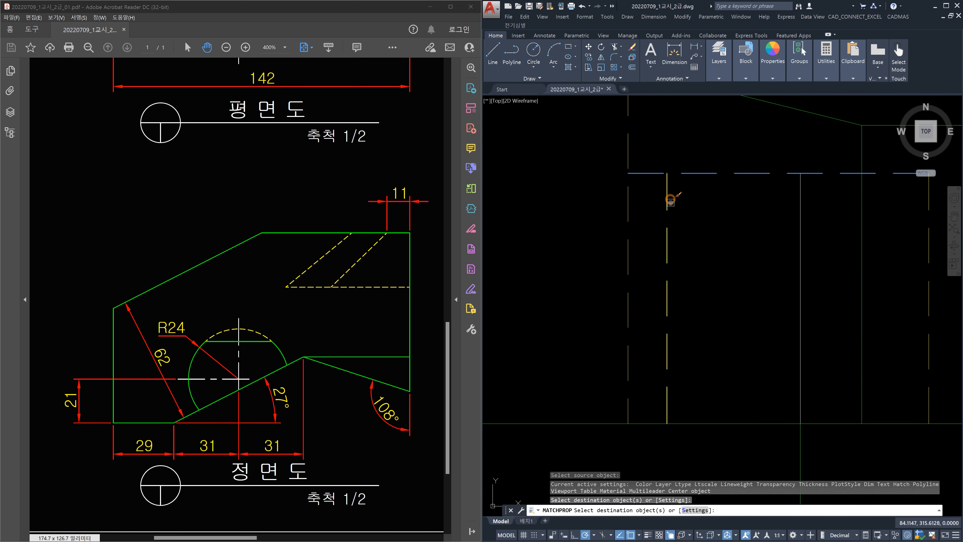
{"action": "key", "text": "Return"}
Trim the dashed horizontal line in the plan view where it extends left of the new hidden vertical line
{"action": "type", "text": "tr"}
{"action": "key", "text": "Return"}
{"action": "left_click", "coordinate": [676, 203]}
{"action": "left_click", "coordinate": [660, 188]}
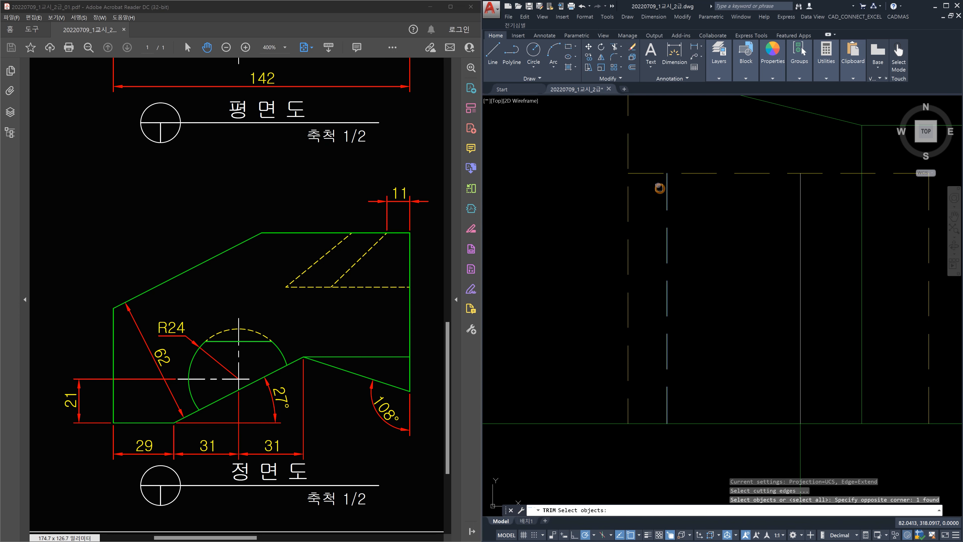
{"action": "key", "text": "Return"}
{"action": "left_click", "coordinate": [658, 183]}
{"action": "left_click", "coordinate": [653, 161]}
{"action": "key", "text": "Escape"}
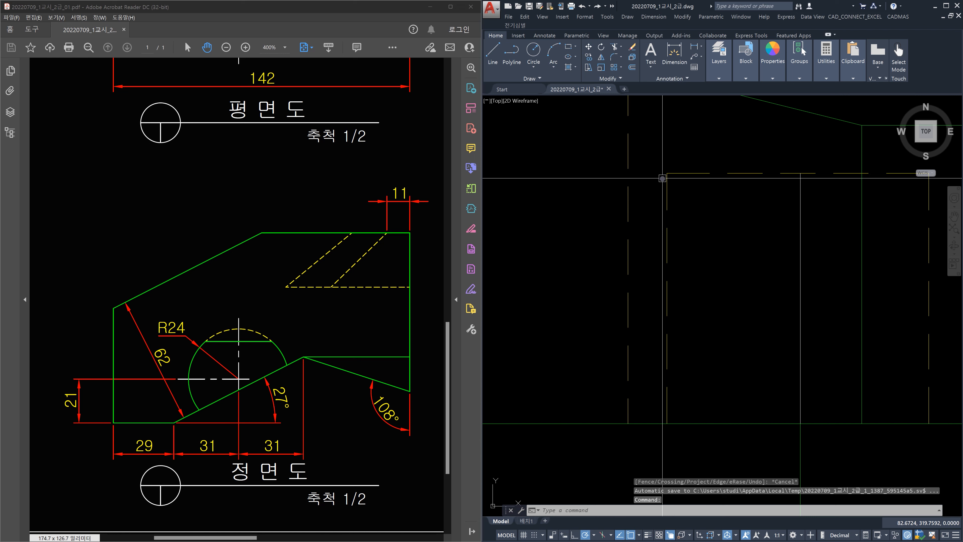
Draw vertical lines from the lower intersection of the circle and sloped edge up to the plan view's base, then to its dashed horizontal line
{"action": "scroll", "coordinate": [662, 178], "scroll_direction": "down", "scroll_amount": 7}
{"action": "middle_click_drag", "start_coordinate": [659, 379], "coordinate": [658, 285]}
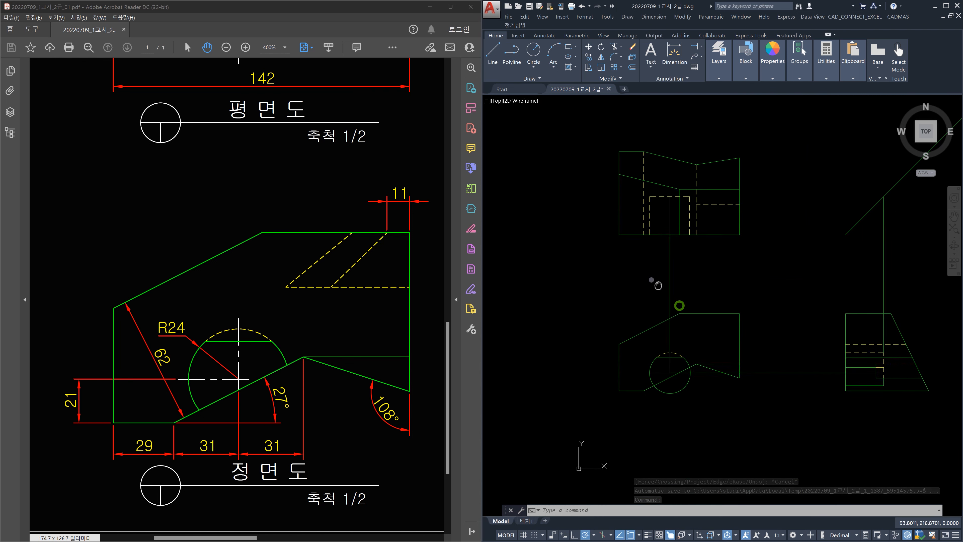
{"action": "scroll", "coordinate": [659, 398], "scroll_direction": "up", "scroll_amount": 4}
{"action": "left_click", "coordinate": [668, 352]}
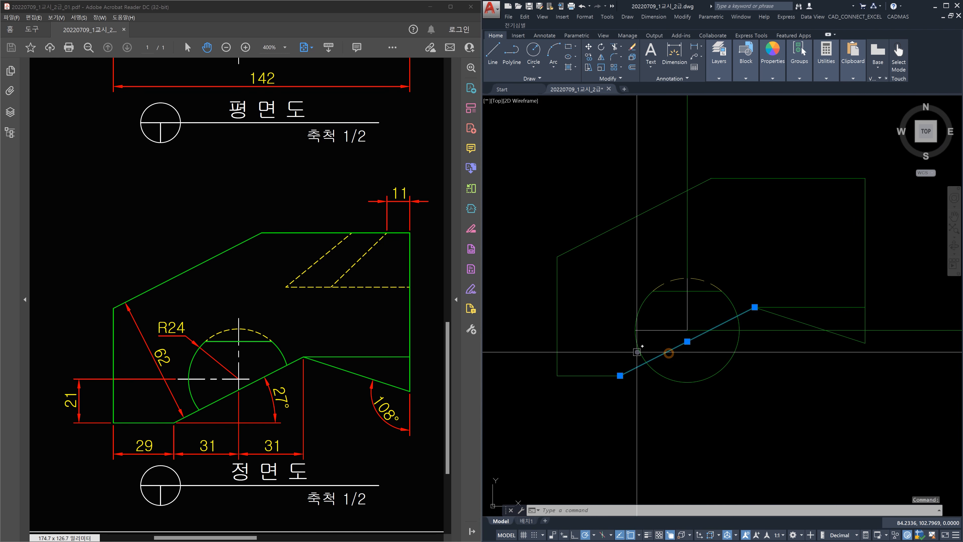
{"action": "left_click", "coordinate": [639, 356]}
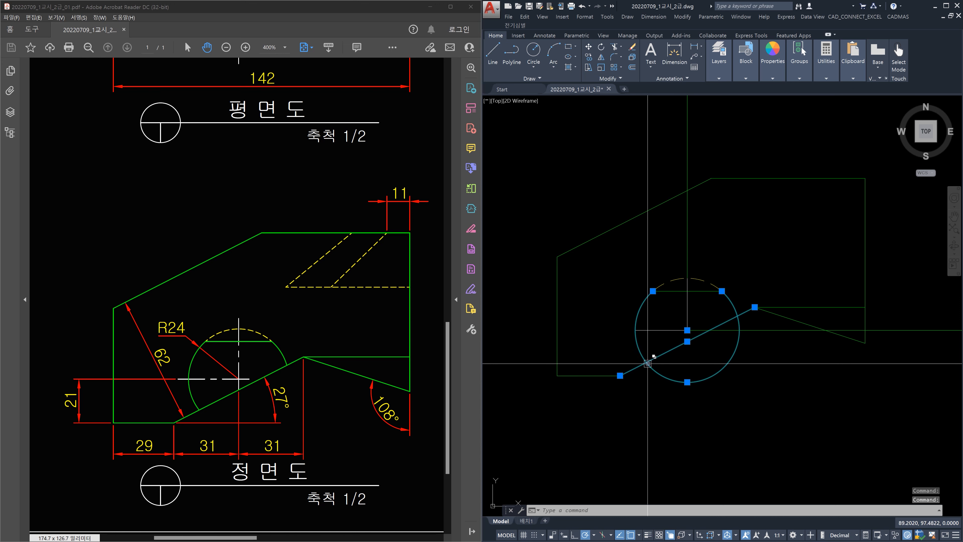
{"action": "type", "text": "l"}
{"action": "key", "text": "Return"}
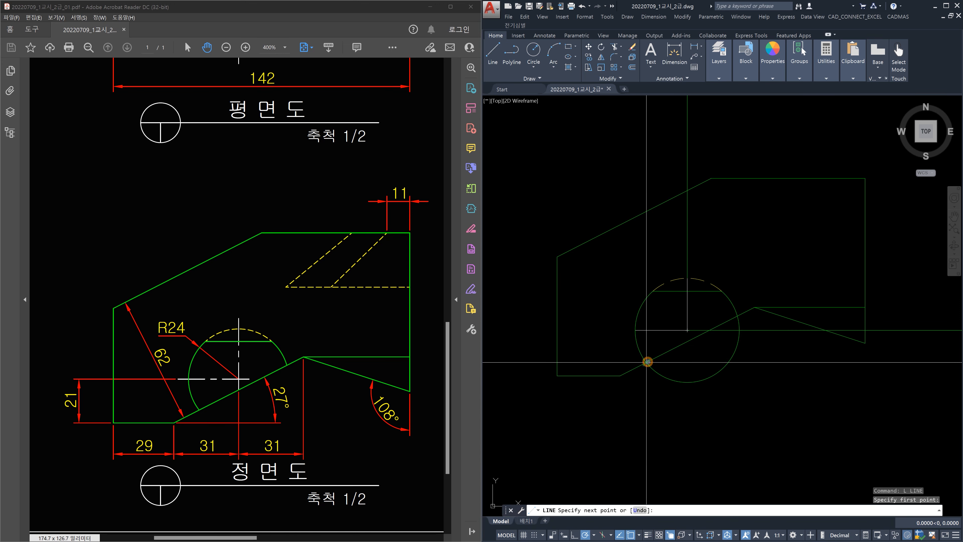
{"action": "middle_click_drag", "start_coordinate": [649, 231], "coordinate": [632, 420]}
{"action": "scroll", "coordinate": [638, 303], "scroll_direction": "down", "scroll_amount": 1}
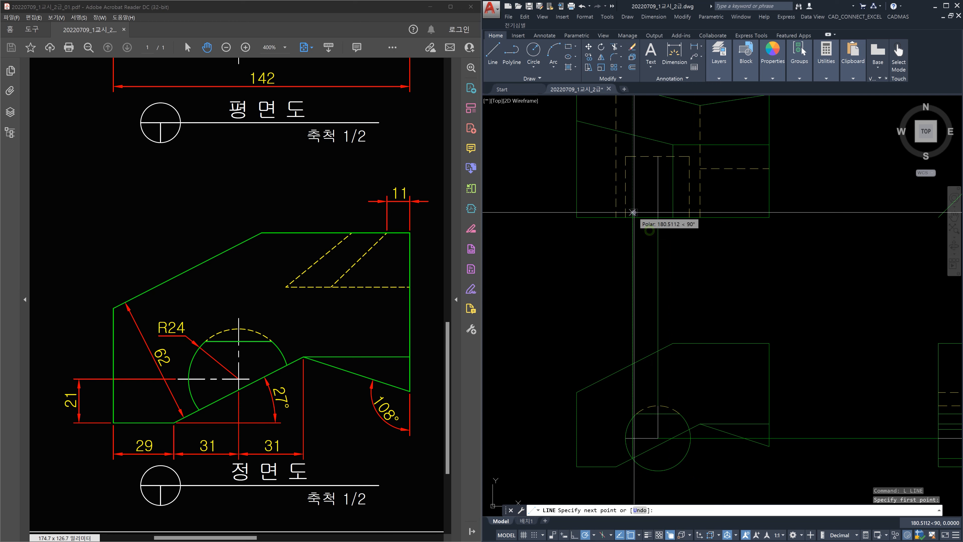
{"action": "scroll", "coordinate": [632, 212], "scroll_direction": "up", "scroll_amount": 4}
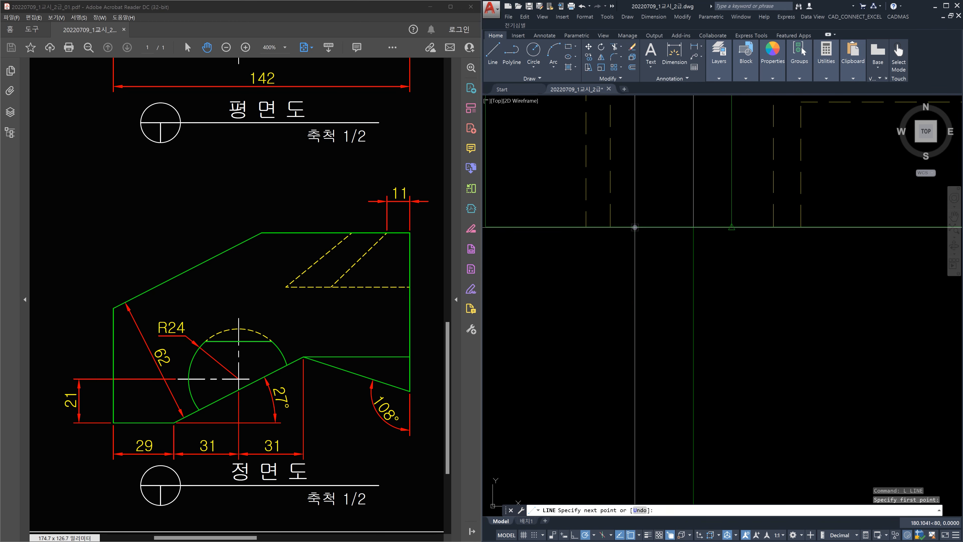
{"action": "left_click", "coordinate": [628, 226]}
{"action": "scroll", "coordinate": [641, 198], "scroll_direction": "down", "scroll_amount": 1}
{"action": "middle_click_drag", "start_coordinate": [643, 184], "coordinate": [643, 265]}
{"action": "left_click", "coordinate": [633, 193]}
{"action": "key", "text": "Escape"}
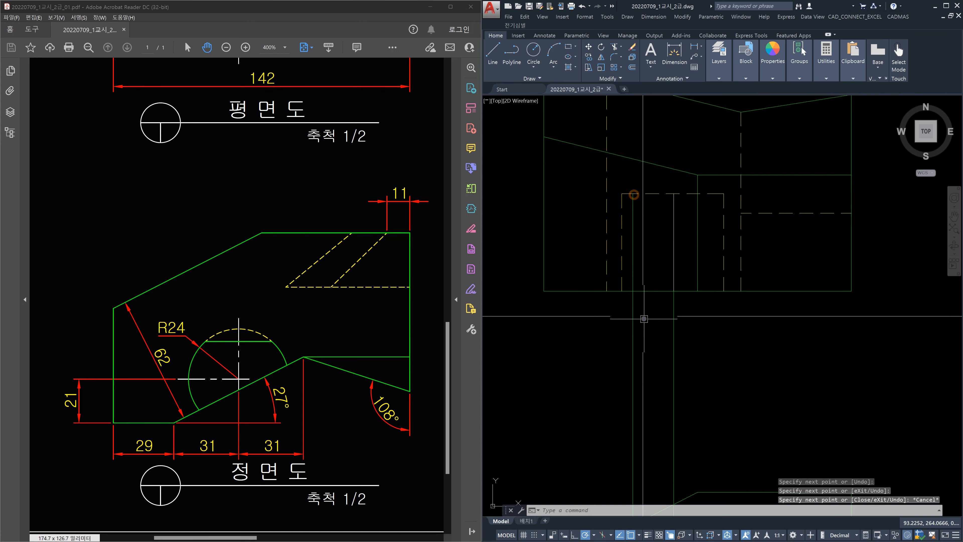
Erase the left projection line segment between the front view and the plan view
{"action": "left_click", "coordinate": [644, 319]}
{"action": "left_click", "coordinate": [606, 319]}
{"action": "key", "text": "Delete"}
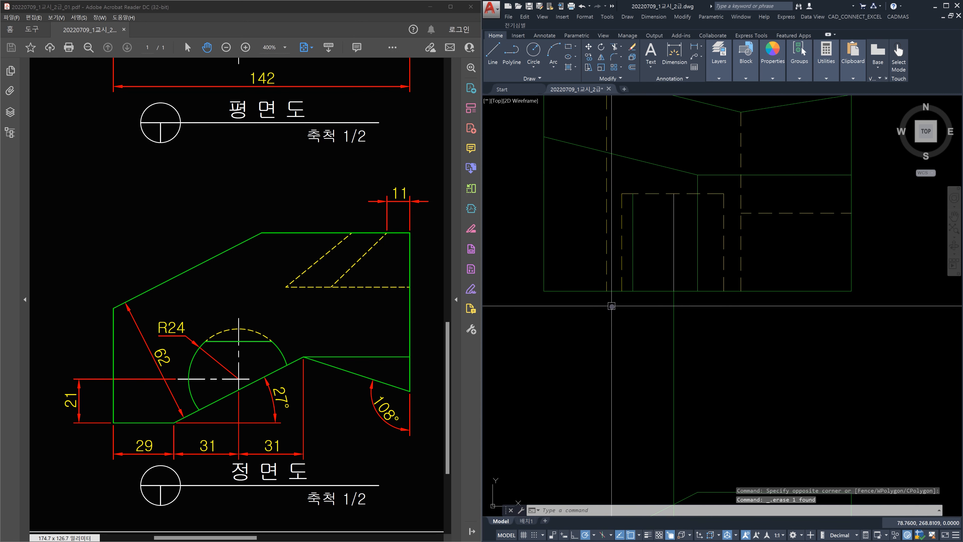
Match the newly projected vertical line in the plan view to the adjacent dashed hidden line's properties
{"action": "type", "text": "ma"}
{"action": "key", "text": "Return"}
{"action": "left_click", "coordinate": [622, 270]}
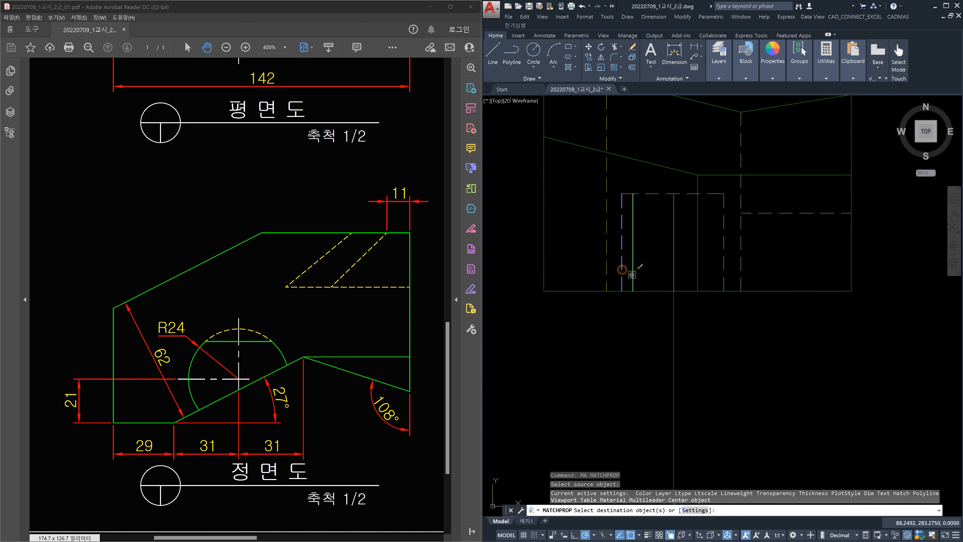
{"action": "left_click", "coordinate": [632, 271]}
{"action": "key", "text": "Escape"}
Examine the dashed arc above the circle in the front view and the related horizontal edges in the right side view
{"action": "scroll", "coordinate": [642, 320], "scroll_direction": "down", "scroll_amount": 5}
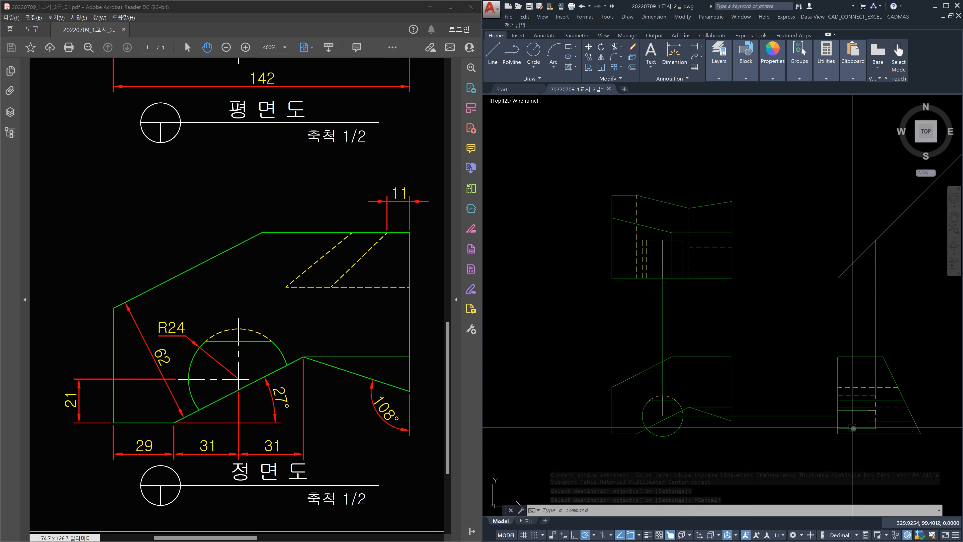
{"action": "scroll", "coordinate": [889, 420], "scroll_direction": "up", "scroll_amount": 5}
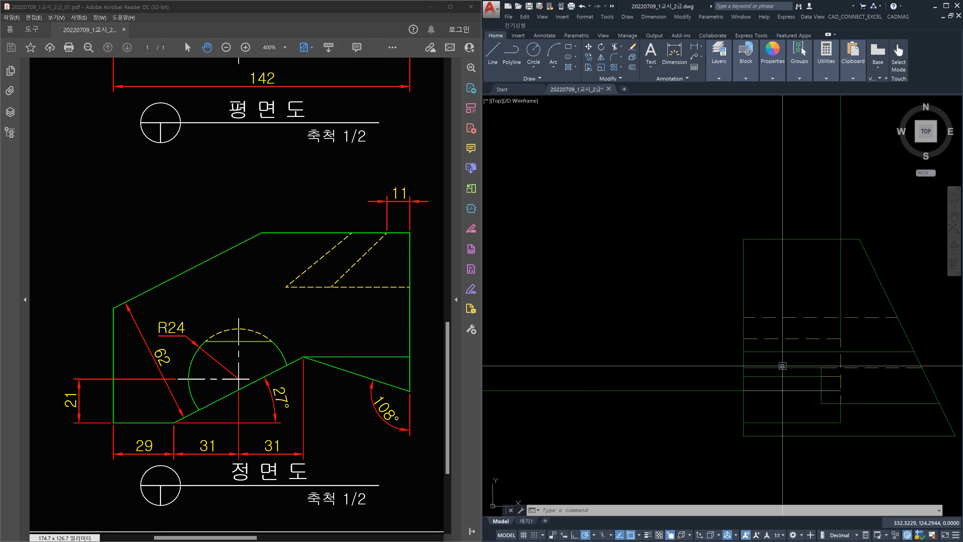
{"action": "scroll", "coordinate": [773, 366], "scroll_direction": "down", "scroll_amount": 2}
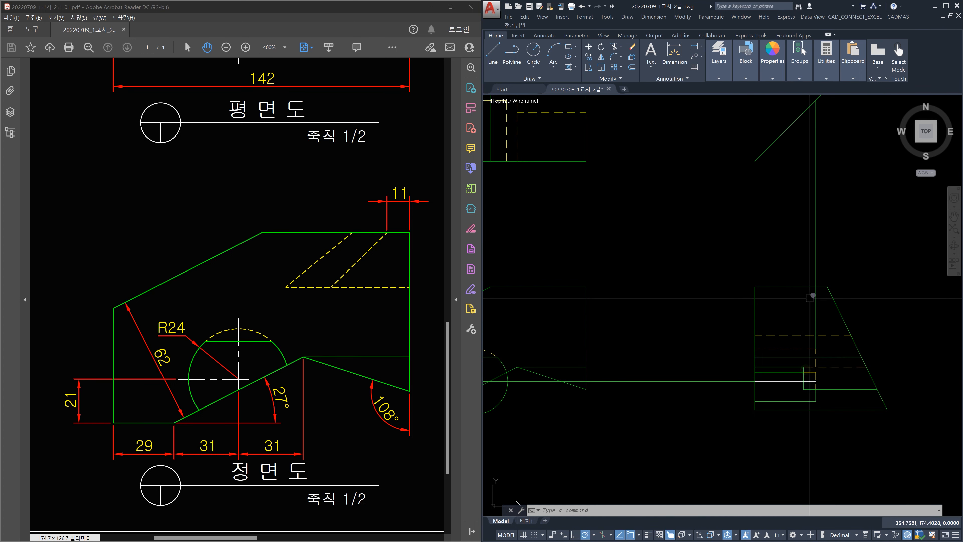
{"action": "middle_click_drag", "start_coordinate": [764, 359], "coordinate": [849, 340]}
{"action": "scroll", "coordinate": [636, 347], "scroll_direction": "up", "scroll_amount": 2}
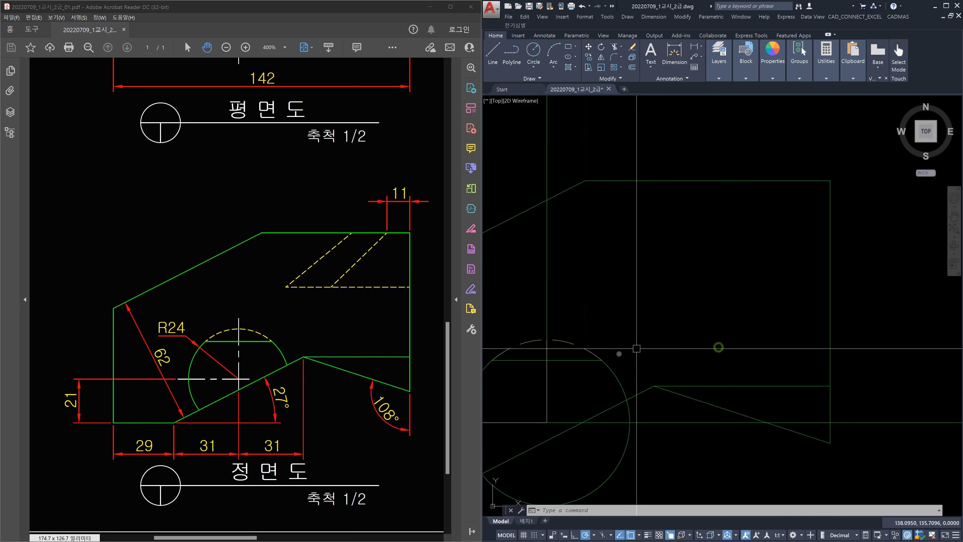
{"action": "middle_click_drag", "start_coordinate": [555, 351], "coordinate": [682, 335]}
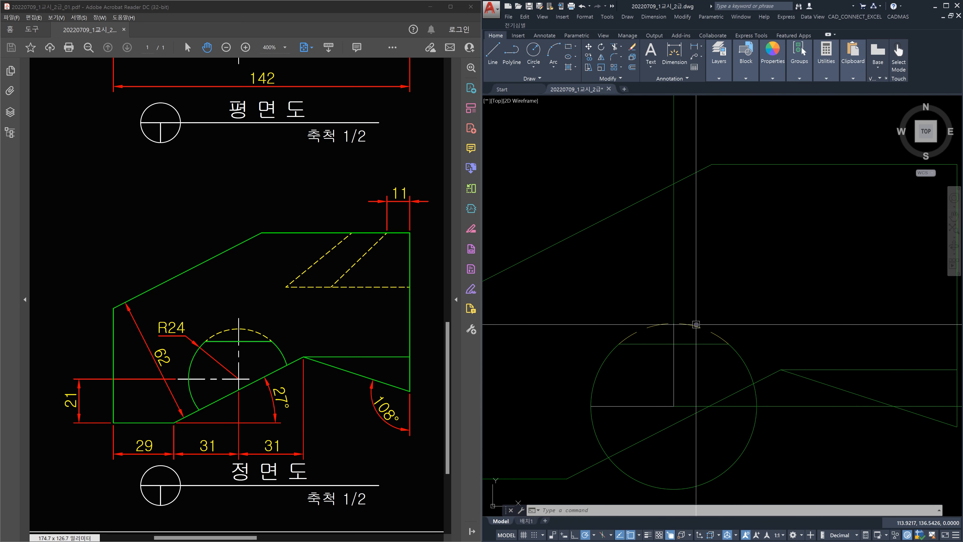
{"action": "left_click", "coordinate": [695, 324]}
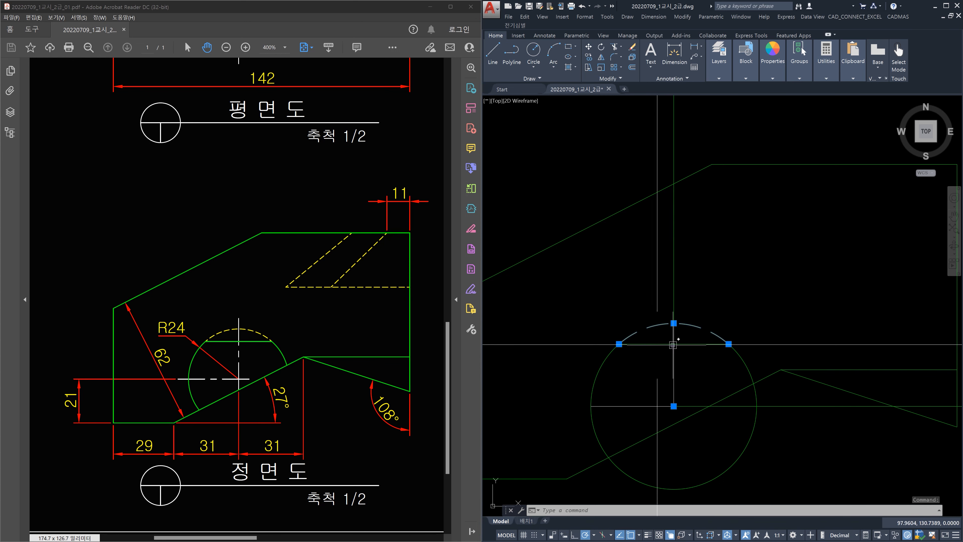
{"action": "scroll", "coordinate": [650, 338], "scroll_direction": "down", "scroll_amount": 3}
{"action": "middle_click_drag", "start_coordinate": [651, 338], "coordinate": [538, 337]}
{"action": "scroll", "coordinate": [821, 331], "scroll_direction": "up", "scroll_amount": 5}
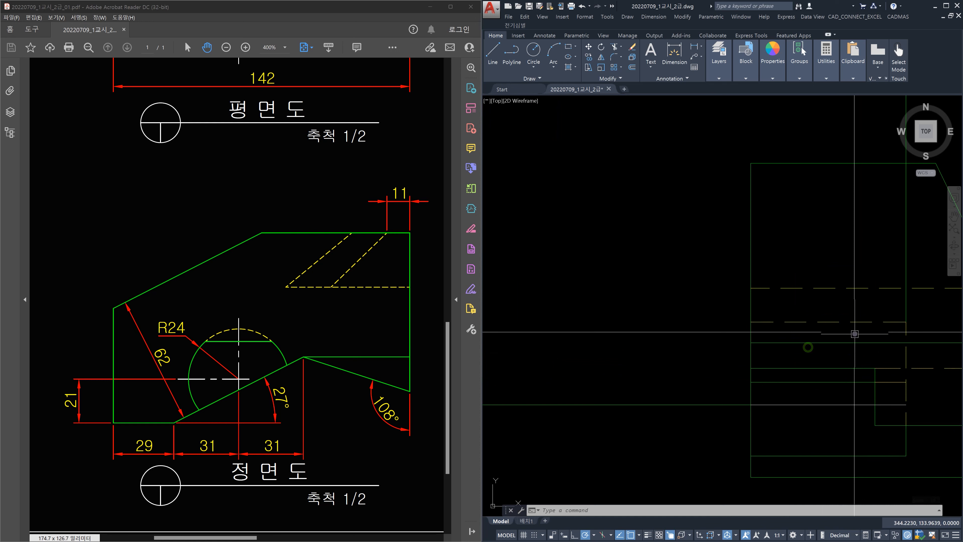
{"action": "left_click", "coordinate": [855, 342]}
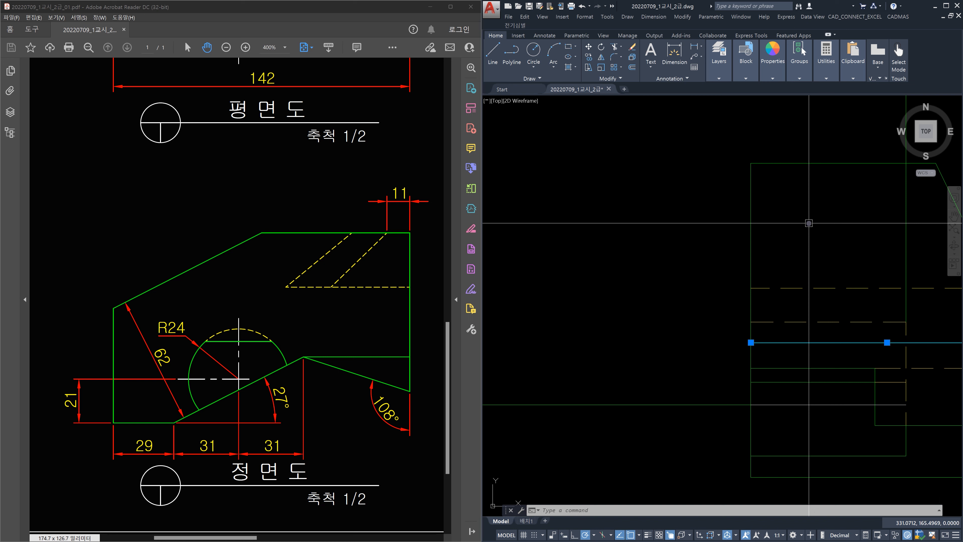
{"action": "key", "text": "Escape"}
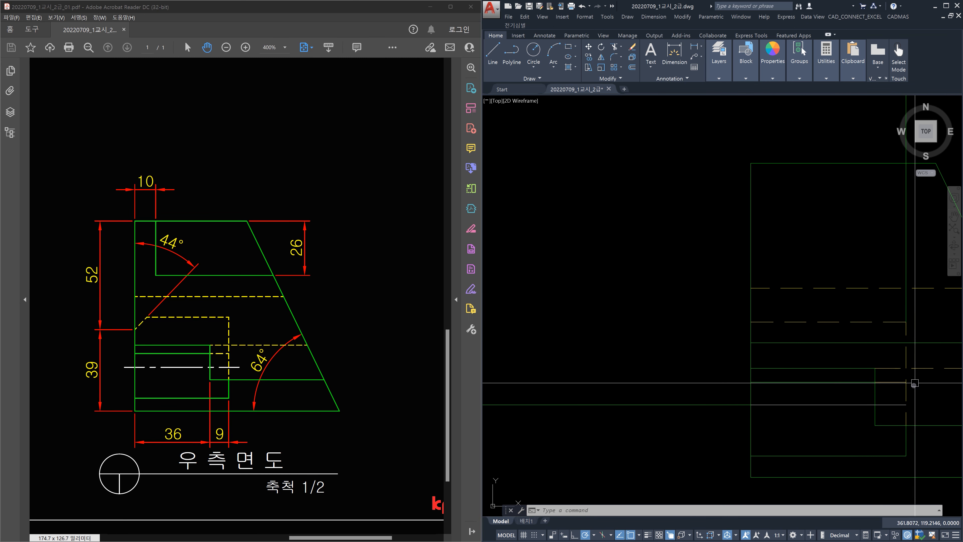
{"action": "scroll", "coordinate": [910, 384], "scroll_direction": "down", "scroll_amount": 4}
{"action": "scroll", "coordinate": [828, 385], "scroll_direction": "up", "scroll_amount": 6}
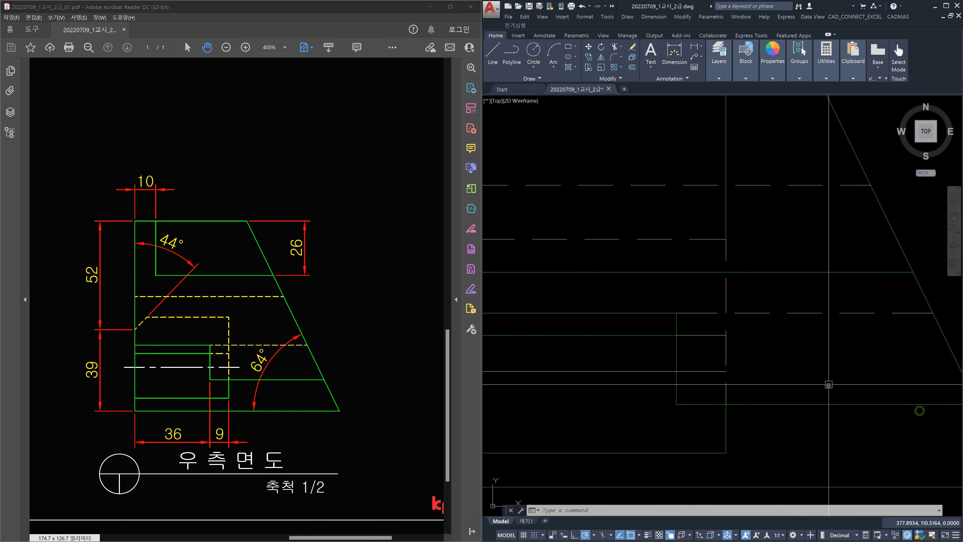
{"action": "scroll", "coordinate": [829, 384], "scroll_direction": "down", "scroll_amount": 2}
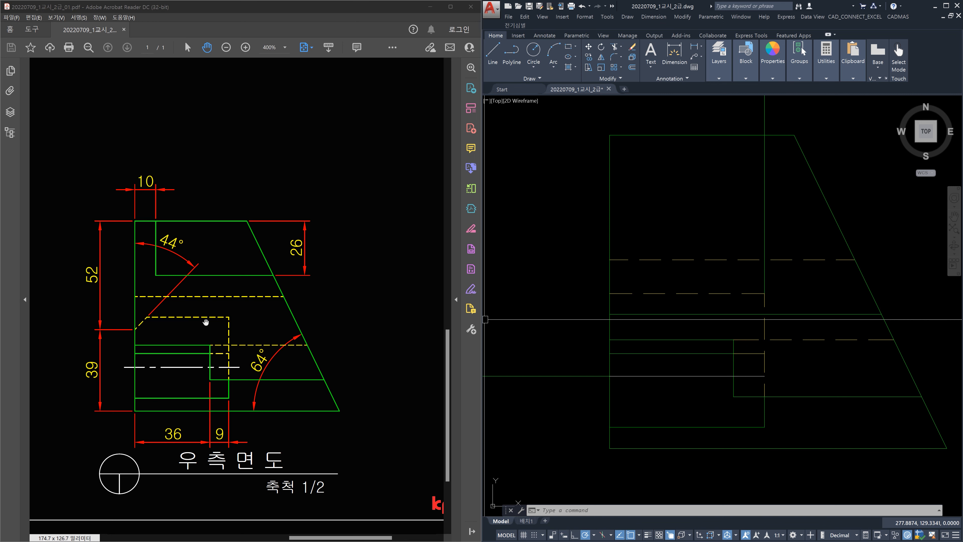
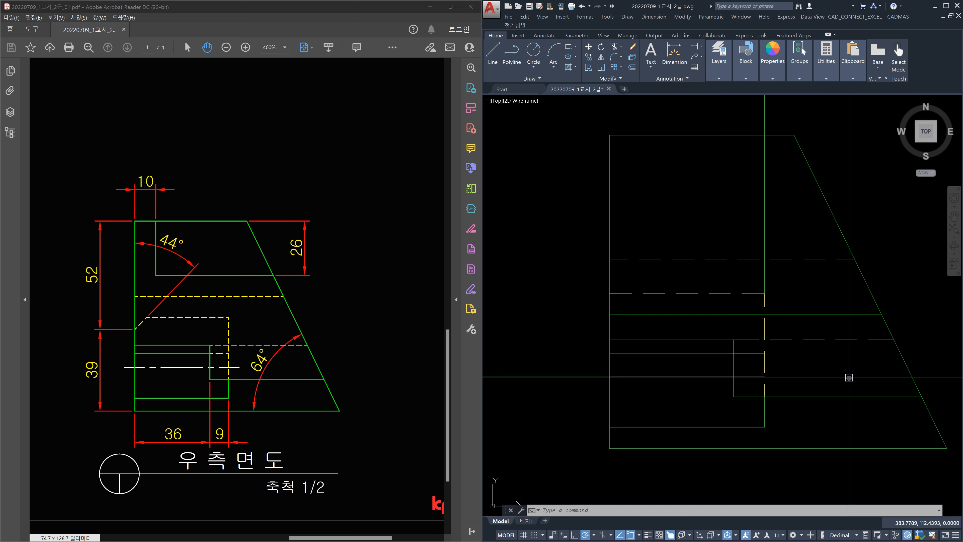
{"action": "scroll", "coordinate": [848, 377], "scroll_direction": "up", "scroll_amount": 2}
{"action": "scroll", "coordinate": [849, 377], "scroll_direction": "down", "scroll_amount": 3}
{"action": "scroll", "coordinate": [849, 378], "scroll_direction": "up", "scroll_amount": 1}
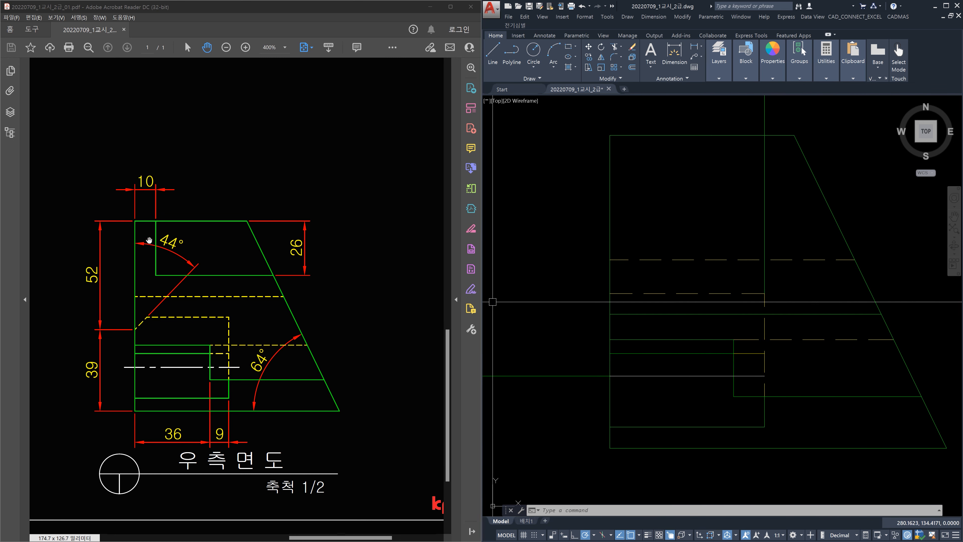
Examine the right side view's left vertical edge and the solid horizontal line meeting it at the 44° slope's start
{"action": "left_click", "coordinate": [620, 207]}
{"action": "left_click", "coordinate": [586, 195]}
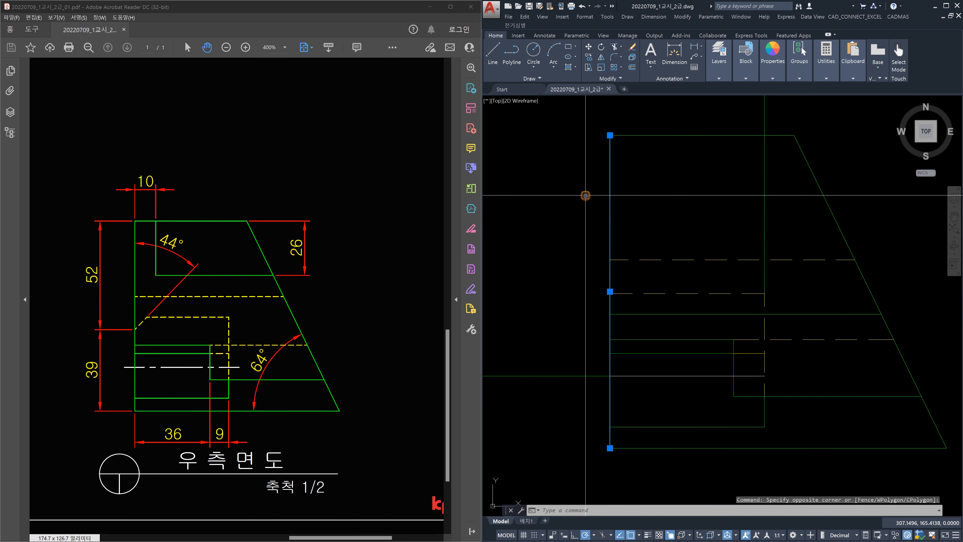
{"action": "left_click", "coordinate": [647, 220]}
{"action": "left_click", "coordinate": [591, 207]}
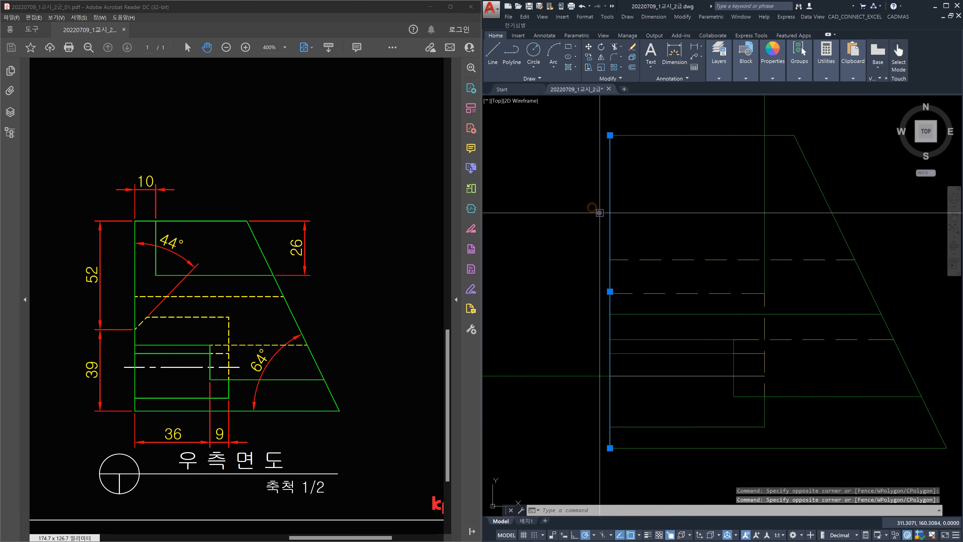
{"action": "key", "text": "Escape"}
{"action": "left_click", "coordinate": [670, 314]}
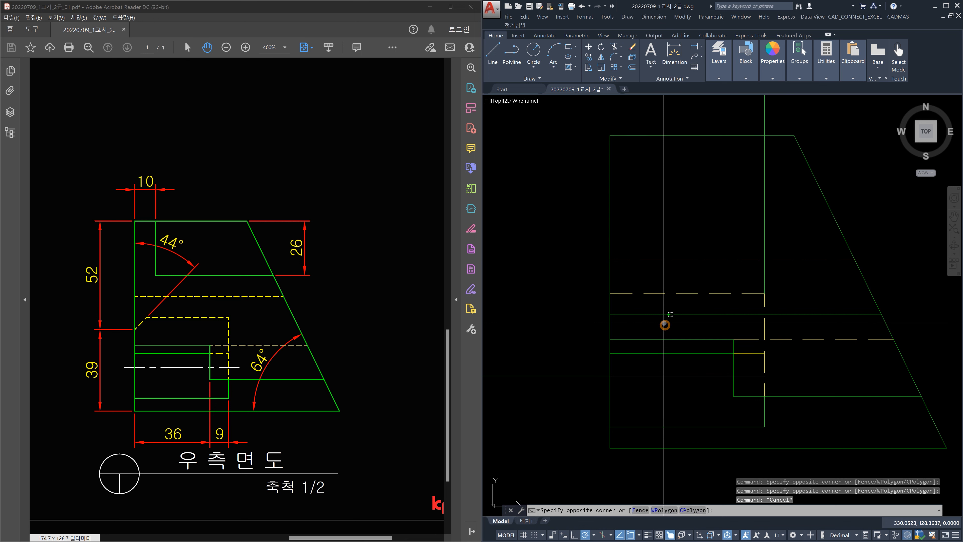
{"action": "left_click", "coordinate": [653, 306]}
{"action": "left_click", "coordinate": [669, 321]}
{"action": "left_click", "coordinate": [661, 307]}
{"action": "left_click", "coordinate": [675, 320]}
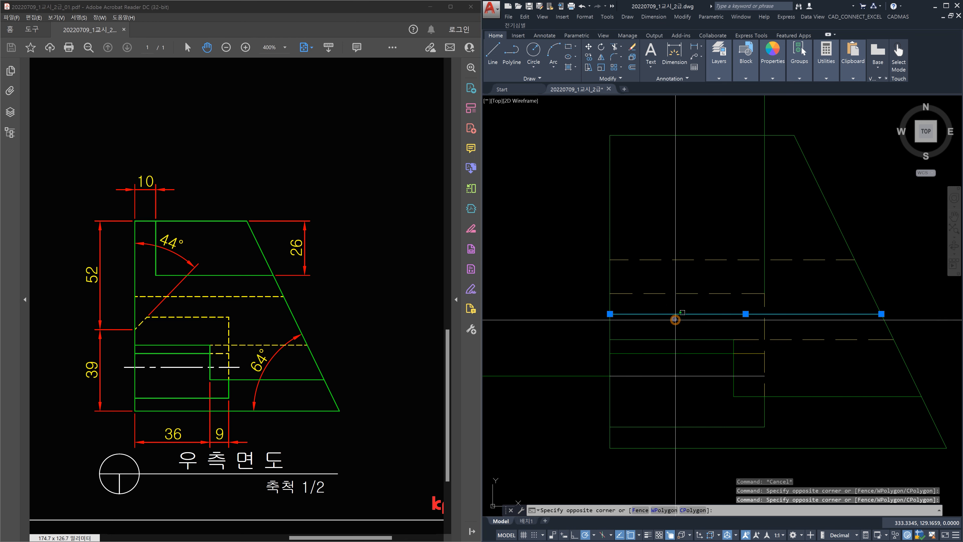
{"action": "left_click", "coordinate": [663, 307]}
{"action": "left_click", "coordinate": [677, 326]}
{"action": "left_click", "coordinate": [664, 307]}
{"action": "left_click", "coordinate": [683, 324]}
{"action": "left_click", "coordinate": [666, 304]}
{"action": "left_click", "coordinate": [682, 322]}
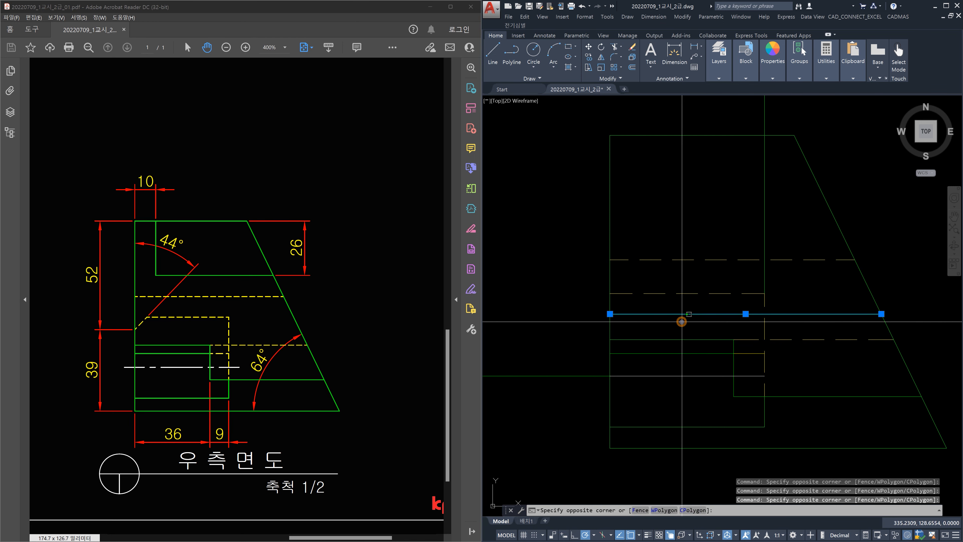
{"action": "key", "text": "Escape"}
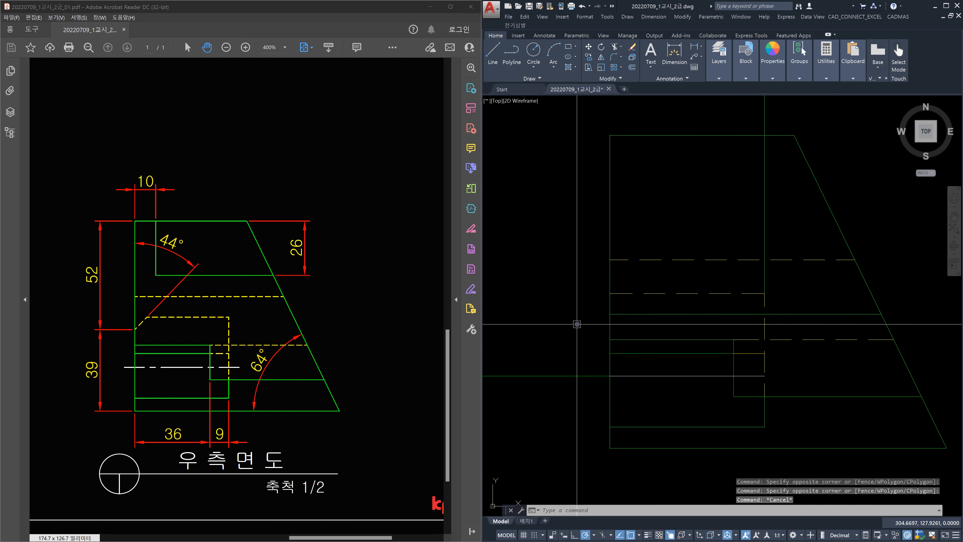
Rotate a copy of the right side view's left vertical edge by -44° about its intersection with the solid horizontal reference line
{"action": "type", "text": "ro"}
{"action": "key", "text": "Return"}
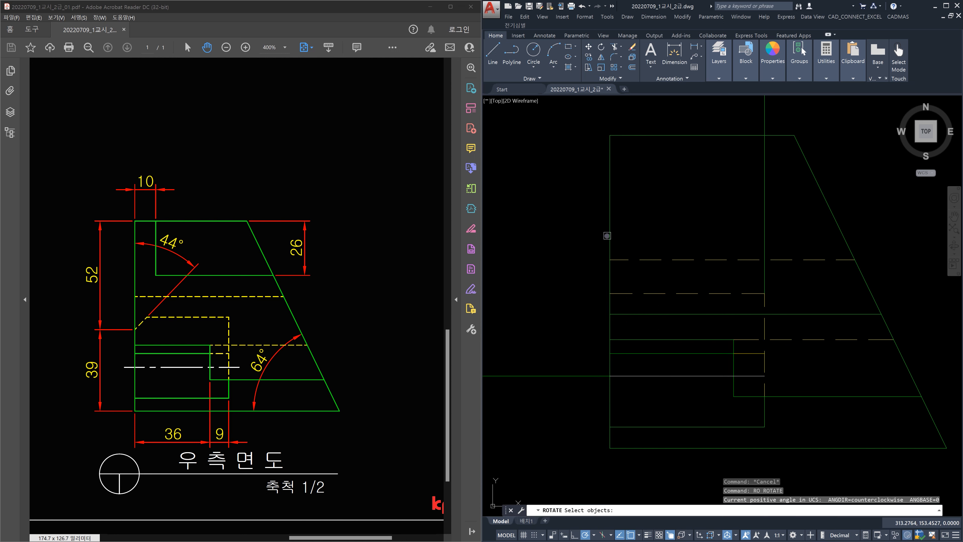
{"action": "left_click", "coordinate": [611, 235]}
{"action": "key", "text": "Return"}
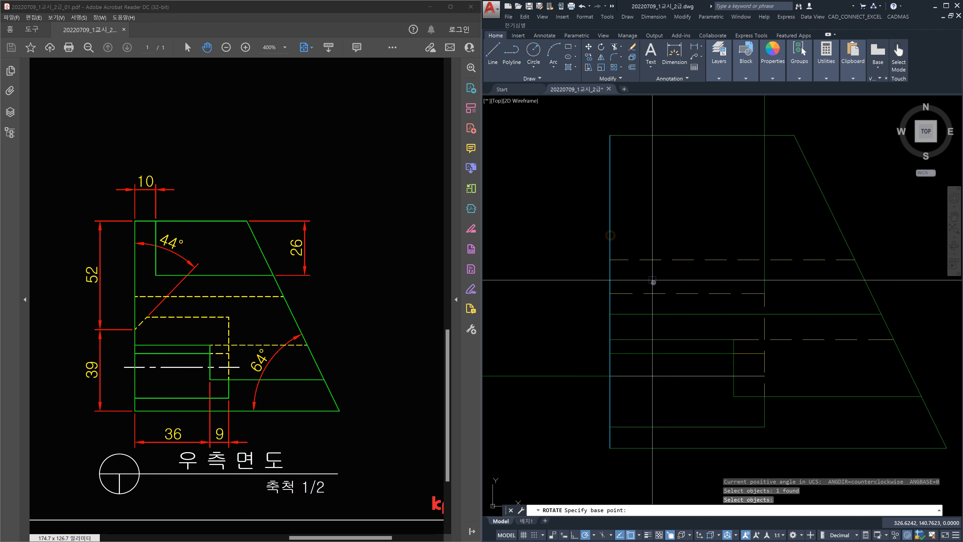
{"action": "left_click", "coordinate": [620, 313]}
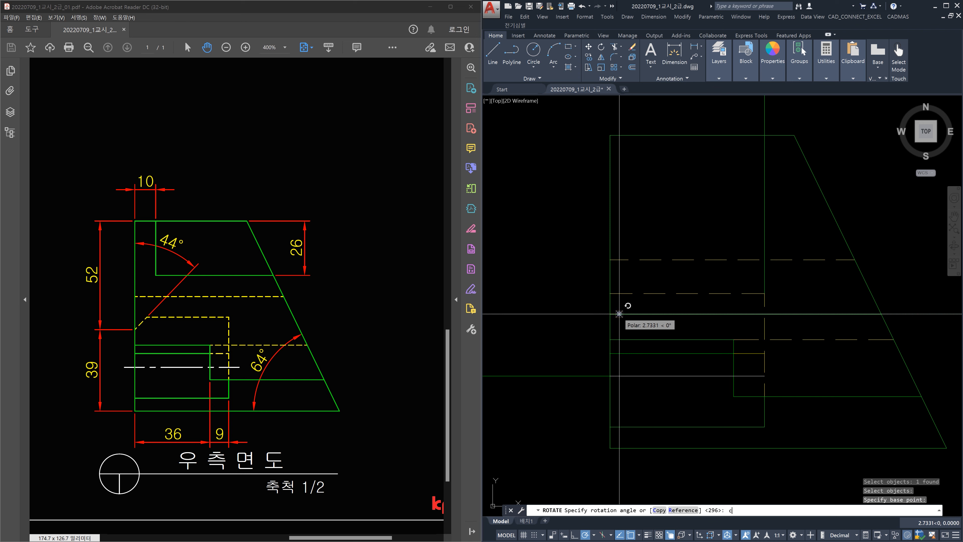
{"action": "type", "text": "c"}
{"action": "key", "text": "Return"}
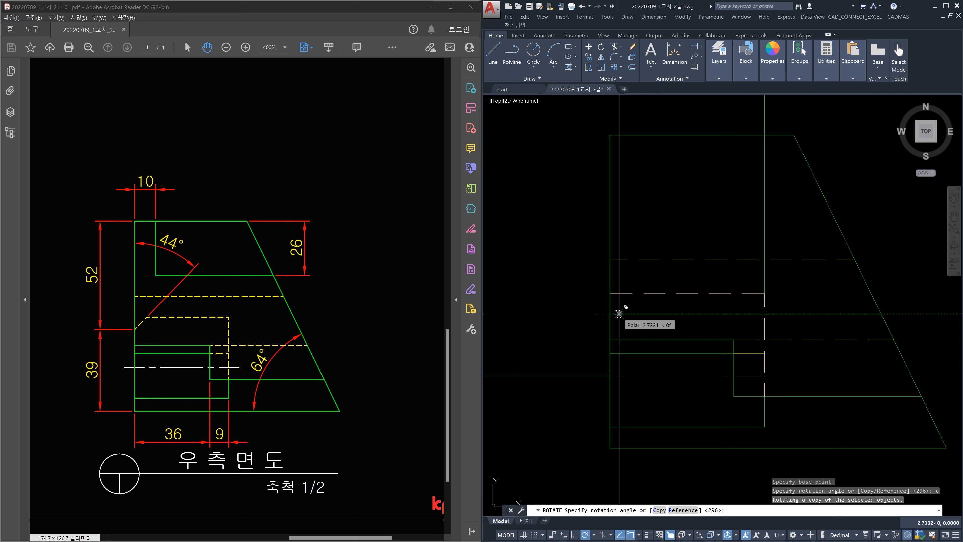
{"action": "type", "text": "-44"}
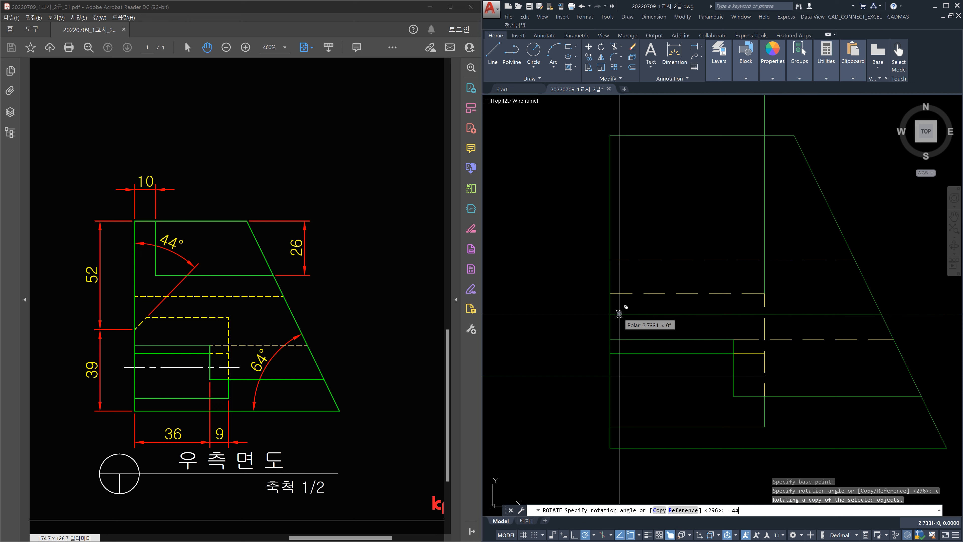
{"action": "key", "text": "Return"}
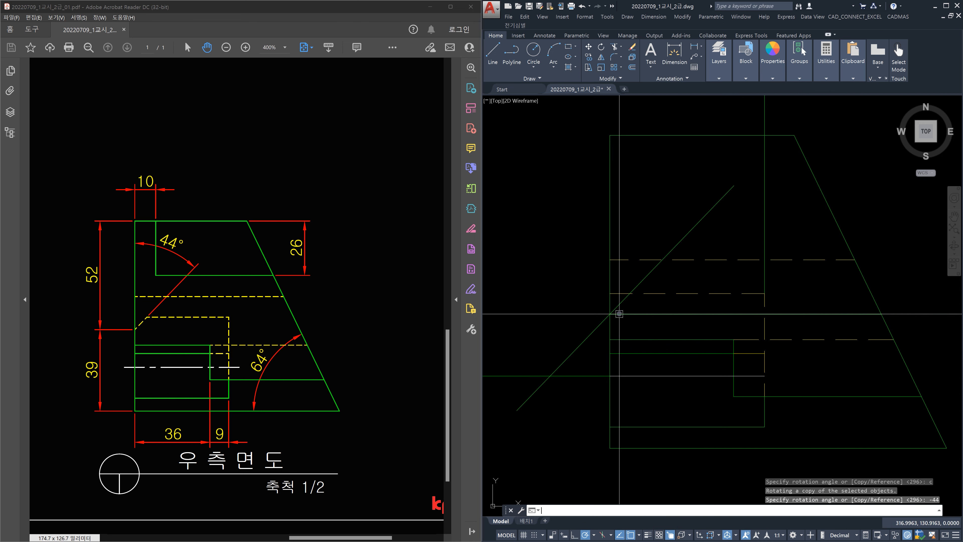
{"action": "key", "text": "Escape"}
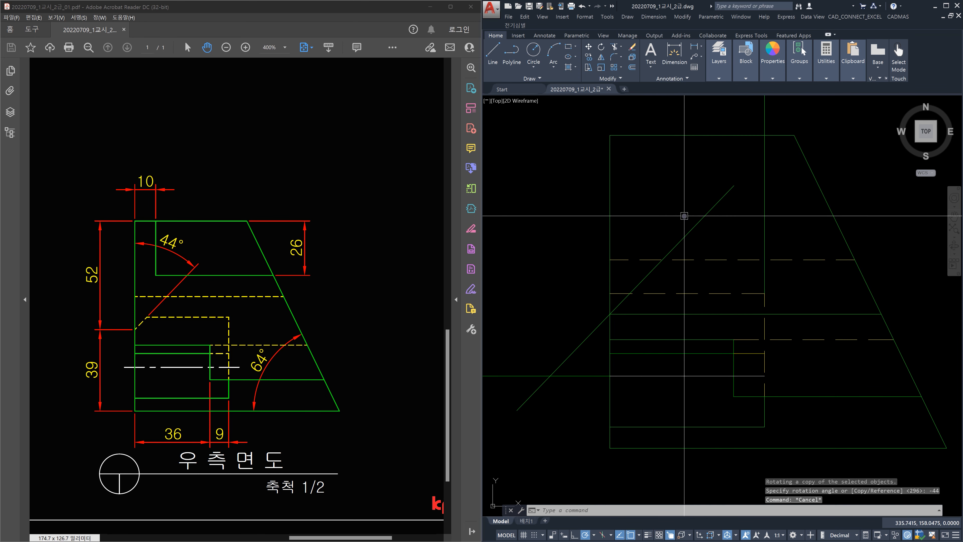
Erase the horizontal reference line and match the 44° slanted line to the dashed hidden line's properties
{"action": "left_click", "coordinate": [689, 314]}
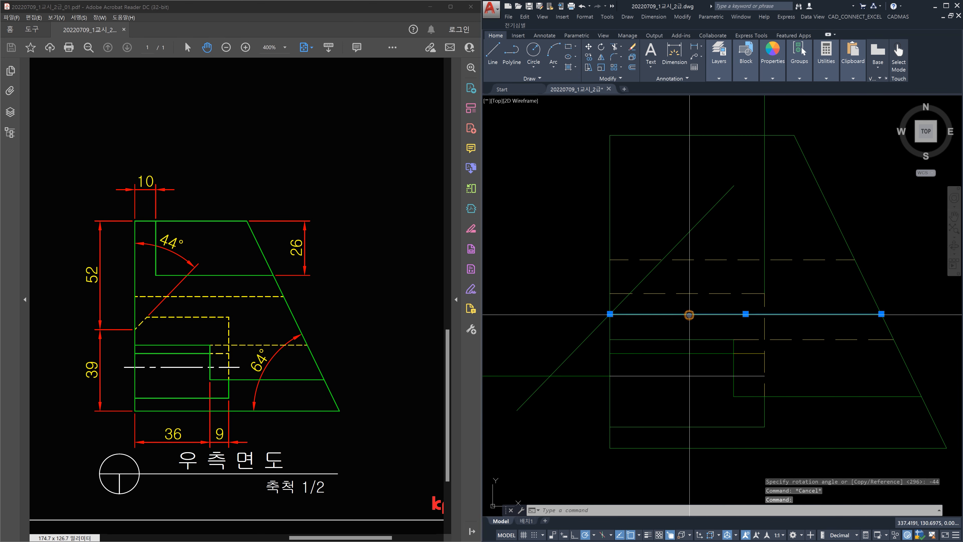
{"action": "key", "text": "Delete"}
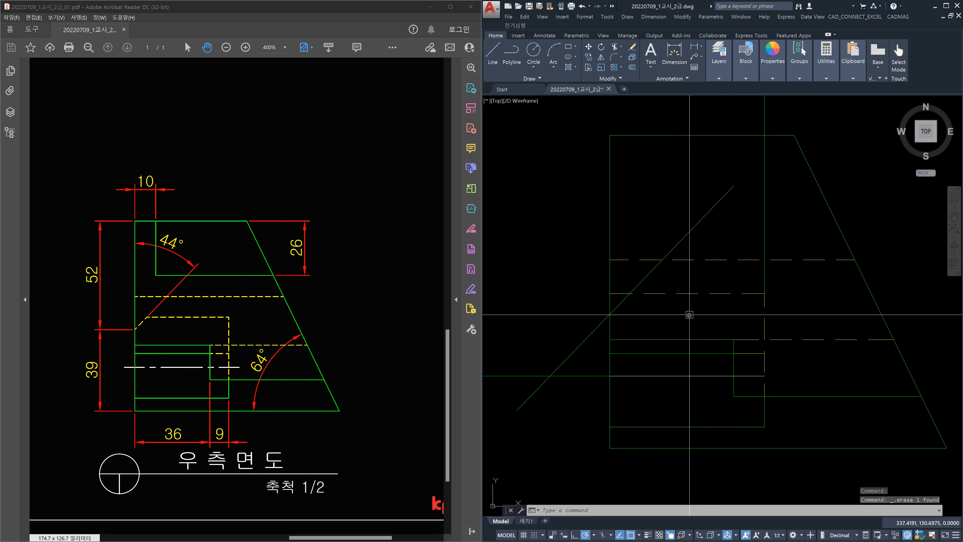
{"action": "type", "text": "ma"}
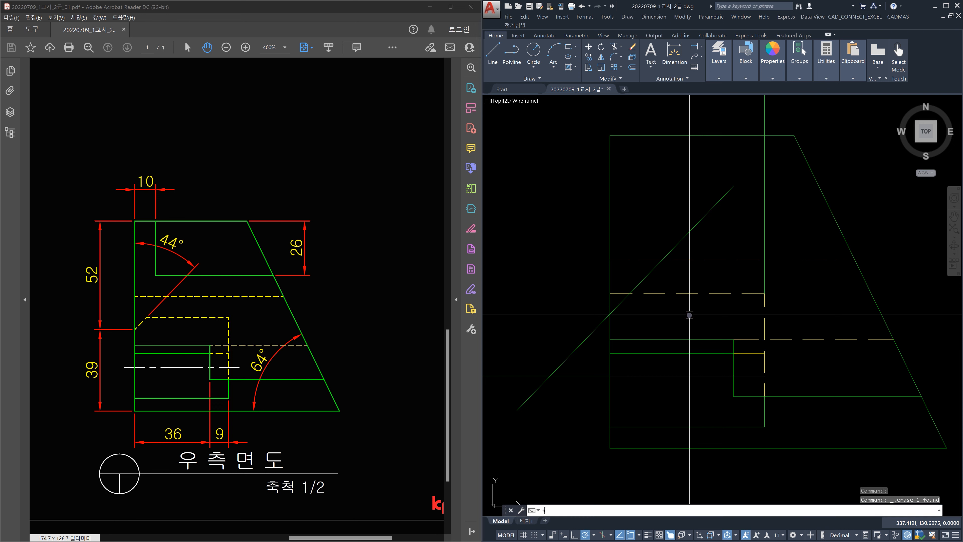
{"action": "key", "text": "Return"}
{"action": "left_click", "coordinate": [675, 293]}
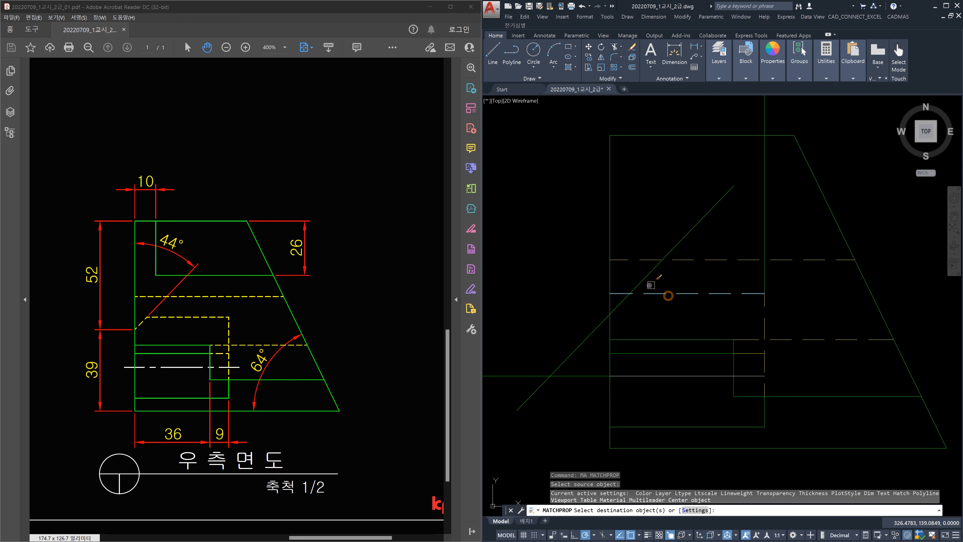
{"action": "key", "text": "Escape"}
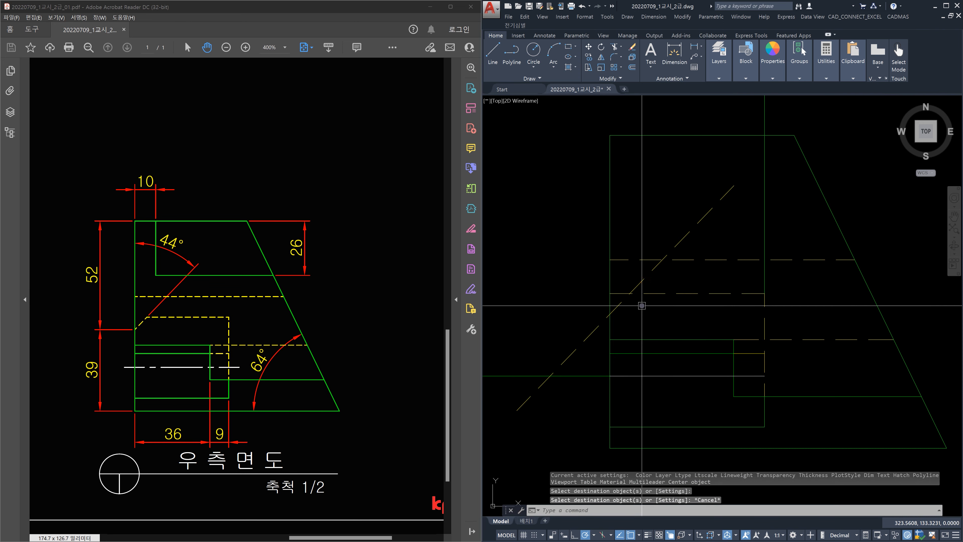
Trim the slanted and horizontal hidden lines to their shared corner, and cut the slanted line's excess beyond the left vertical edge
{"action": "type", "text": "tr"}
{"action": "key", "text": "Return"}
{"action": "left_click", "coordinate": [642, 306]}
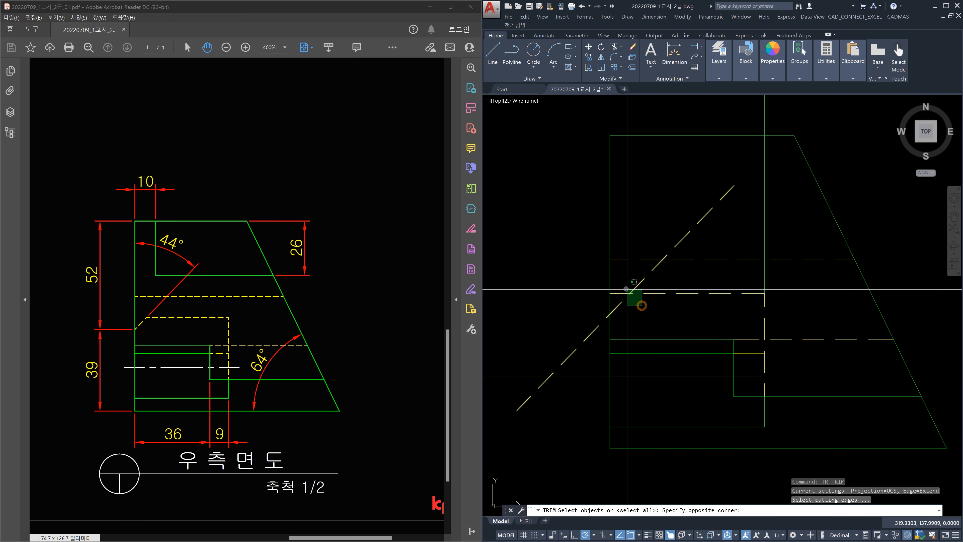
{"action": "left_click", "coordinate": [623, 287]}
{"action": "key", "text": "Return"}
{"action": "left_click", "coordinate": [637, 283]}
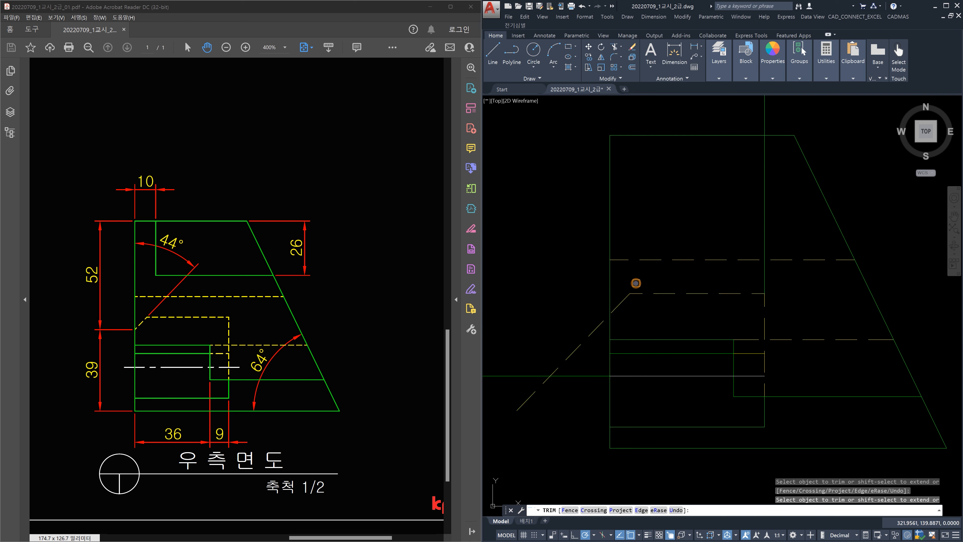
{"action": "key", "text": "Return"}
{"action": "key", "text": "Return"}
{"action": "key", "text": "Return"}
{"action": "left_click", "coordinate": [595, 329]}
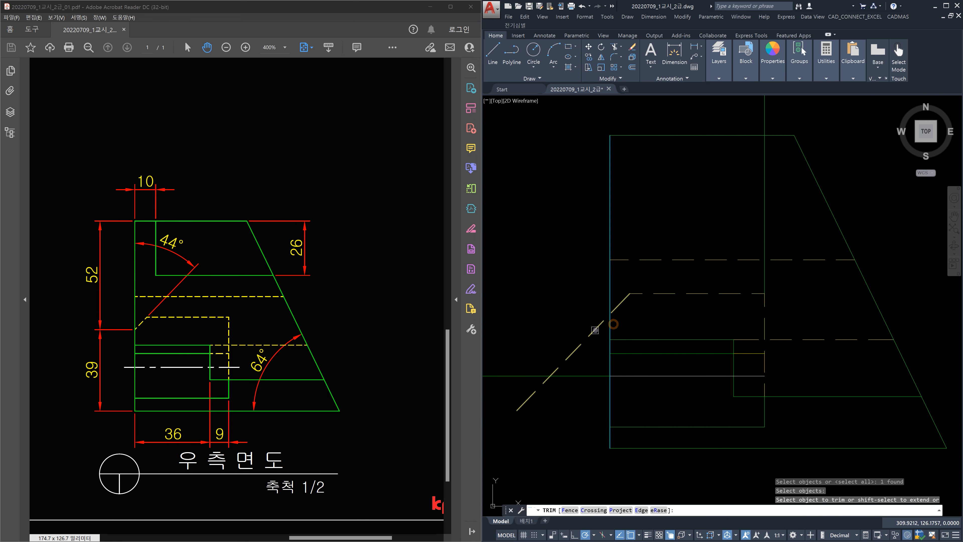
{"action": "key", "text": "Escape"}
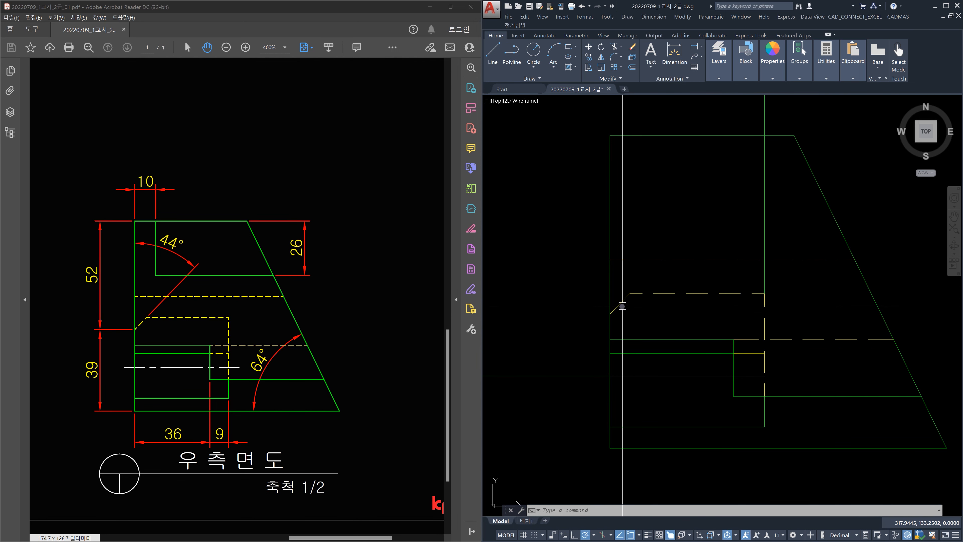
Draw a vertical projection line from the slanted hidden line's upper end up to the diagonal miter line
{"action": "middle_click_drag", "start_coordinate": [622, 306], "coordinate": [654, 313]}
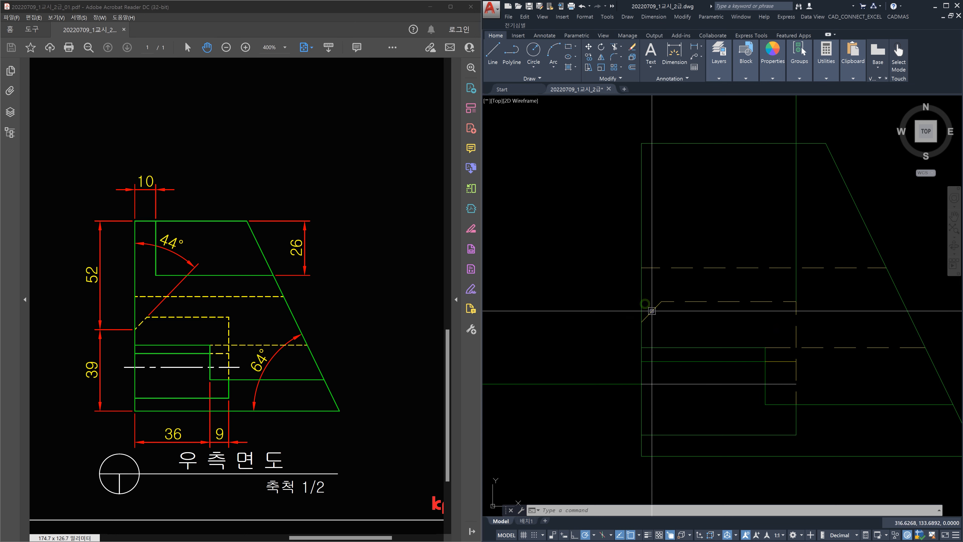
{"action": "left_click", "coordinate": [702, 302]}
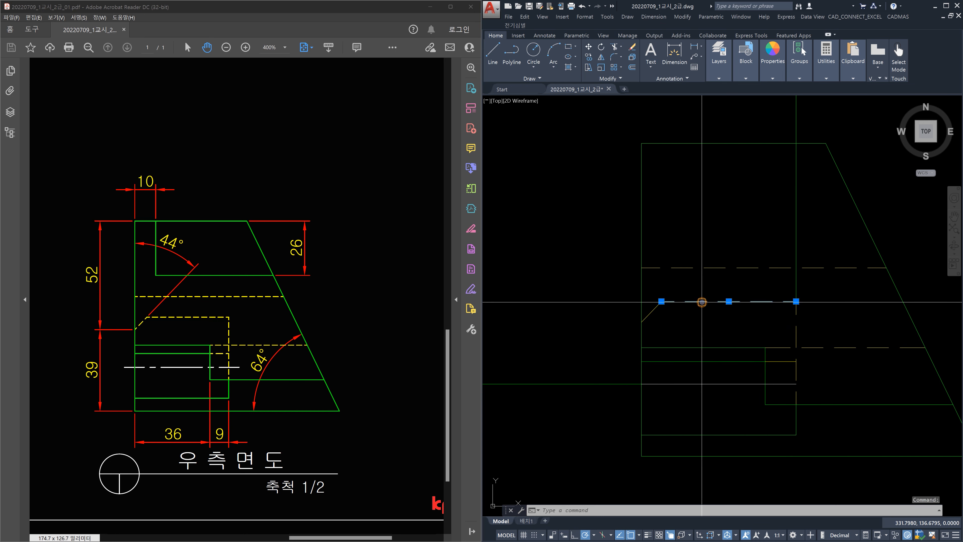
{"action": "key", "text": "Escape"}
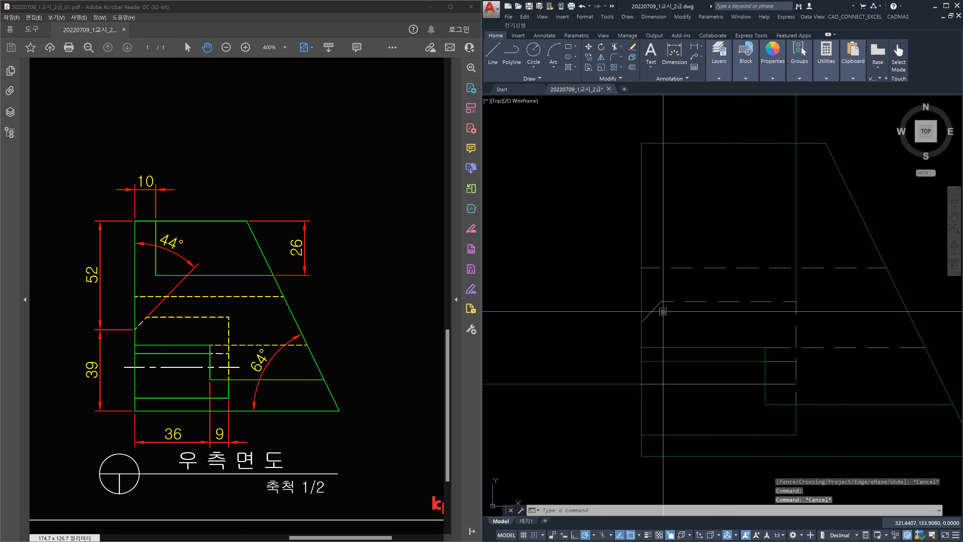
{"action": "left_click", "coordinate": [651, 312]}
{"action": "mouse_move", "coordinate": [662, 301]}
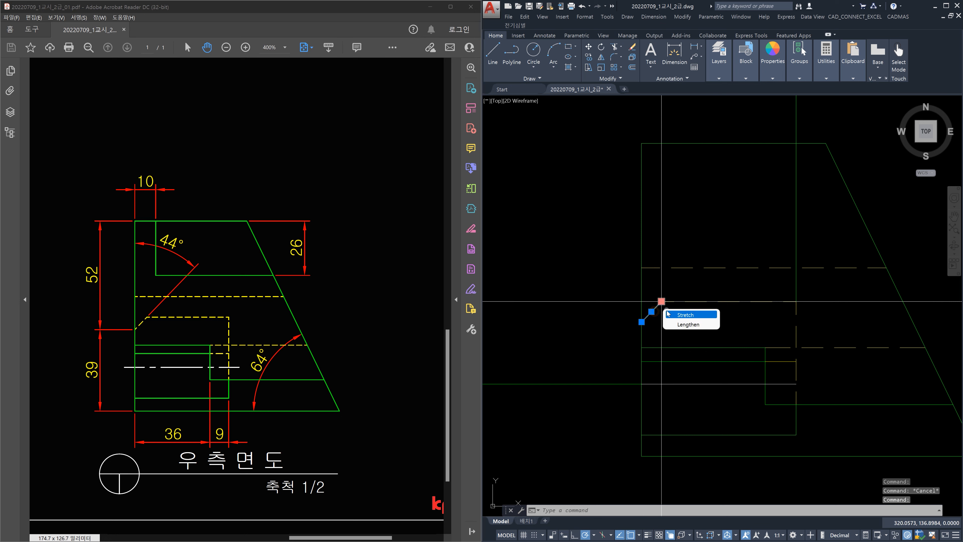
{"action": "key", "text": "Escape"}
{"action": "type", "text": "l"}
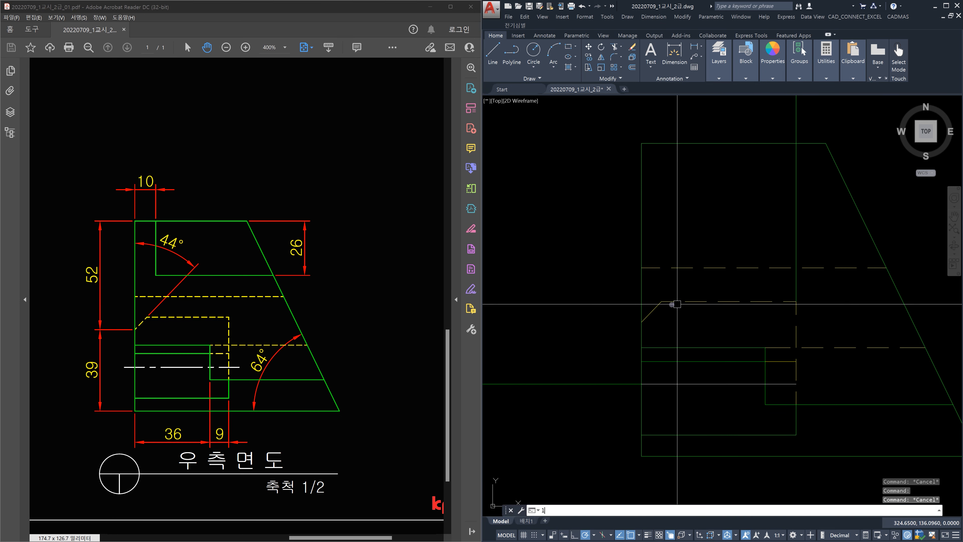
{"action": "key", "text": "space"}
{"action": "left_click", "coordinate": [662, 301]}
{"action": "scroll", "coordinate": [672, 276], "scroll_direction": "down", "scroll_amount": 3}
{"action": "middle_click_drag", "start_coordinate": [668, 215], "coordinate": [665, 289]}
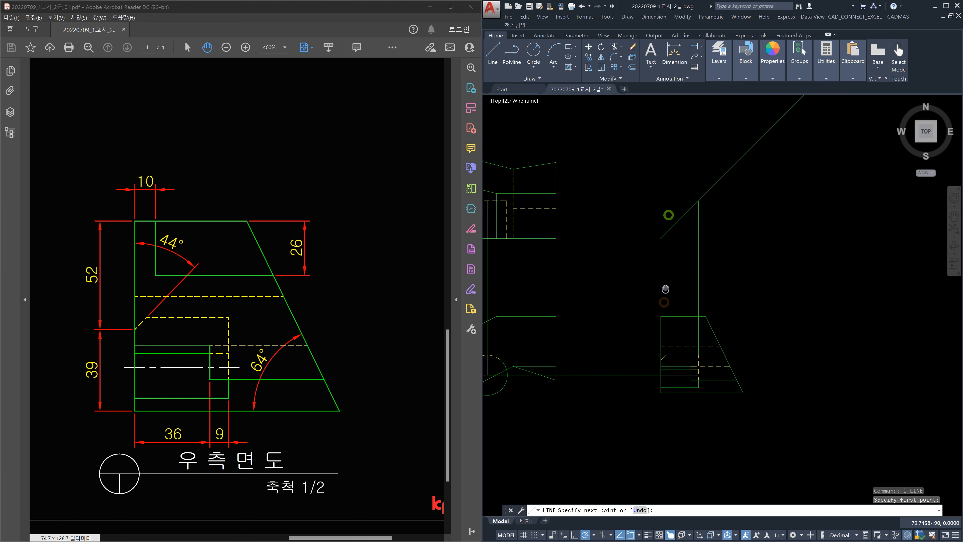
{"action": "scroll", "coordinate": [665, 245], "scroll_direction": "up", "scroll_amount": 4}
{"action": "left_click", "coordinate": [666, 215]}
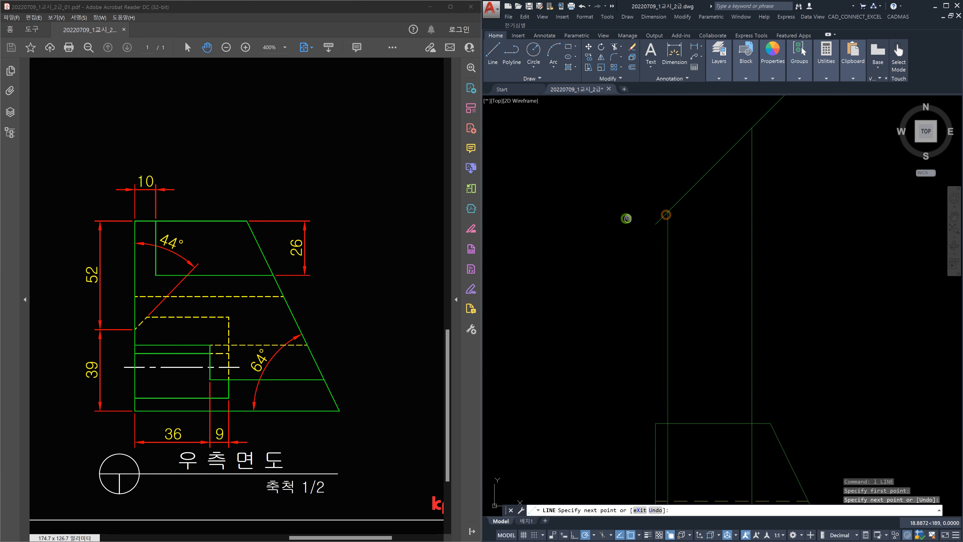
Continue the projection line horizontally from the miter line into the plan view, just above its base edge
{"action": "middle_click_drag", "start_coordinate": [627, 218], "coordinate": [847, 245]}
{"action": "middle_click_drag", "start_coordinate": [704, 231], "coordinate": [841, 234]}
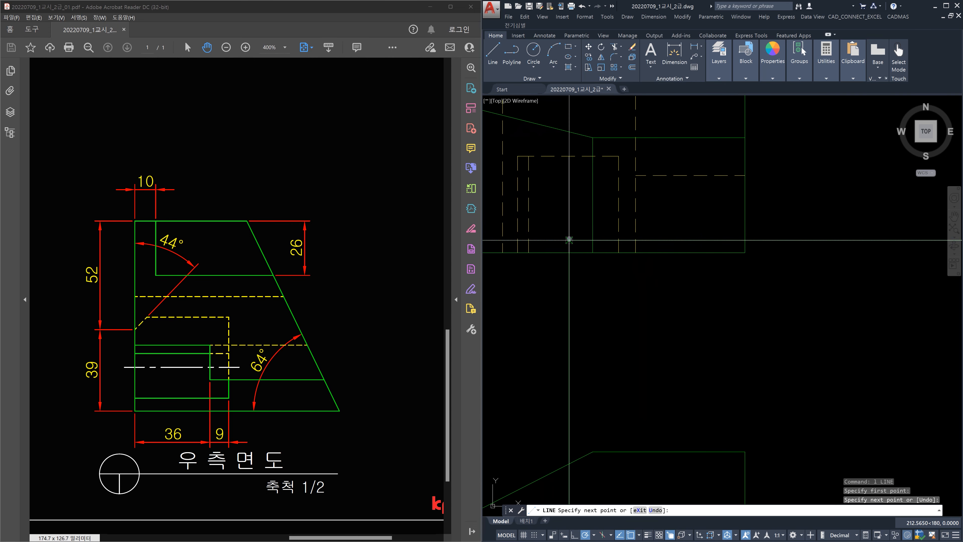
{"action": "left_click", "coordinate": [569, 240]}
{"action": "key", "text": "Escape"}
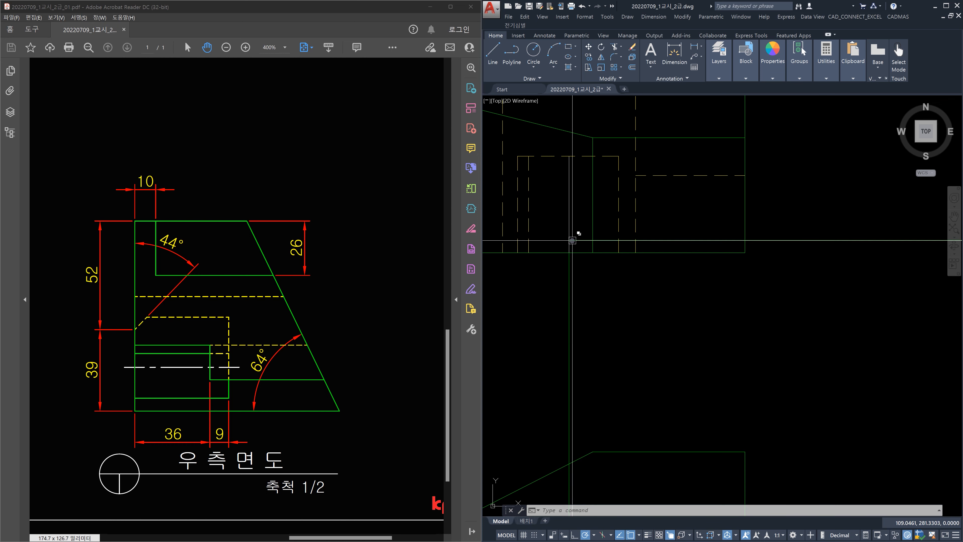
{"action": "scroll", "coordinate": [694, 290], "scroll_direction": "down", "scroll_amount": 4}
{"action": "scroll", "coordinate": [720, 355], "scroll_direction": "up", "scroll_amount": 3}
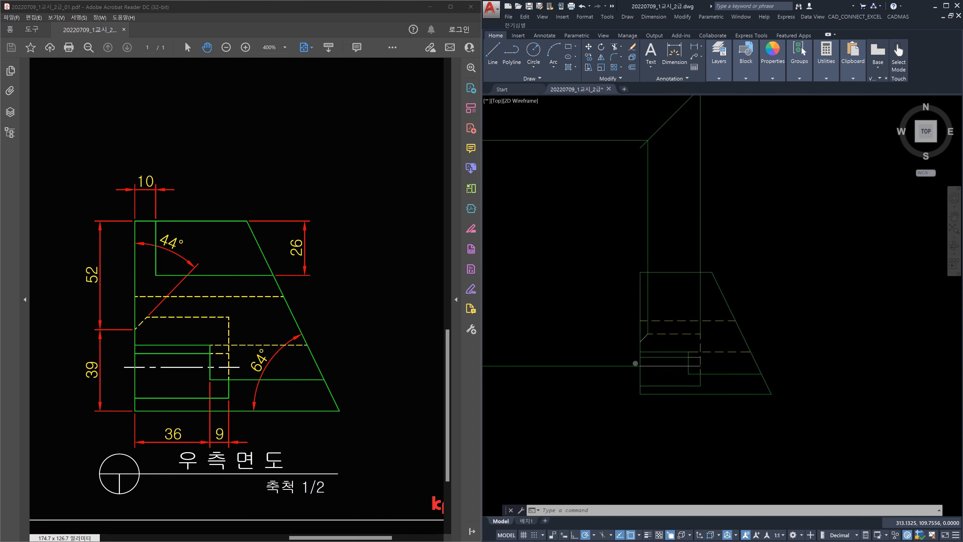
{"action": "scroll", "coordinate": [645, 334], "scroll_direction": "up", "scroll_amount": 4}
{"action": "left_click", "coordinate": [733, 372]}
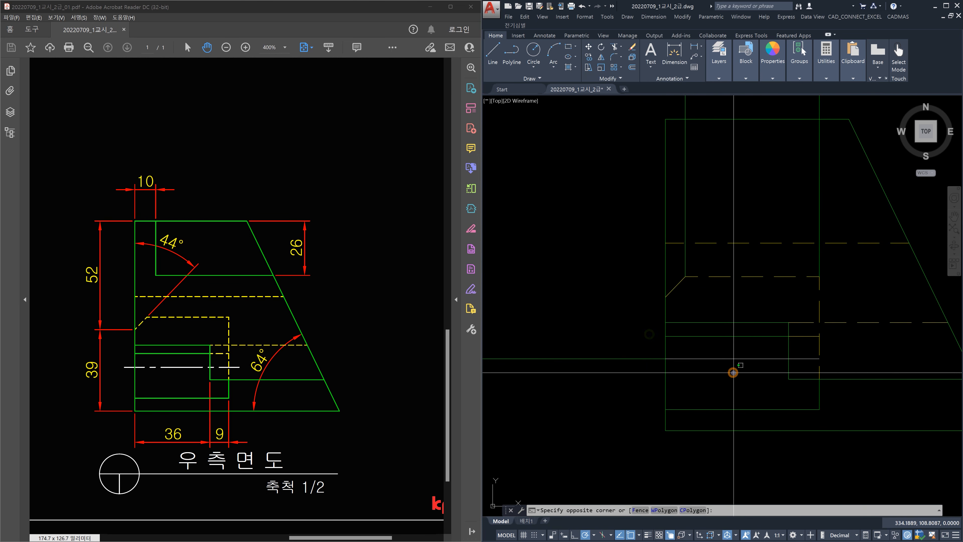
{"action": "left_click", "coordinate": [717, 352]}
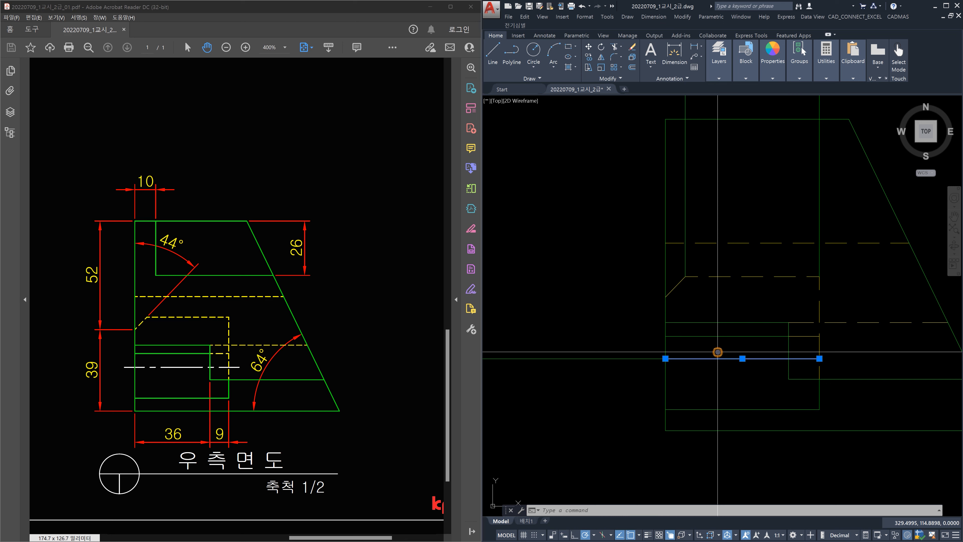
{"action": "left_click", "coordinate": [677, 282]}
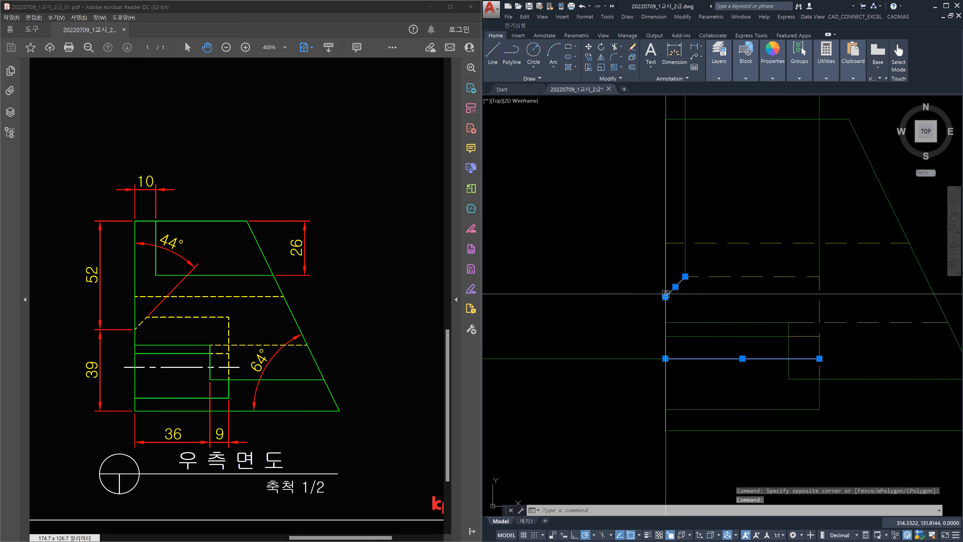
{"action": "key", "text": "Escape"}
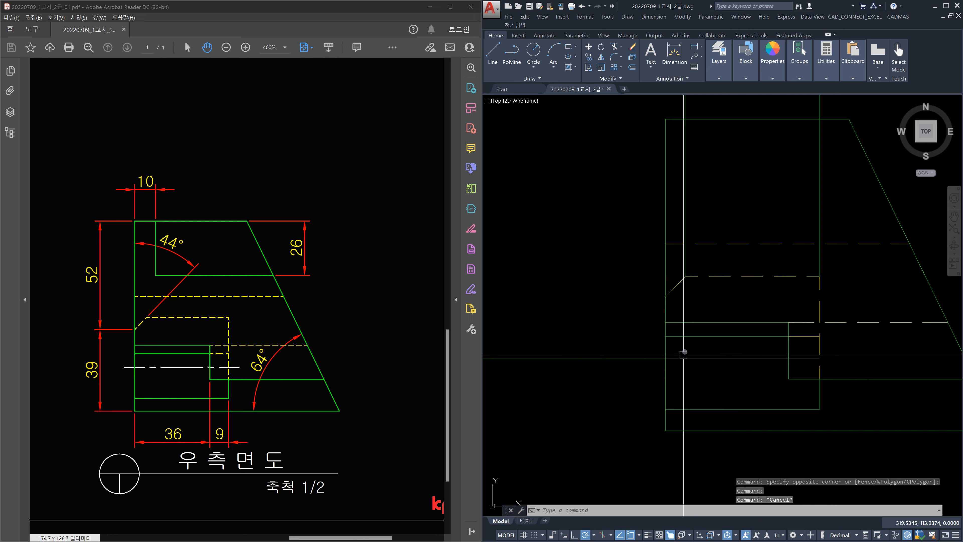
{"action": "key", "text": "Escape"}
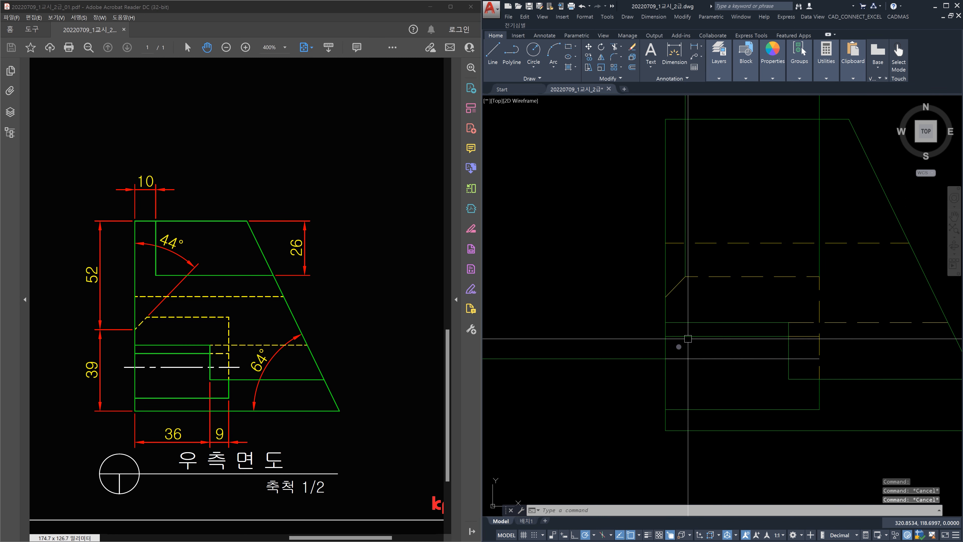
Try to extend the slanted hidden line down to the cylinder's horizontal axis projection line, and undo the extension
{"action": "type", "text": "e"}
{"action": "key", "text": "Return"}
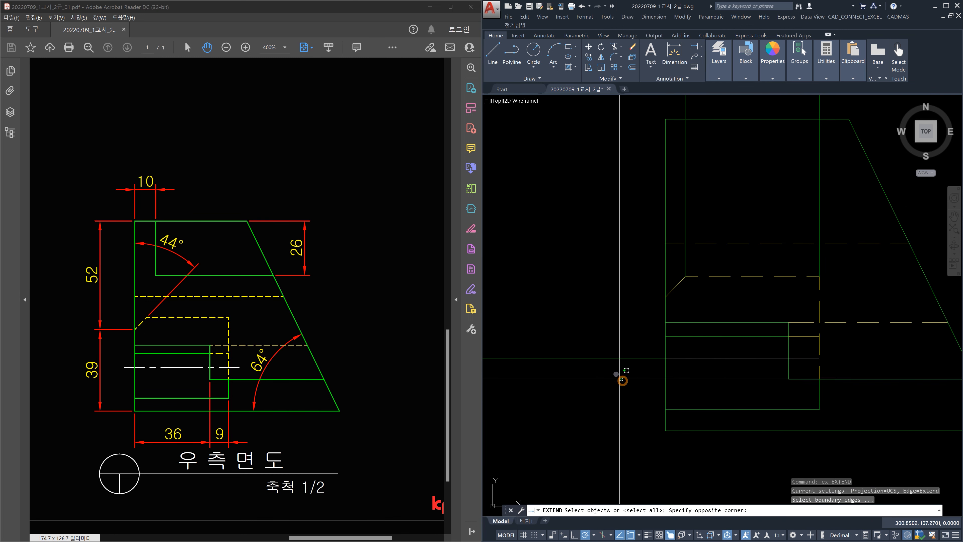
{"action": "left_click", "coordinate": [607, 358]}
{"action": "key", "text": "Return"}
{"action": "key", "text": "Escape"}
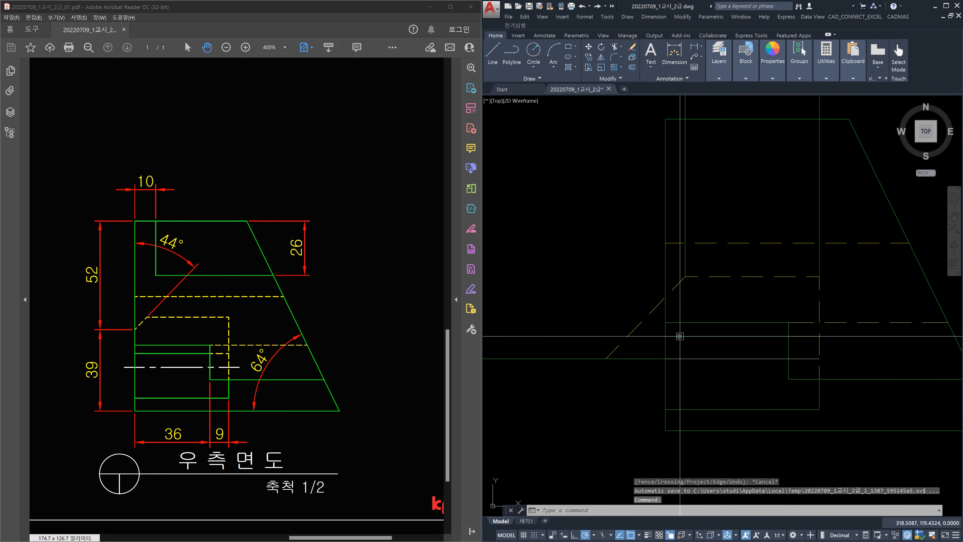
{"action": "key", "text": "ctrl+z"}
{"action": "key", "text": "Escape"}
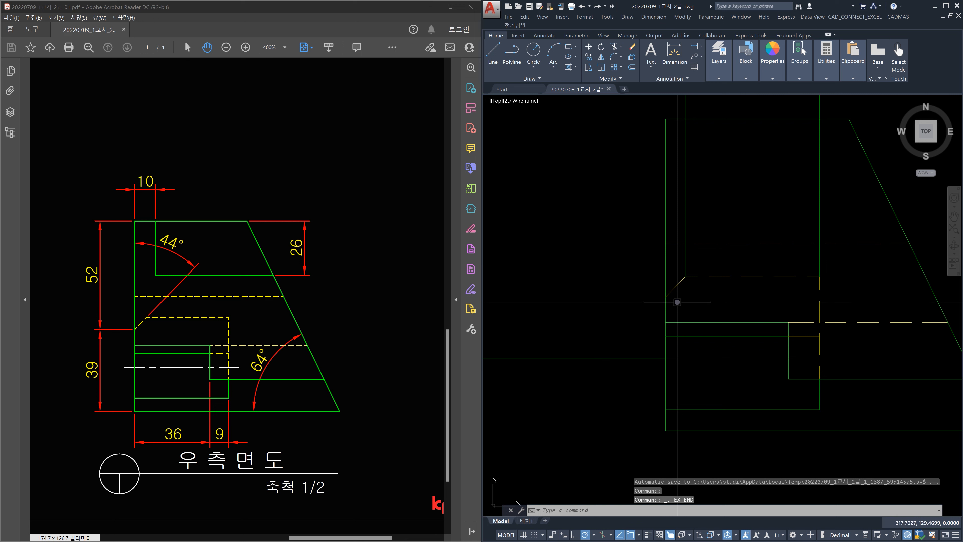
Draw an infinite construction line through both endpoints of the 44° slanted hidden line in the right side view
{"action": "type", "text": "XL"}
{"action": "key", "text": "Return"}
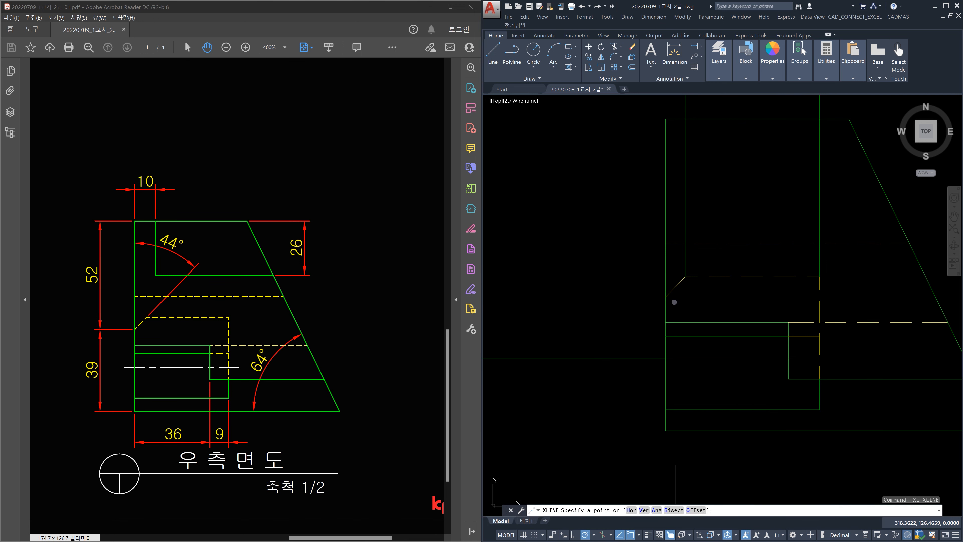
{"action": "left_click", "coordinate": [667, 297]}
{"action": "left_click", "coordinate": [685, 276]}
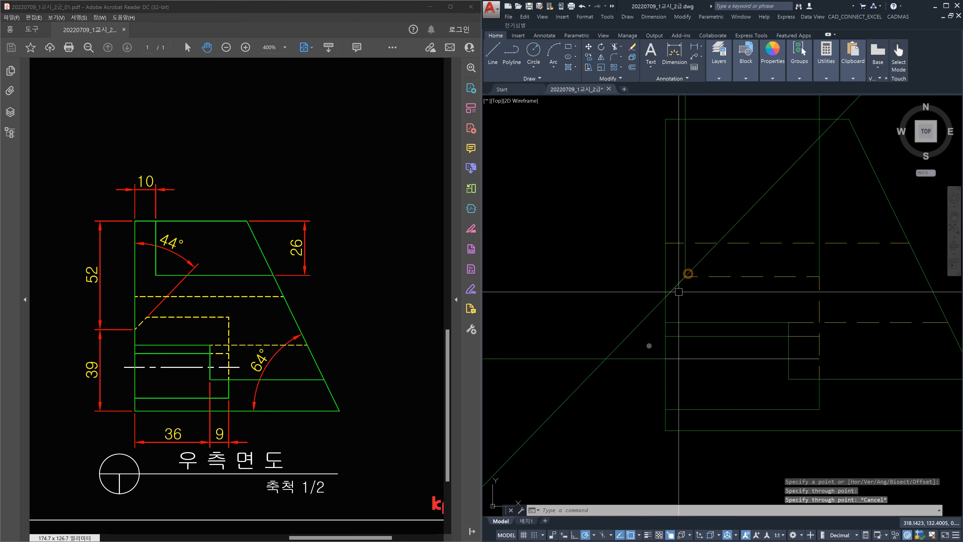
{"action": "key", "text": "Escape"}
Try erasing the slanted construction line, and undo the erasure
{"action": "left_click", "coordinate": [647, 338]}
{"action": "left_click", "coordinate": [623, 312]}
{"action": "key", "text": "Delete"}
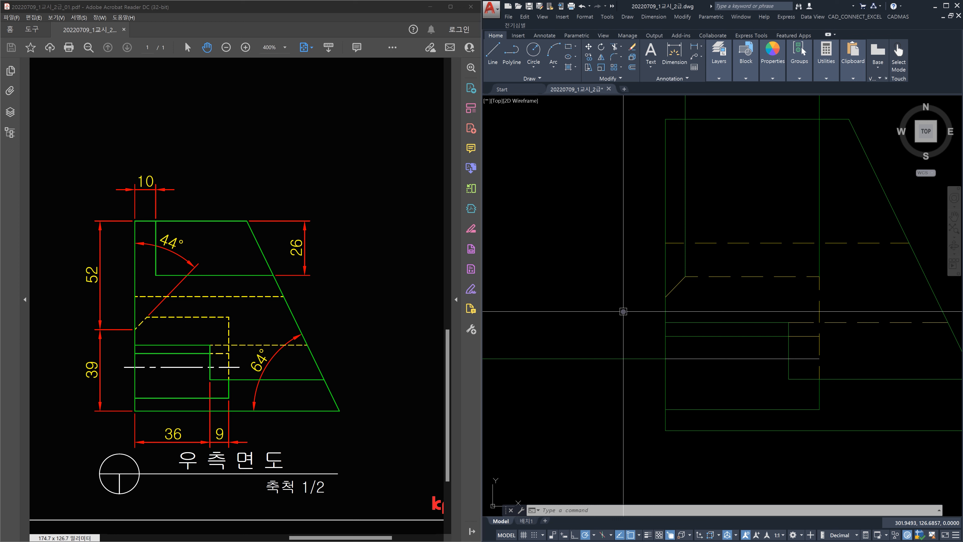
{"action": "key", "text": "ctrl+z"}
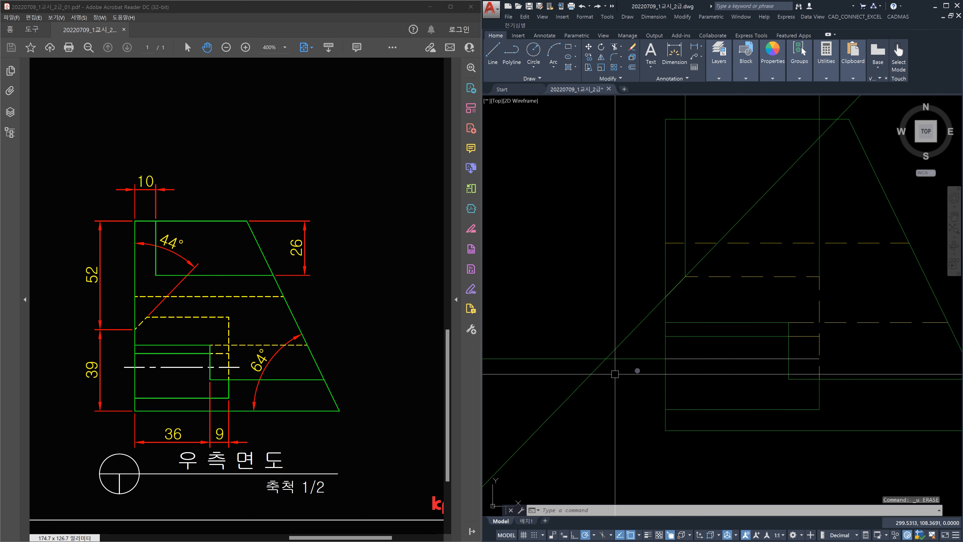
{"action": "left_click", "coordinate": [695, 359]}
{"action": "left_click", "coordinate": [643, 359]}
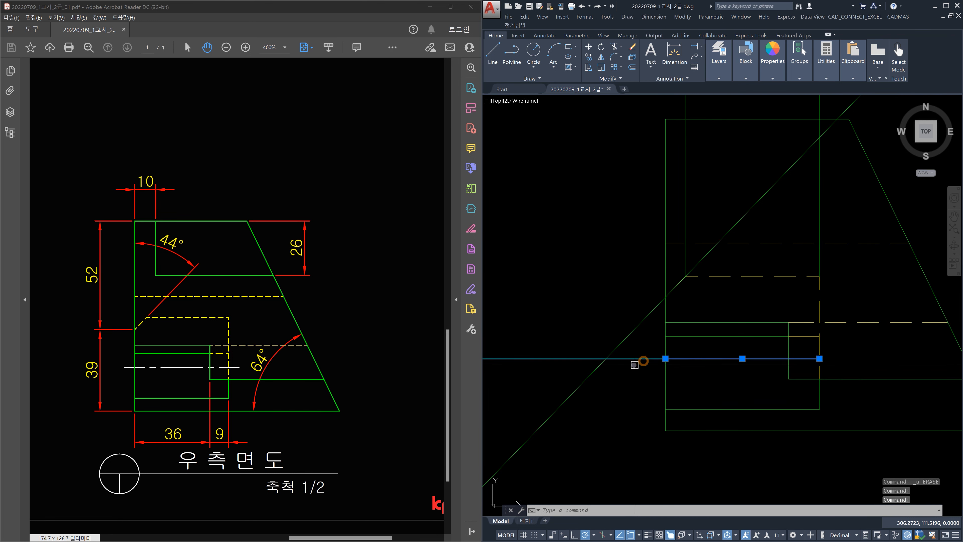
{"action": "key", "text": "Escape"}
{"action": "key", "text": "Escape"}
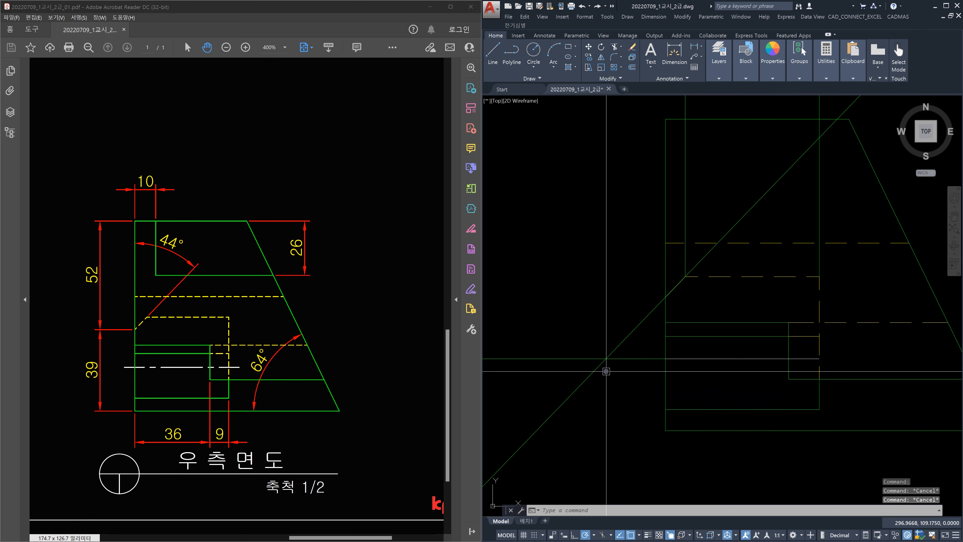
Draw a vertical projection line from the intersection of the slanted construction line and the cylinder's axis projection up past the miter line's level
{"action": "type", "text": "l"}
{"action": "key", "text": "Return"}
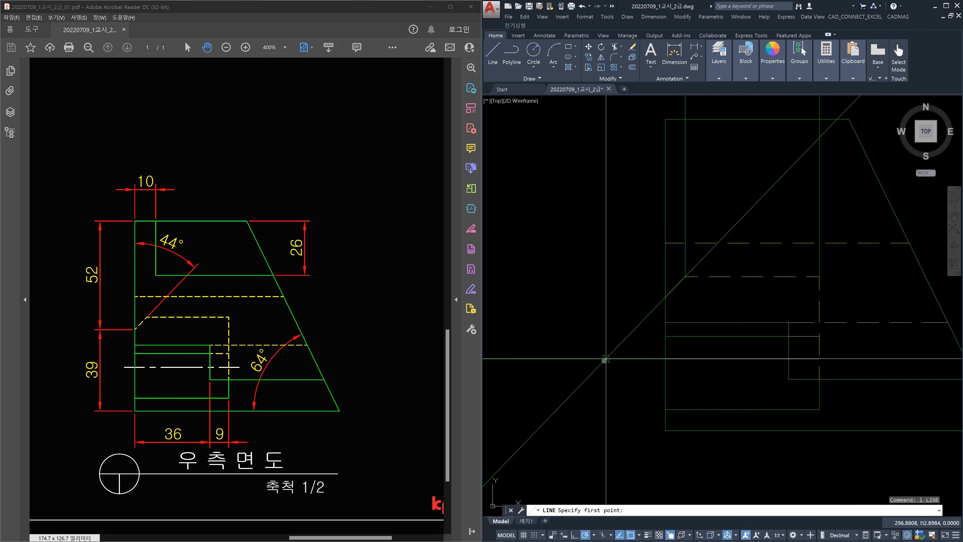
{"action": "left_click", "coordinate": [606, 359]}
{"action": "scroll", "coordinate": [611, 319], "scroll_direction": "down", "scroll_amount": 4}
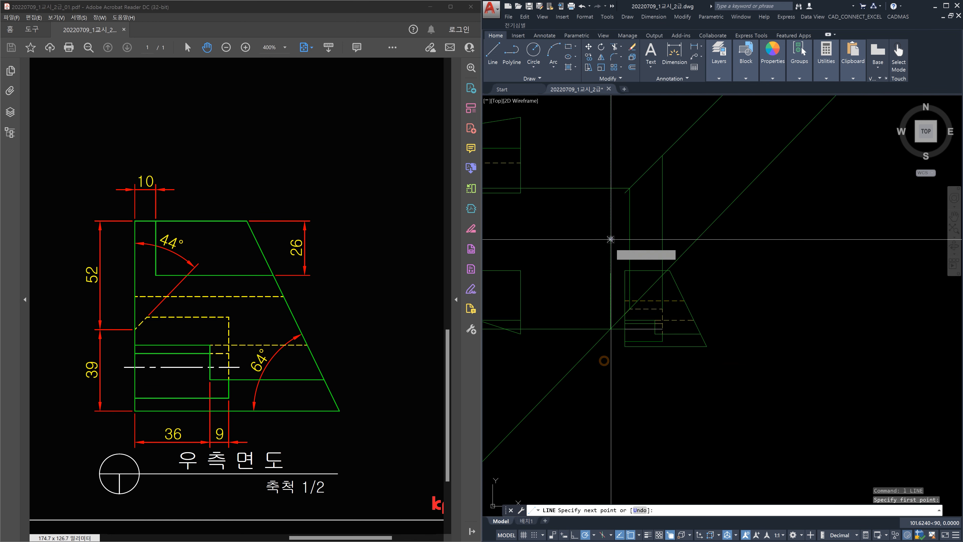
{"action": "left_click", "coordinate": [610, 151]}
{"action": "key", "text": "Escape"}
Extend the diagonal miter line's lower end to the new vertical projection line
{"action": "left_click", "coordinate": [640, 177]}
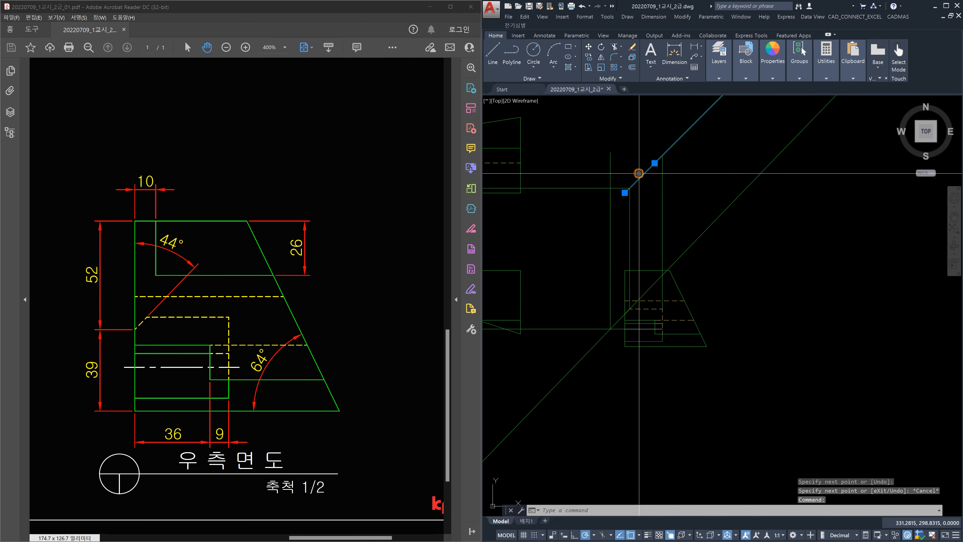
{"action": "scroll", "coordinate": [628, 187], "scroll_direction": "up", "scroll_amount": 4}
{"action": "key", "text": "Escape"}
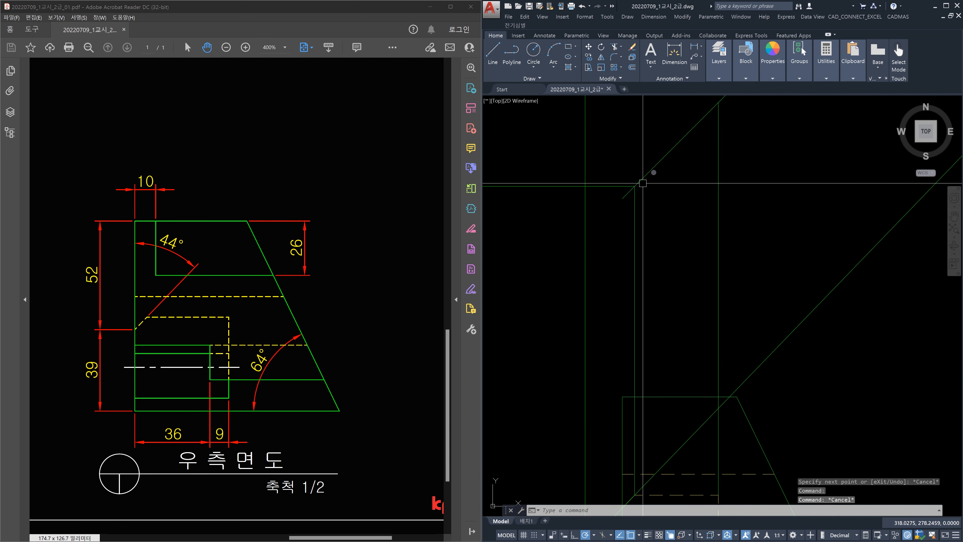
{"action": "type", "text": "ex"}
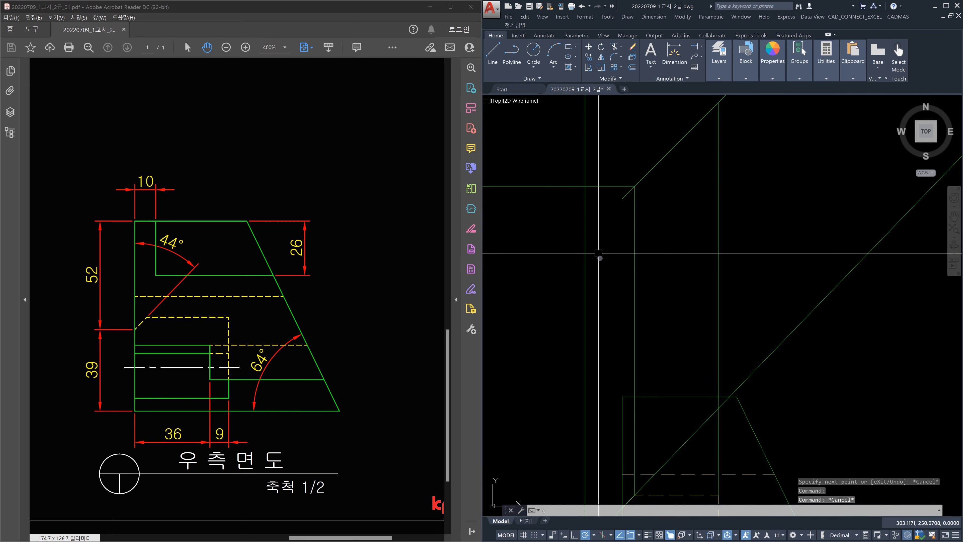
{"action": "key", "text": "Return"}
{"action": "left_click", "coordinate": [603, 231]}
{"action": "left_click", "coordinate": [577, 253]}
{"action": "key", "text": "Return"}
{"action": "left_click", "coordinate": [622, 199]}
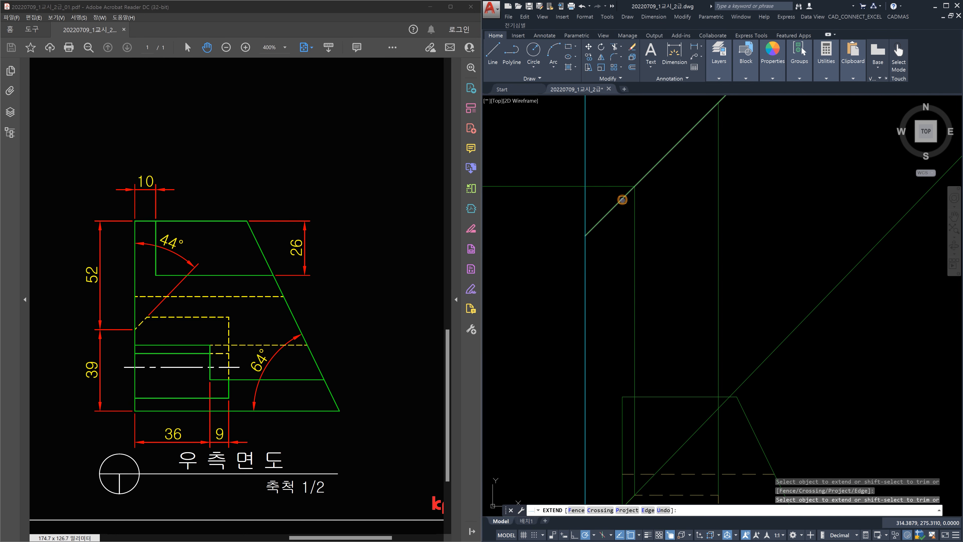
{"action": "key", "text": "Escape"}
Draw a horizontal line from the miter line's extended lower end, below the plan view, to just past that view's left edge
{"action": "middle_click_drag", "start_coordinate": [607, 233], "coordinate": [762, 274]}
{"action": "type", "text": "l"}
{"action": "key", "text": "Return"}
{"action": "left_click", "coordinate": [762, 274]}
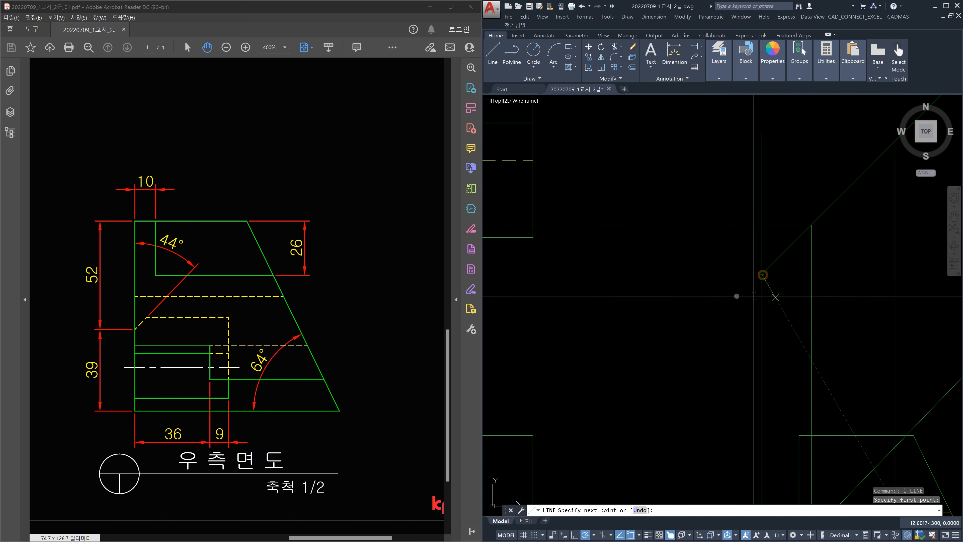
{"action": "scroll", "coordinate": [668, 281], "scroll_direction": "down", "scroll_amount": 1}
{"action": "middle_click_drag", "start_coordinate": [648, 279], "coordinate": [809, 282]}
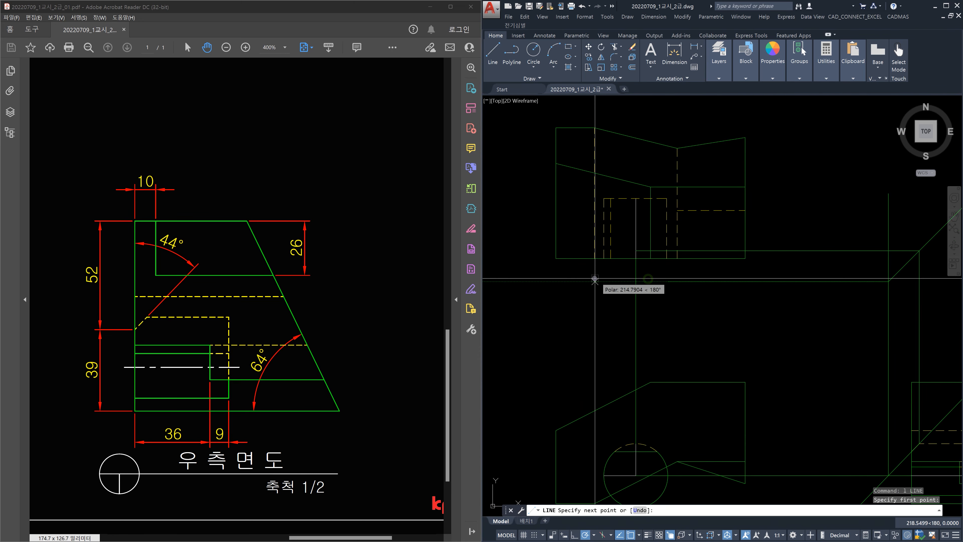
{"action": "left_click", "coordinate": [548, 281]}
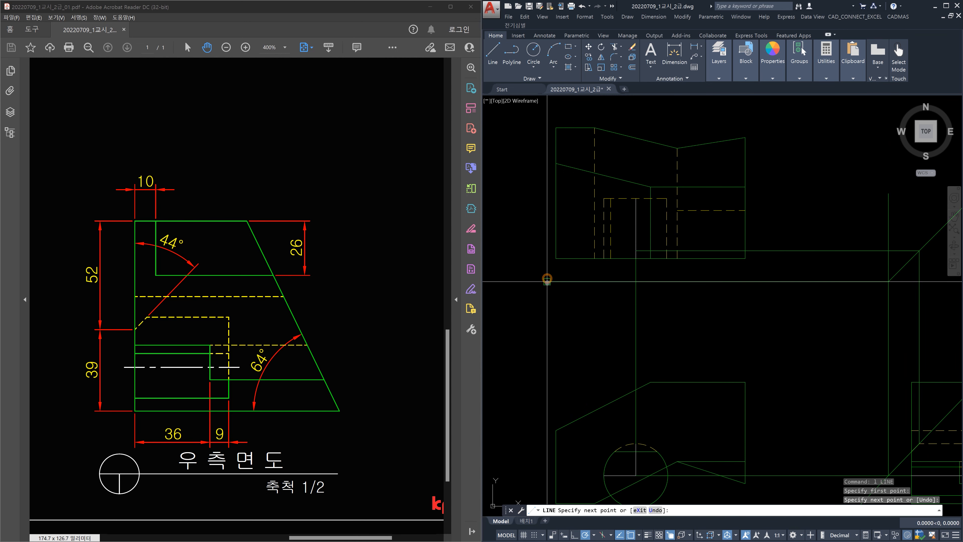
{"action": "key", "text": "Escape"}
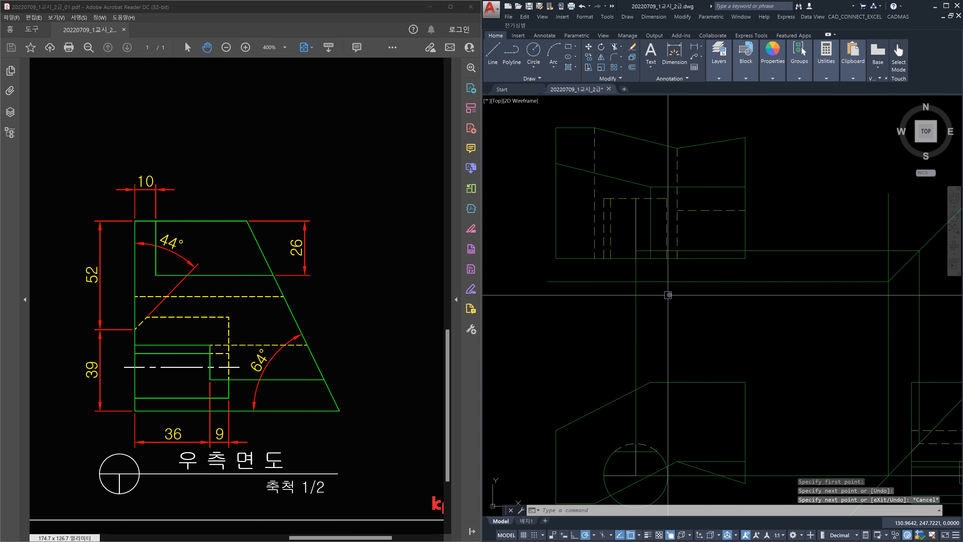
{"action": "left_click", "coordinate": [670, 292]}
{"action": "left_click", "coordinate": [661, 278]}
{"action": "left_click", "coordinate": [647, 306]}
{"action": "left_click", "coordinate": [620, 312]}
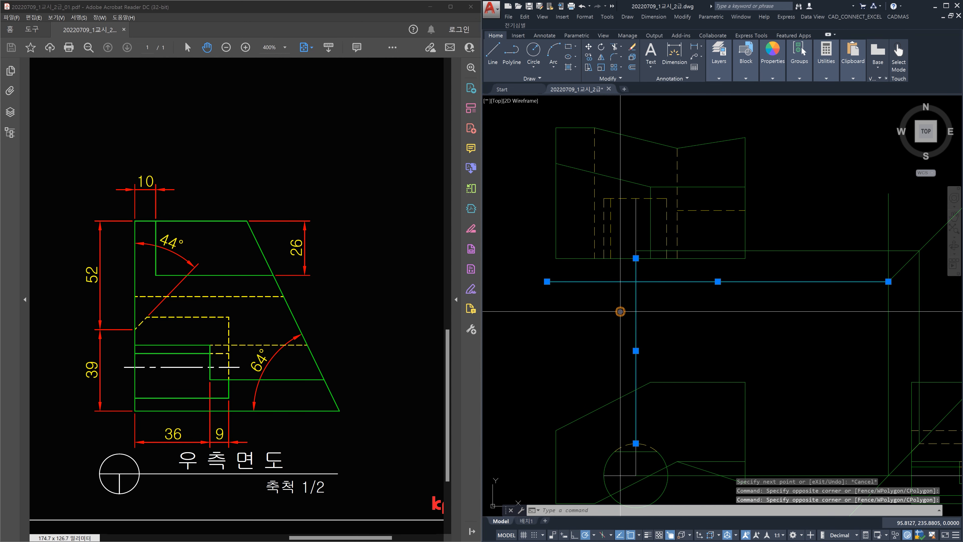
{"action": "scroll", "coordinate": [631, 278], "scroll_direction": "up", "scroll_amount": 2}
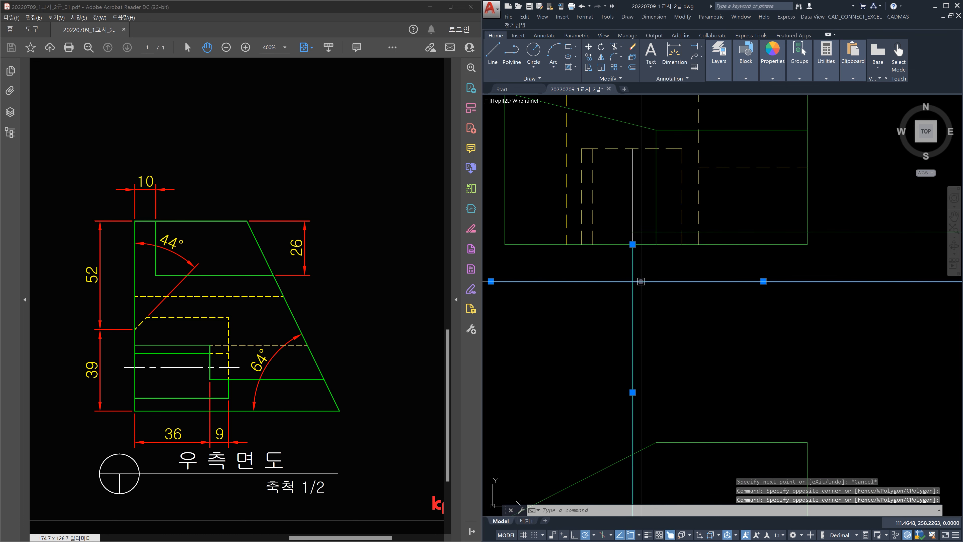
{"action": "key", "text": "Escape"}
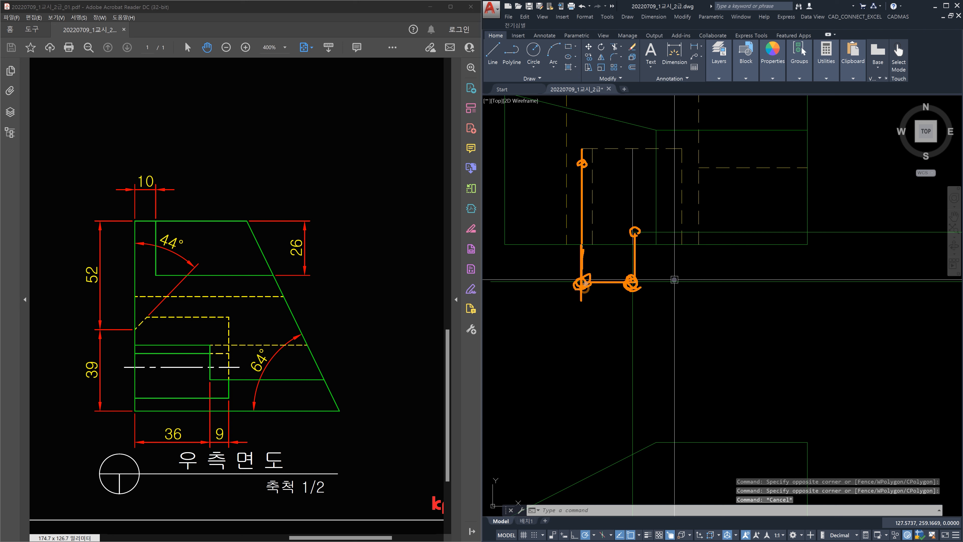
{"action": "key", "text": "Escape"}
Draw a vertical projection line from the front view circle's left quadrant up through the plan view
{"action": "scroll", "coordinate": [702, 281], "scroll_direction": "down", "scroll_amount": 2}
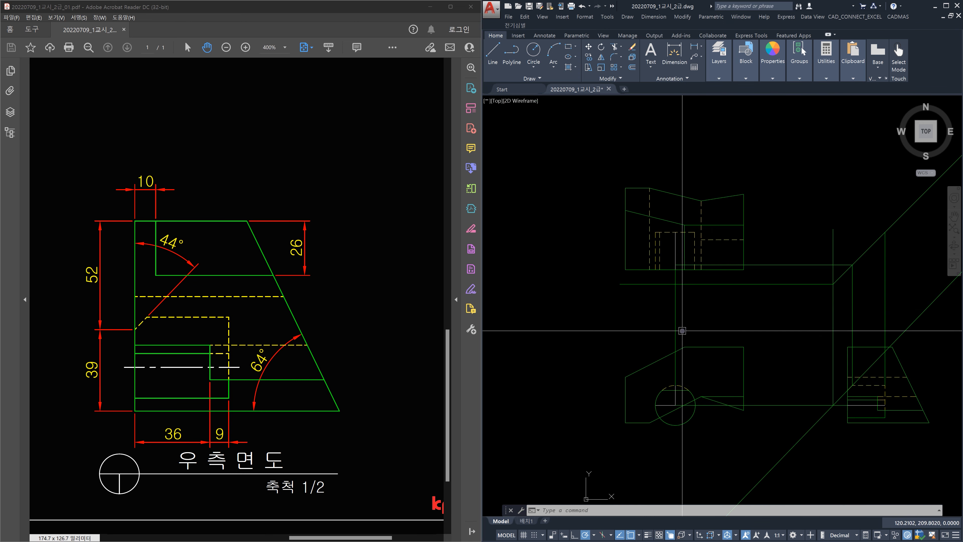
{"action": "scroll", "coordinate": [648, 418], "scroll_direction": "up", "scroll_amount": 2}
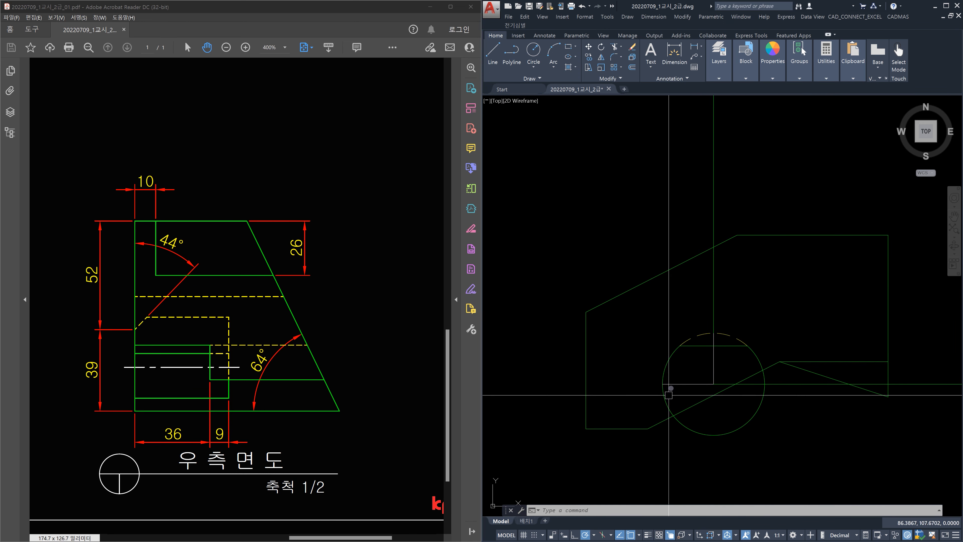
{"action": "key", "text": "l"}
{"action": "key", "text": "Return"}
{"action": "left_click", "coordinate": [663, 383]}
{"action": "scroll", "coordinate": [667, 251], "scroll_direction": "down", "scroll_amount": 2}
{"action": "middle_click_drag", "start_coordinate": [663, 232], "coordinate": [664, 301]}
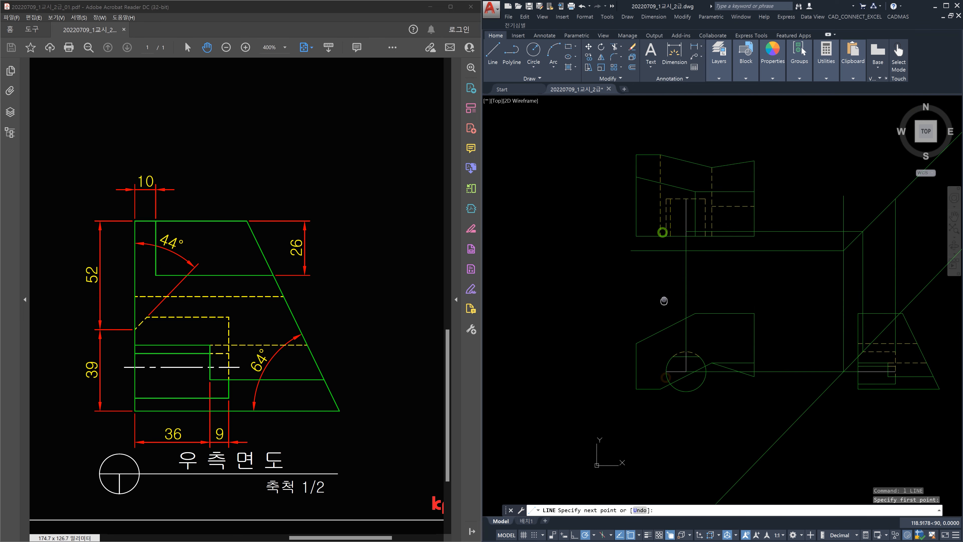
{"action": "scroll", "coordinate": [670, 212], "scroll_direction": "up", "scroll_amount": 2}
{"action": "left_click", "coordinate": [656, 109]}
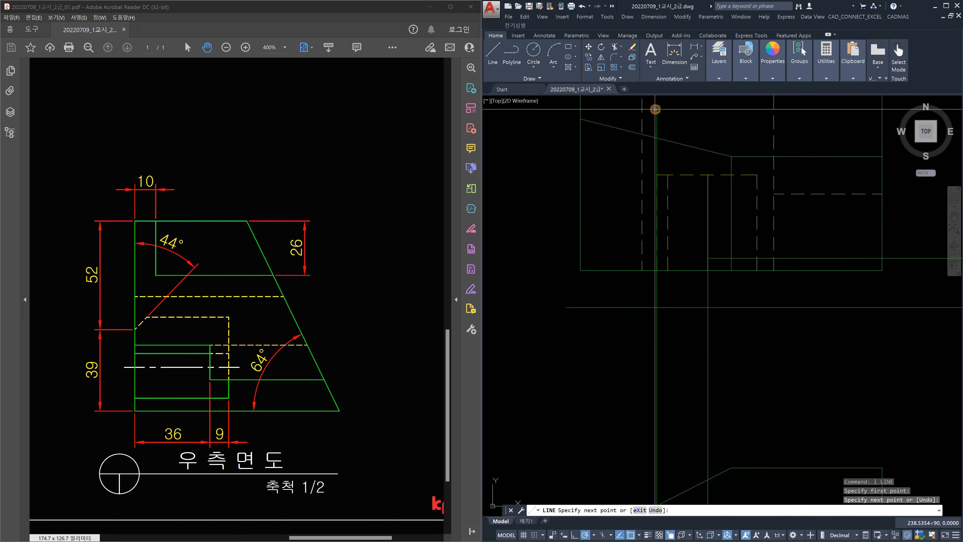
{"action": "key", "text": "Escape"}
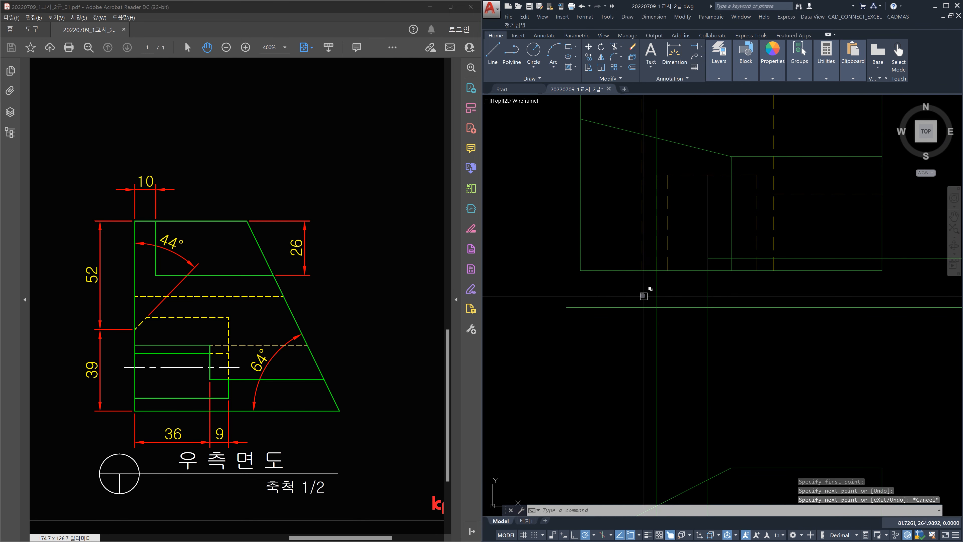
Draw an ellipse centered where the horizontal line below the plan view crosses the axis line, through the left quadrant projection and the cut's horizontal projection line
{"action": "scroll", "coordinate": [668, 324], "scroll_direction": "up", "scroll_amount": 3}
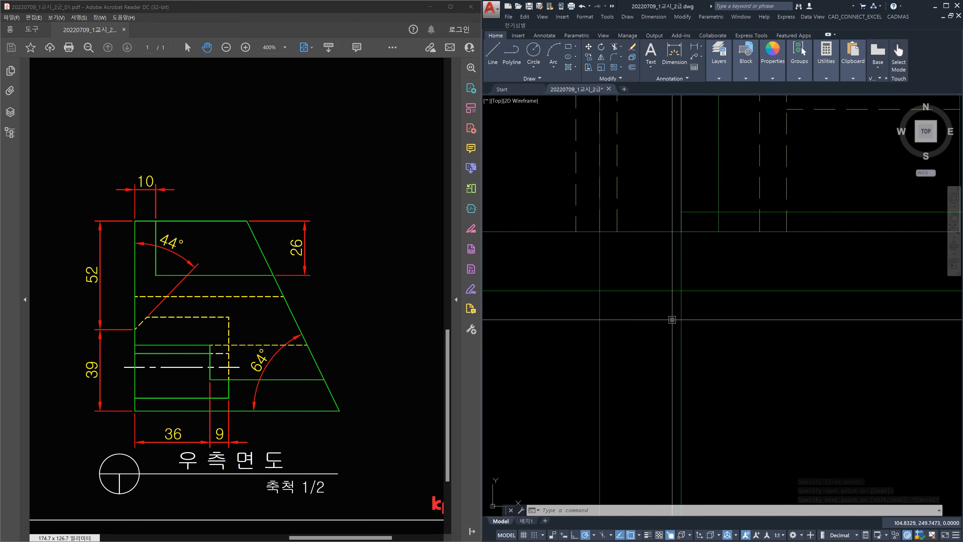
{"action": "type", "text": "EL"}
{"action": "key", "text": "Return"}
{"action": "type", "text": "c"}
{"action": "key", "text": "Return"}
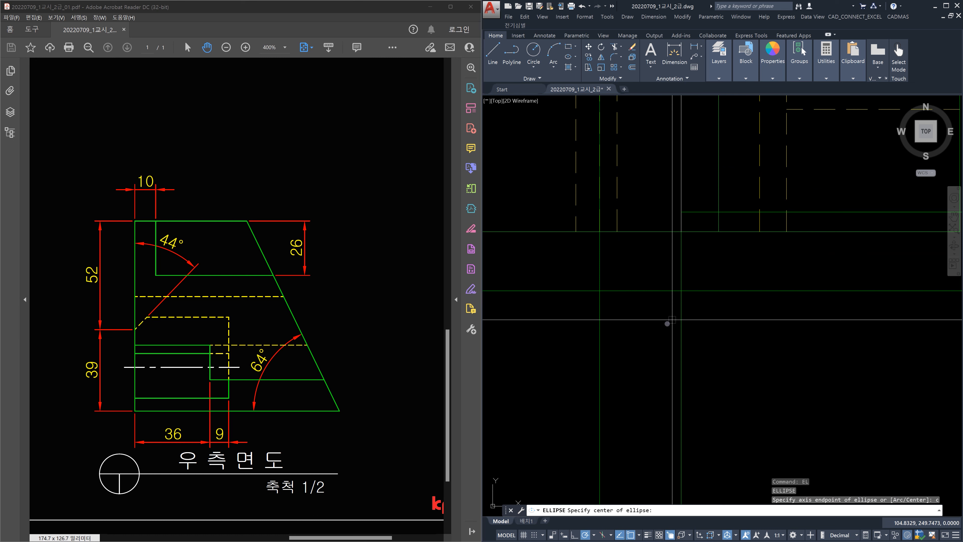
{"action": "left_click", "coordinate": [681, 291]}
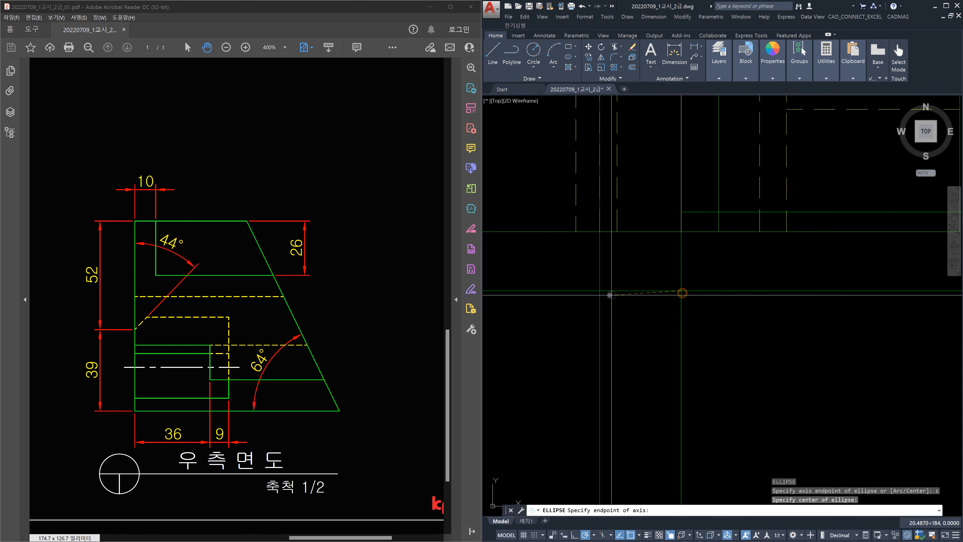
{"action": "left_click", "coordinate": [600, 291]}
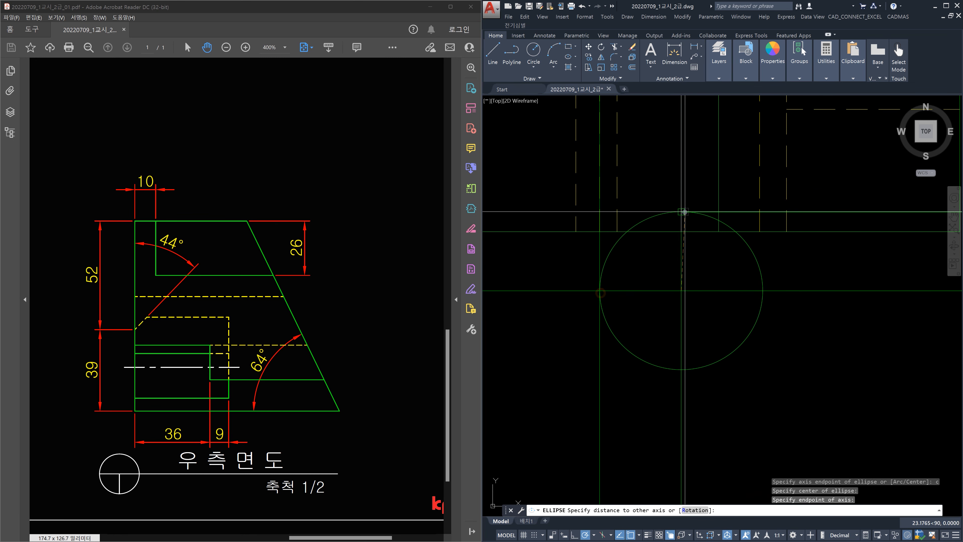
{"action": "key", "text": "Escape"}
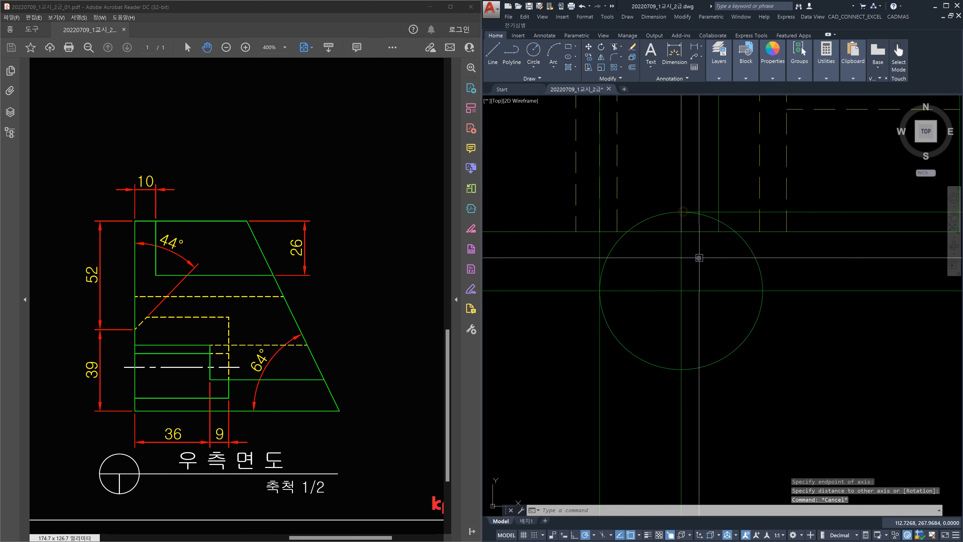
Trim away the part of the ellipse below the plan view's lower edge
{"action": "scroll", "coordinate": [699, 258], "scroll_direction": "down", "scroll_amount": 2}
{"action": "left_click", "coordinate": [661, 246]}
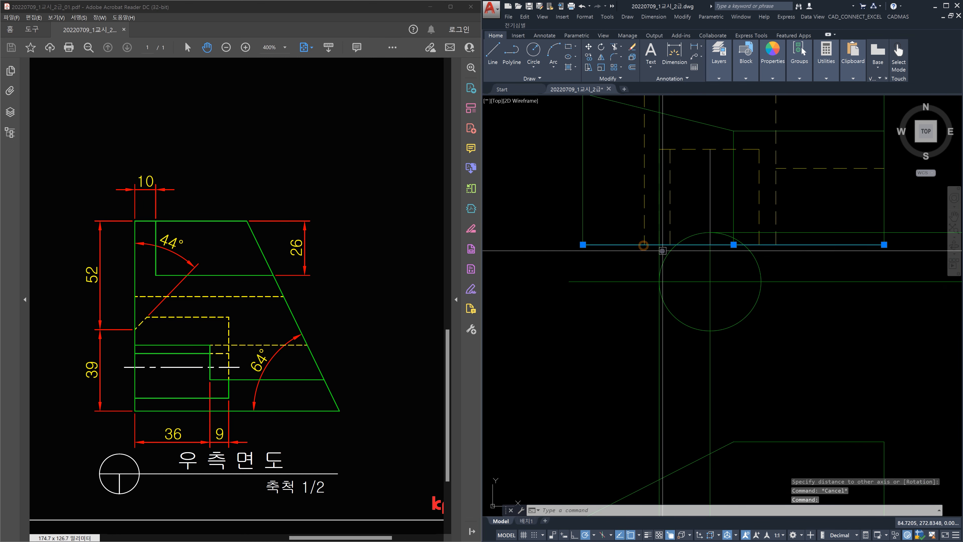
{"action": "key", "text": "Escape"}
{"action": "type", "text": "tr"}
{"action": "key", "text": "Return"}
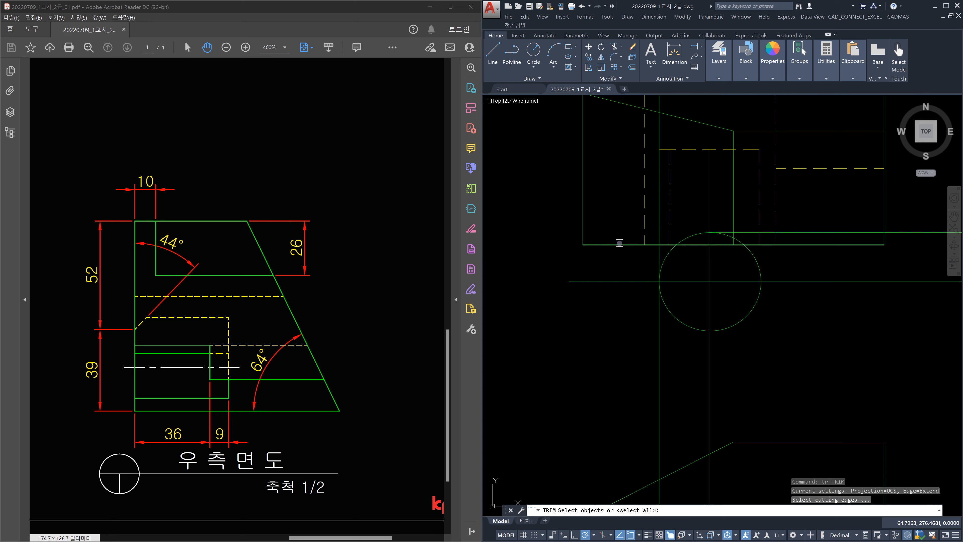
{"action": "key", "text": "Return"}
{"action": "left_click", "coordinate": [667, 255]}
{"action": "key", "text": "Escape"}
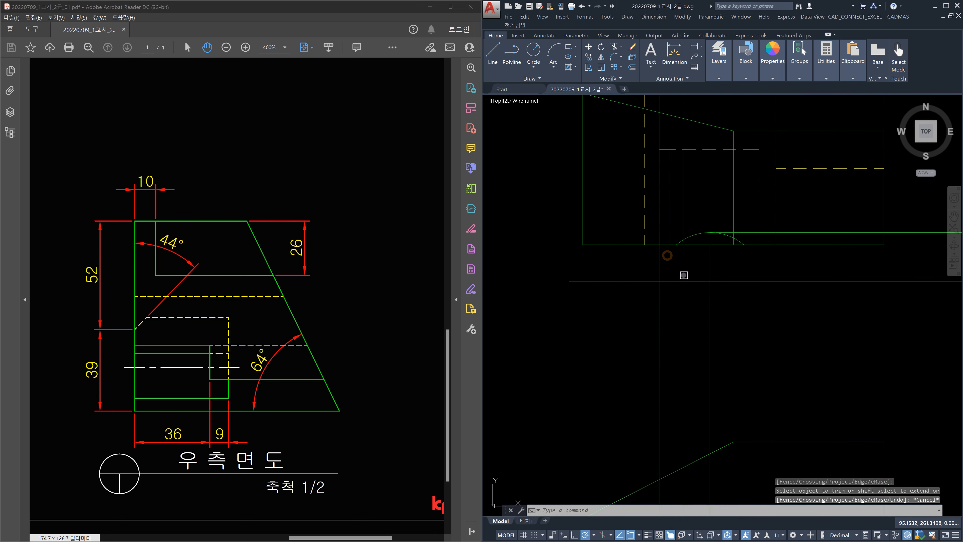
Match the remaining elliptical arc in the plan view to the properties of the neighbouring dashed hidden line
{"action": "type", "text": "ma"}
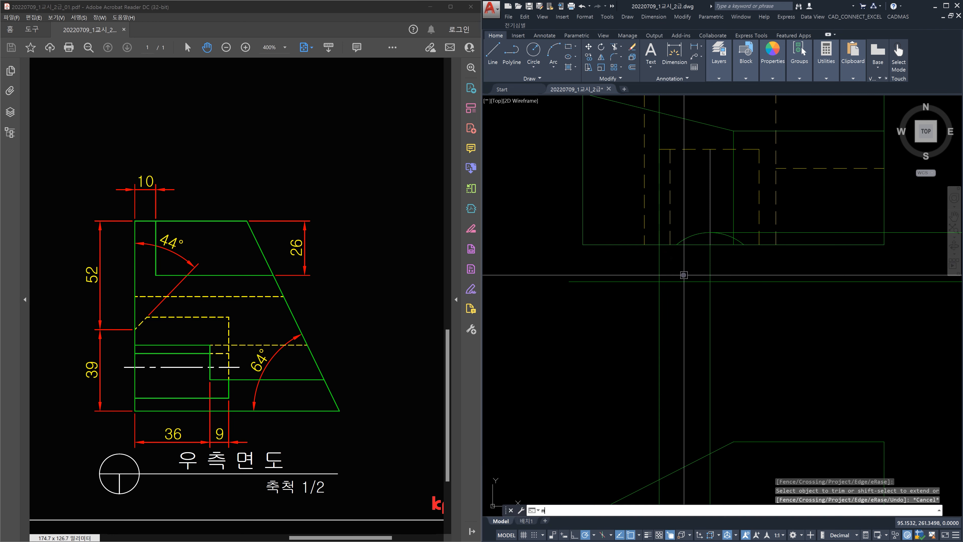
{"action": "key", "text": "Return"}
{"action": "left_click", "coordinate": [669, 231]}
{"action": "left_click", "coordinate": [688, 236]}
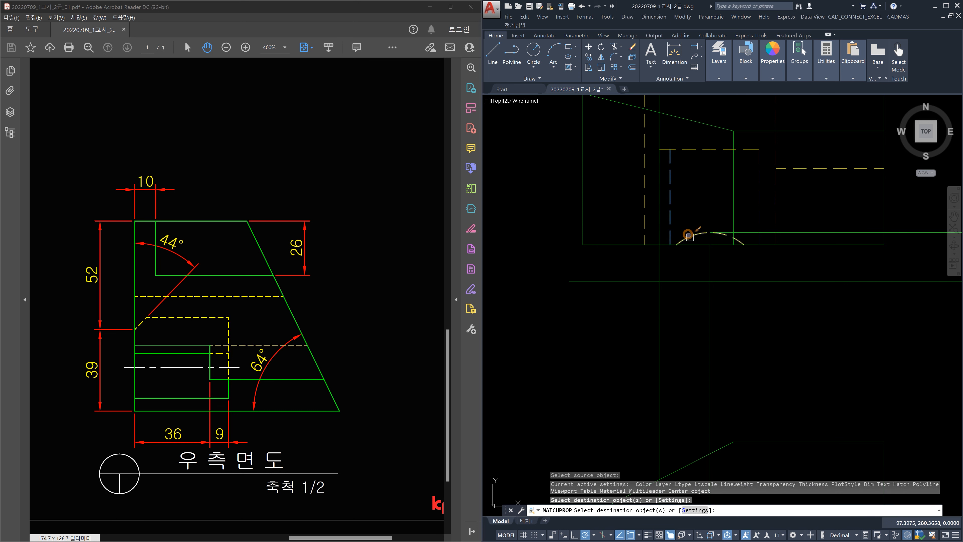
{"action": "scroll", "coordinate": [688, 235], "scroll_direction": "down", "scroll_amount": 3}
{"action": "key", "text": "Escape"}
Erase the two horizontal projection lines by the plan view and the two vertical projection lines between the plan and front views
{"action": "middle_click_drag", "start_coordinate": [726, 290], "coordinate": [682, 295]}
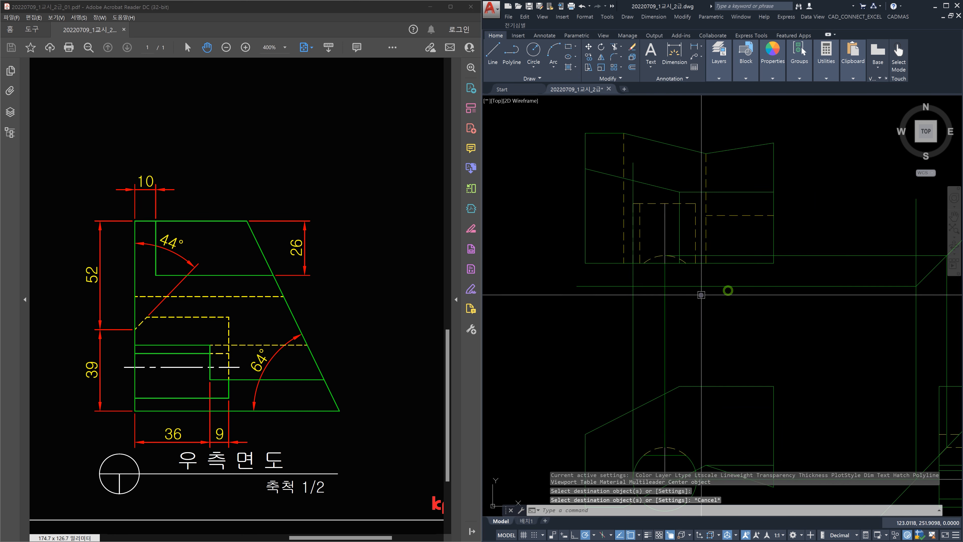
{"action": "middle_click_drag", "start_coordinate": [841, 307], "coordinate": [810, 301]}
{"action": "left_click", "coordinate": [834, 299]}
{"action": "left_click", "coordinate": [820, 237]}
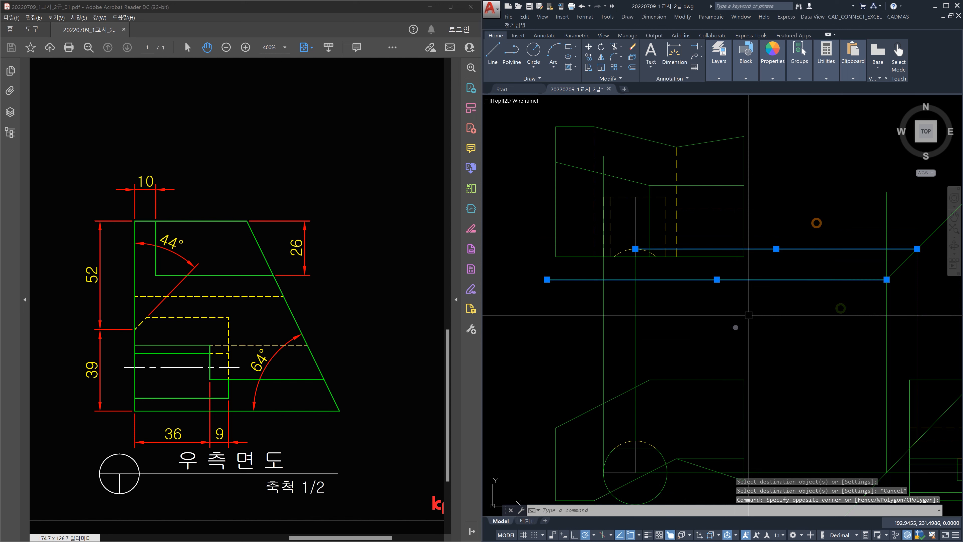
{"action": "left_click", "coordinate": [724, 333]}
{"action": "left_click", "coordinate": [575, 317]}
{"action": "key", "text": "Delete"}
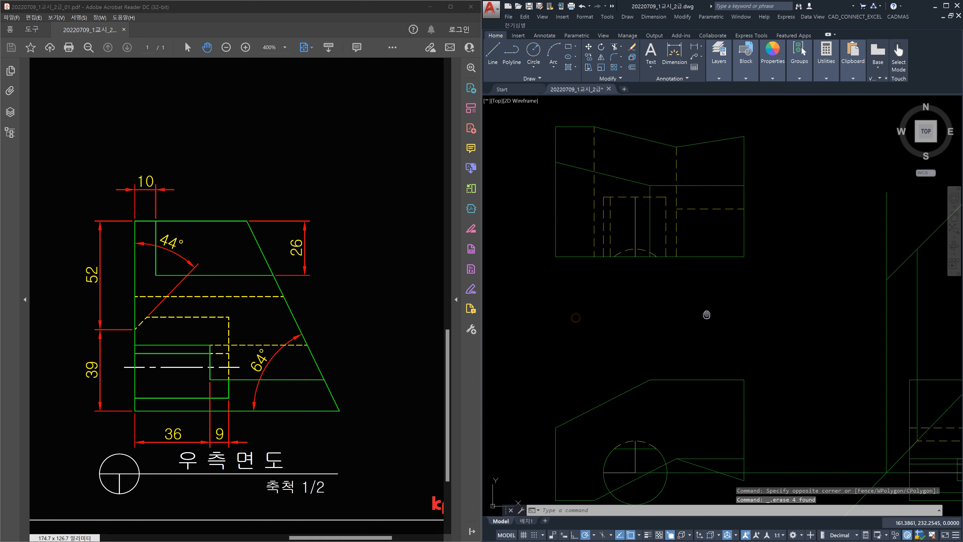
Erase the vertical projection lines rising around the right side view and the slanted 44° construction line
{"action": "middle_click_drag", "start_coordinate": [871, 313], "coordinate": [781, 312]}
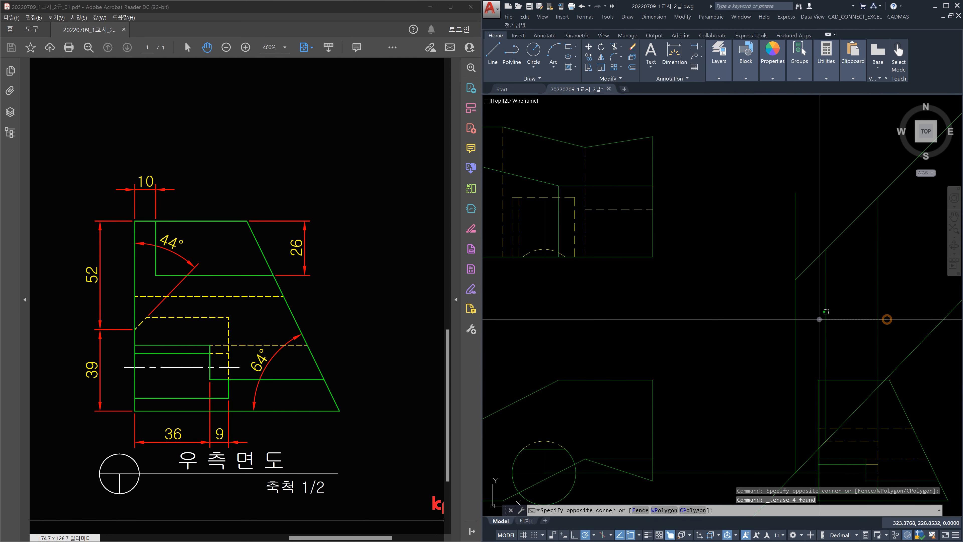
{"action": "left_click", "coordinate": [789, 318]}
{"action": "key", "text": "Delete"}
{"action": "middle_click_drag", "start_coordinate": [825, 327], "coordinate": [687, 298]}
{"action": "left_click", "coordinate": [836, 313]}
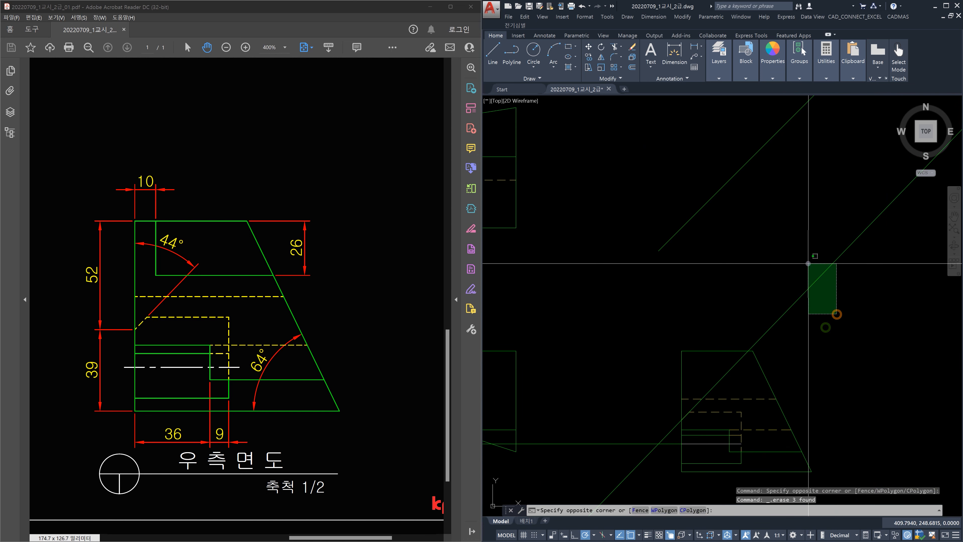
{"action": "left_click", "coordinate": [808, 264]}
{"action": "key", "text": "Delete"}
Erase the horizontal projection line running from the front view circle's center to the right side view
{"action": "middle_click_drag", "start_coordinate": [647, 394], "coordinate": [744, 344]}
{"action": "left_click", "coordinate": [702, 418]}
{"action": "left_click", "coordinate": [688, 348]}
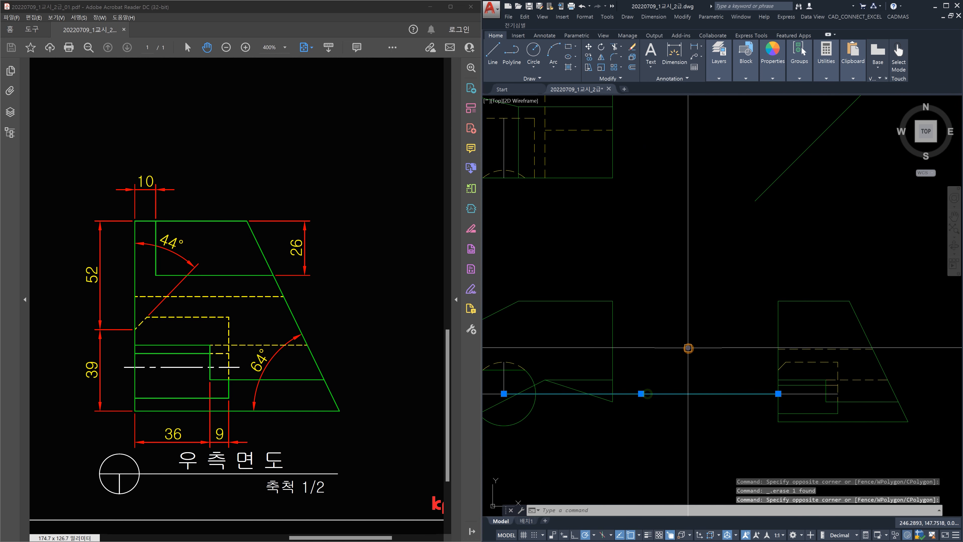
{"action": "key", "text": "Delete"}
Trim the part of the front view circle below the slanted edge, using that edge as the cutting boundary
{"action": "middle_click_drag", "start_coordinate": [600, 407], "coordinate": [714, 398]}
{"action": "type", "text": "tr"}
{"action": "key", "text": "Return"}
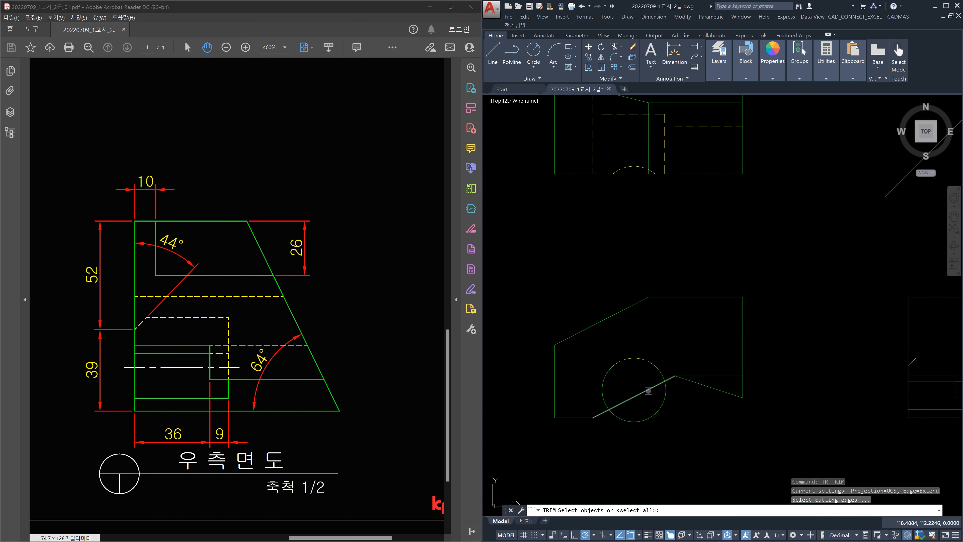
{"action": "left_click", "coordinate": [648, 390]}
{"action": "key", "text": "Return"}
{"action": "left_click", "coordinate": [662, 404]}
{"action": "key", "text": "Escape"}
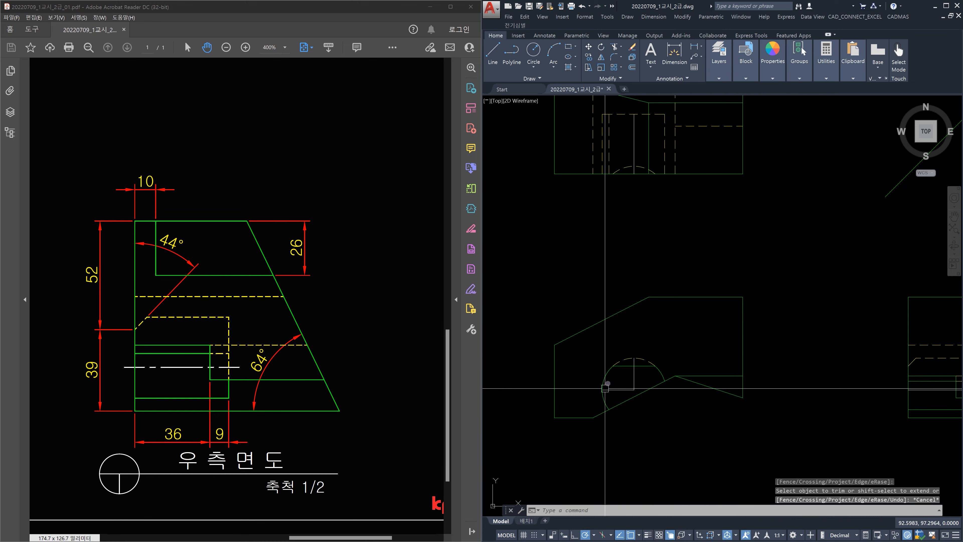
Lengthen the front view circle's horizontal and vertical centerlines by a delta of 5 at both ends
{"action": "scroll", "coordinate": [656, 412], "scroll_direction": "up", "scroll_amount": 2}
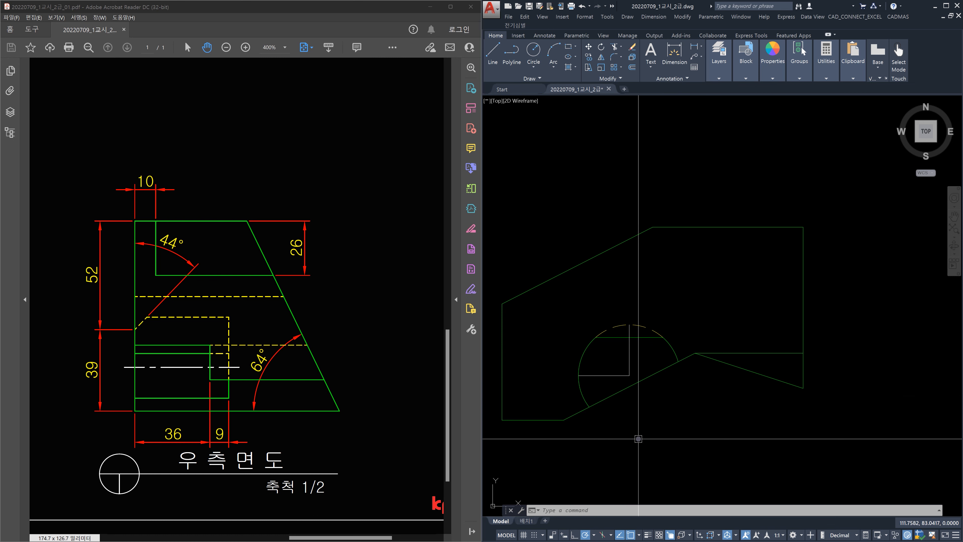
{"action": "scroll", "coordinate": [638, 439], "scroll_direction": "down", "scroll_amount": 3}
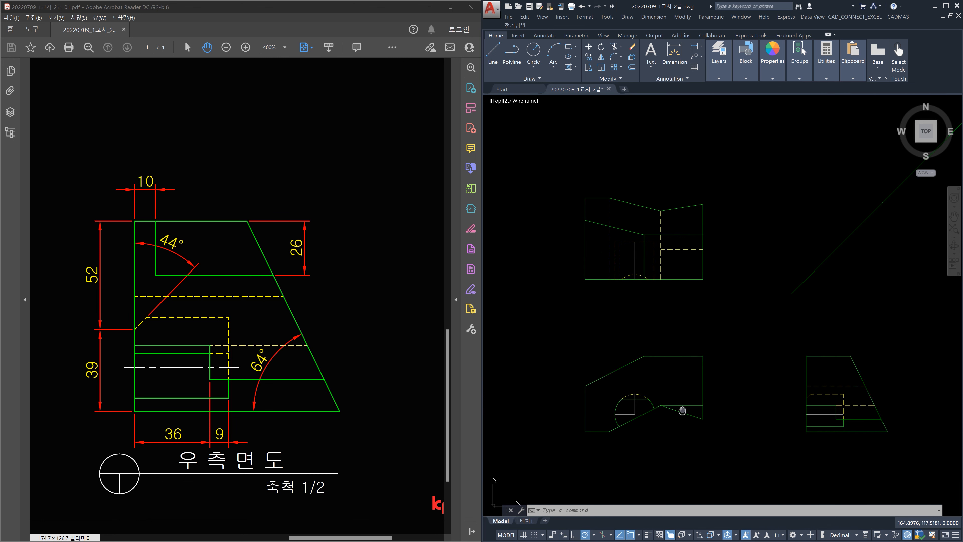
{"action": "scroll", "coordinate": [638, 439], "scroll_direction": "up", "scroll_amount": 1}
{"action": "scroll", "coordinate": [638, 436], "scroll_direction": "up", "scroll_amount": 2}
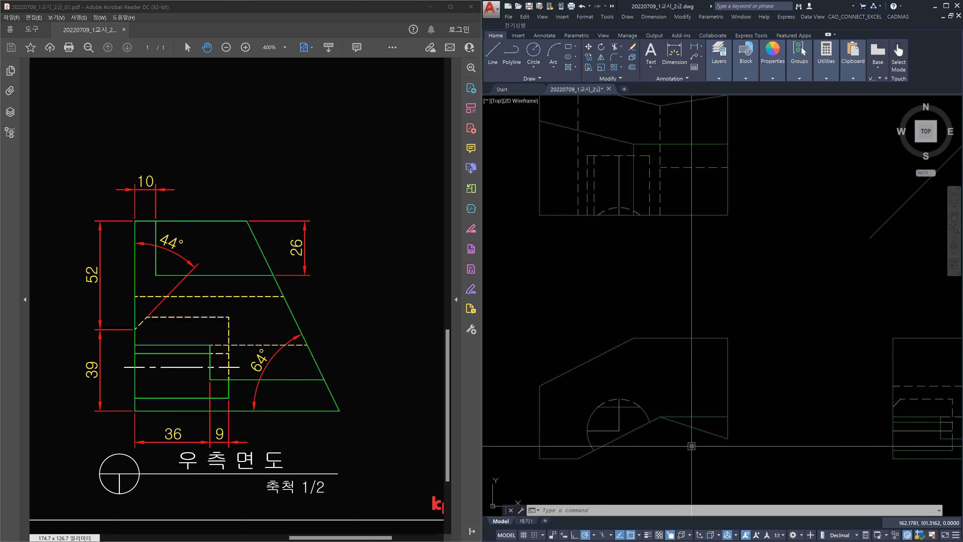
{"action": "scroll", "coordinate": [602, 432], "scroll_direction": "up", "scroll_amount": 2}
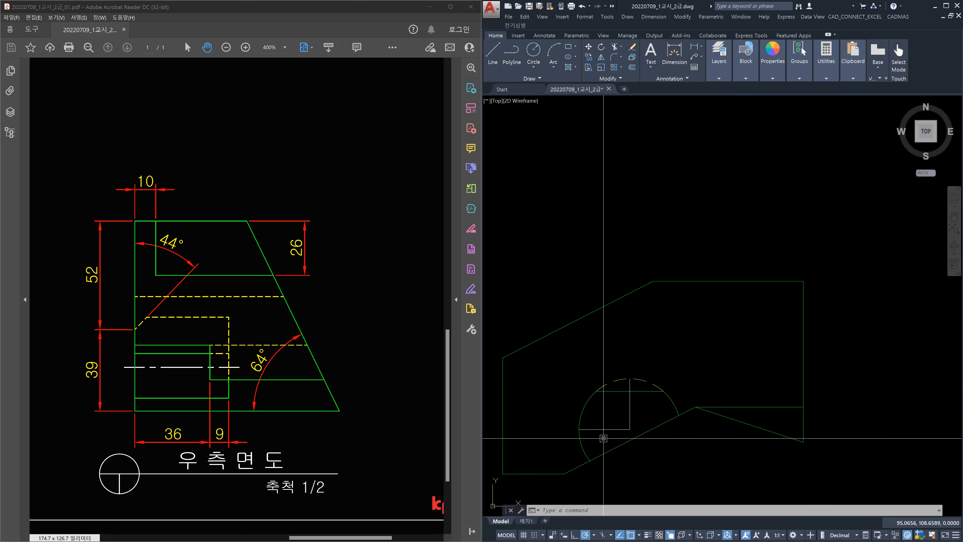
{"action": "type", "text": "l"}
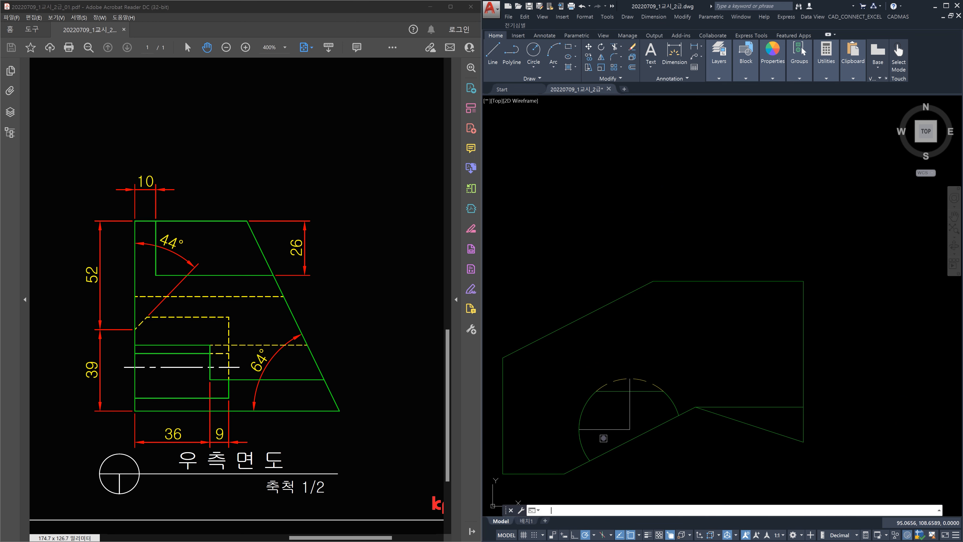
{"action": "type", "text": "de"}
{"action": "key", "text": "Return"}
{"action": "type", "text": "5"}
{"action": "key", "text": "Return"}
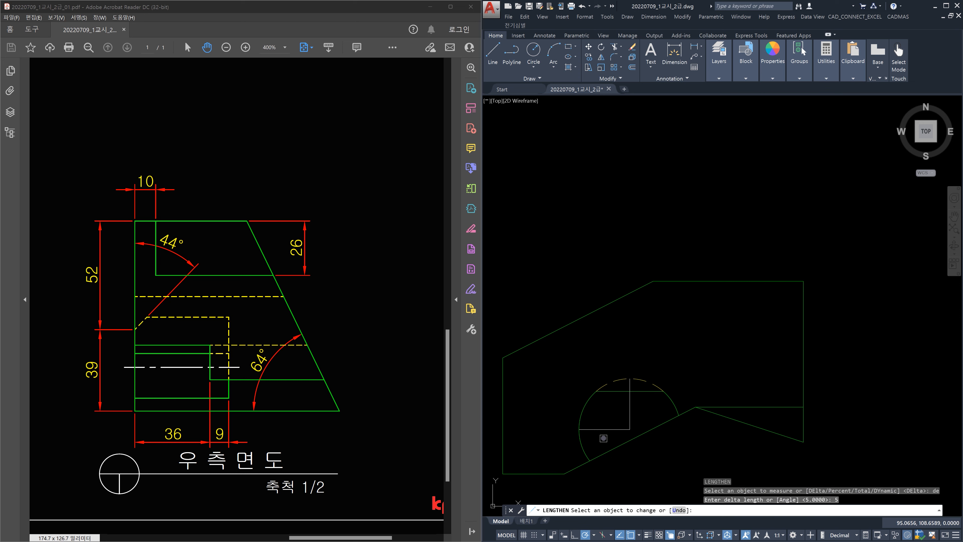
{"action": "left_click", "coordinate": [600, 432]}
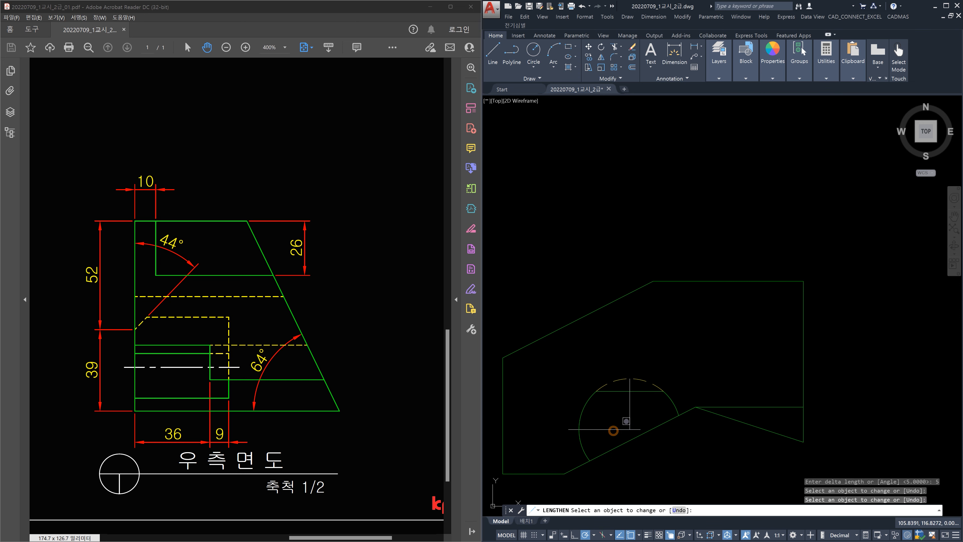
Lengthen the cylinder's axis lines in the right side view and the plan view at both ends by the same delta
{"action": "scroll", "coordinate": [675, 393], "scroll_direction": "down", "scroll_amount": 2}
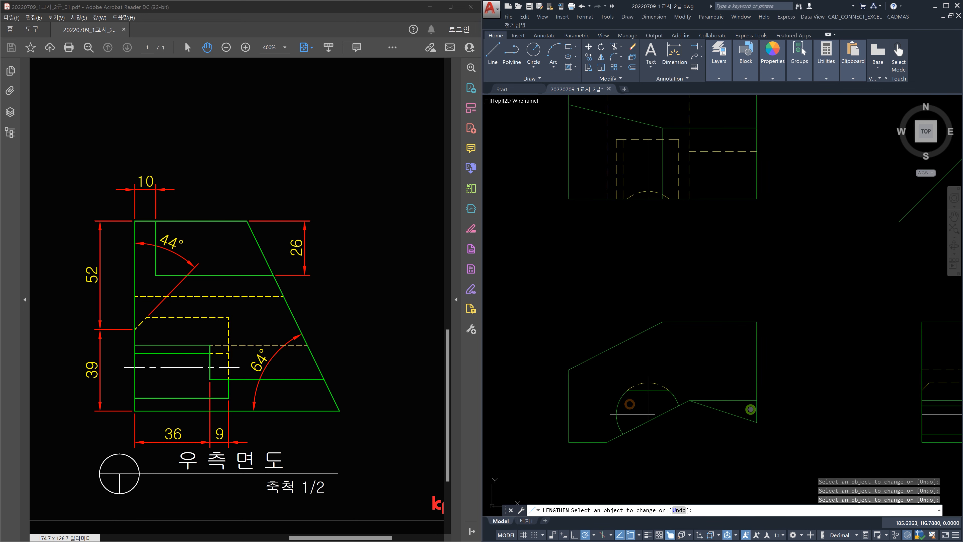
{"action": "scroll", "coordinate": [750, 409], "scroll_direction": "down", "scroll_amount": 2}
{"action": "scroll", "coordinate": [766, 427], "scroll_direction": "up", "scroll_amount": 5}
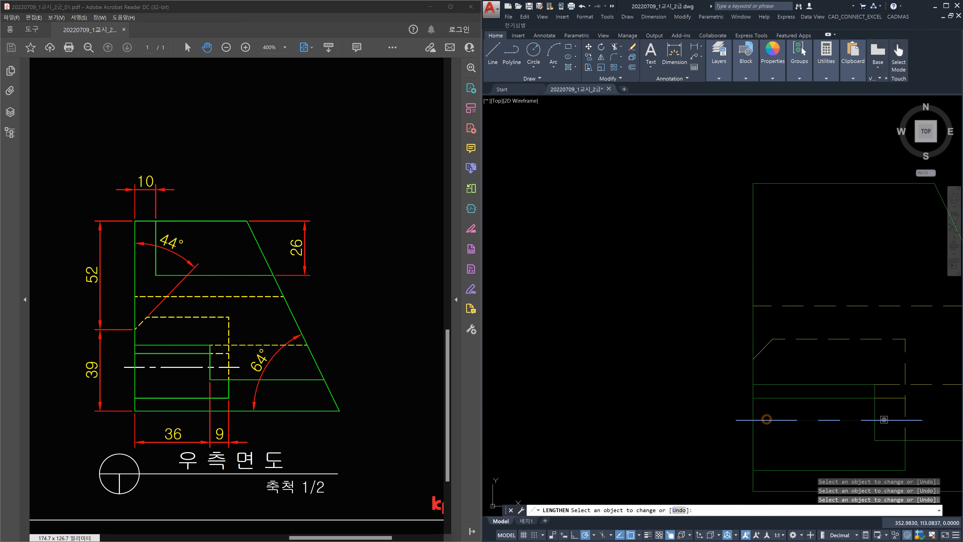
{"action": "scroll", "coordinate": [727, 362], "scroll_direction": "down", "scroll_amount": 5}
{"action": "scroll", "coordinate": [554, 235], "scroll_direction": "up", "scroll_amount": 6}
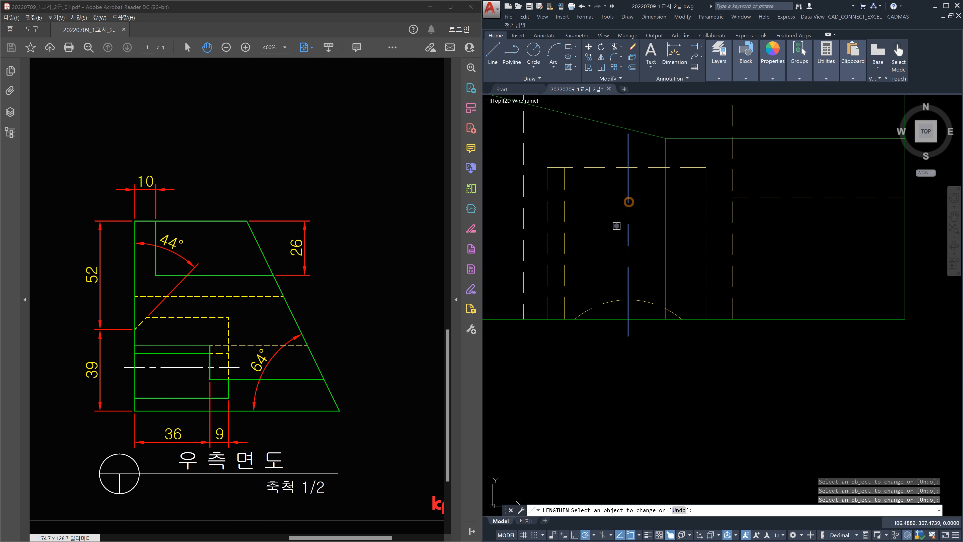
{"action": "scroll", "coordinate": [645, 243], "scroll_direction": "down", "scroll_amount": 4}
{"action": "key", "text": "Escape"}
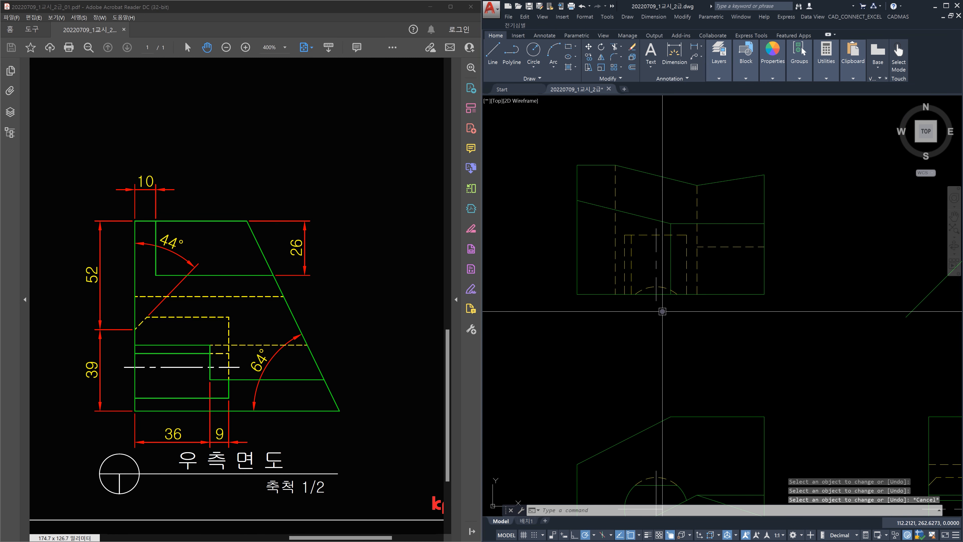
Offset the right side view's top edge 26 downward
{"action": "middle_click_drag", "start_coordinate": [684, 345], "coordinate": [645, 276]}
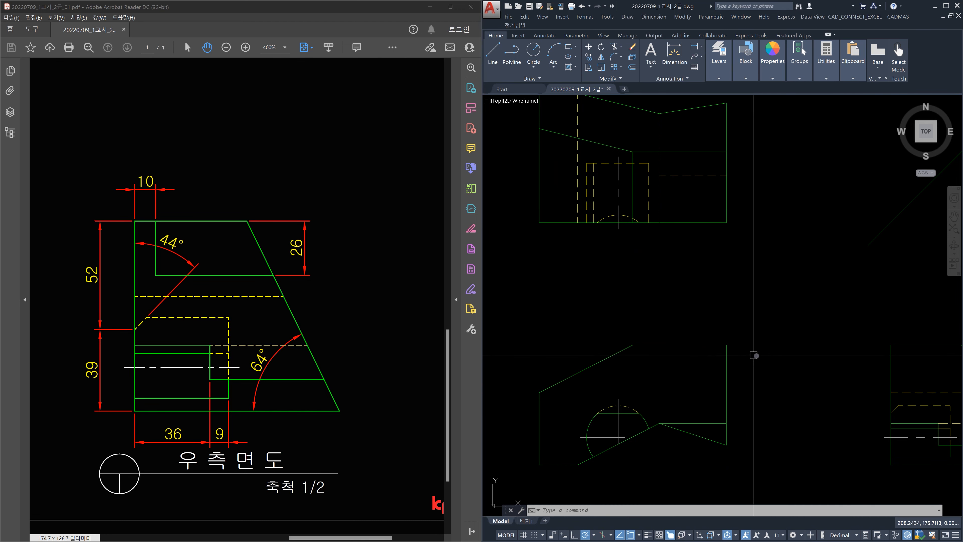
{"action": "middle_click_drag", "start_coordinate": [796, 363], "coordinate": [539, 344]}
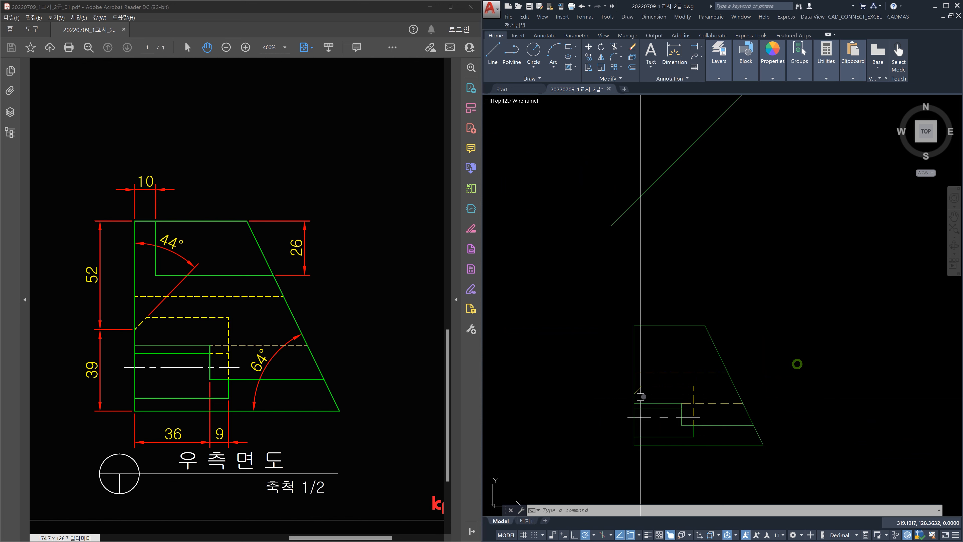
{"action": "scroll", "coordinate": [658, 391], "scroll_direction": "up", "scroll_amount": 1}
{"action": "middle_click_drag", "start_coordinate": [671, 397], "coordinate": [659, 358]}
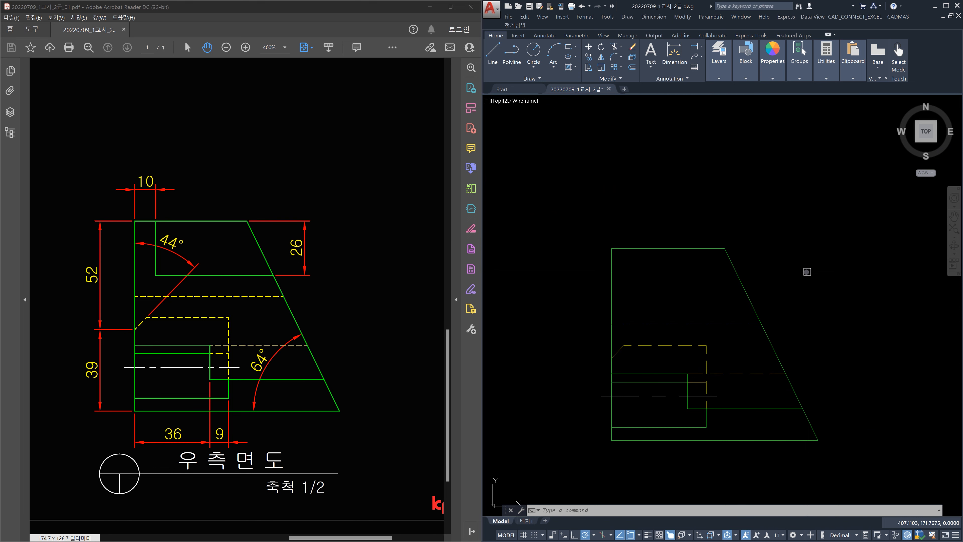
{"action": "type", "text": "o"}
{"action": "key", "text": "Return"}
{"action": "type", "text": "26"}
{"action": "key", "text": "Return"}
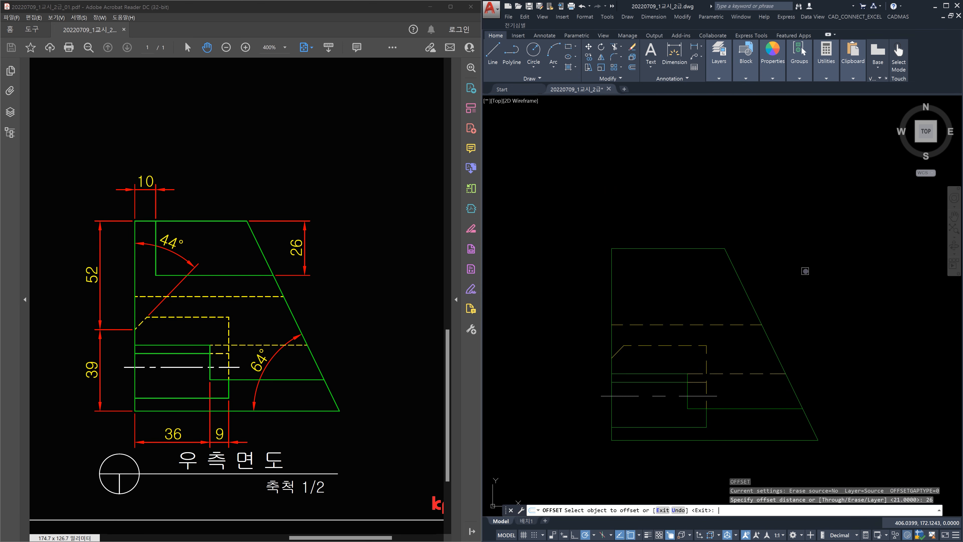
{"action": "left_click", "coordinate": [694, 252]}
{"action": "left_click", "coordinate": [695, 282]}
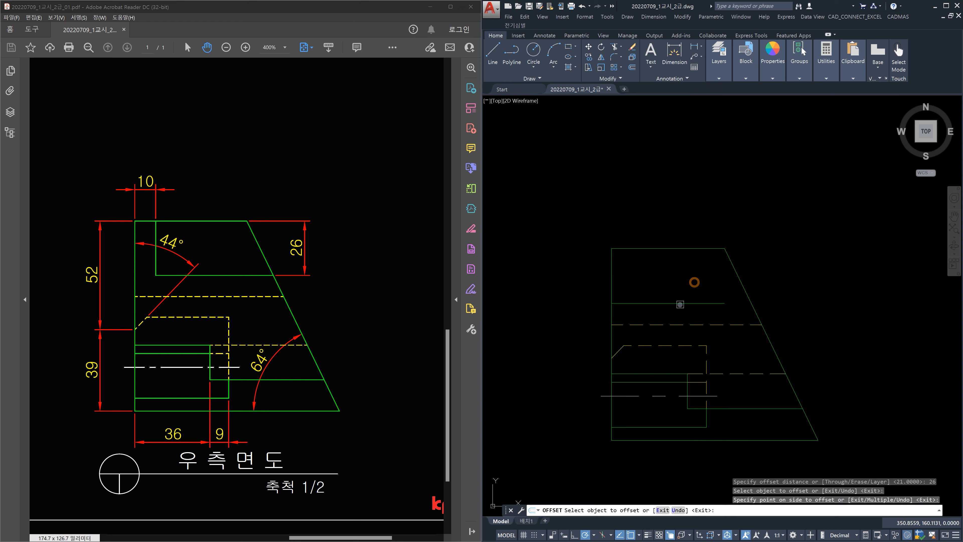
{"action": "key", "text": "Escape"}
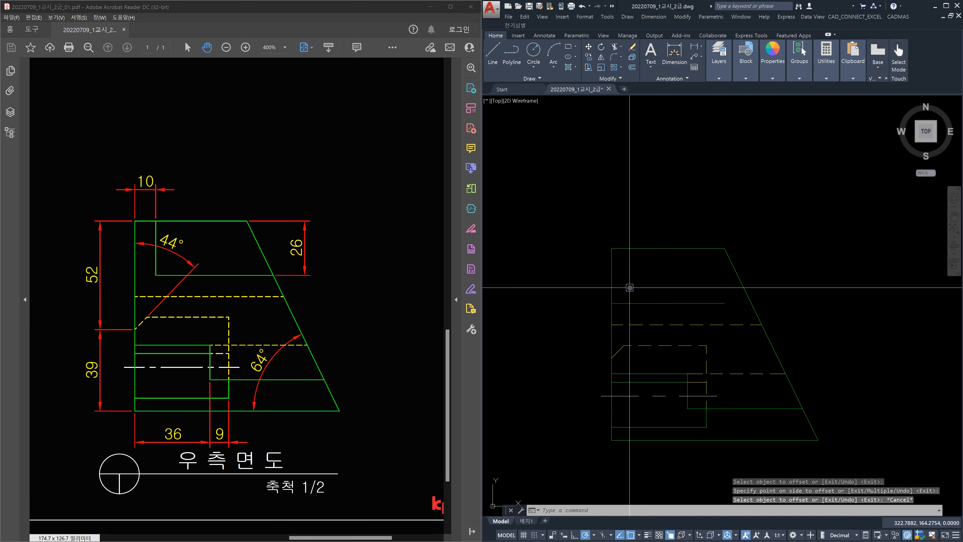
Offset the right side view's vertical edge 10 inward
{"action": "type", "text": "o"}
{"action": "key", "text": "Return"}
{"action": "type", "text": "10"}
{"action": "key", "text": "Return"}
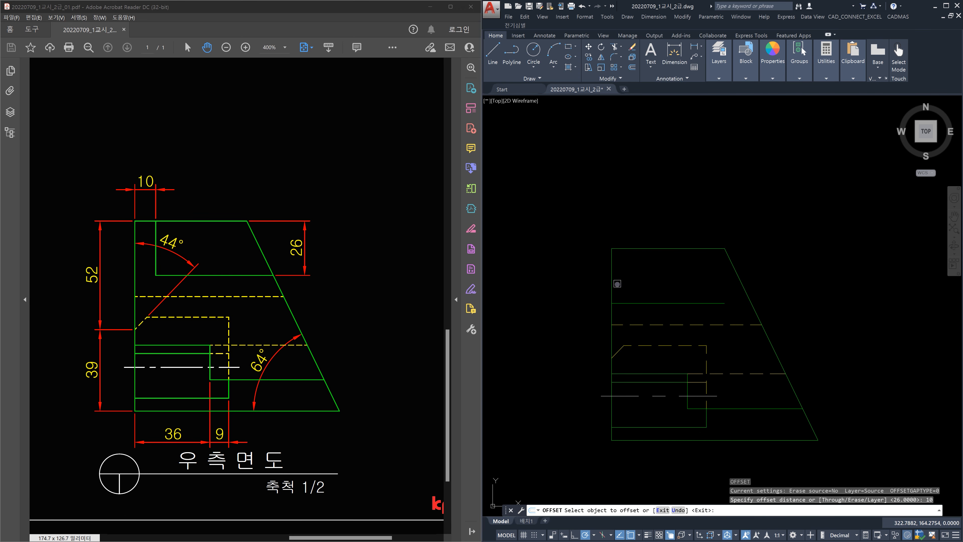
{"action": "left_click", "coordinate": [613, 282]}
{"action": "left_click", "coordinate": [641, 281]}
{"action": "key", "text": "Escape"}
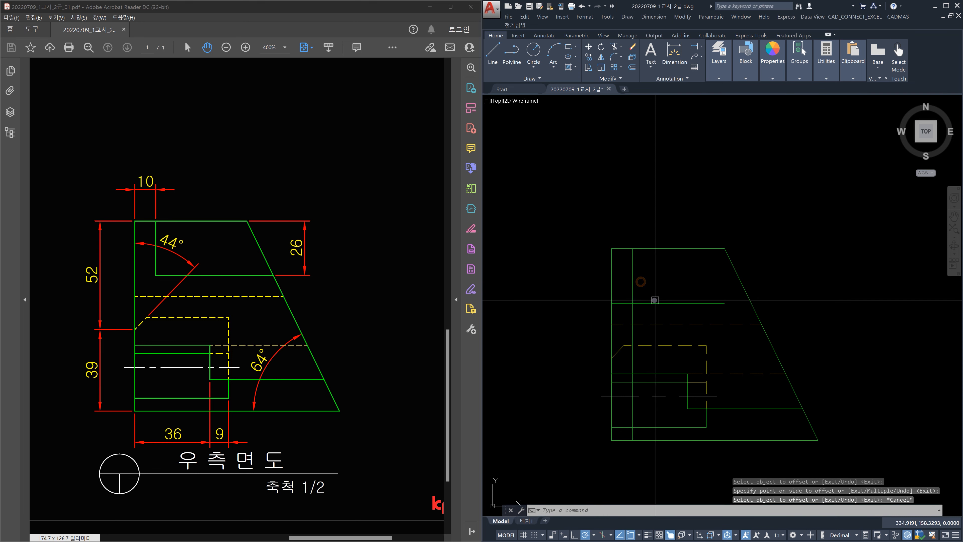
Try to trim the two offset lines into a corner in the right side view, and undo the trim
{"action": "type", "text": "tr"}
{"action": "key", "text": "Return"}
{"action": "scroll", "coordinate": [640, 306], "scroll_direction": "up", "scroll_amount": 1}
{"action": "left_click", "coordinate": [641, 314]}
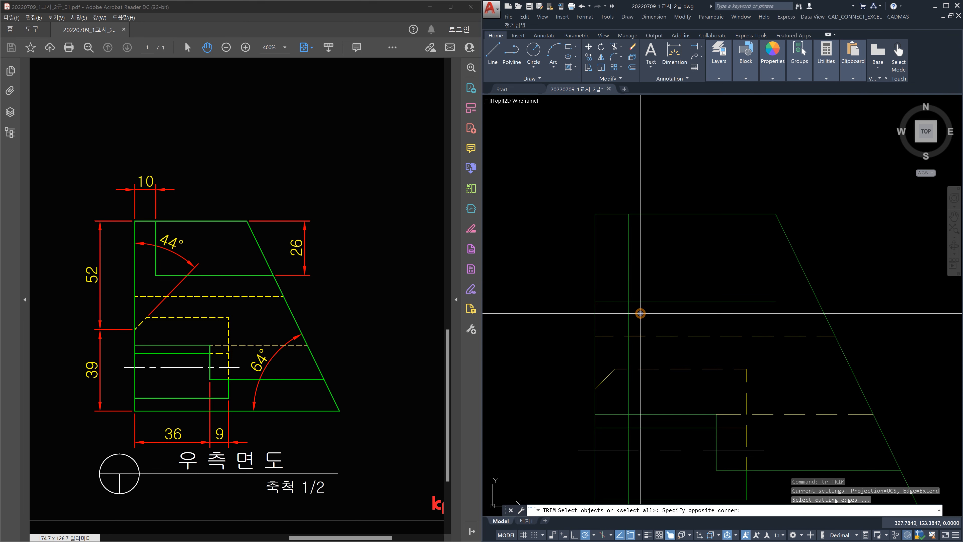
{"action": "left_click", "coordinate": [619, 294]}
{"action": "key", "text": "Return"}
{"action": "left_click", "coordinate": [627, 312]}
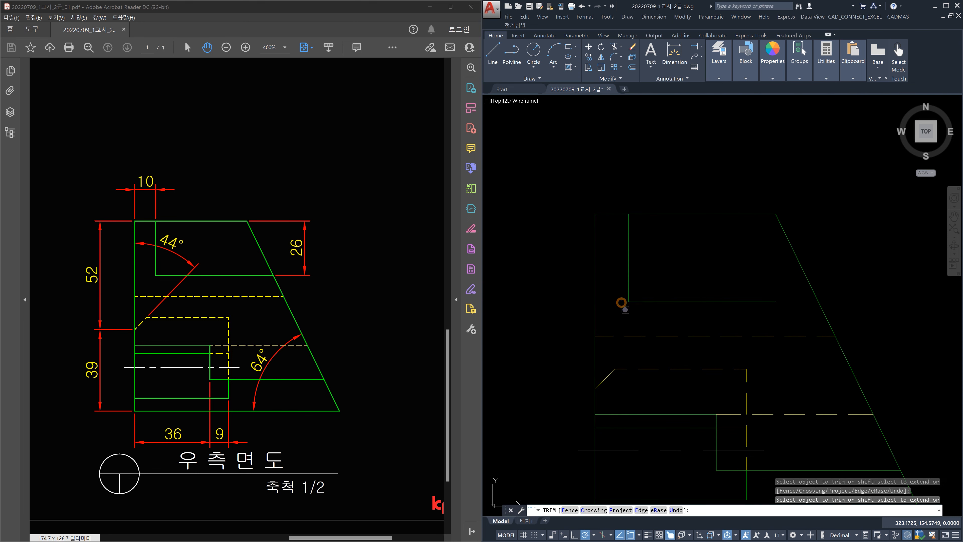
{"action": "key", "text": "Escape"}
{"action": "key", "text": "ctrl+z"}
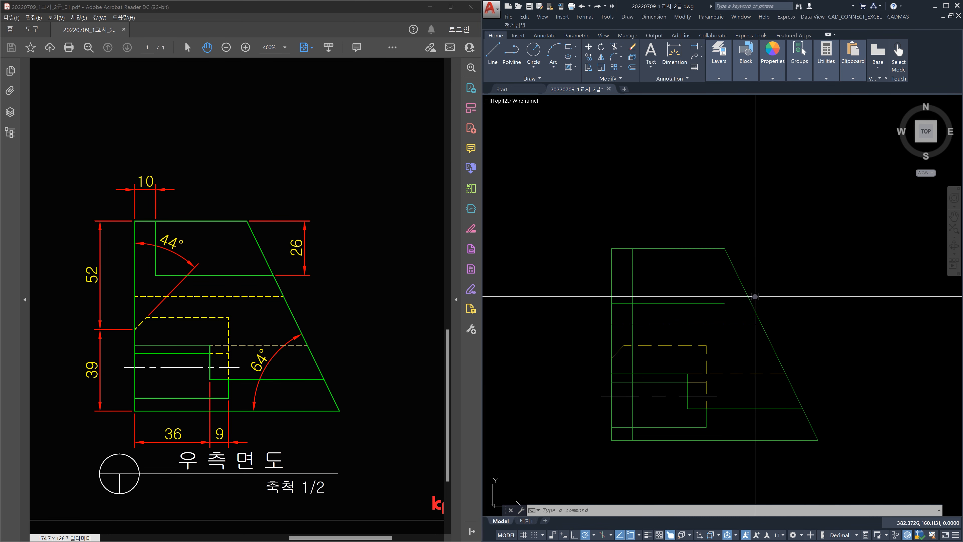
Trim the two offset lines to an L-shaped corner and extend the horizontal one to the right side view's slanted edge
{"action": "type", "text": "tr"}
{"action": "key", "text": "Return"}
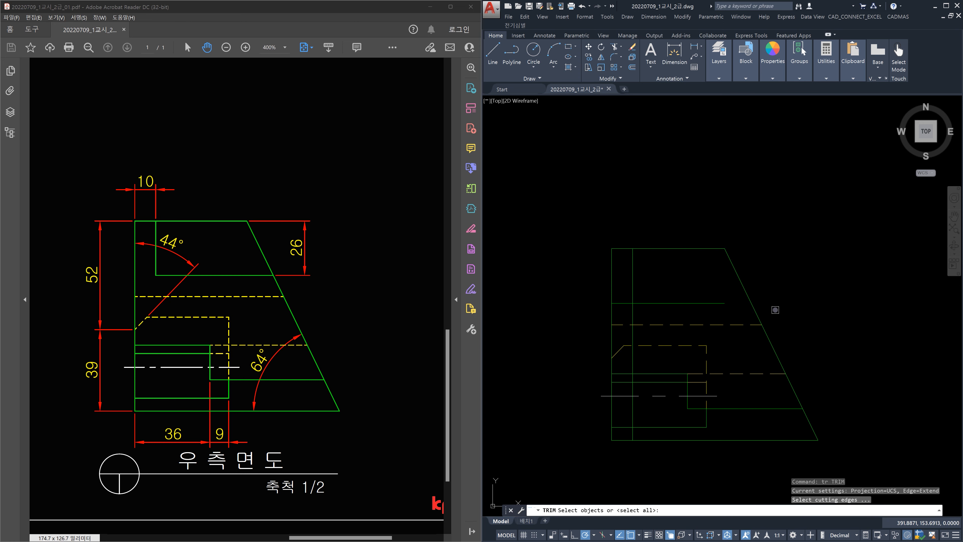
{"action": "left_click_drag", "start_coordinate": [775, 309], "coordinate": [627, 286]}
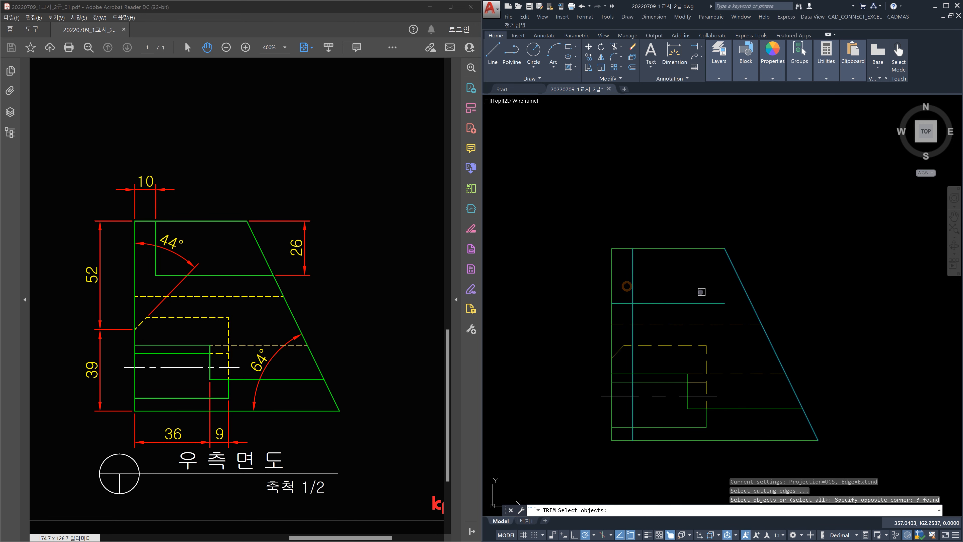
{"action": "key", "text": "Return"}
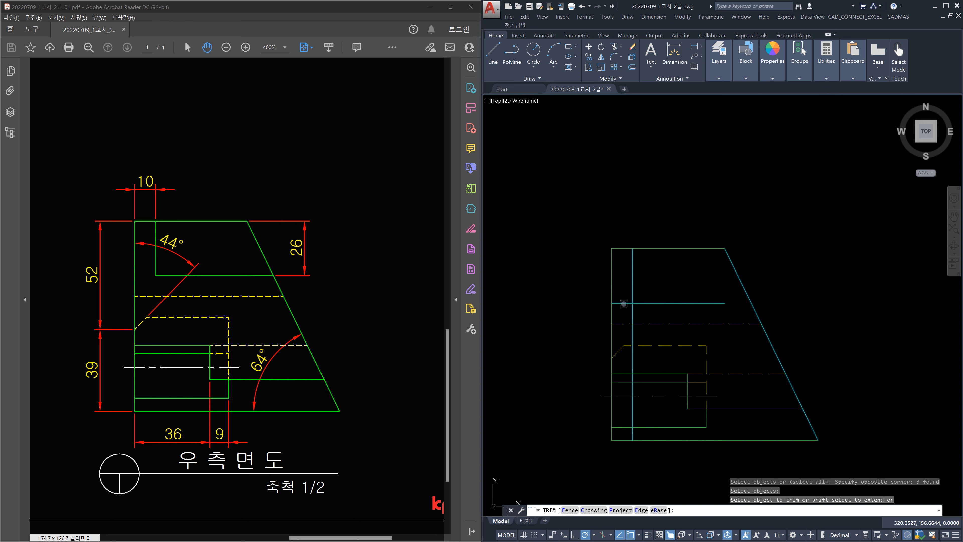
{"action": "left_click", "coordinate": [624, 304]}
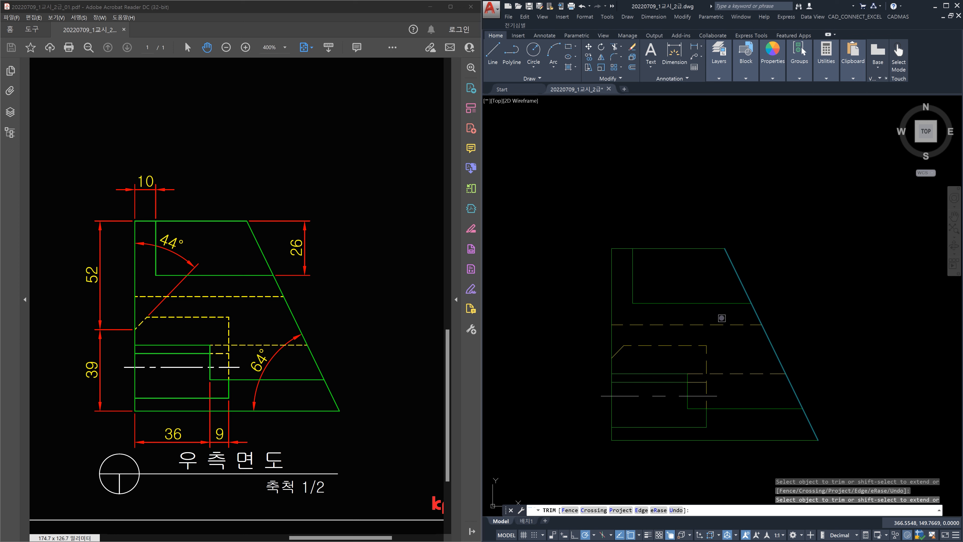
{"action": "key", "text": "space"}
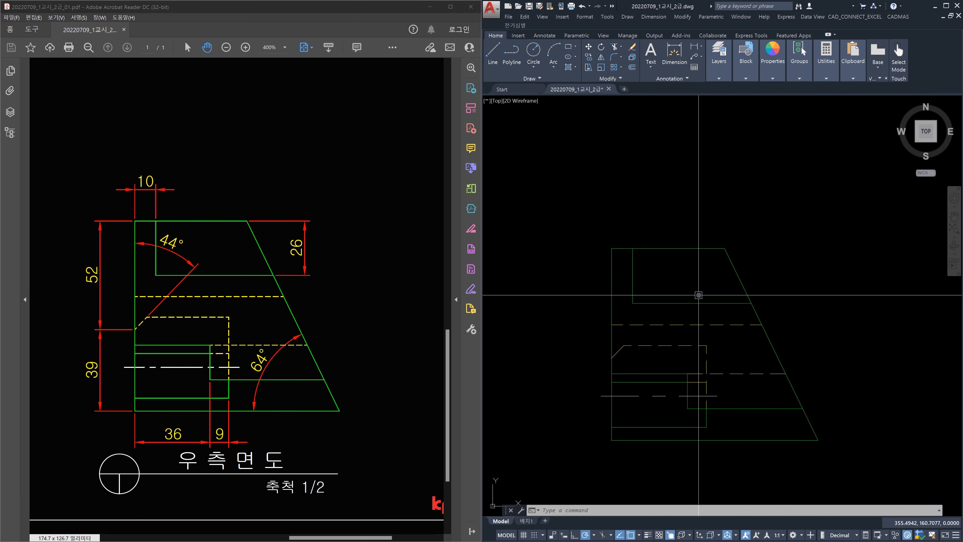
Project the step's lower corner from the right side view horizontally across the front view to its slanted edge
{"action": "scroll", "coordinate": [698, 295], "scroll_direction": "down", "scroll_amount": 4}
{"action": "middle_click_drag", "start_coordinate": [698, 294], "coordinate": [748, 323]}
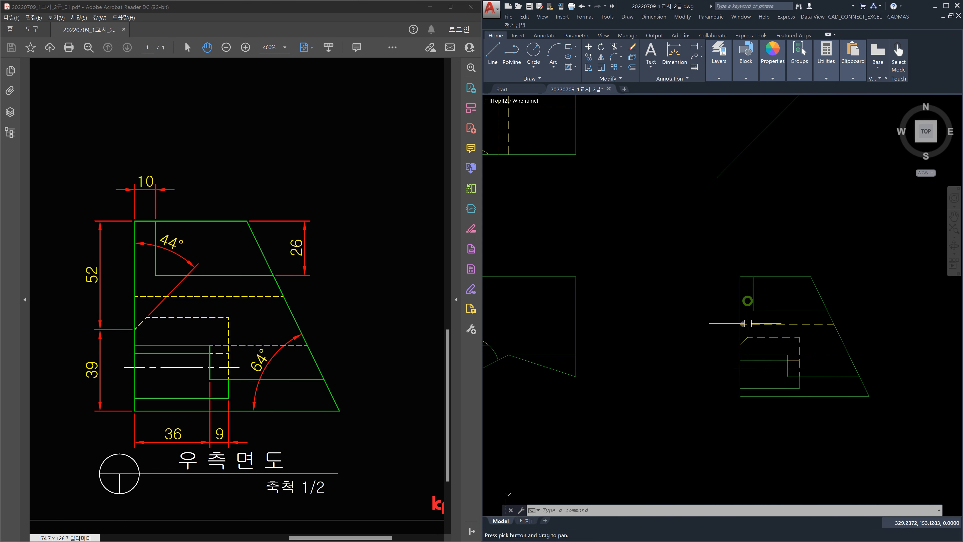
{"action": "middle_click_drag", "start_coordinate": [573, 320], "coordinate": [598, 327]}
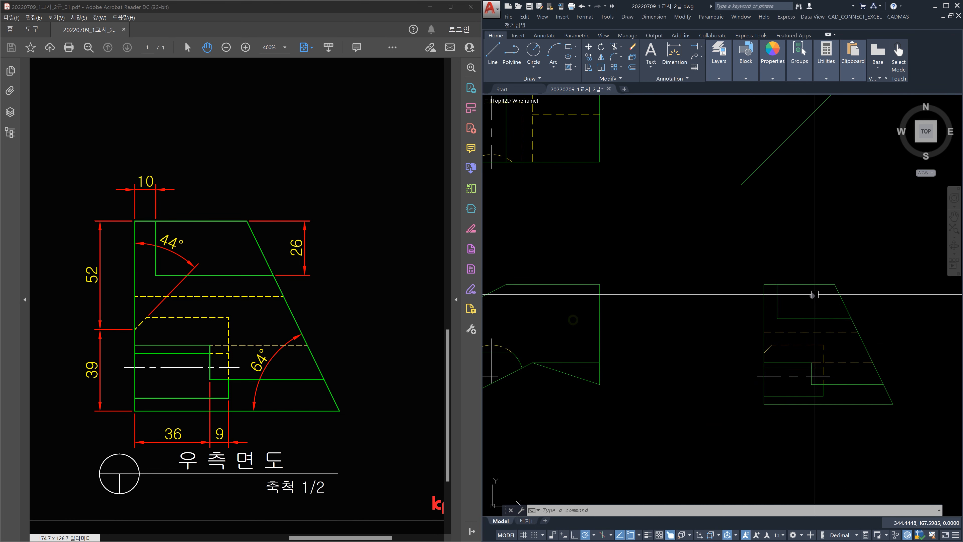
{"action": "middle_click_drag", "start_coordinate": [785, 316], "coordinate": [819, 320]}
{"action": "type", "text": "l"}
{"action": "key", "text": "Return"}
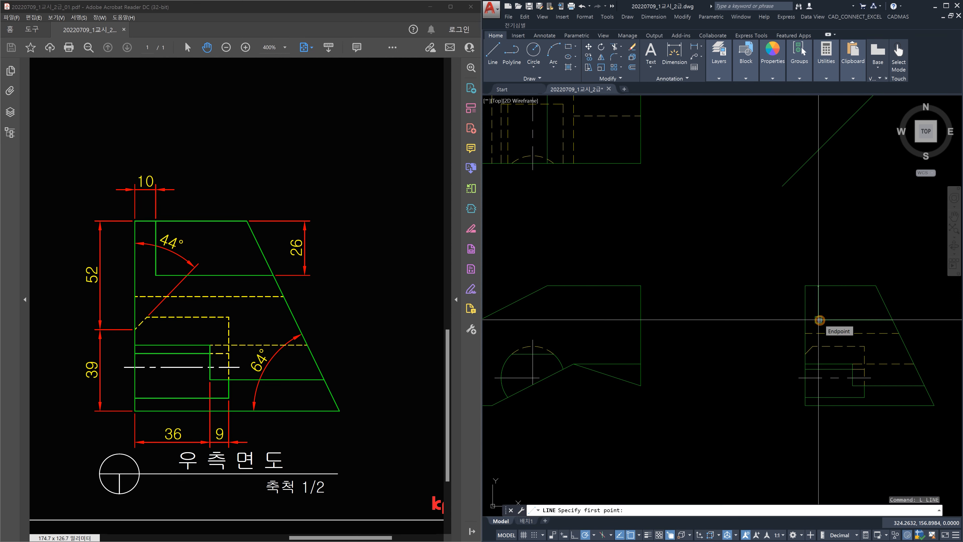
{"action": "left_click", "coordinate": [819, 320]}
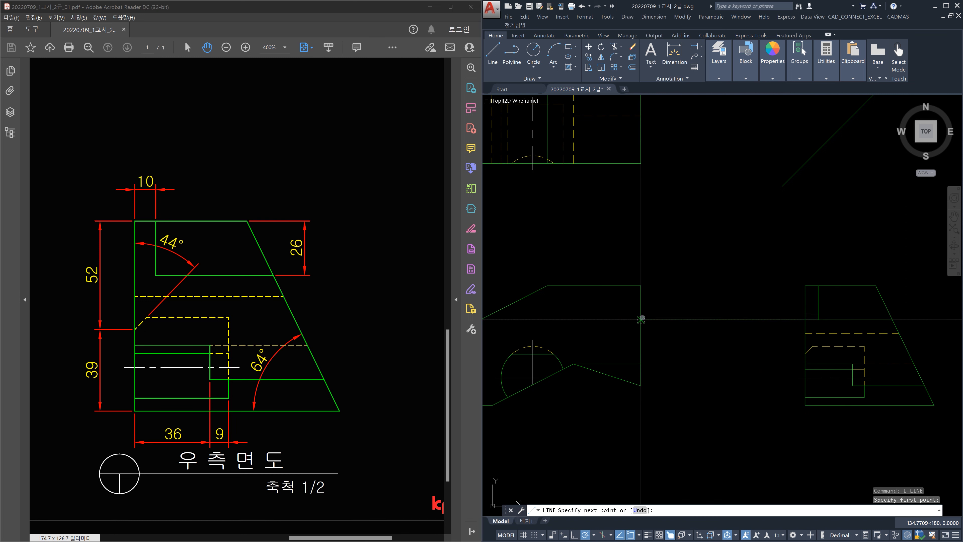
{"action": "left_click", "coordinate": [640, 320]}
{"action": "middle_click_drag", "start_coordinate": [499, 317], "coordinate": [553, 323]}
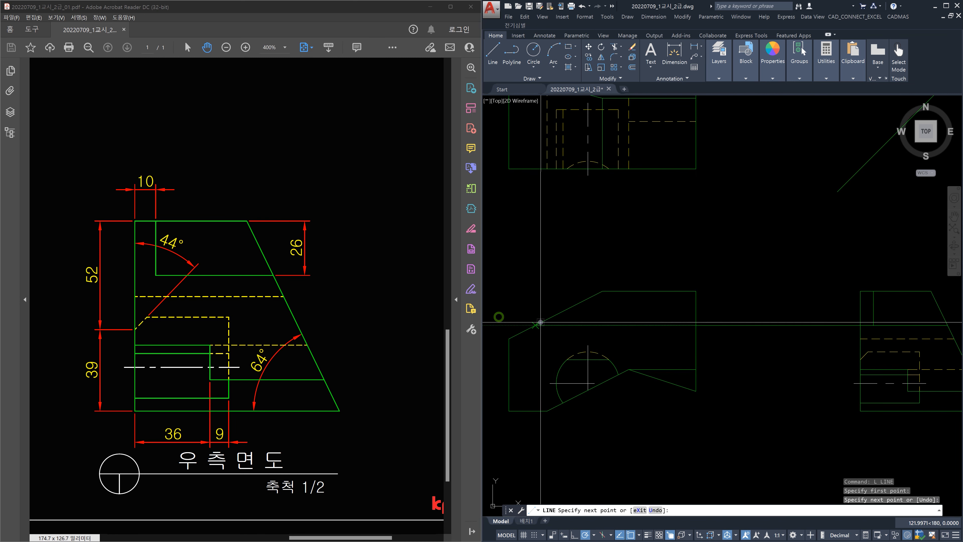
{"action": "key", "text": "Escape"}
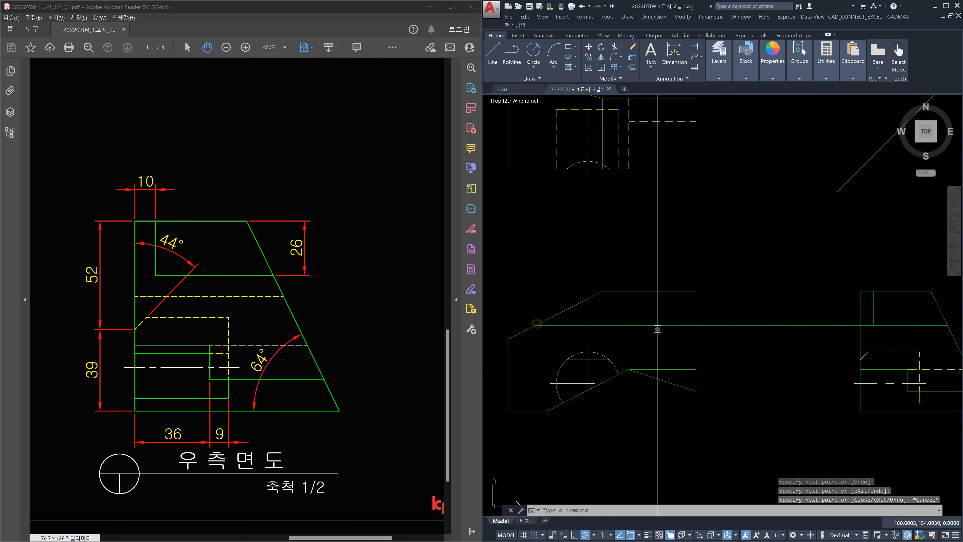
Erase the projection segment between the front view and the right side view, keeping the line inside the front view
{"action": "left_click", "coordinate": [657, 329]}
{"action": "left_click", "coordinate": [645, 317]}
{"action": "key", "text": "Escape"}
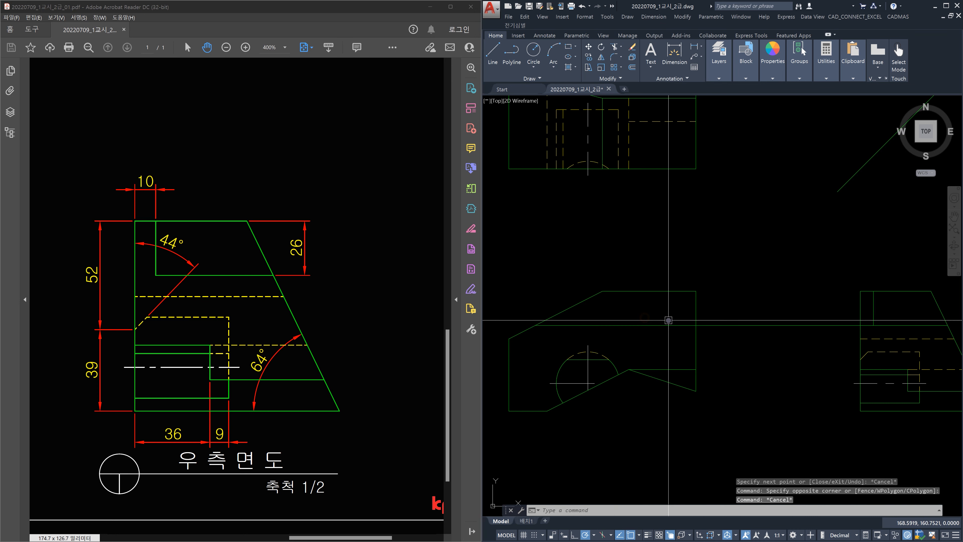
{"action": "key", "text": "Escape"}
{"action": "left_click", "coordinate": [665, 329]}
{"action": "left_click", "coordinate": [654, 315]}
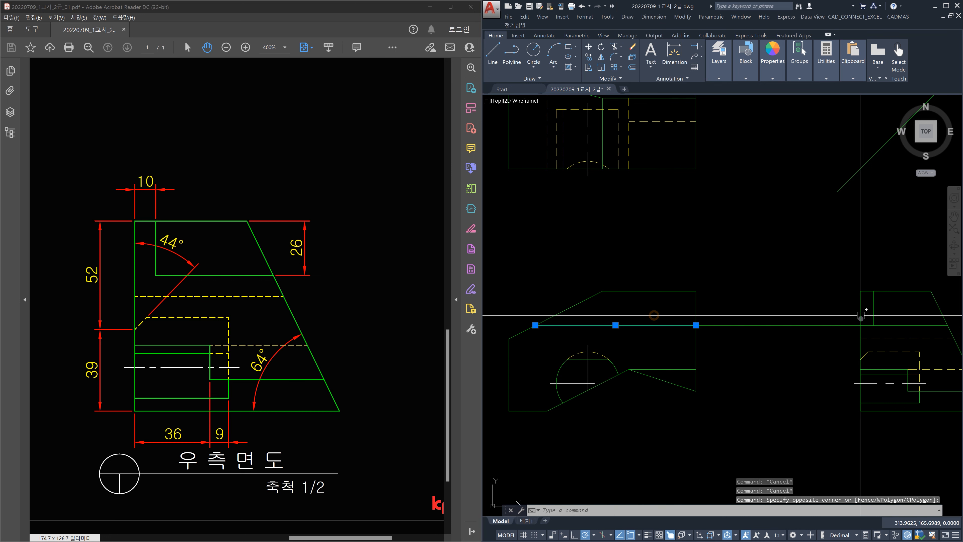
{"action": "key", "text": "Escape"}
{"action": "left_click", "coordinate": [837, 333]}
{"action": "left_click", "coordinate": [820, 316]}
{"action": "key", "text": "Delete"}
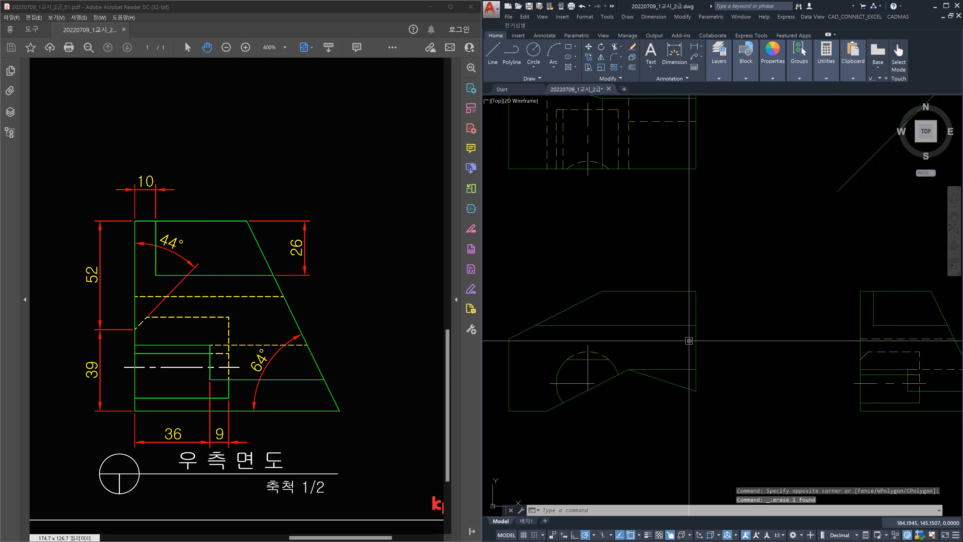
Match the front view's projected horizontal line to the properties of the circle's hidden arc
{"action": "type", "text": "ma"}
{"action": "key", "text": "Return"}
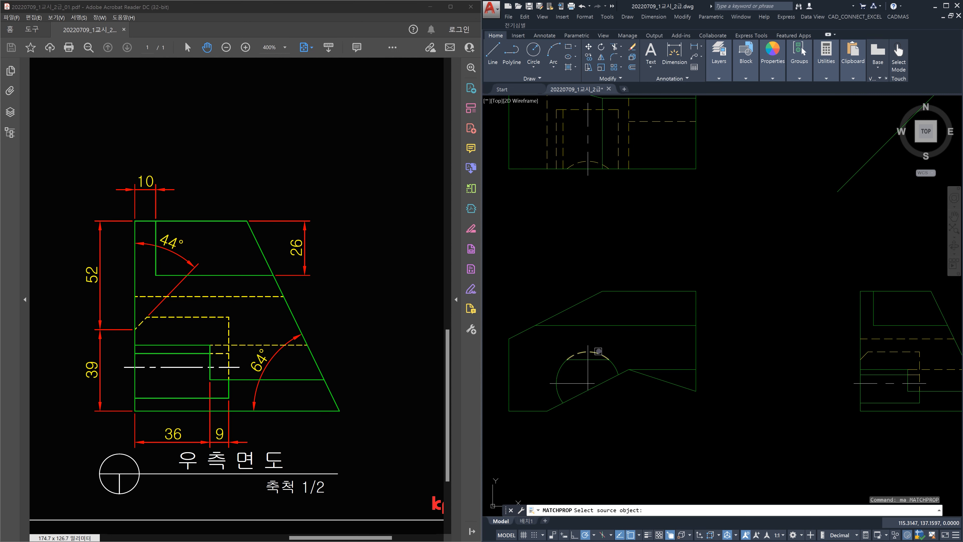
{"action": "left_click", "coordinate": [597, 350]}
{"action": "left_click", "coordinate": [641, 325]}
{"action": "key", "text": "Escape"}
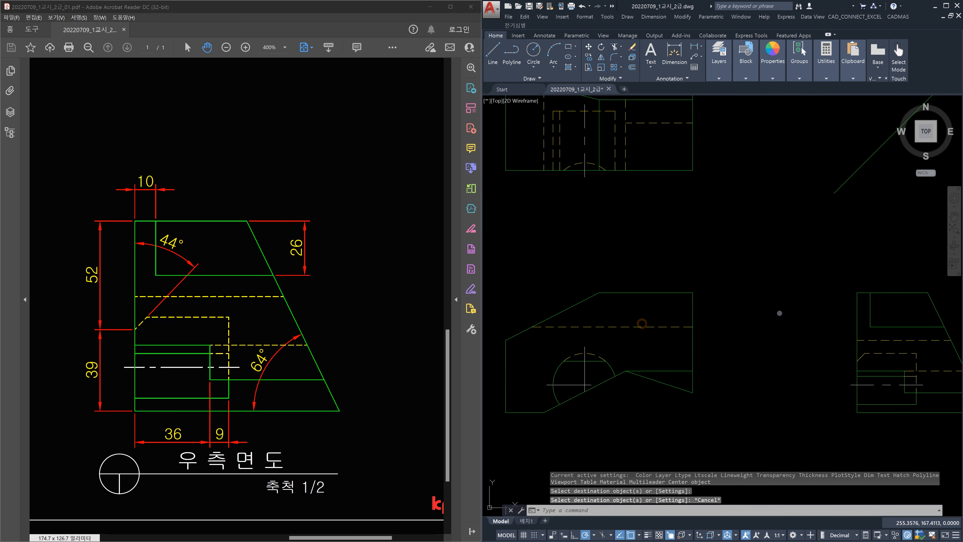
Project the step's vertical edge up to the diagonal line and across the plan view to its solid inner vertical line
{"action": "middle_click_drag", "start_coordinate": [780, 313], "coordinate": [758, 329]}
{"action": "middle_click_drag", "start_coordinate": [850, 318], "coordinate": [836, 328]}
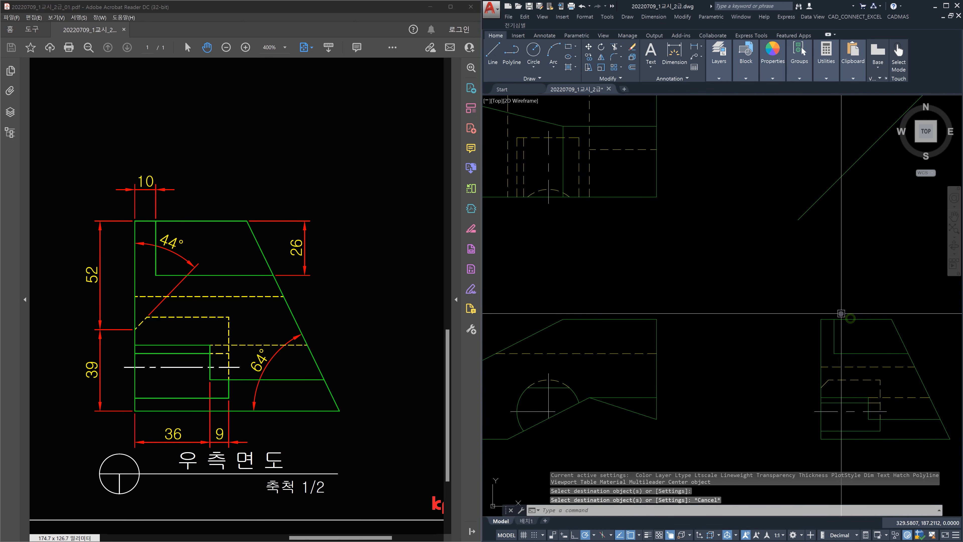
{"action": "type", "text": "l"}
{"action": "key", "text": "Return"}
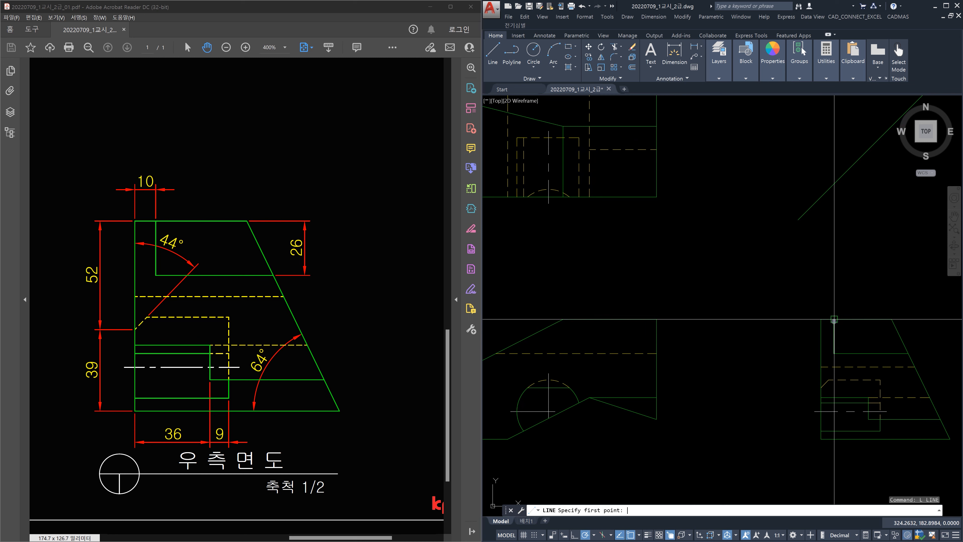
{"action": "left_click", "coordinate": [835, 184]}
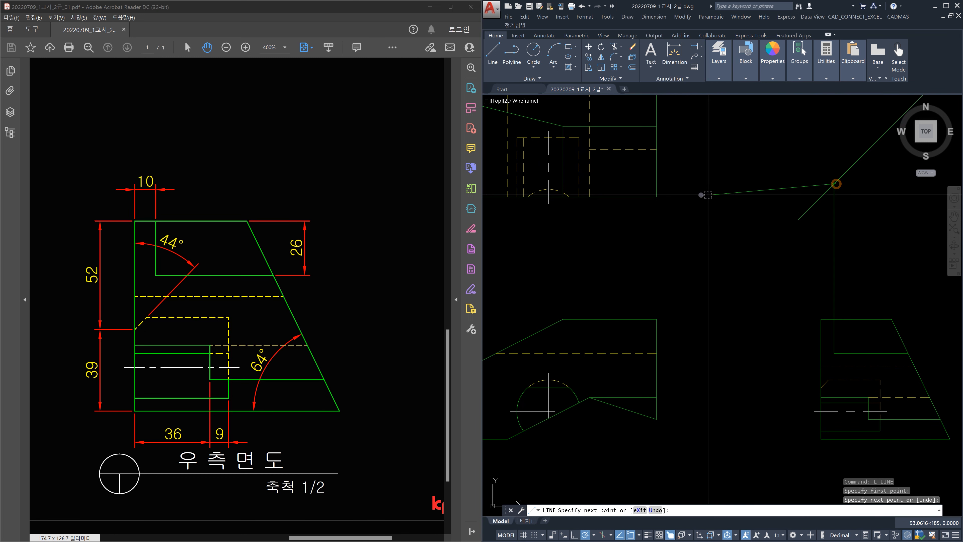
{"action": "left_click", "coordinate": [656, 182]}
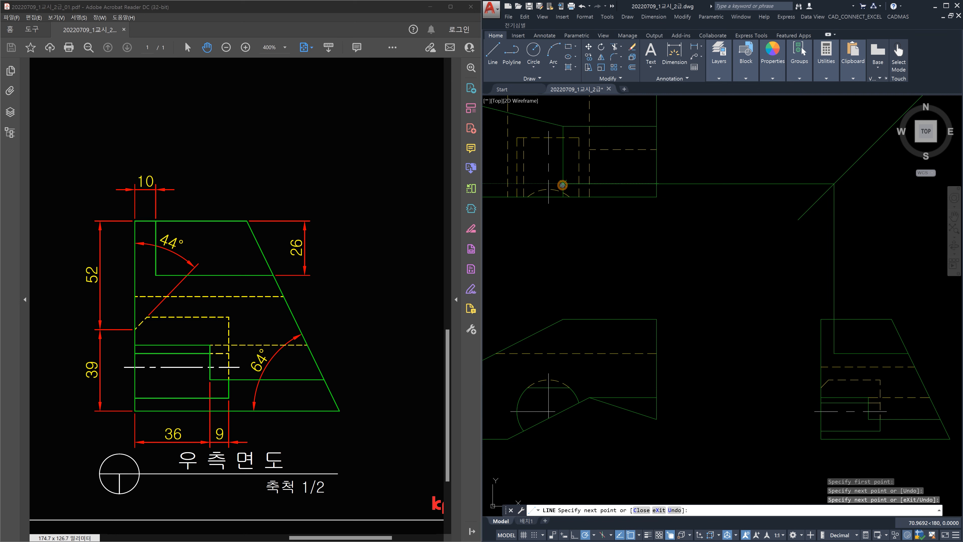
{"action": "left_click", "coordinate": [563, 185]}
{"action": "key", "text": "Escape"}
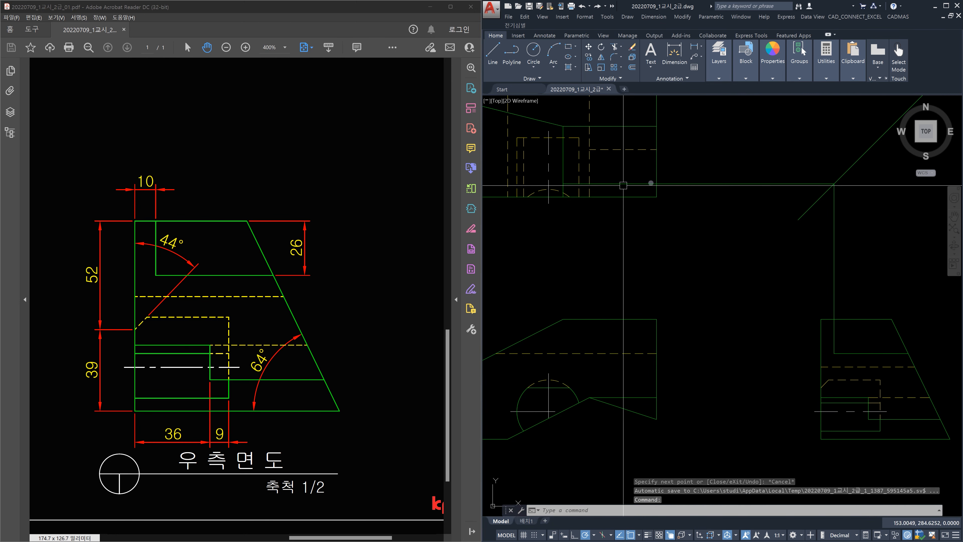
Erase the two projection segments outside the plan view that meet on the diagonal line
{"action": "left_click", "coordinate": [698, 200]}
{"action": "left_click", "coordinate": [694, 167]}
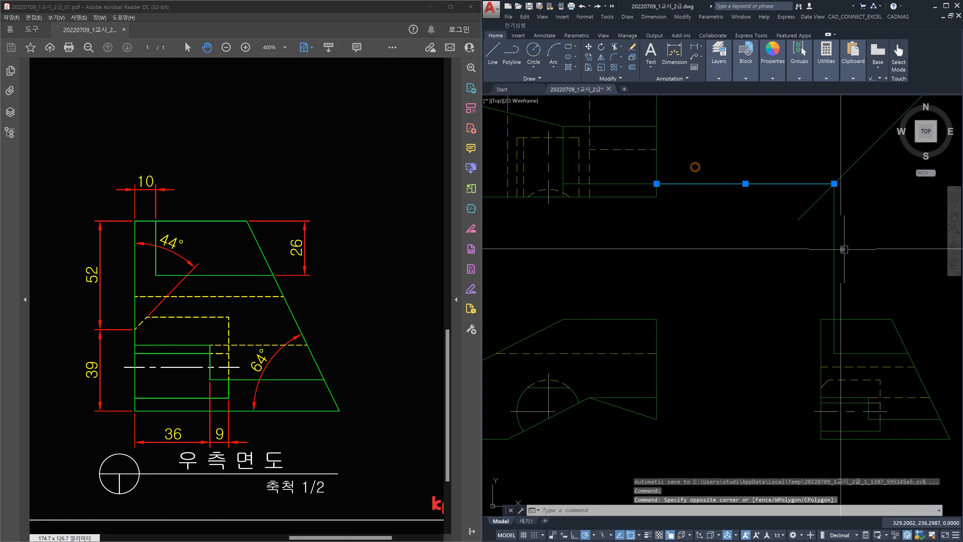
{"action": "left_click", "coordinate": [842, 249]}
{"action": "left_click", "coordinate": [788, 250]}
{"action": "key", "text": "Delete"}
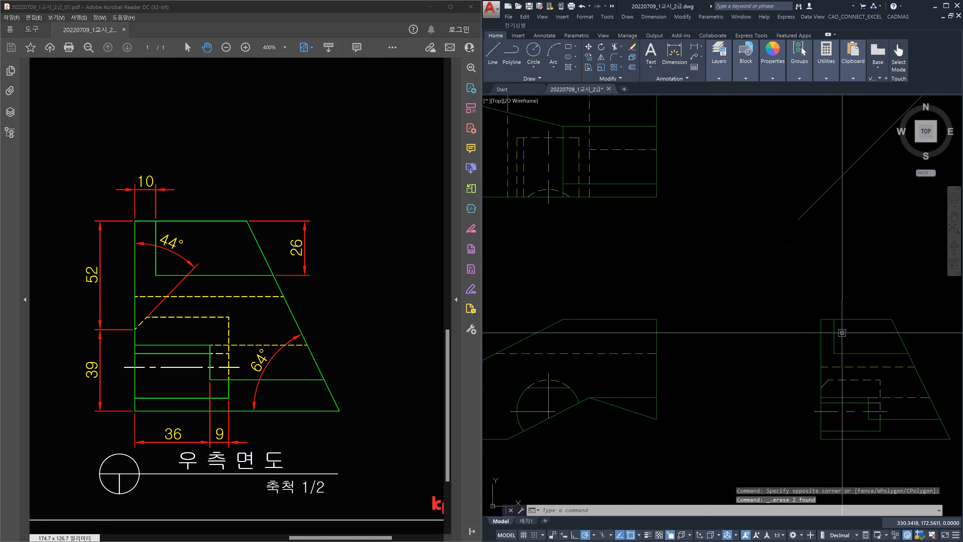
{"action": "left_click", "coordinate": [831, 326]}
{"action": "left_click", "coordinate": [830, 318]}
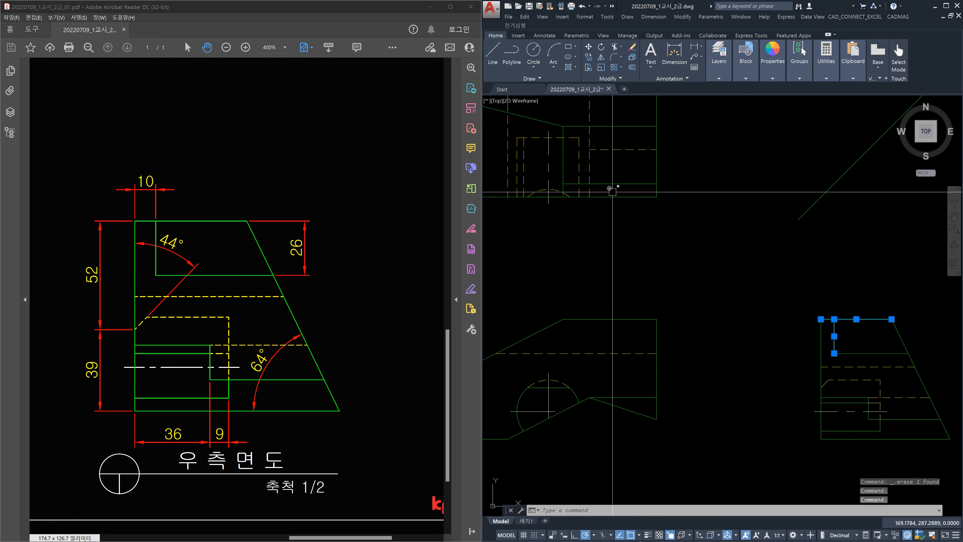
{"action": "key", "text": "Escape"}
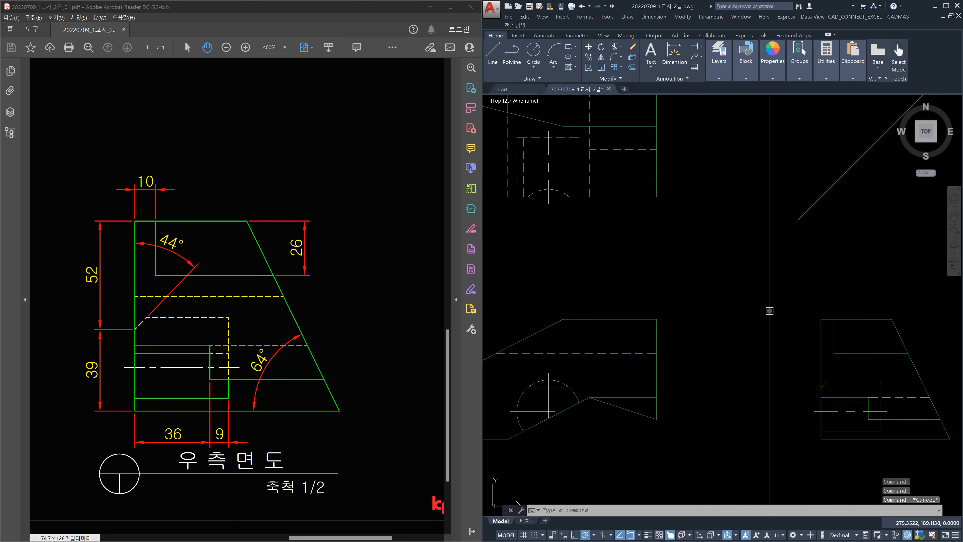
Offset the front view's right vertical edge 114 toward the inside of the view
{"action": "mouse_move", "coordinate": [618, 150]}
{"action": "middle_mouse_down"}
{"action": "mouse_move", "coordinate": [625, 230]}
{"action": "mouse_move", "coordinate": [651, 234]}
{"action": "middle_mouse_up"}
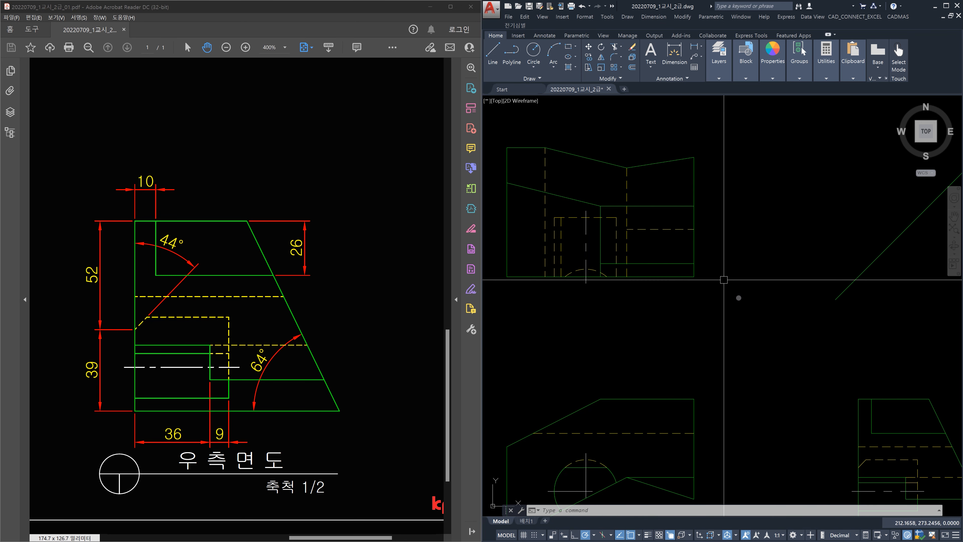
{"action": "middle_click_drag", "start_coordinate": [743, 309], "coordinate": [794, 290]}
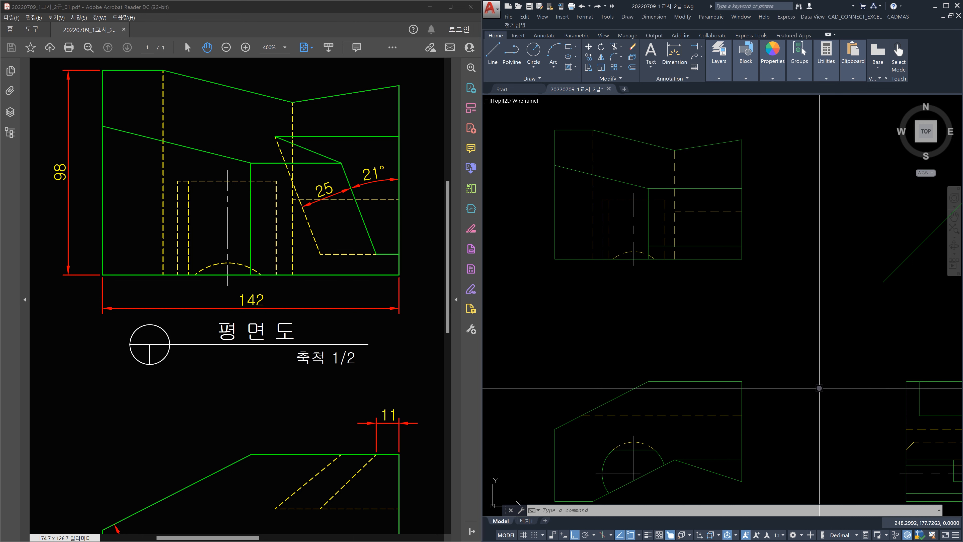
{"action": "type", "text": "o"}
{"action": "key", "text": "Return"}
{"action": "type", "text": "11"}
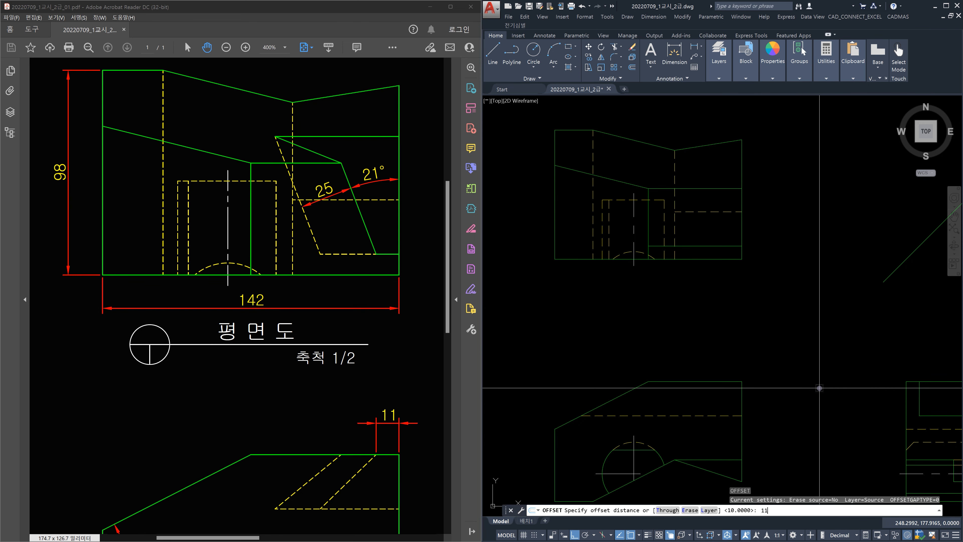
{"action": "type", "text": "4"}
{"action": "key", "text": "Return"}
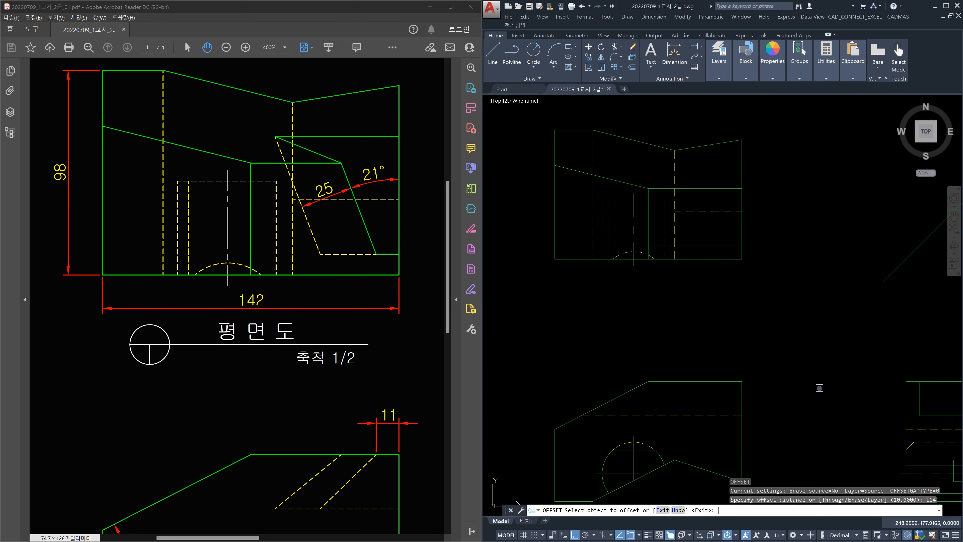
{"action": "left_click", "coordinate": [741, 405]}
{"action": "left_click", "coordinate": [712, 407]}
{"action": "key", "text": "Escape"}
{"action": "key", "text": "Escape"}
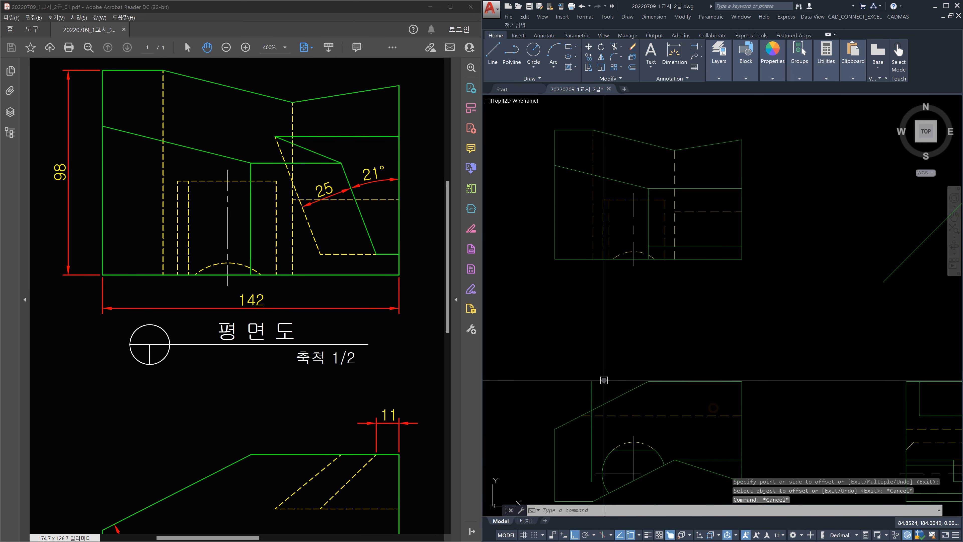
Erase the vertical line offset 114 from the front view's right edge
{"action": "left_click", "coordinate": [604, 380]}
{"action": "left_click", "coordinate": [563, 381]}
{"action": "key", "text": "Delete"}
Offset the front view's right vertical edge 11 toward the inside of the view
{"action": "type", "text": "p"}
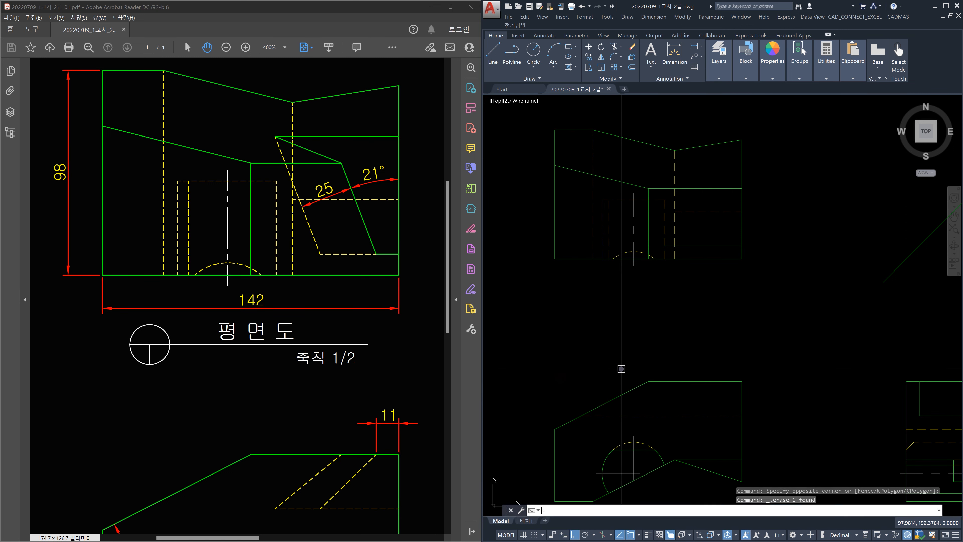
{"action": "key", "text": "Return"}
{"action": "type", "text": "11"}
{"action": "key", "text": "Return"}
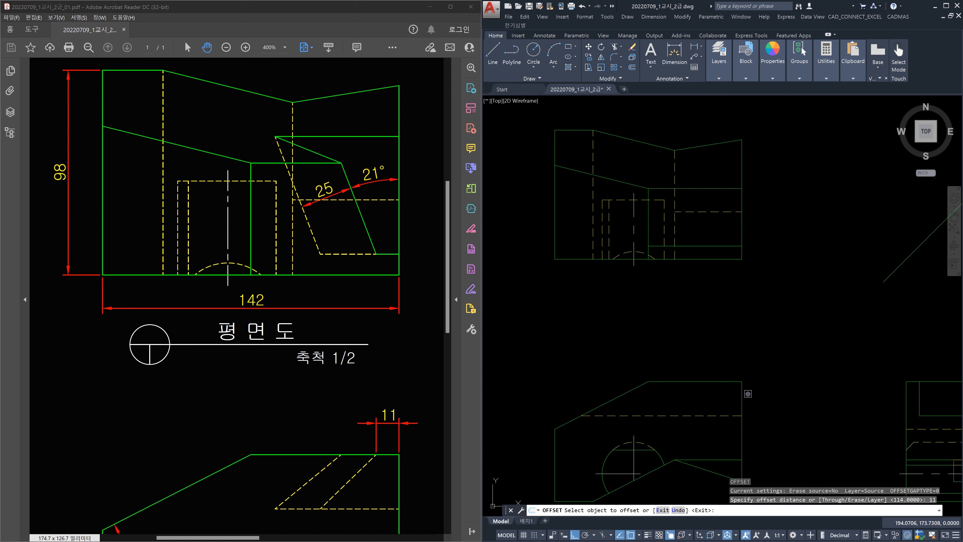
{"action": "left_click", "coordinate": [741, 393]}
{"action": "left_click", "coordinate": [725, 396]}
{"action": "key", "text": "Escape"}
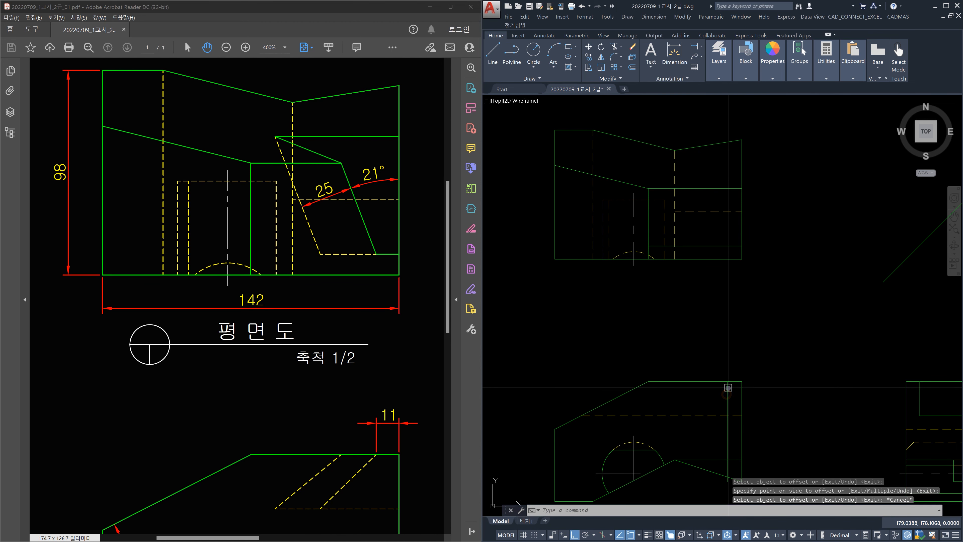
Draw a vertical projection line from the front view's offset line up to the plan view's lowest inner horizontal line
{"action": "type", "text": "l"}
{"action": "key", "text": "Return"}
{"action": "left_click", "coordinate": [727, 388]}
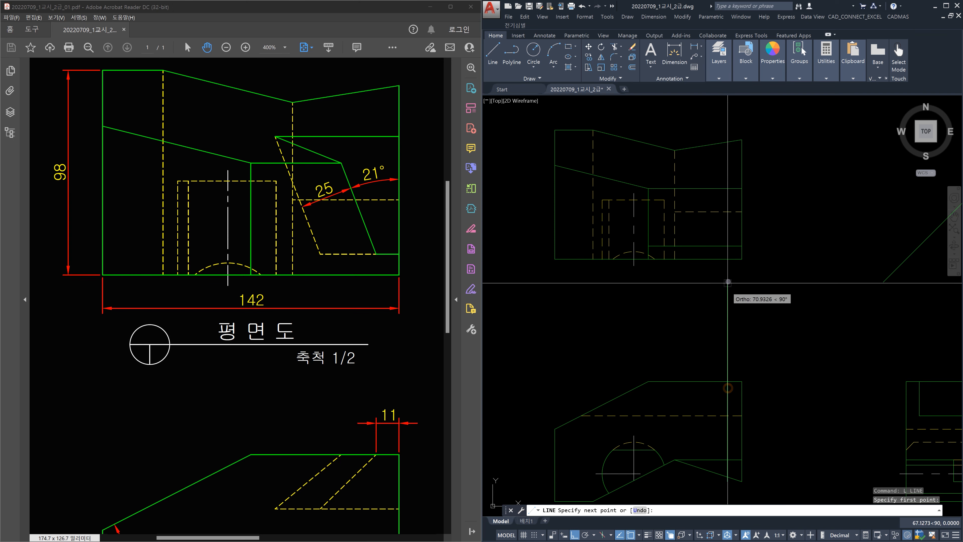
{"action": "key", "text": "F10"}
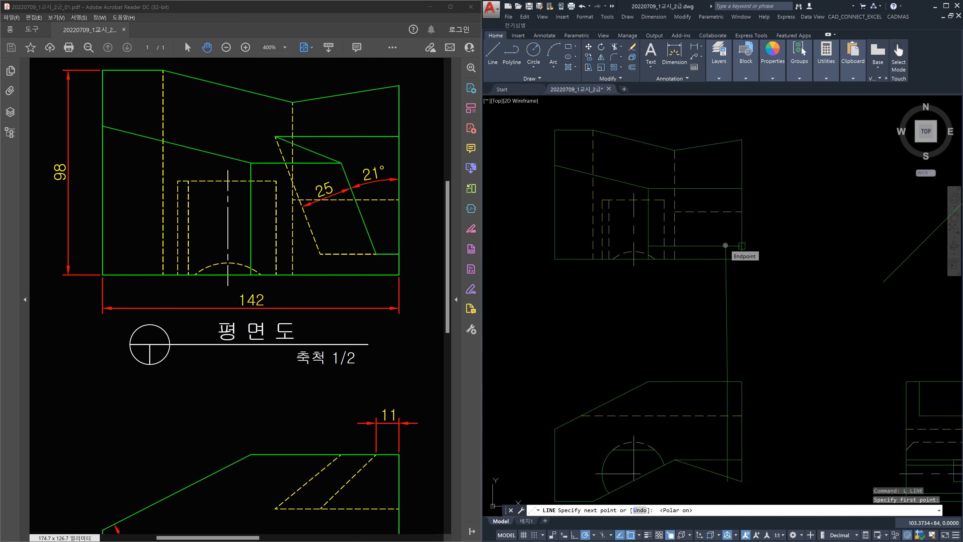
{"action": "left_click", "coordinate": [728, 246]}
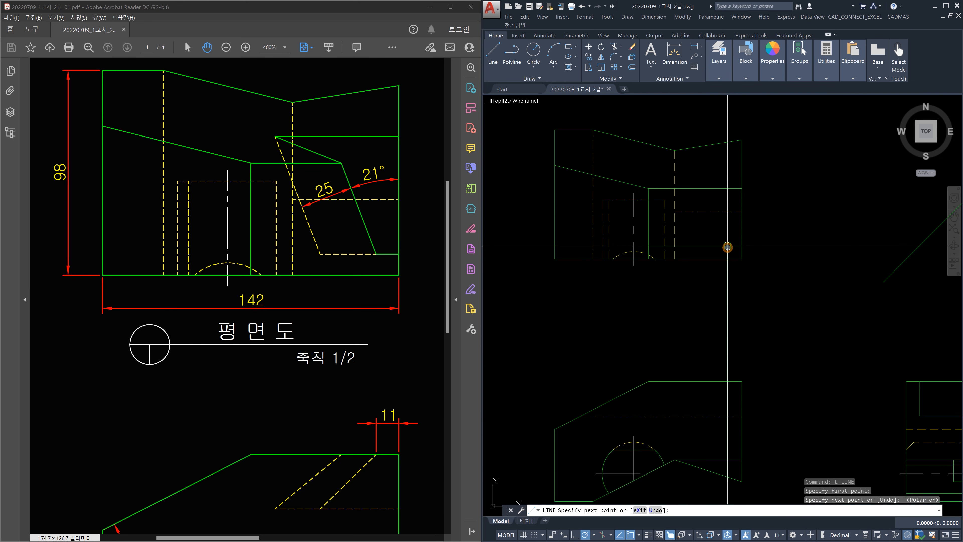
{"action": "key", "text": "Escape"}
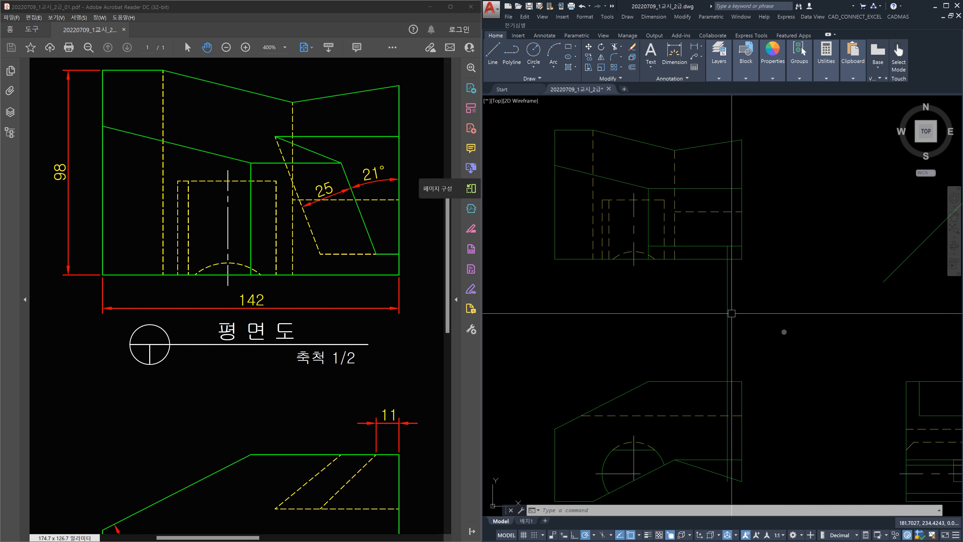
{"action": "middle_click_drag", "start_coordinate": [855, 354], "coordinate": [705, 327]}
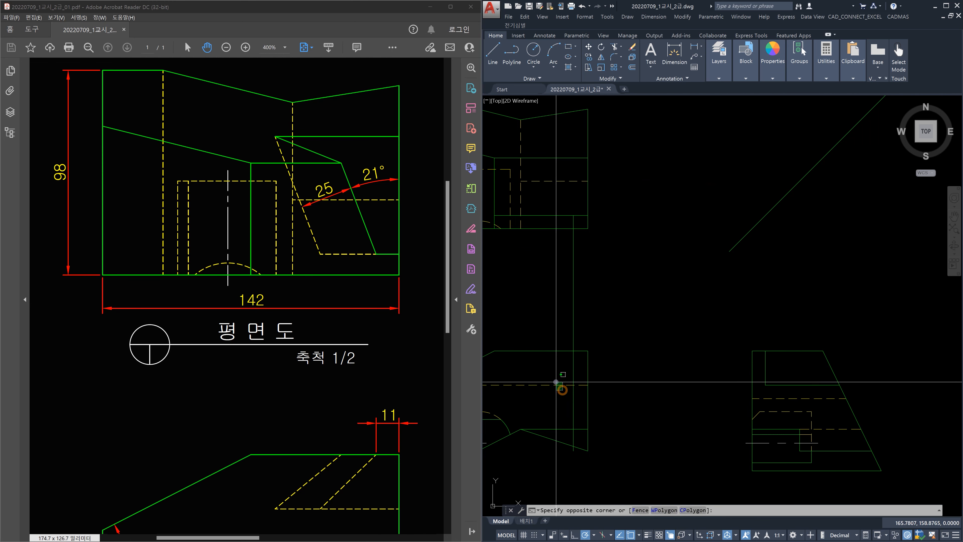
{"action": "left_click", "coordinate": [556, 383]}
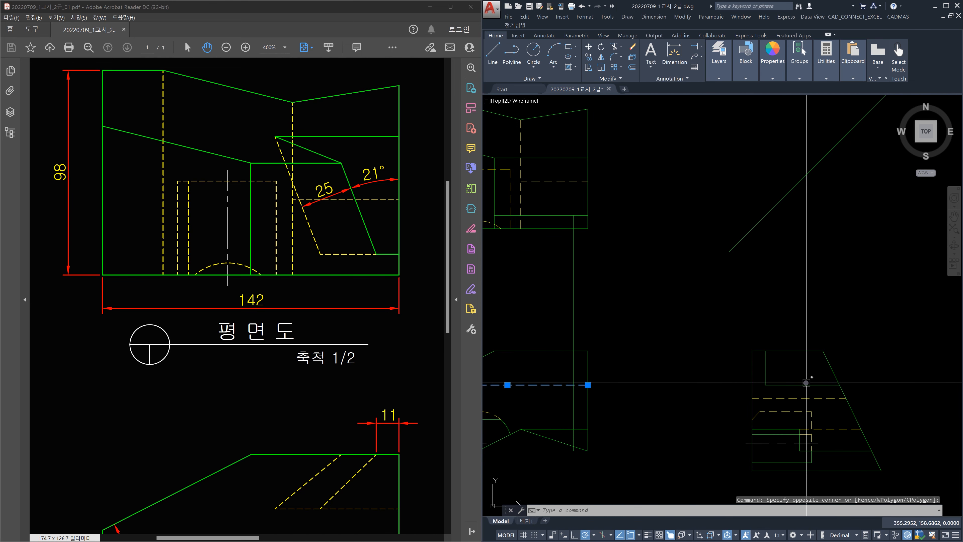
{"action": "left_click", "coordinate": [841, 384]}
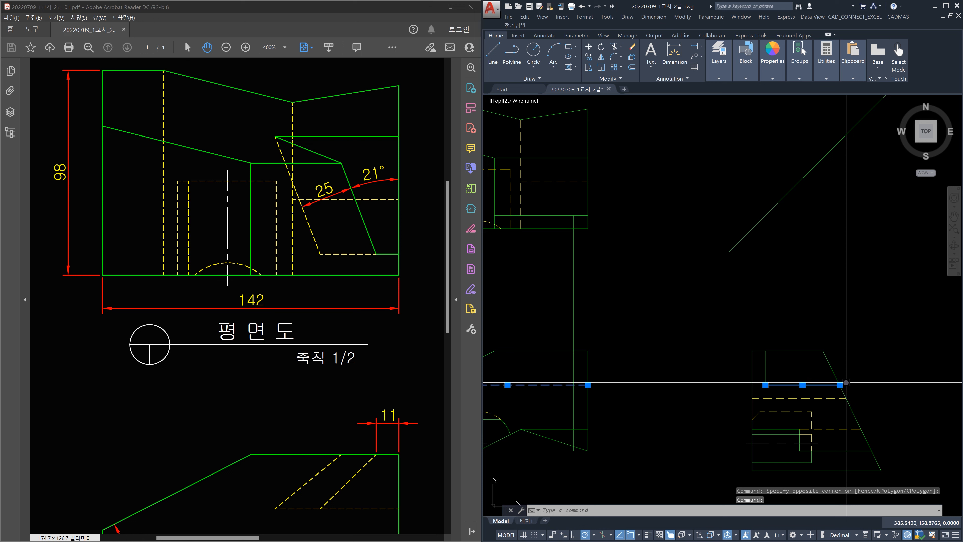
{"action": "key", "text": "Escape"}
Project the right end of the side view's step line up to the diagonal line and across the plan view to its slanted edge
{"action": "type", "text": "l"}
{"action": "key", "text": "Return"}
{"action": "left_click", "coordinate": [840, 384]}
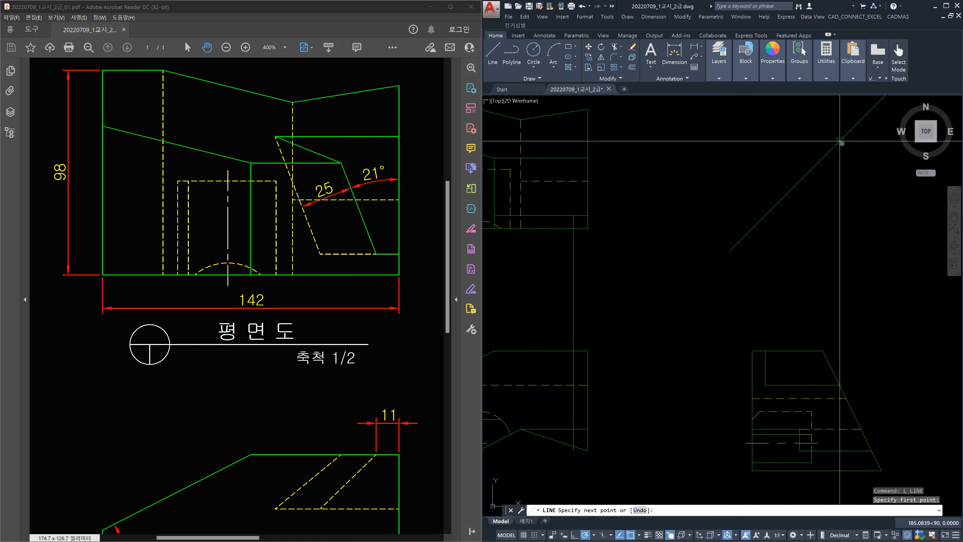
{"action": "left_click", "coordinate": [841, 143]}
{"action": "middle_click_drag", "start_coordinate": [723, 147], "coordinate": [916, 155]}
{"action": "middle_click_drag", "start_coordinate": [837, 152], "coordinate": [765, 166]}
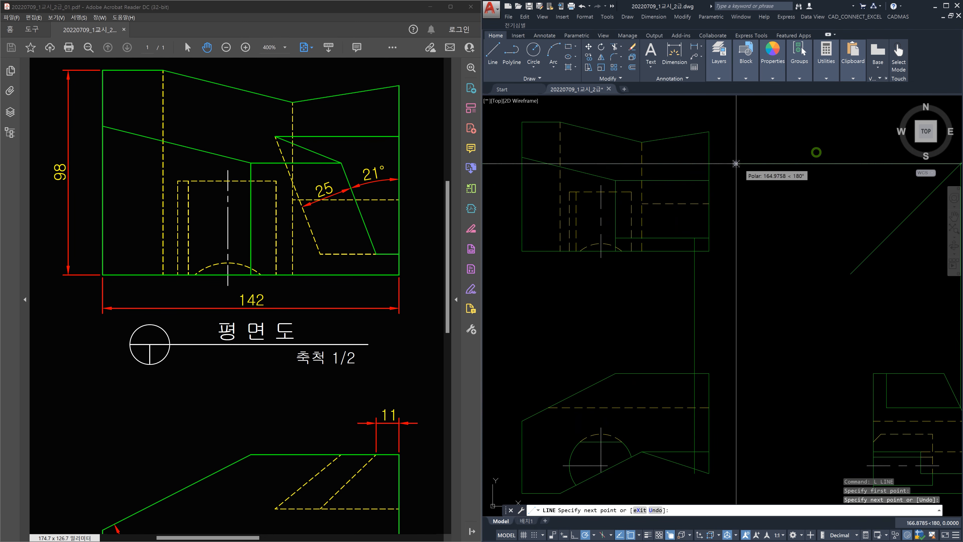
{"action": "left_click", "coordinate": [708, 163]}
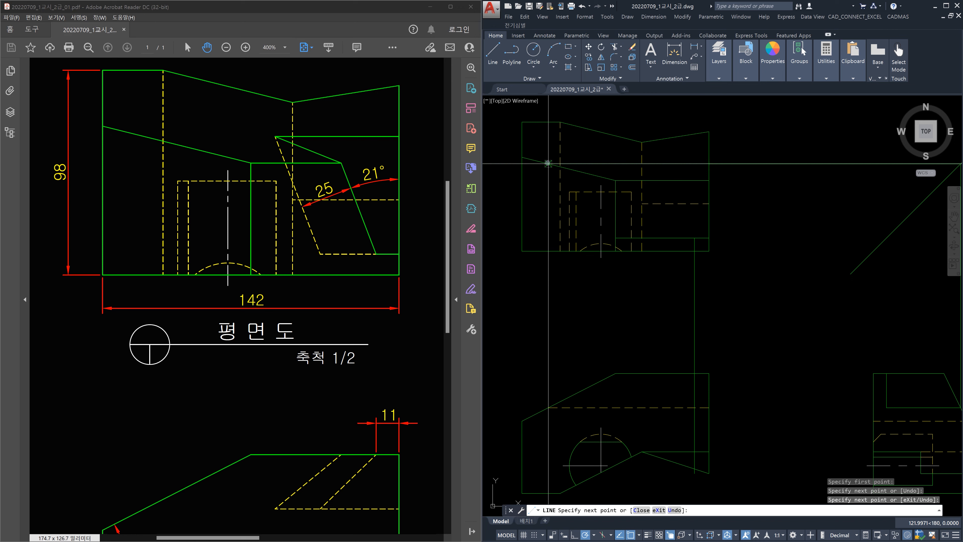
{"action": "key", "text": "Escape"}
Erase the two projection segments outside the plan view that meet on the diagonal line
{"action": "middle_click_drag", "start_coordinate": [737, 203], "coordinate": [632, 204]}
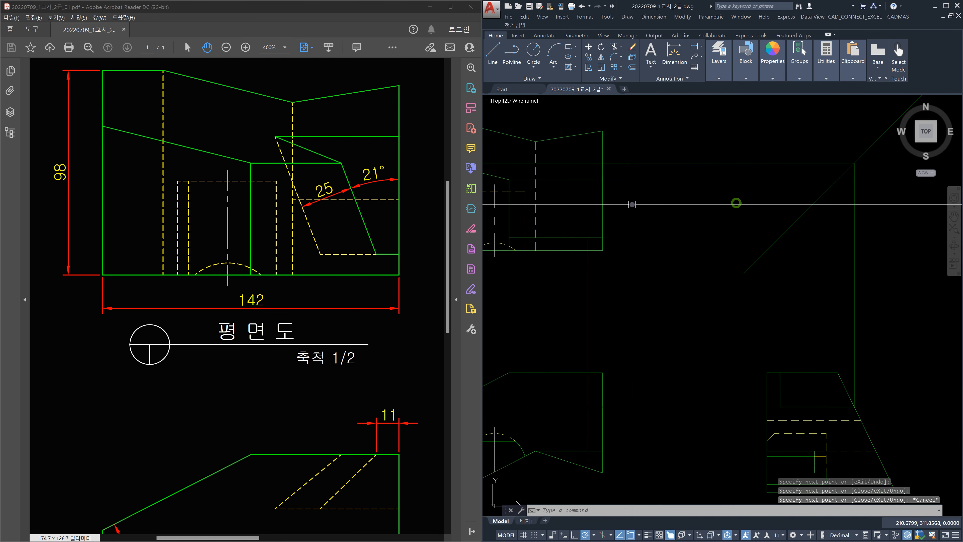
{"action": "left_click", "coordinate": [867, 293]}
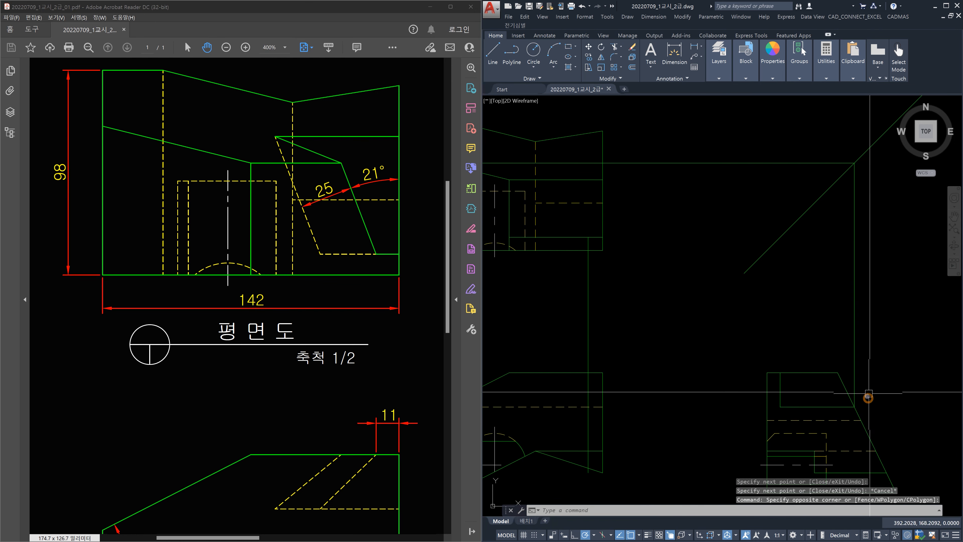
{"action": "left_click", "coordinate": [883, 296]}
{"action": "left_click", "coordinate": [817, 269]}
{"action": "left_click", "coordinate": [753, 187]}
{"action": "left_click", "coordinate": [718, 140]}
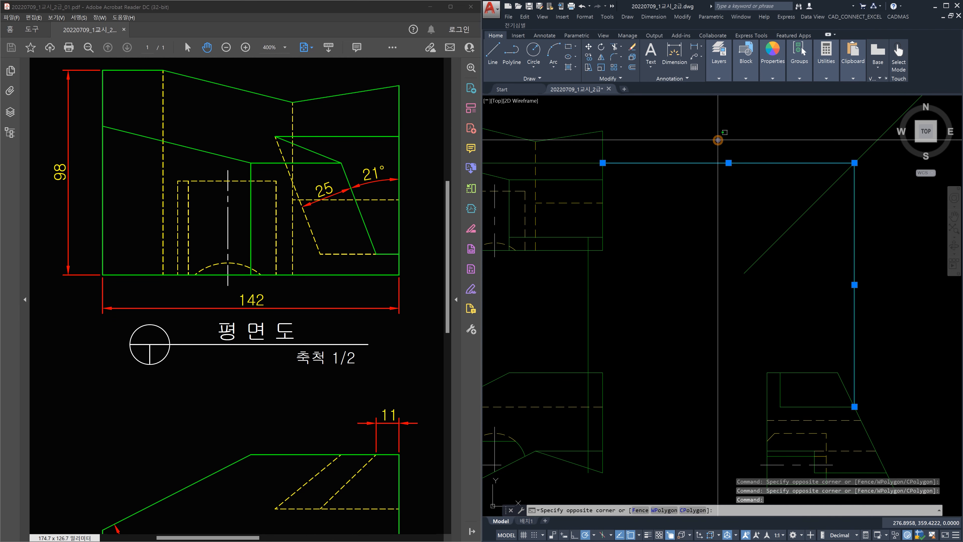
{"action": "key", "text": "Delete"}
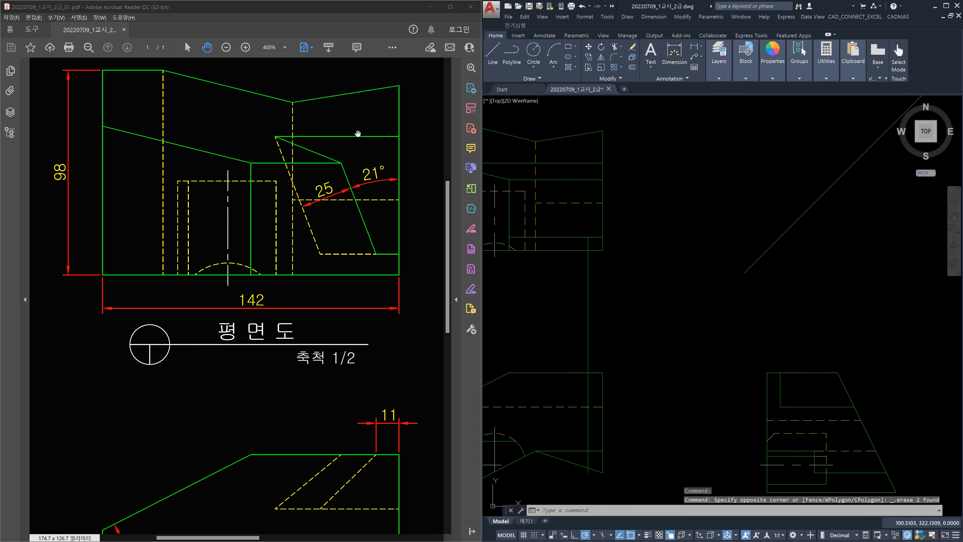
{"action": "mouse_move", "coordinate": [639, 257]}
{"action": "middle_mouse_down"}
{"action": "mouse_move", "coordinate": [720, 257]}
{"action": "mouse_move", "coordinate": [685, 248]}
{"action": "mouse_move", "coordinate": [693, 252]}
{"action": "middle_mouse_up"}
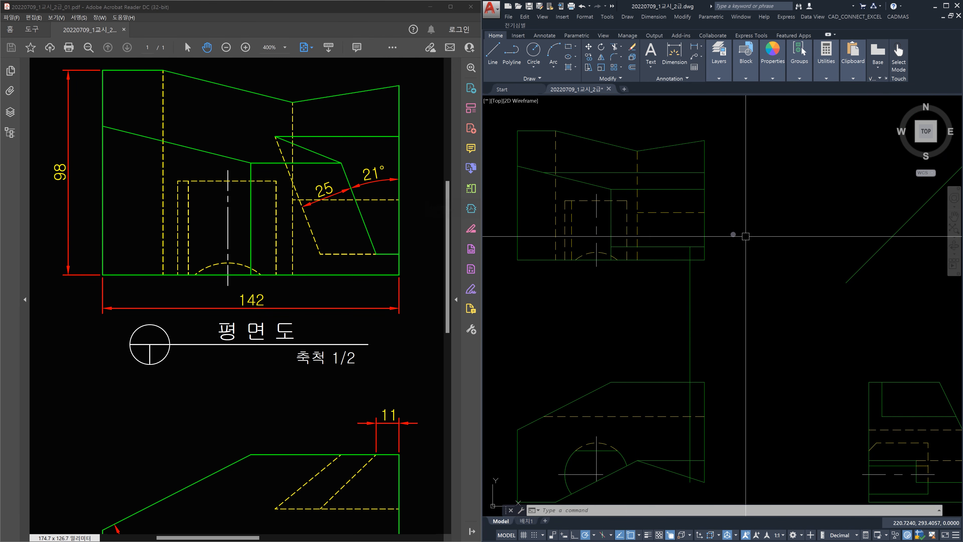
{"action": "left_click", "coordinate": [729, 233]}
{"action": "left_click", "coordinate": [691, 230]}
{"action": "key", "text": "Escape"}
{"action": "key", "text": "Escape"}
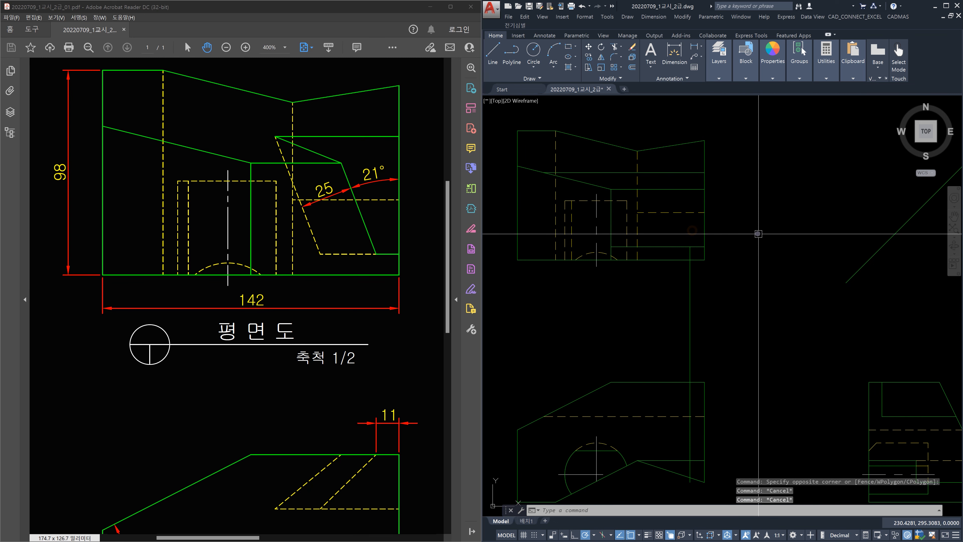
Draw a construction line at 21° relative to the plan view's right edge, through the projected vertical line's upper end
{"action": "type", "text": "xl"}
{"action": "key", "text": "Return"}
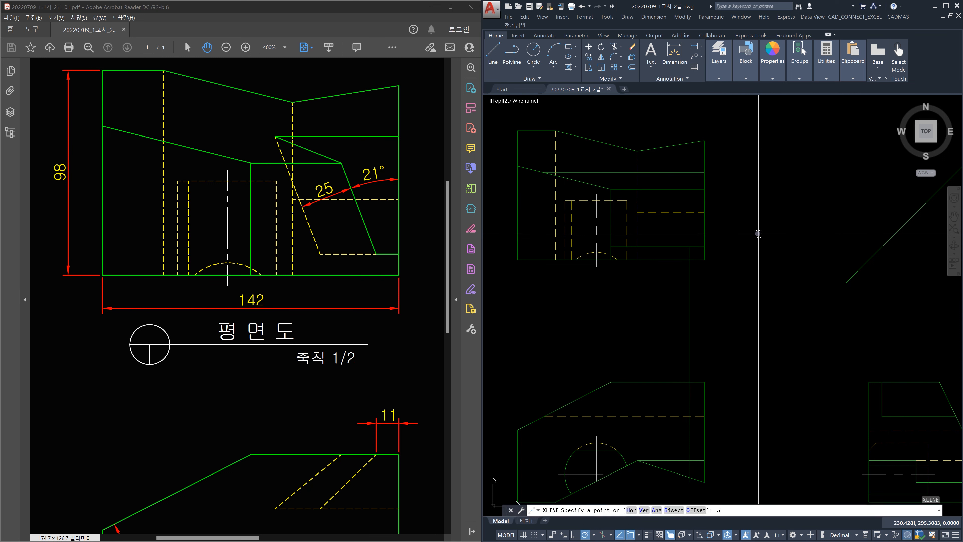
{"action": "type", "text": "a"}
{"action": "key", "text": "Return"}
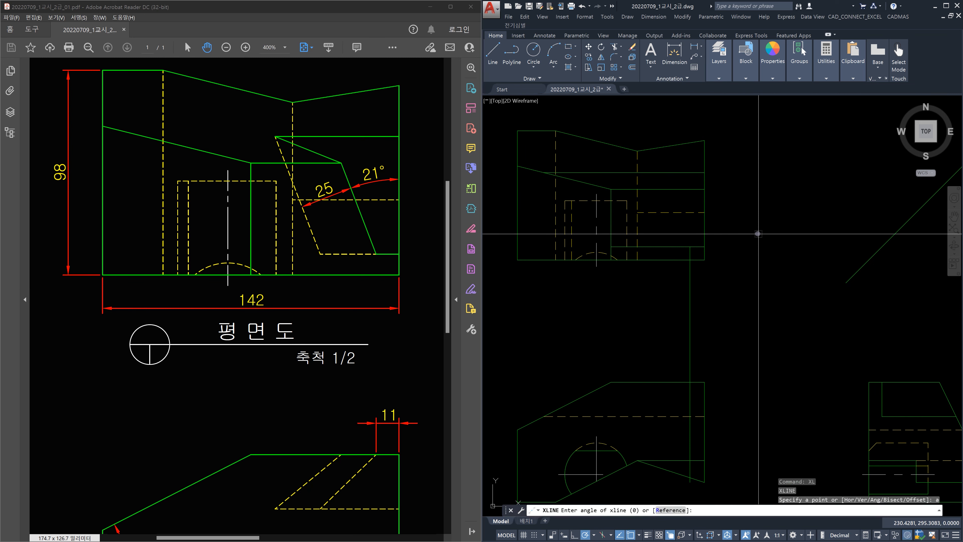
{"action": "key", "text": "Return"}
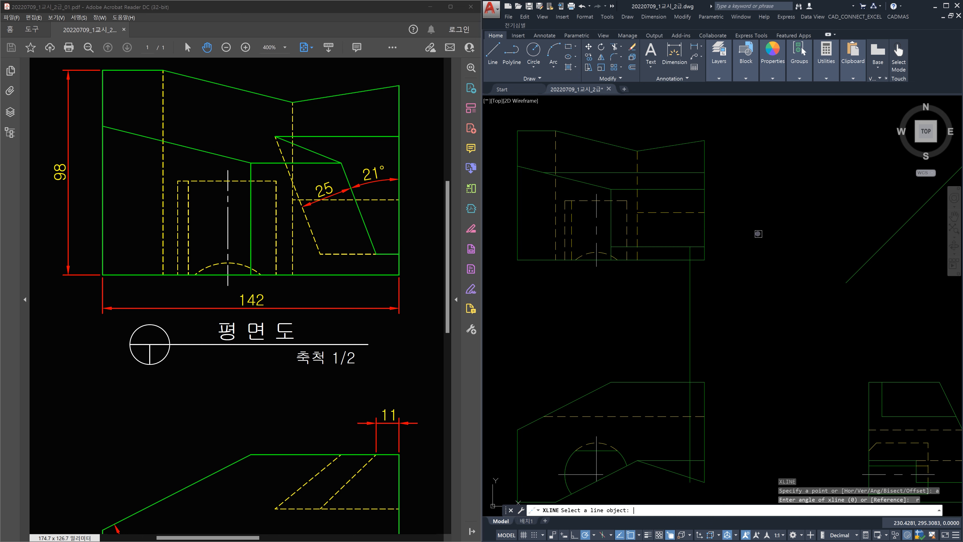
{"action": "left_click", "coordinate": [706, 225]}
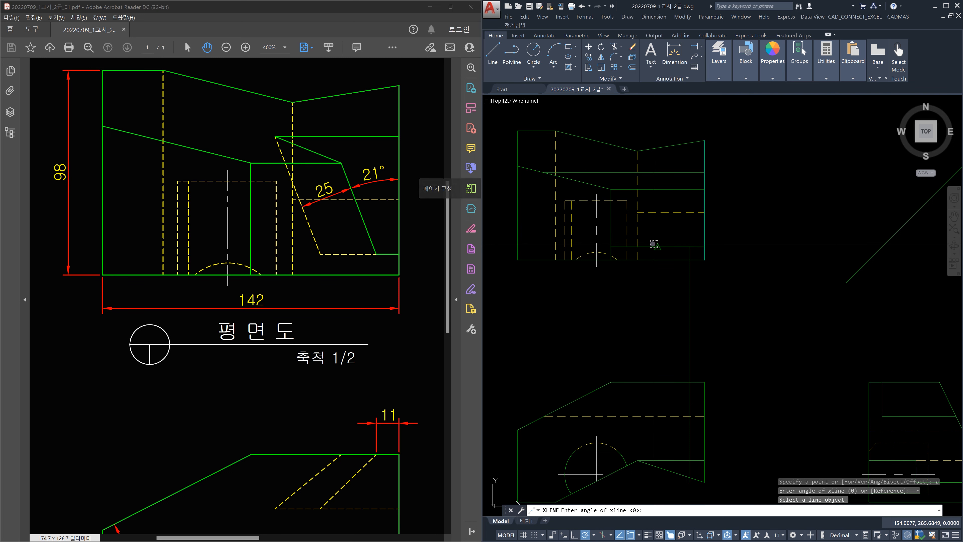
{"action": "key", "text": "Return"}
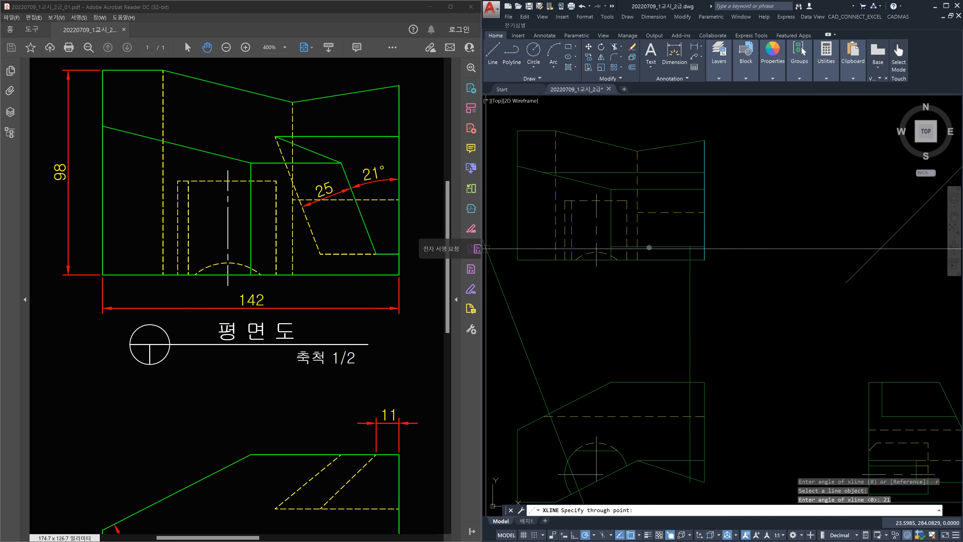
{"action": "left_click", "coordinate": [690, 247]}
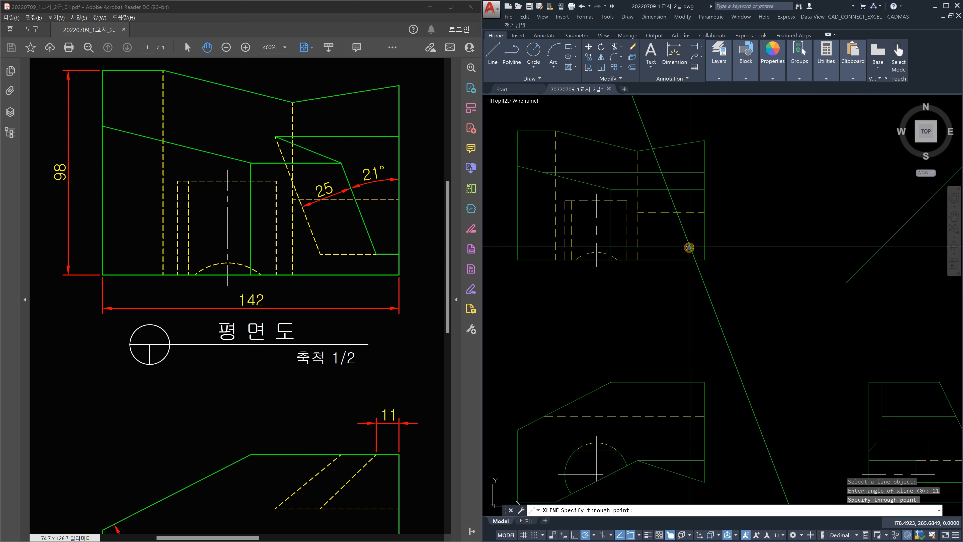
{"action": "key", "text": "Escape"}
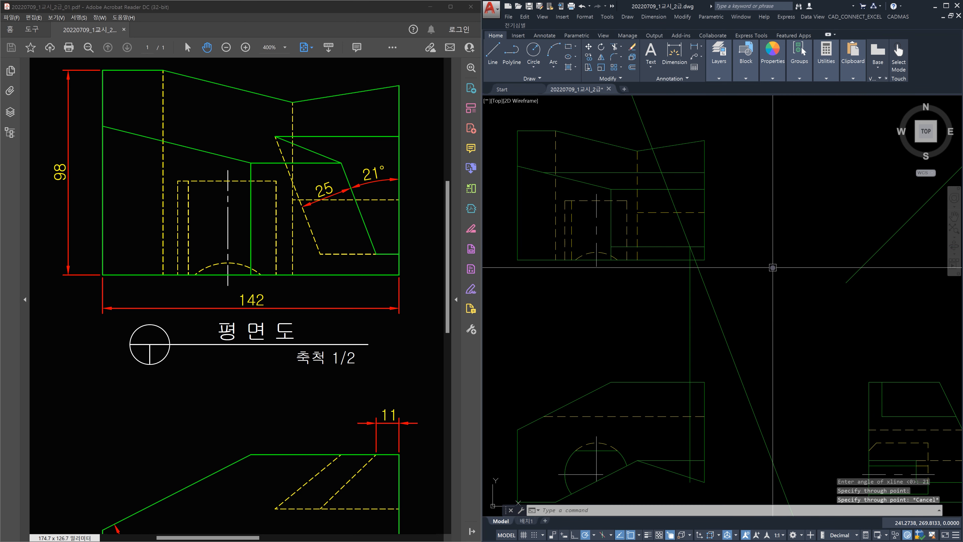
Trim the 21° construction line below the plan view's lowest inner horizontal line
{"action": "type", "text": "tr"}
{"action": "key", "text": "Return"}
{"action": "left_click", "coordinate": [677, 247]}
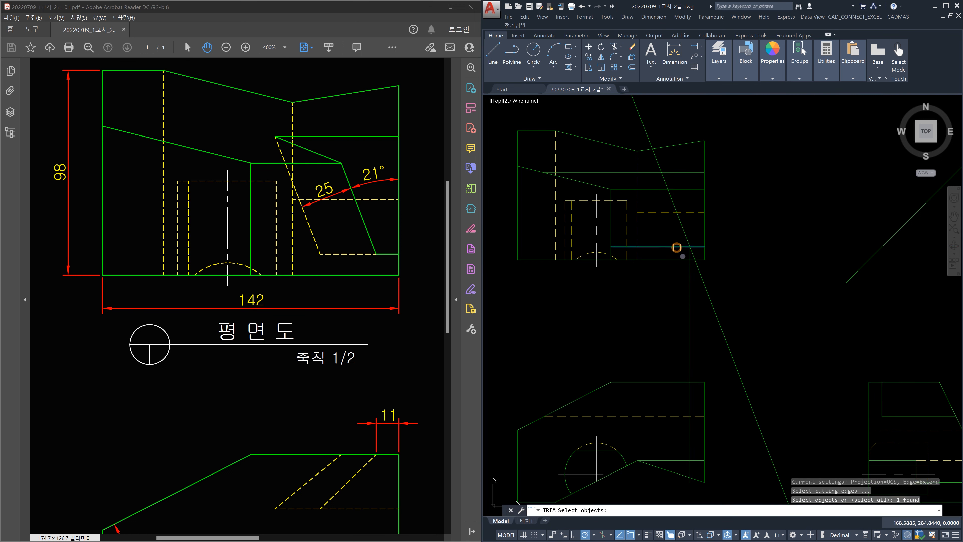
{"action": "key", "text": "Return"}
{"action": "left_click", "coordinate": [704, 286]}
{"action": "key", "text": "Escape"}
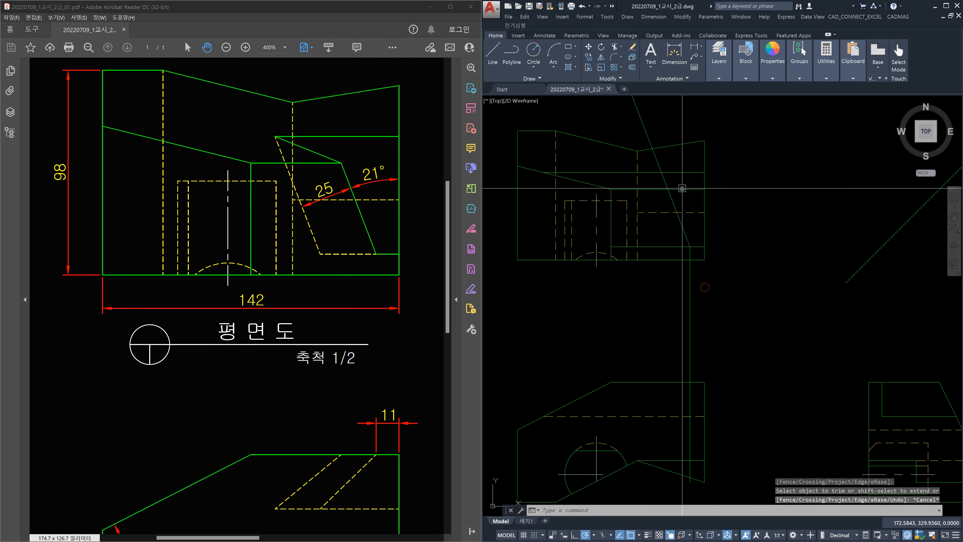
Fillet the 21° line and the plan view's inner horizontal line that meets the slanted edge into a sharp corner
{"action": "type", "text": "f"}
{"action": "key", "text": "Return"}
{"action": "left_click", "coordinate": [656, 189]}
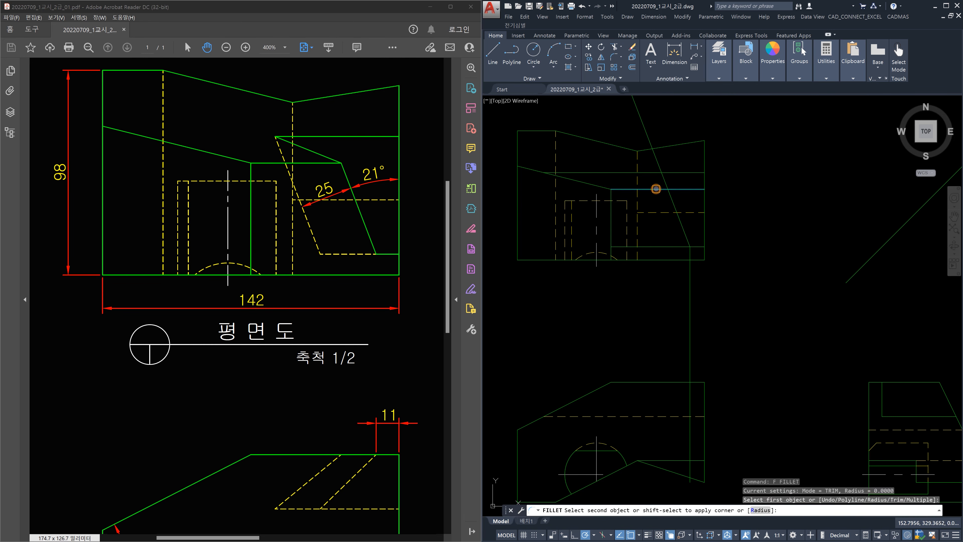
{"action": "left_click", "coordinate": [671, 198]}
{"action": "key", "text": "Escape"}
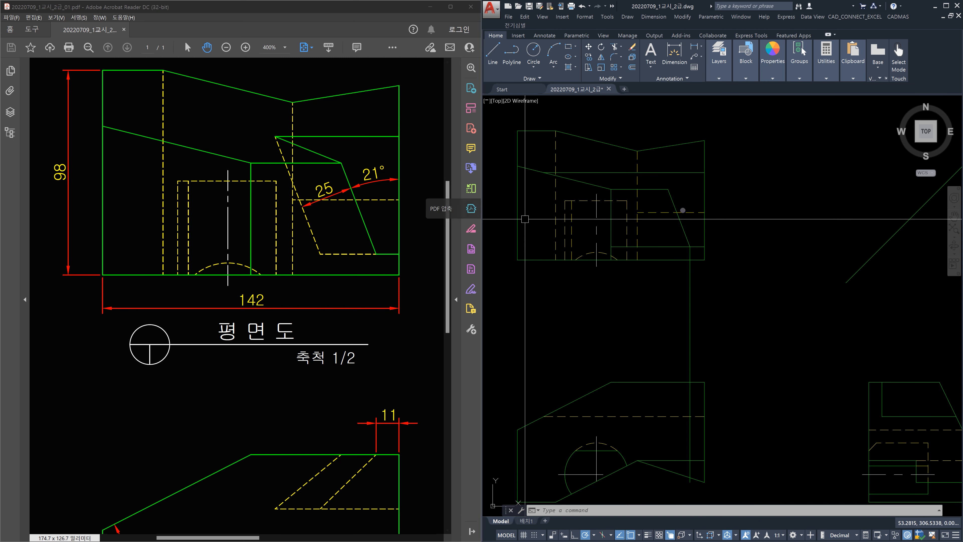
Offset the plan view's 21° slanted line 25 toward the inside of the view
{"action": "key", "text": "Escape"}
{"action": "key", "text": "Escape"}
{"action": "type", "text": "o"}
{"action": "key", "text": "Return"}
{"action": "type", "text": "25"}
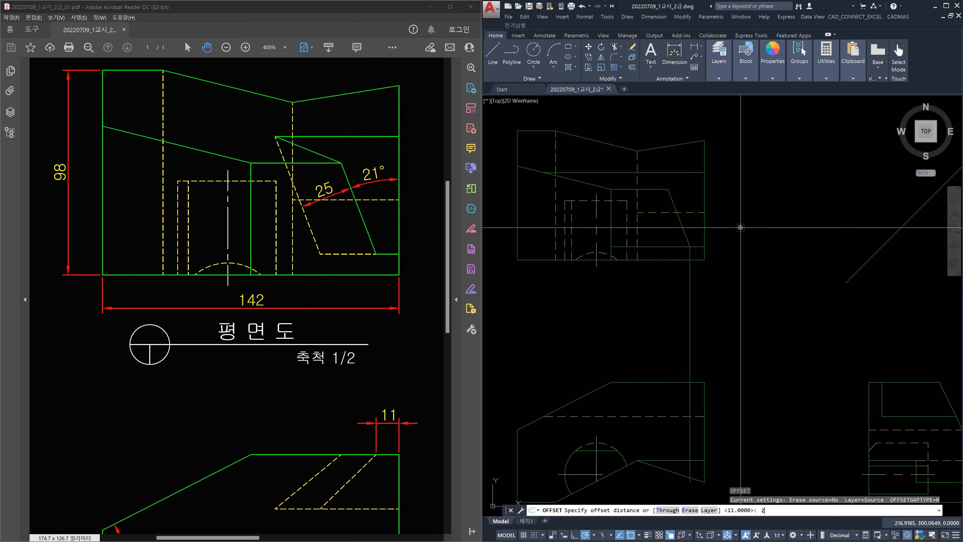
{"action": "key", "text": "Return"}
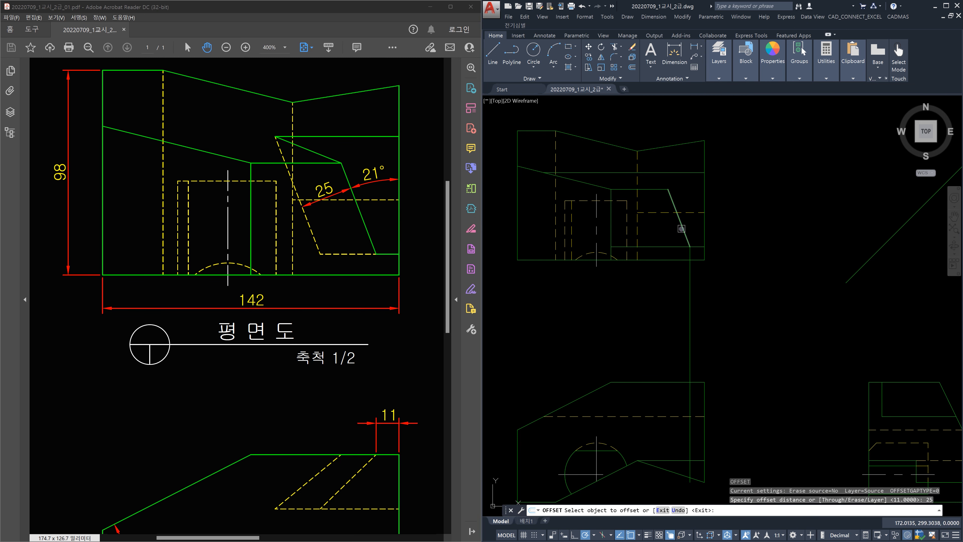
{"action": "left_click", "coordinate": [681, 228]}
{"action": "left_click", "coordinate": [651, 284]}
{"action": "key", "text": "Escape"}
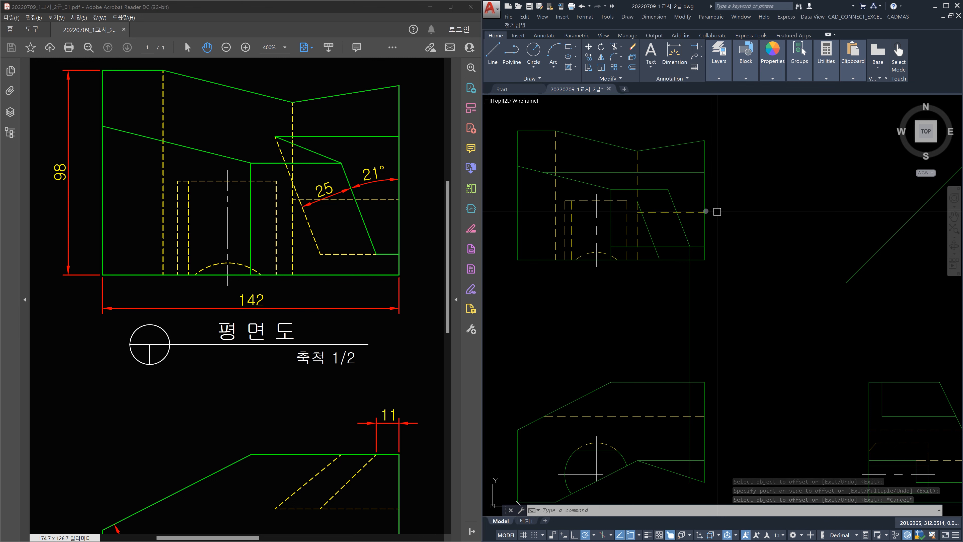
{"action": "key", "text": "Escape"}
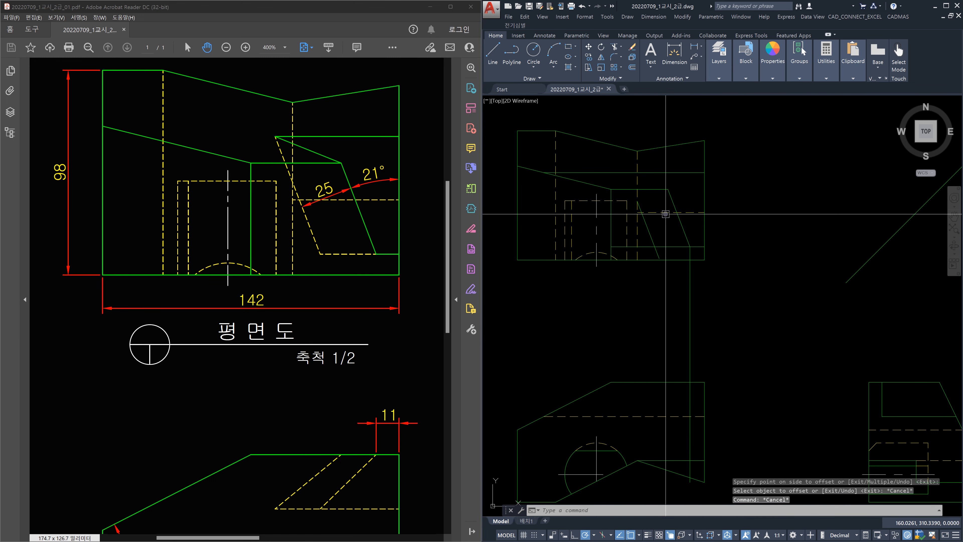
Fillet the plan view's offset slanted line to the upper and lower inner horizontal lines, making sharp corners at both ends
{"action": "type", "text": "f"}
{"action": "key", "text": "Return"}
{"action": "left_click", "coordinate": [647, 227]}
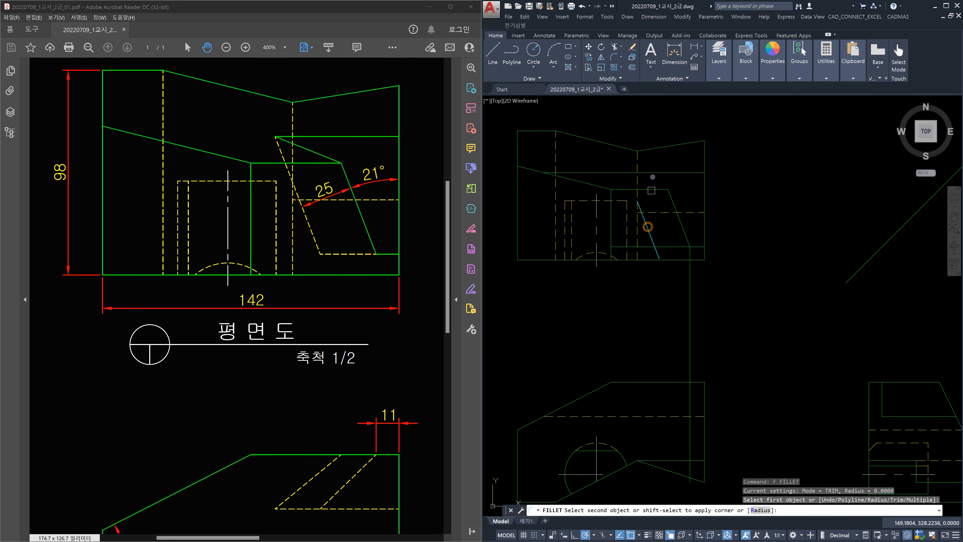
{"action": "left_click", "coordinate": [653, 171]}
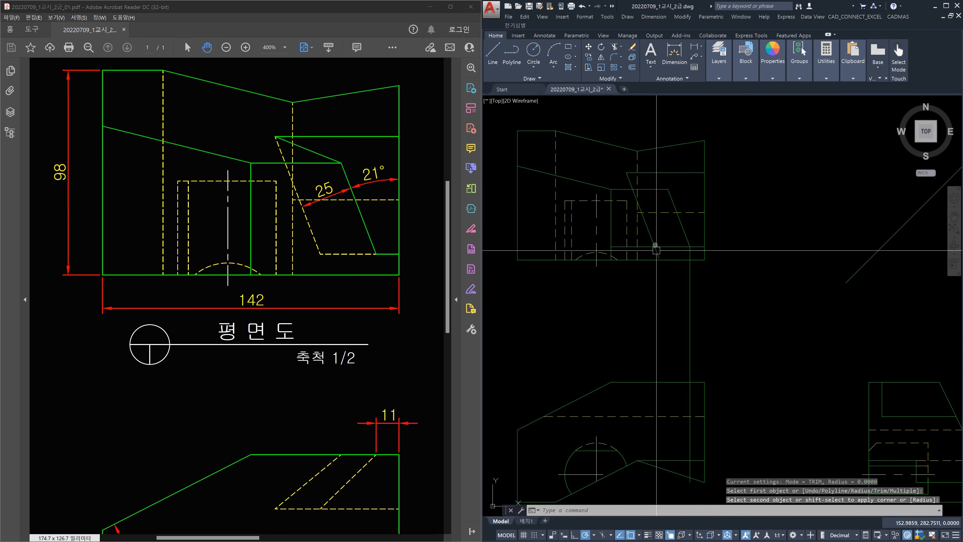
{"action": "key", "text": "Return"}
{"action": "left_click", "coordinate": [650, 236]}
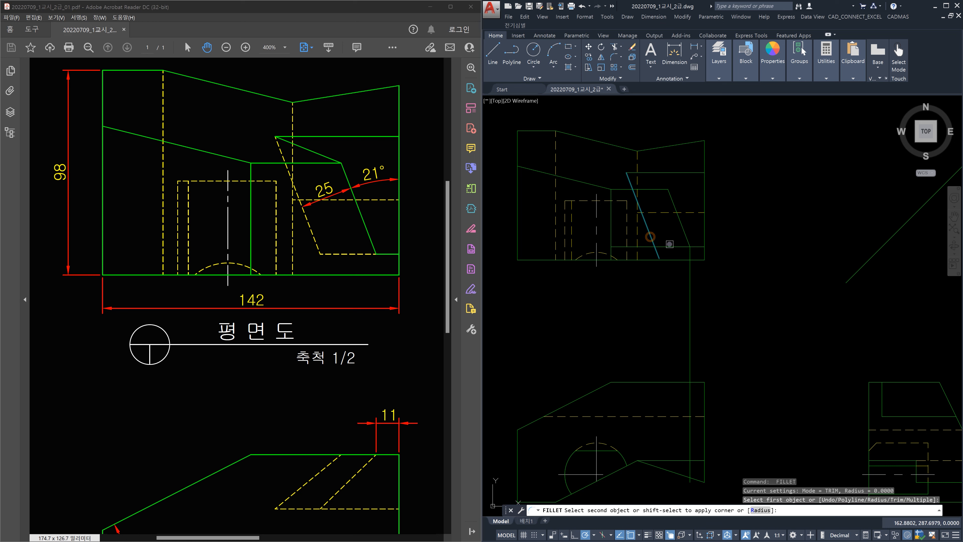
{"action": "left_click", "coordinate": [670, 245]}
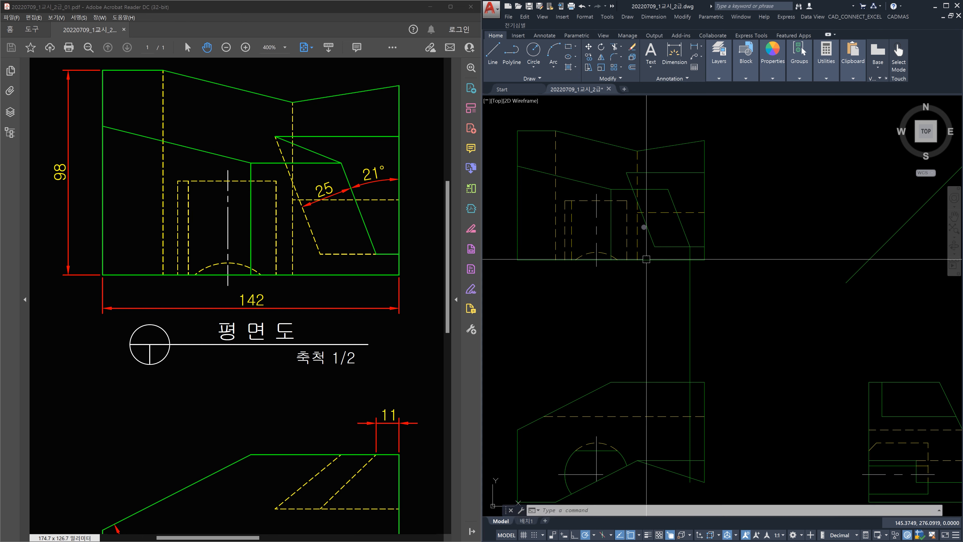
Draw a line joining the upper ends of the two slanted lines in the plan view
{"action": "type", "text": "l"}
{"action": "key", "text": "Return"}
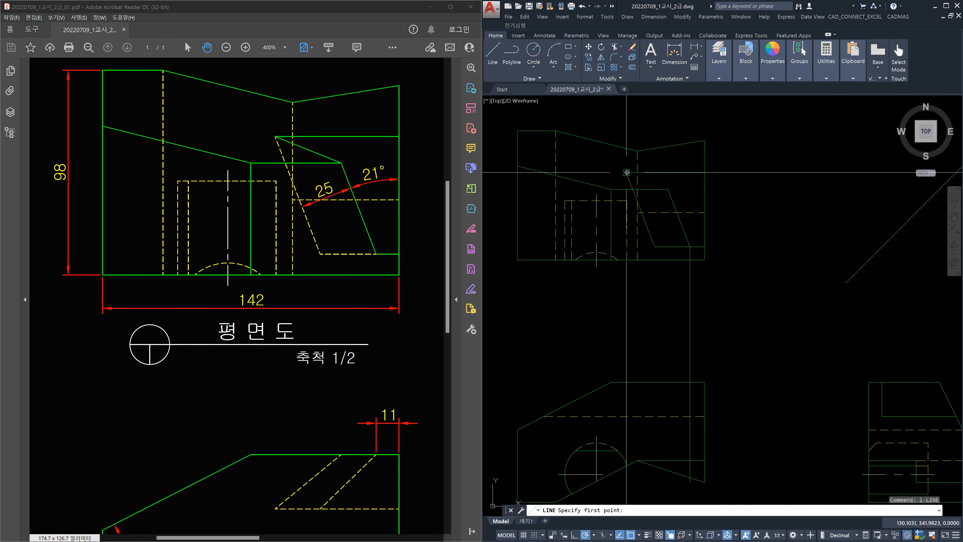
{"action": "left_click", "coordinate": [627, 173]}
{"action": "left_click", "coordinate": [668, 189]}
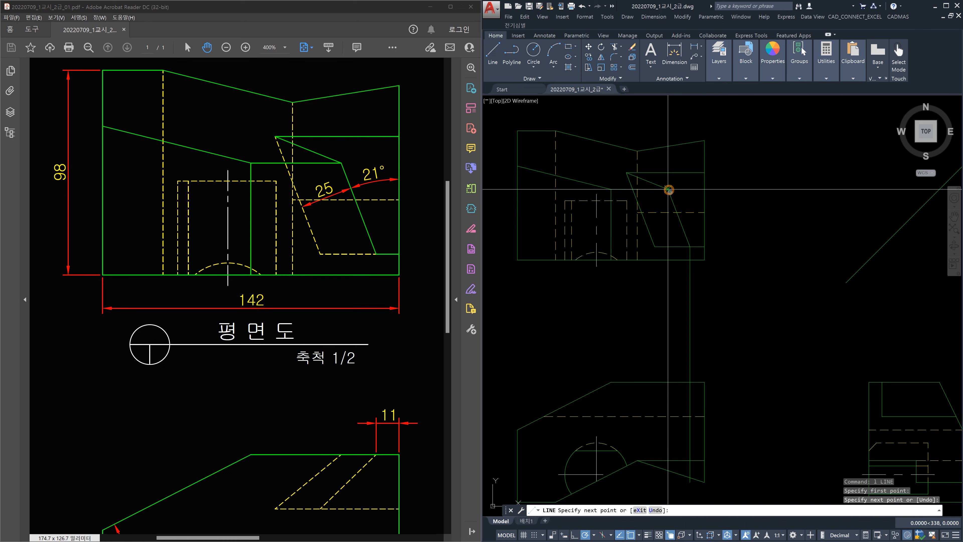
{"action": "key", "text": "Escape"}
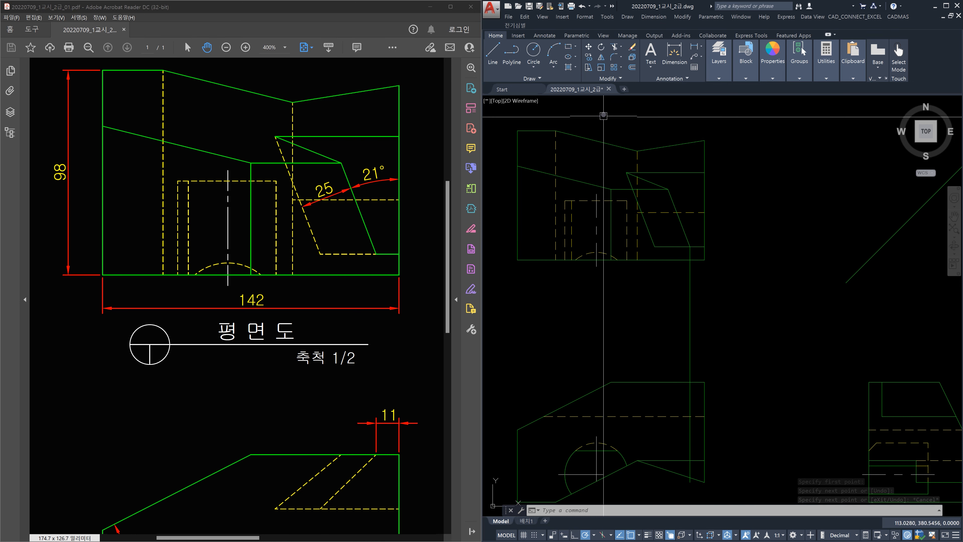
Break the plan view's lower inner horizontal line at the lower end of the 21° slanted line
{"action": "left_click", "coordinate": [614, 80]}
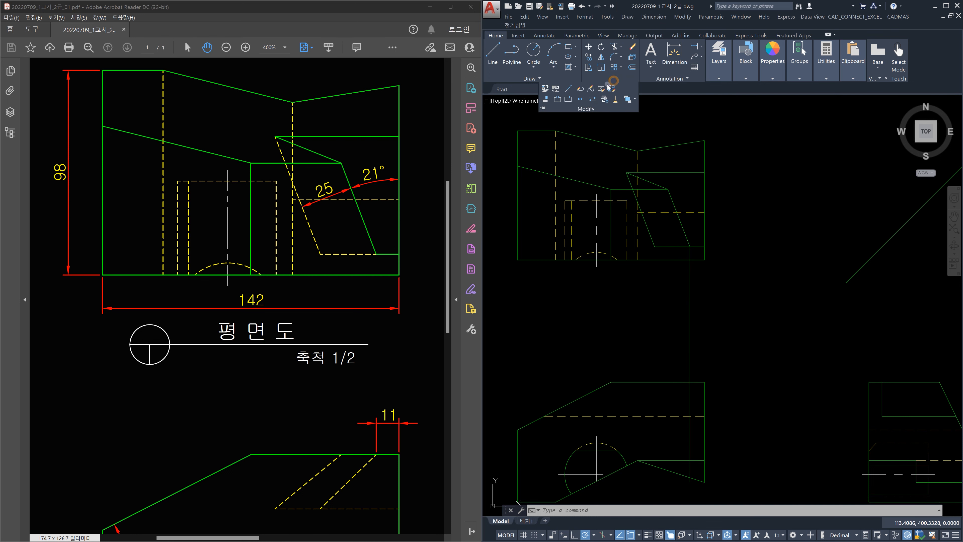
{"action": "left_click", "coordinate": [567, 99]}
{"action": "left_click", "coordinate": [671, 247]}
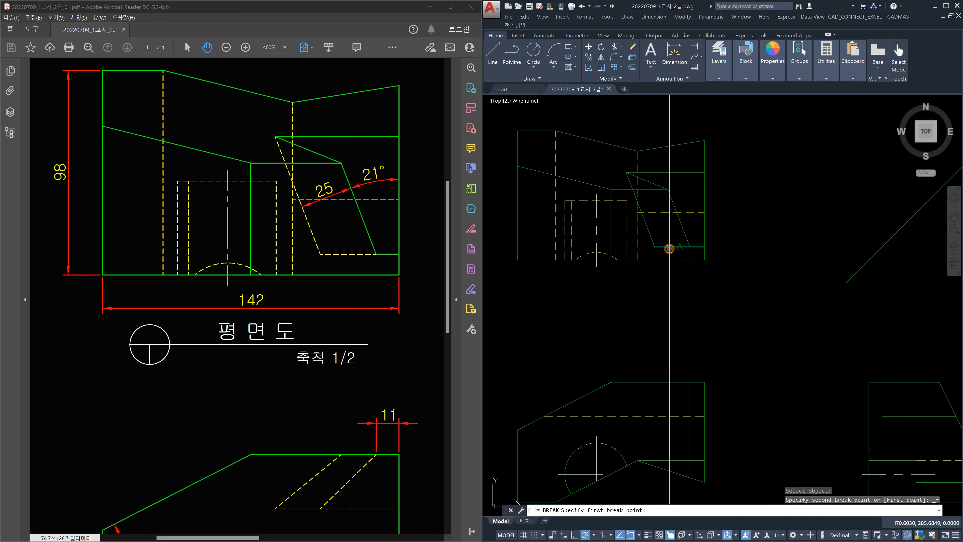
{"action": "left_click", "coordinate": [690, 246]}
{"action": "key", "text": "Escape"}
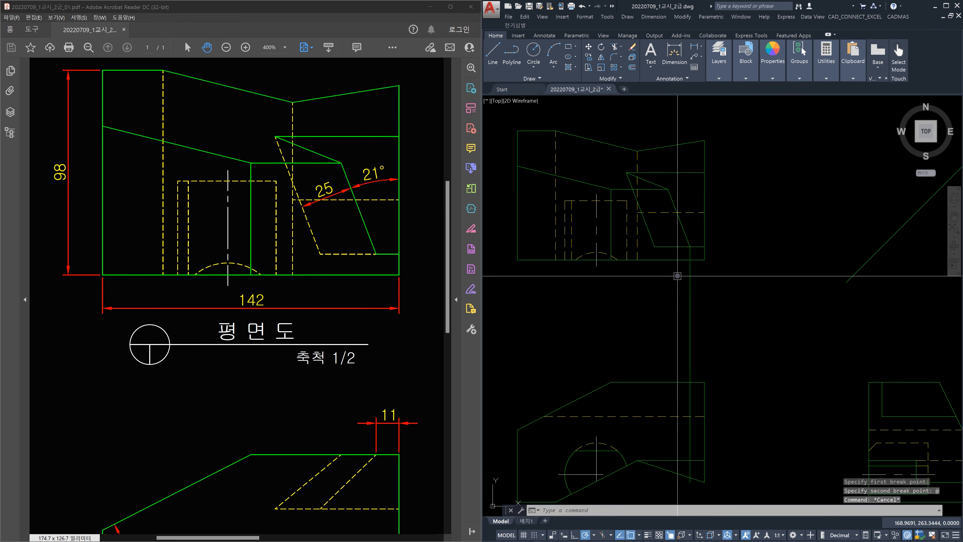
Match the plan view's offset slanted line and the horizontal segment between the slanted lines to the dashed hidden line properties
{"action": "type", "text": "ma"}
{"action": "key", "text": "Return"}
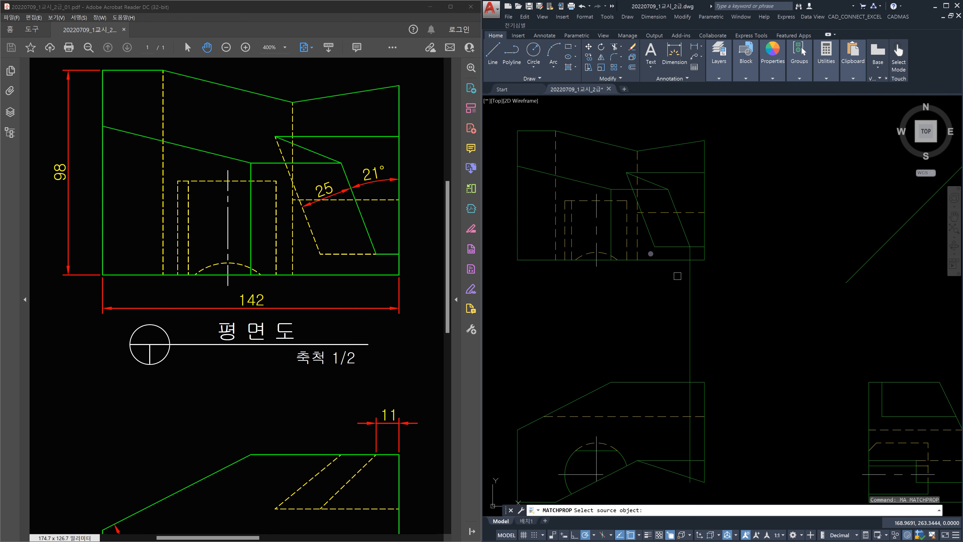
{"action": "left_click", "coordinate": [637, 238]}
{"action": "left_click", "coordinate": [664, 253]}
{"action": "left_click", "coordinate": [651, 239]}
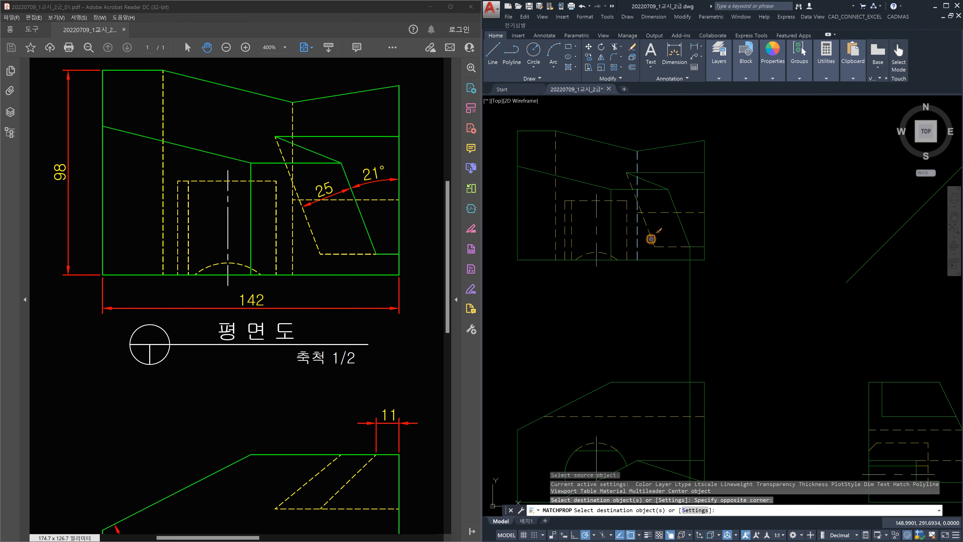
{"action": "key", "text": "Escape"}
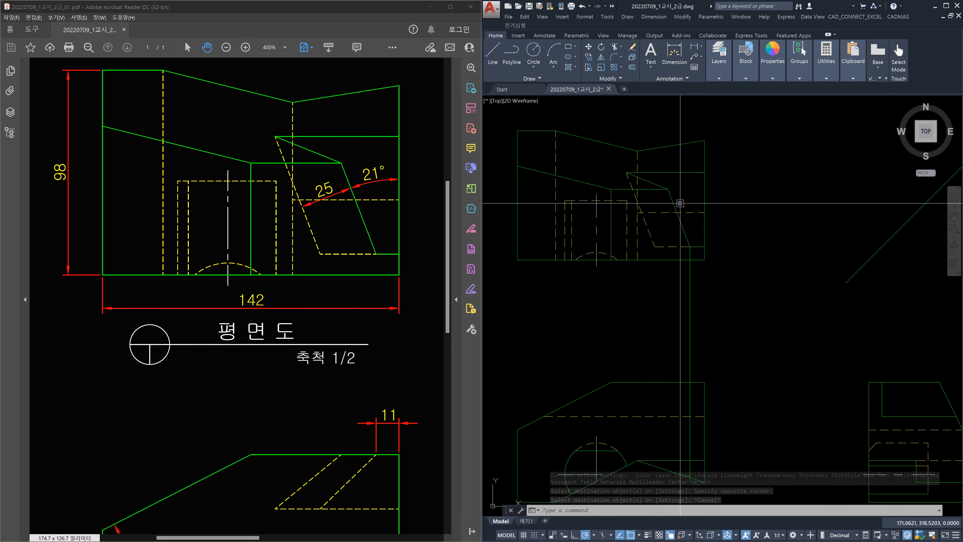
Delete the full-height vertical construction line near the front view's right edge
{"action": "middle_click_drag", "start_coordinate": [760, 356], "coordinate": [704, 293]}
{"action": "scroll", "coordinate": [705, 294], "scroll_direction": "down", "scroll_amount": 1}
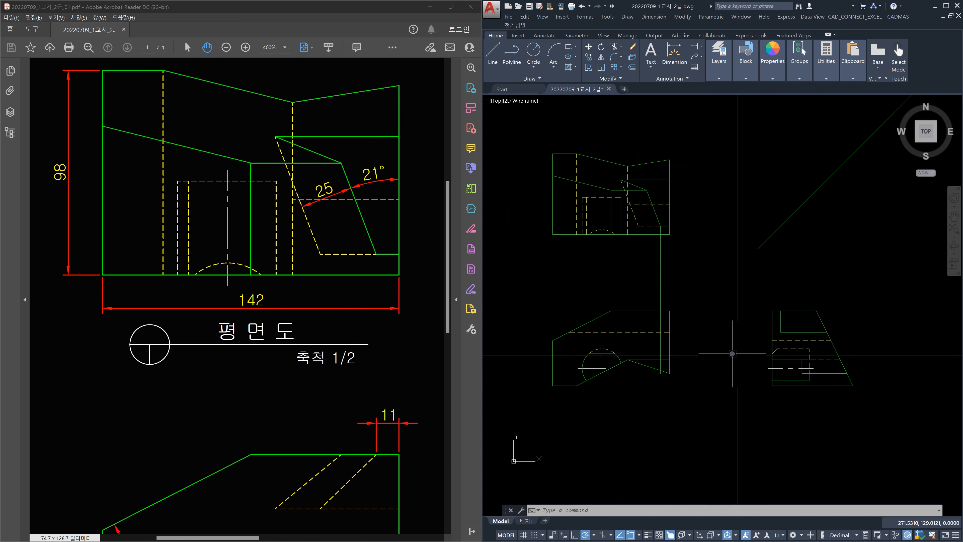
{"action": "scroll", "coordinate": [730, 353], "scroll_direction": "up", "scroll_amount": 2}
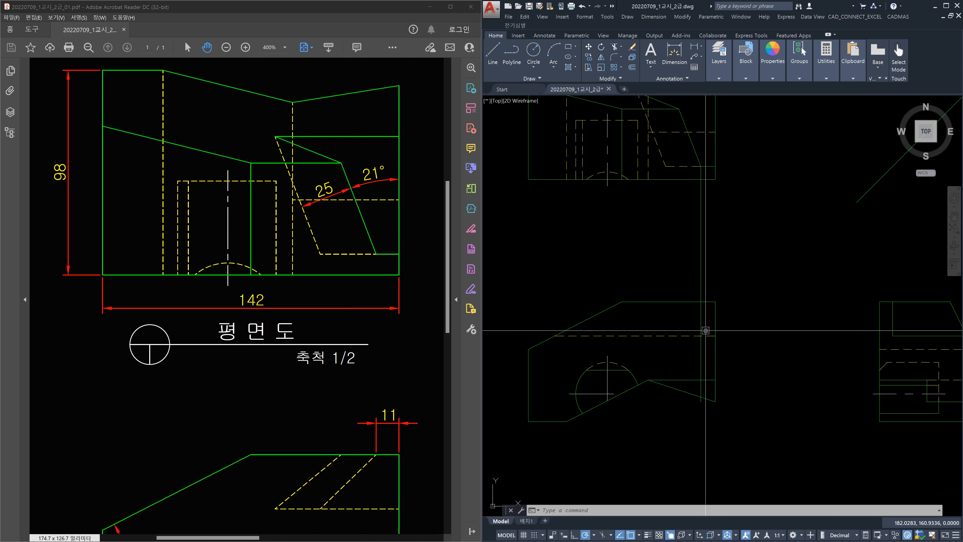
{"action": "middle_click_drag", "start_coordinate": [752, 286], "coordinate": [751, 319]}
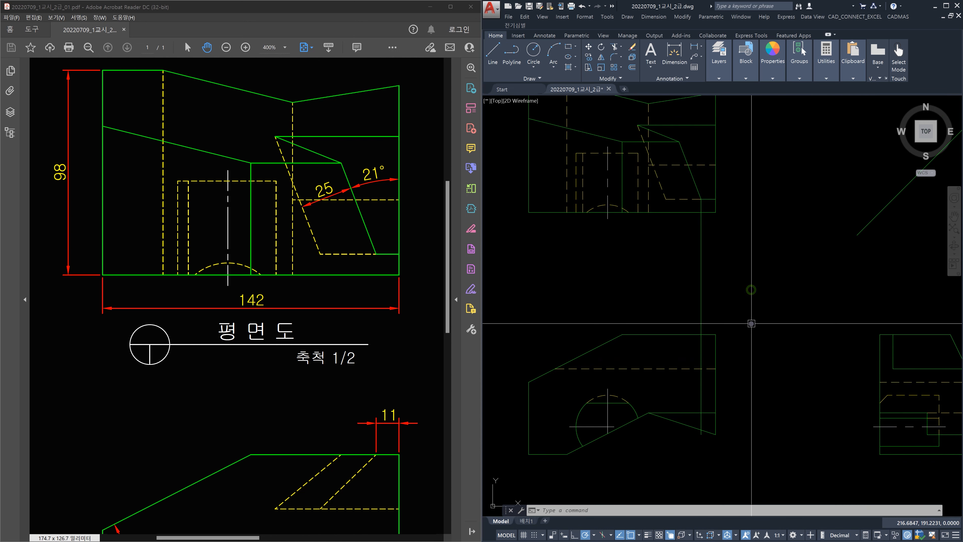
{"action": "key", "text": "Escape"}
{"action": "key", "text": "Escape"}
{"action": "left_click", "coordinate": [703, 335]}
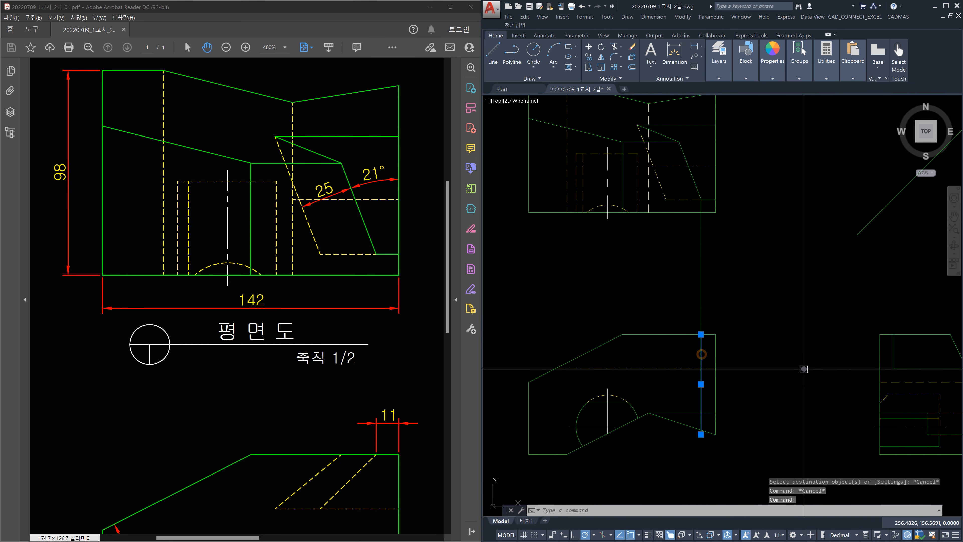
{"action": "key", "text": "Delete"}
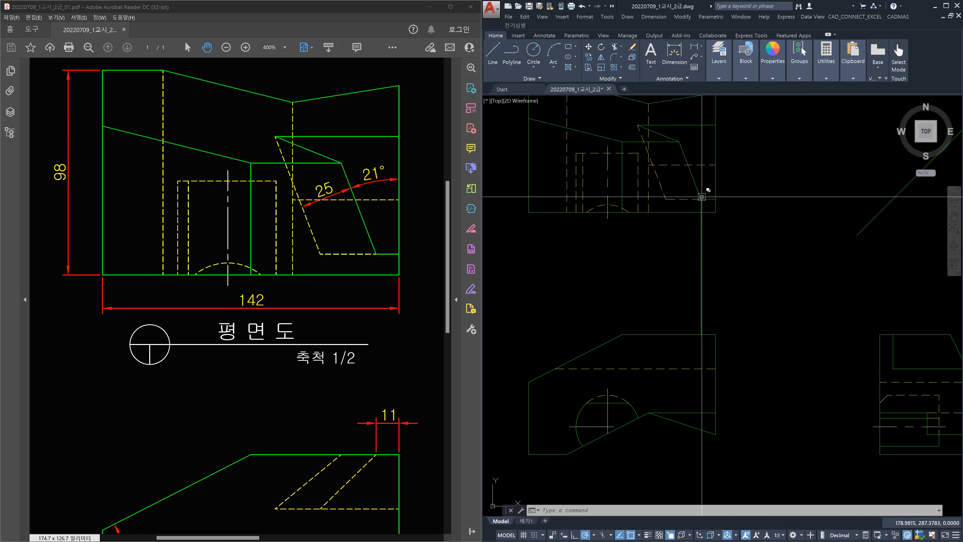
Draw a line from the plan view's dashed slanted line's lower end down to the front view's hidden line, continuing diagonally to the 11-offset point on the top edge
{"action": "left_click", "coordinate": [662, 186]}
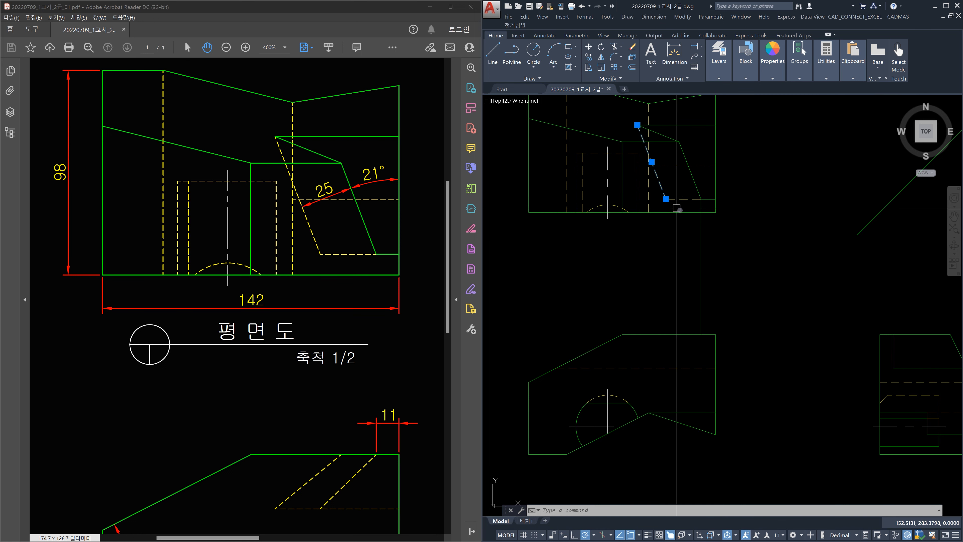
{"action": "key", "text": "Escape"}
{"action": "type", "text": "l"}
{"action": "key", "text": "Return"}
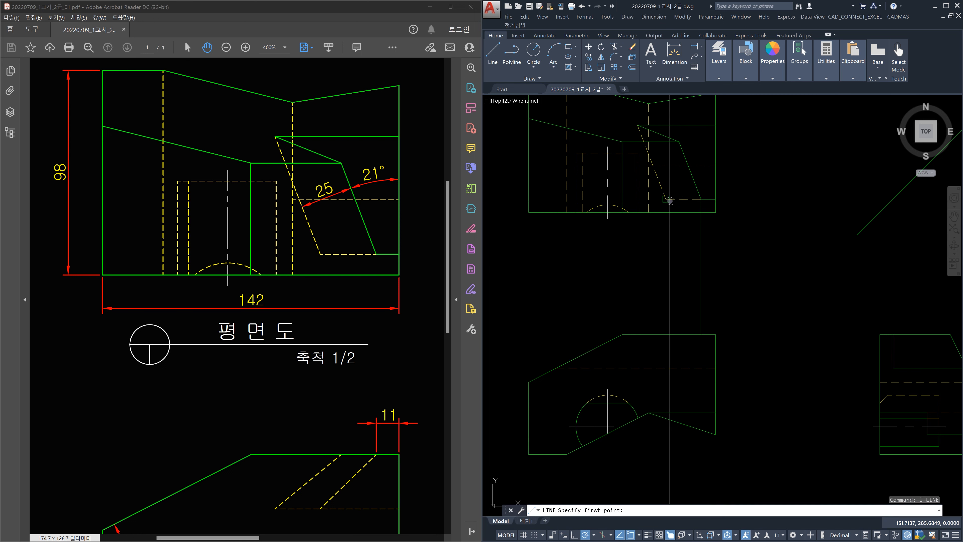
{"action": "left_click", "coordinate": [669, 201]}
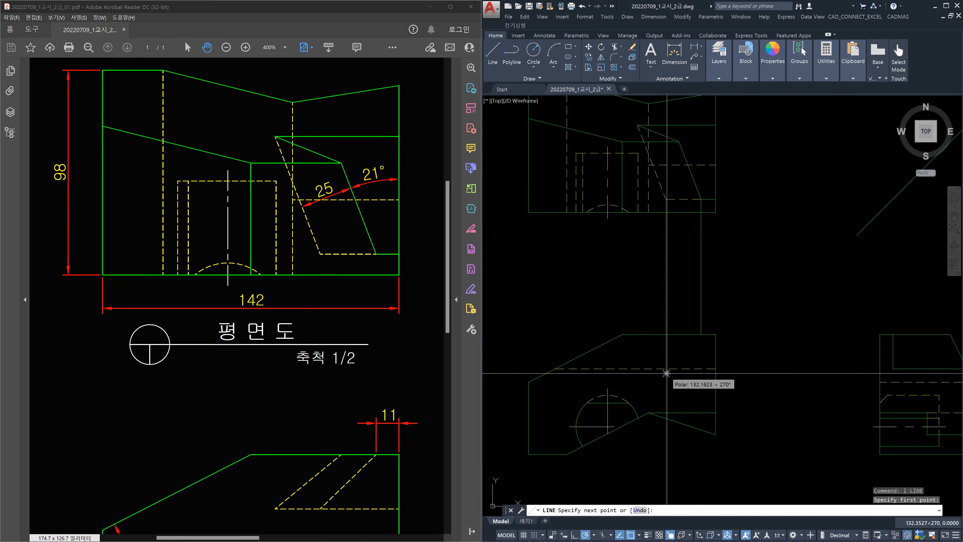
{"action": "left_click", "coordinate": [666, 368]}
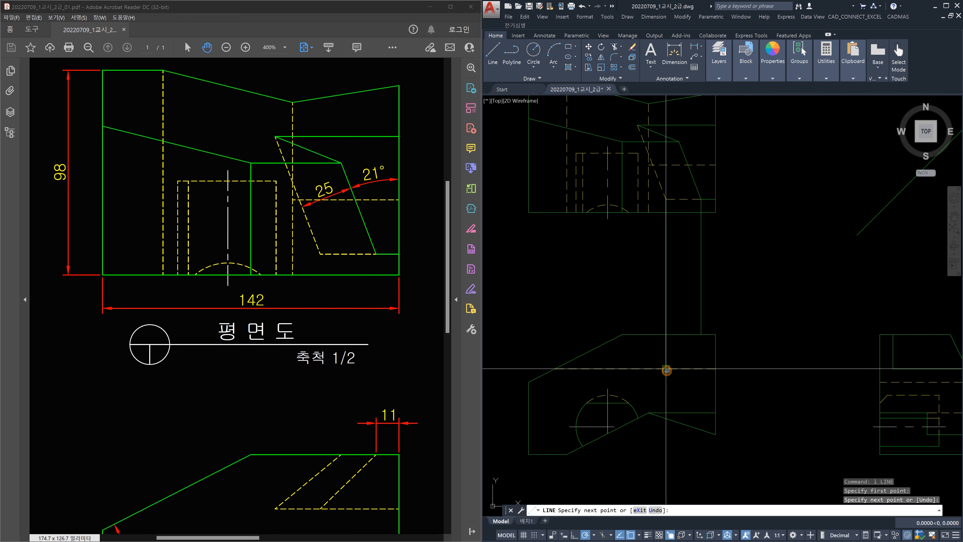
{"action": "left_click", "coordinate": [701, 334]}
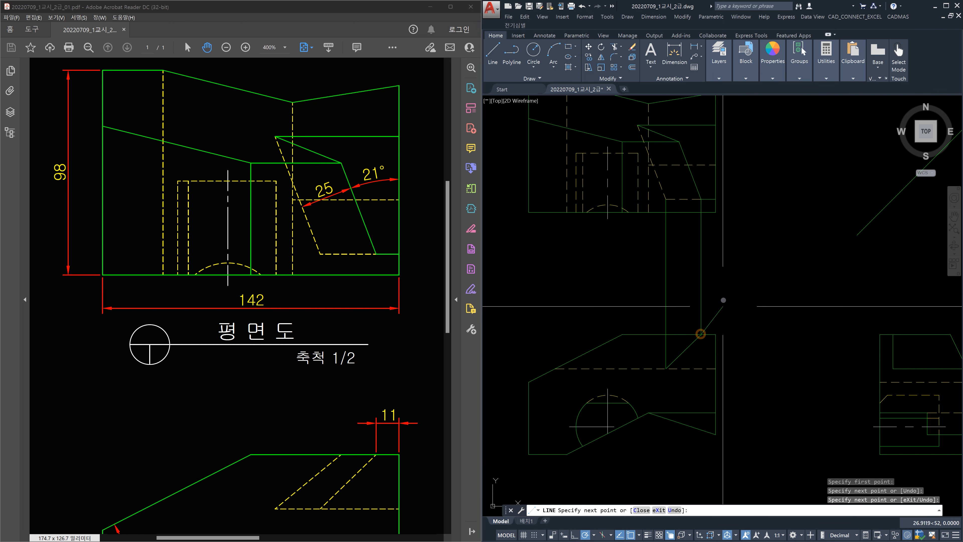
{"action": "key", "text": "Escape"}
Delete the two vertical projection lines between the views and match the front view's new diagonal to the dashed hidden line properties
{"action": "left_click", "coordinate": [617, 281]}
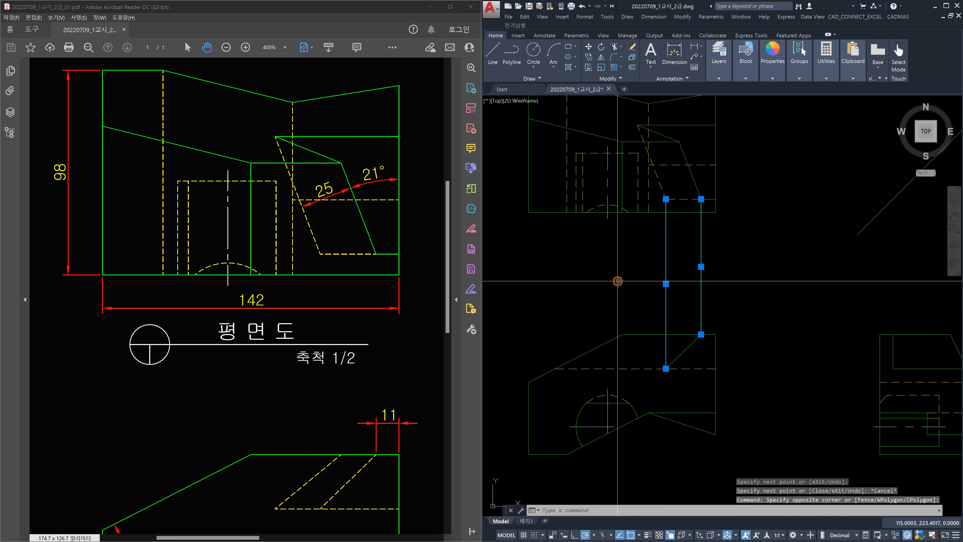
{"action": "key", "text": "Delete"}
{"action": "type", "text": "m"}
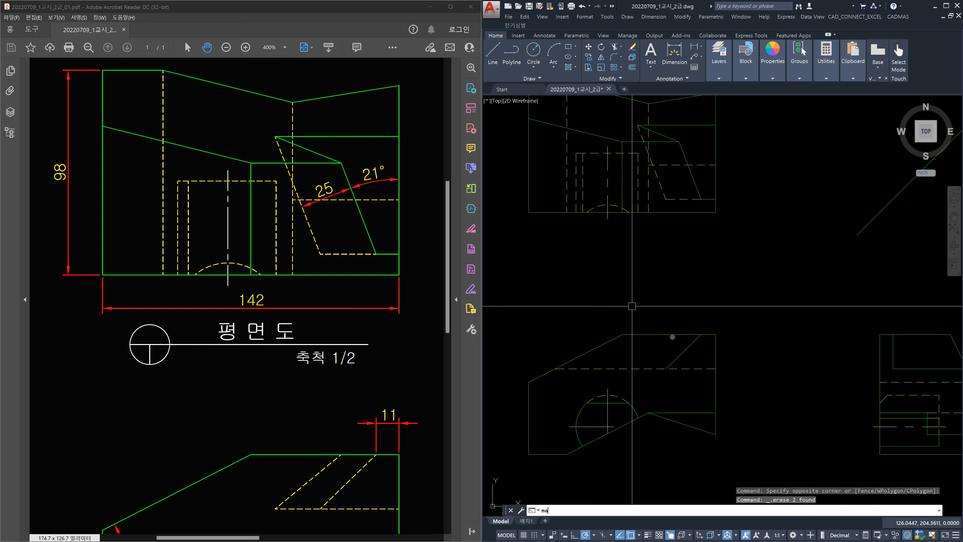
{"action": "type", "text": "a"}
{"action": "key", "text": "Return"}
{"action": "left_click", "coordinate": [681, 352]}
{"action": "key", "text": "Escape"}
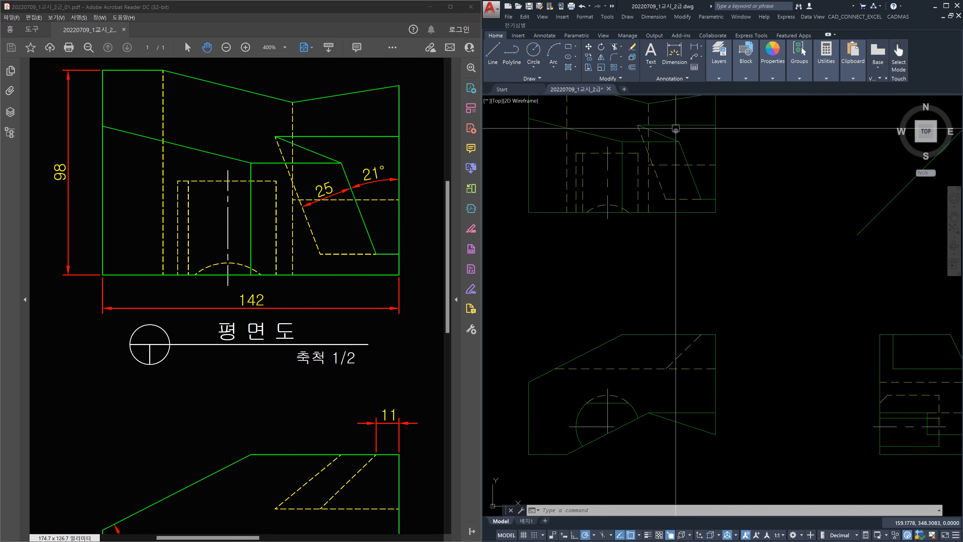
{"action": "left_click", "coordinate": [683, 150]}
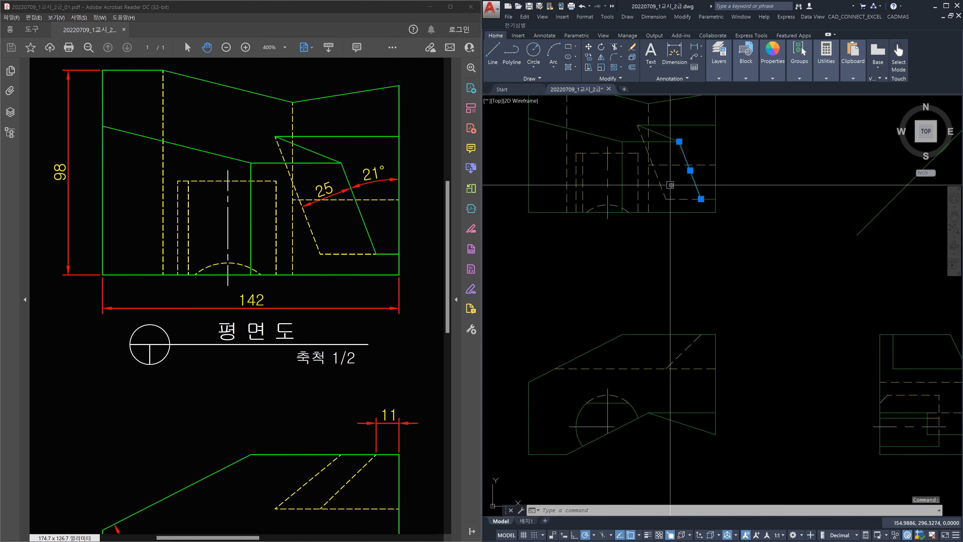
{"action": "left_click", "coordinate": [661, 187]}
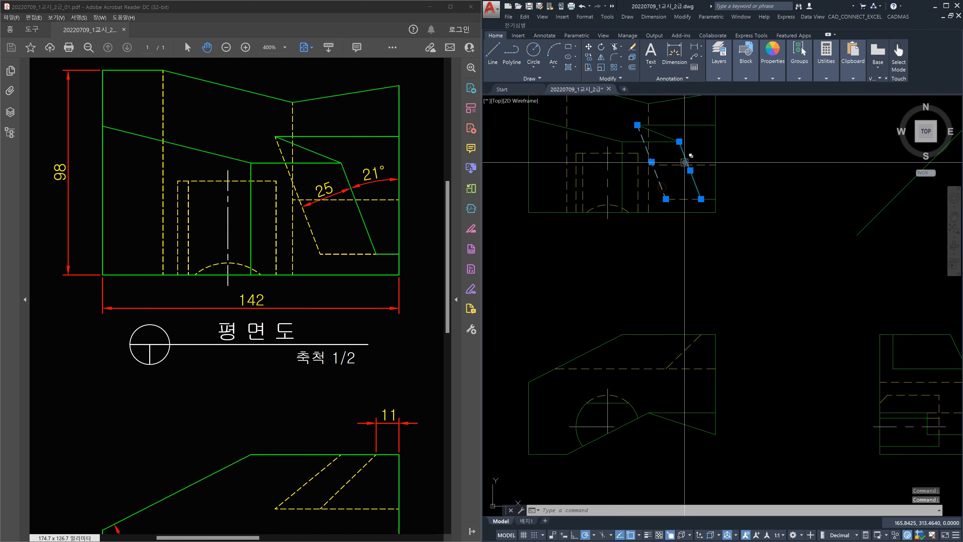
{"action": "mouse_move", "coordinate": [638, 126]}
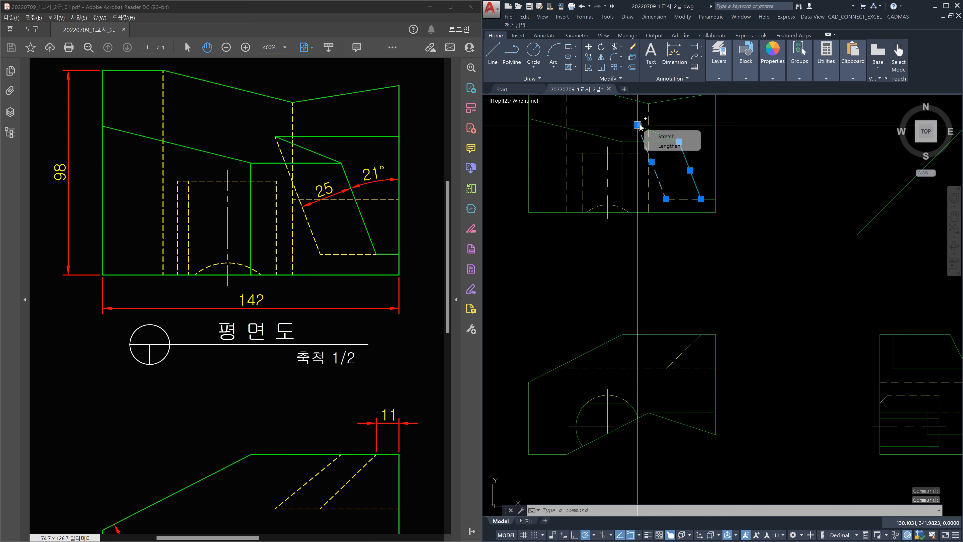
{"action": "key", "text": "Escape"}
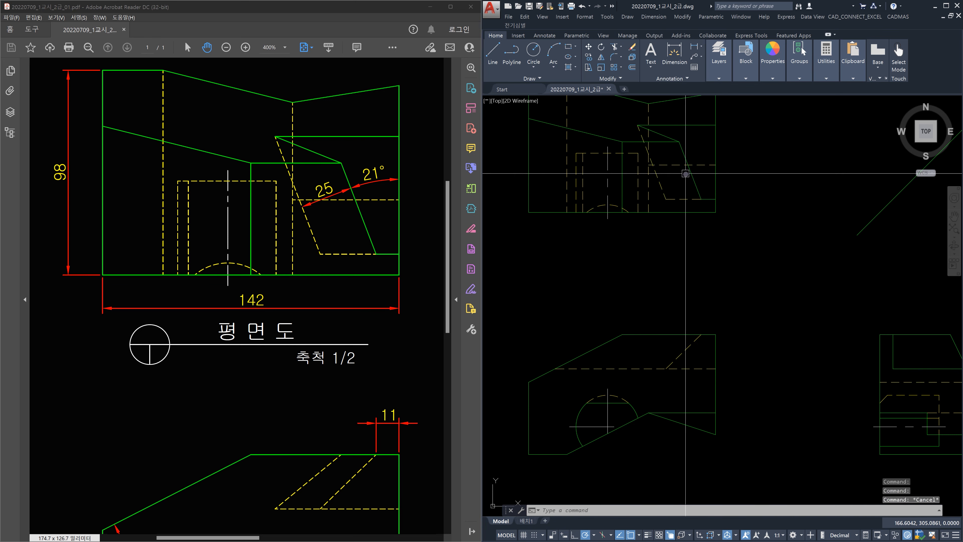
Draw a vertical projection line from the upper end of the plan view's 21° slanted line to the front view's top edge
{"action": "type", "text": "l"}
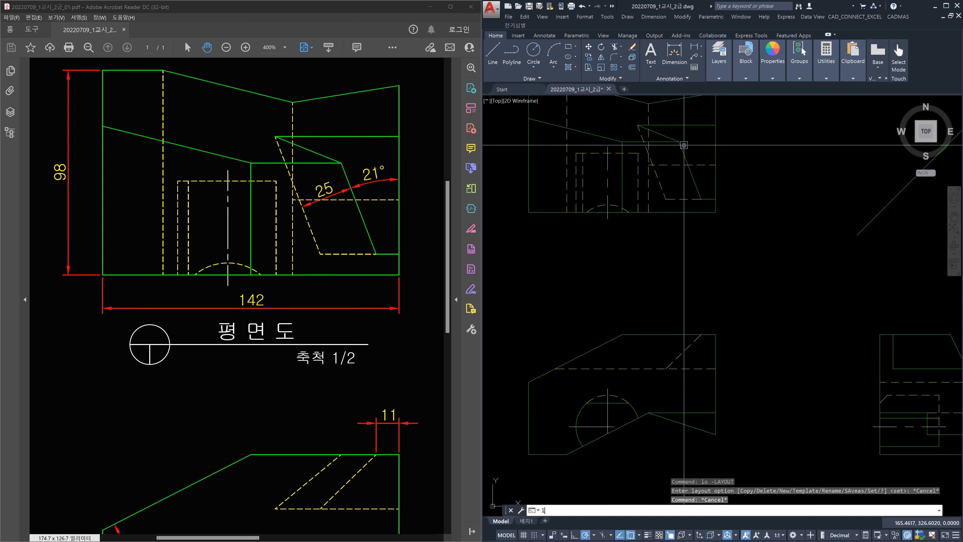
{"action": "key", "text": "Return"}
{"action": "left_click", "coordinate": [681, 143]}
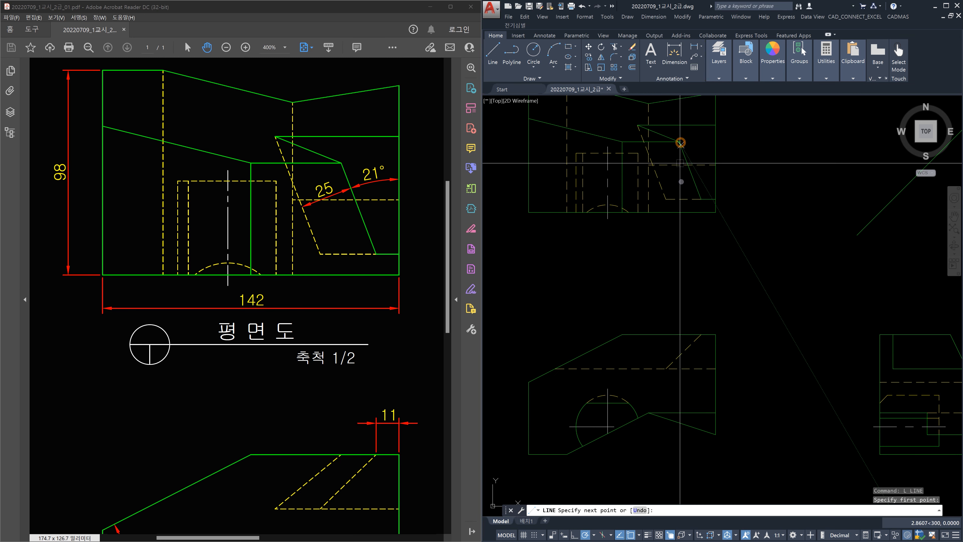
{"action": "left_click", "coordinate": [680, 335]}
{"action": "key", "text": "Escape"}
{"action": "key", "text": "Escape"}
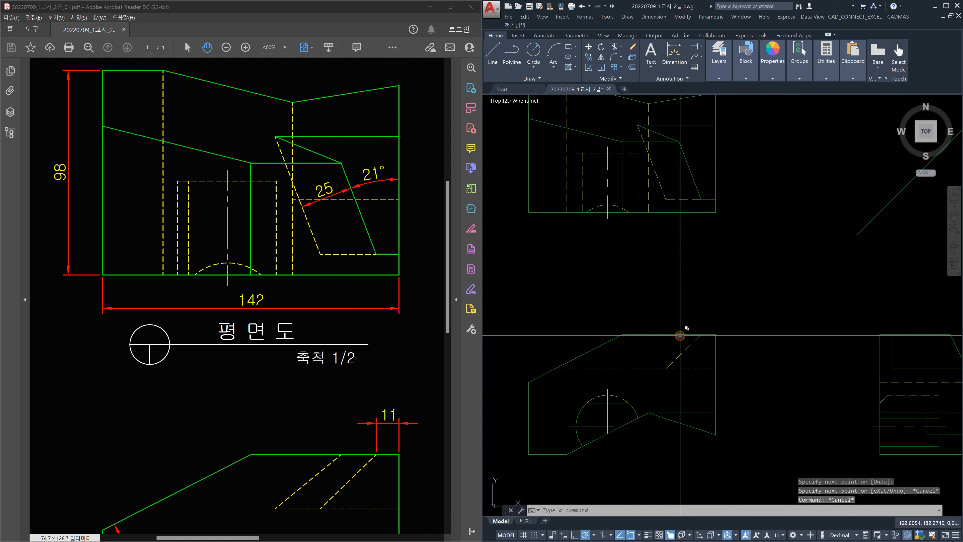
Draw a line from the dashed slanted line's upper end down to the front view's hidden line, continuing diagonally to the projection line's lower end
{"action": "key", "text": "space"}
{"action": "left_click", "coordinate": [638, 126]}
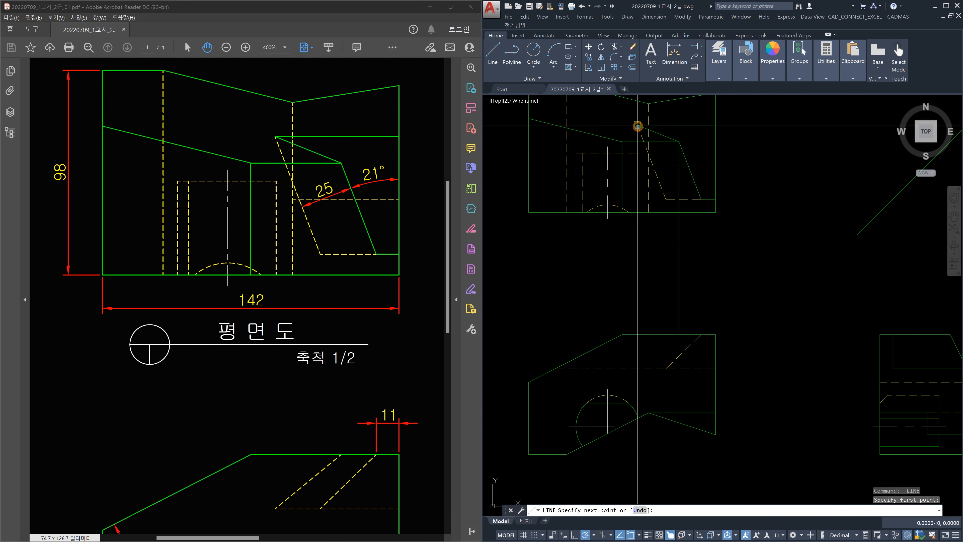
{"action": "left_click", "coordinate": [637, 368]}
{"action": "left_click", "coordinate": [679, 334]}
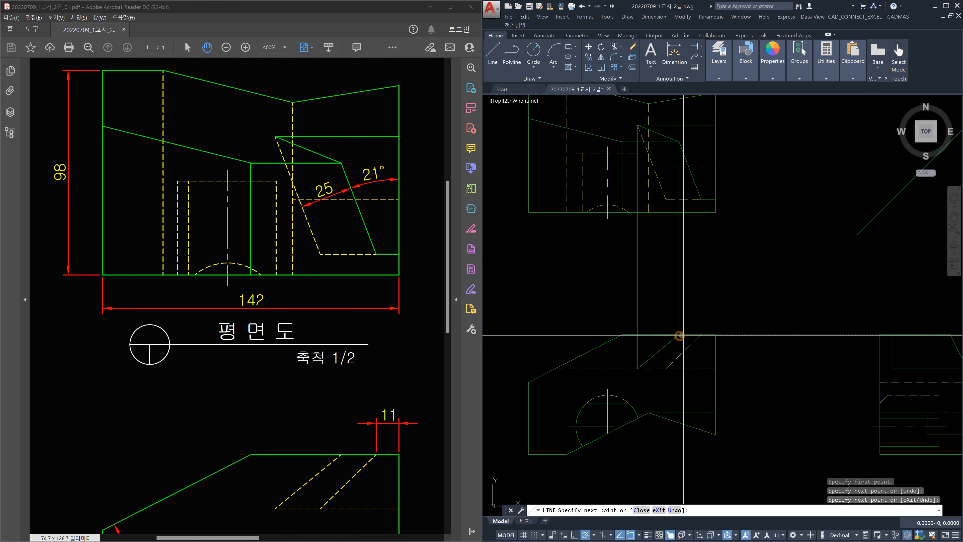
Finish the line command and delete the vertical projection lines running between the plan view and the front view
{"action": "key", "text": "Escape"}
{"action": "left_click", "coordinate": [717, 291]}
{"action": "left_click", "coordinate": [578, 283]}
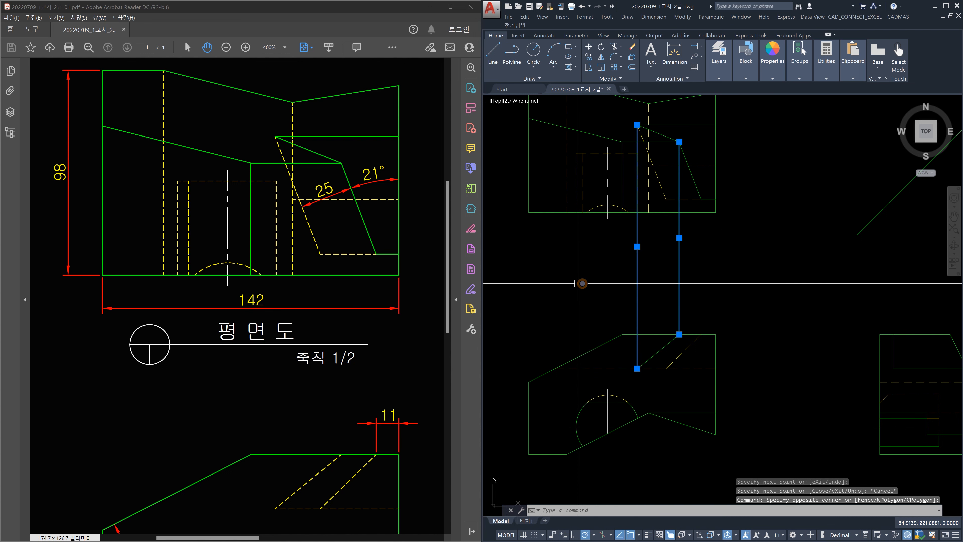
{"action": "key", "text": "Delete"}
Match the front view's new left diagonal to the properties of the neighbouring dashed hidden diagonal
{"action": "type", "text": "ma"}
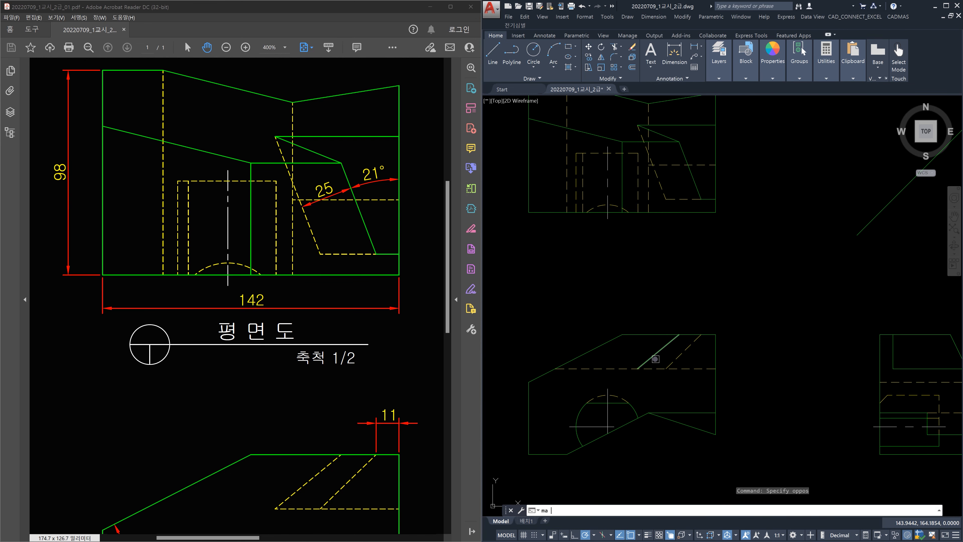
{"action": "key", "text": "Return"}
{"action": "left_click", "coordinate": [675, 359]}
{"action": "left_click", "coordinate": [661, 351]}
{"action": "key", "text": "Return"}
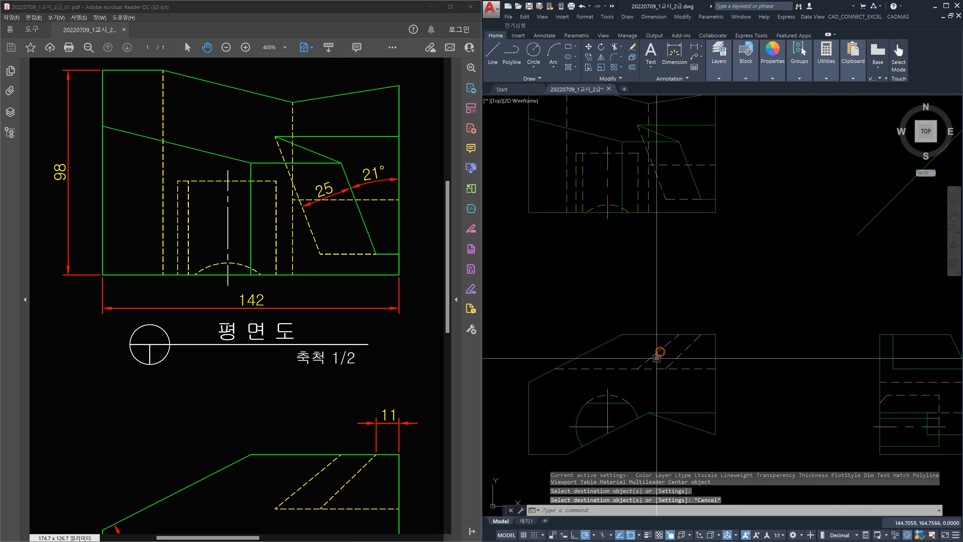
Trim the front view's horizontal hidden line back to the lower end of the left dashed diagonal
{"action": "type", "text": "tr"}
{"action": "key", "text": "Return"}
{"action": "left_click", "coordinate": [652, 357]}
{"action": "key", "text": "Return"}
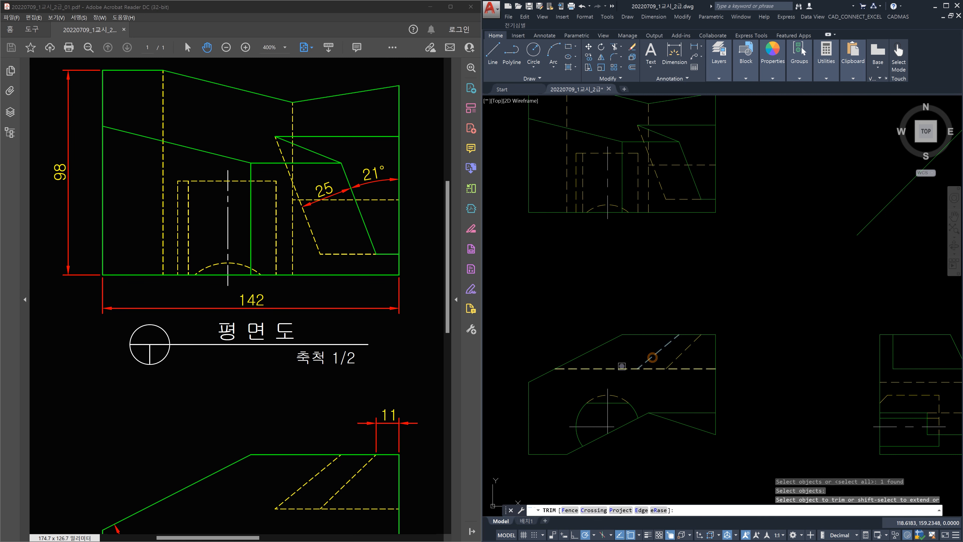
{"action": "key", "text": "Escape"}
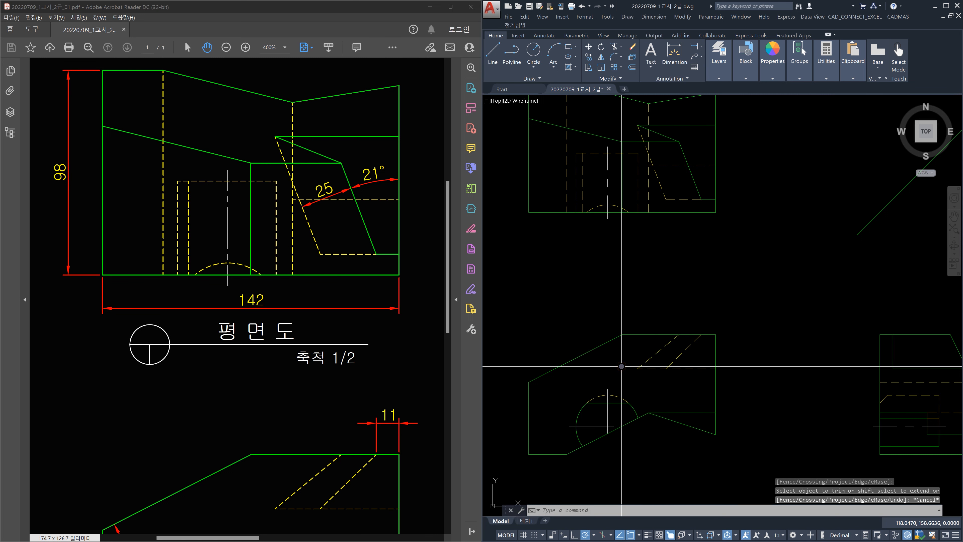
Delete the long diagonal construction line between the plan view and the right side view
{"action": "scroll", "coordinate": [622, 366], "scroll_direction": "down", "scroll_amount": 3}
{"action": "middle_click_drag", "start_coordinate": [700, 344], "coordinate": [737, 357]}
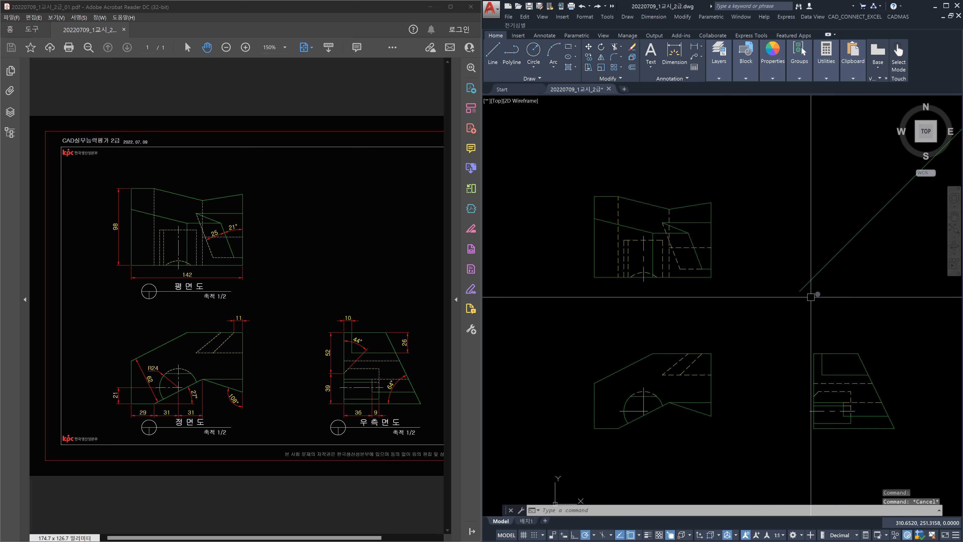
{"action": "left_click", "coordinate": [823, 287]}
{"action": "left_click", "coordinate": [801, 252]}
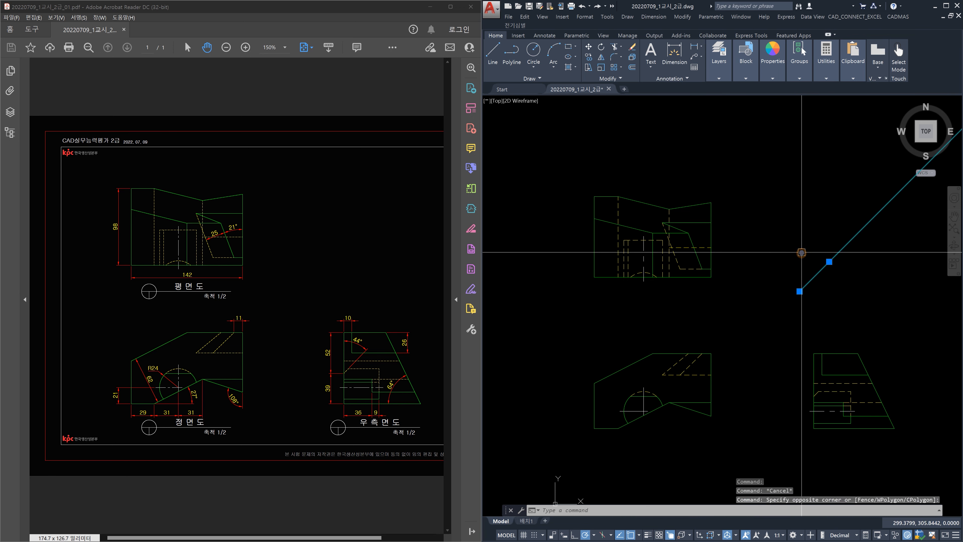
{"action": "key", "text": "Delete"}
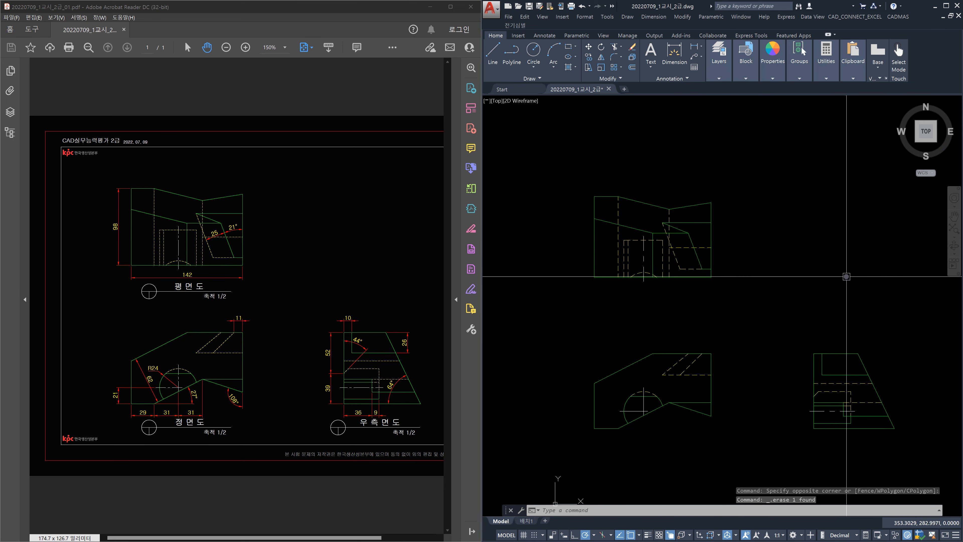
{"action": "middle_click_drag", "start_coordinate": [852, 280], "coordinate": [838, 266]}
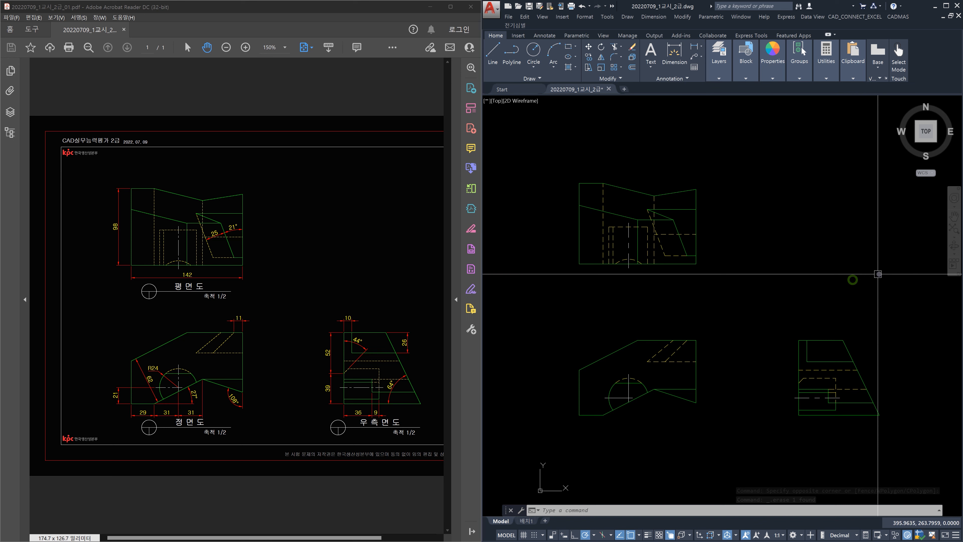